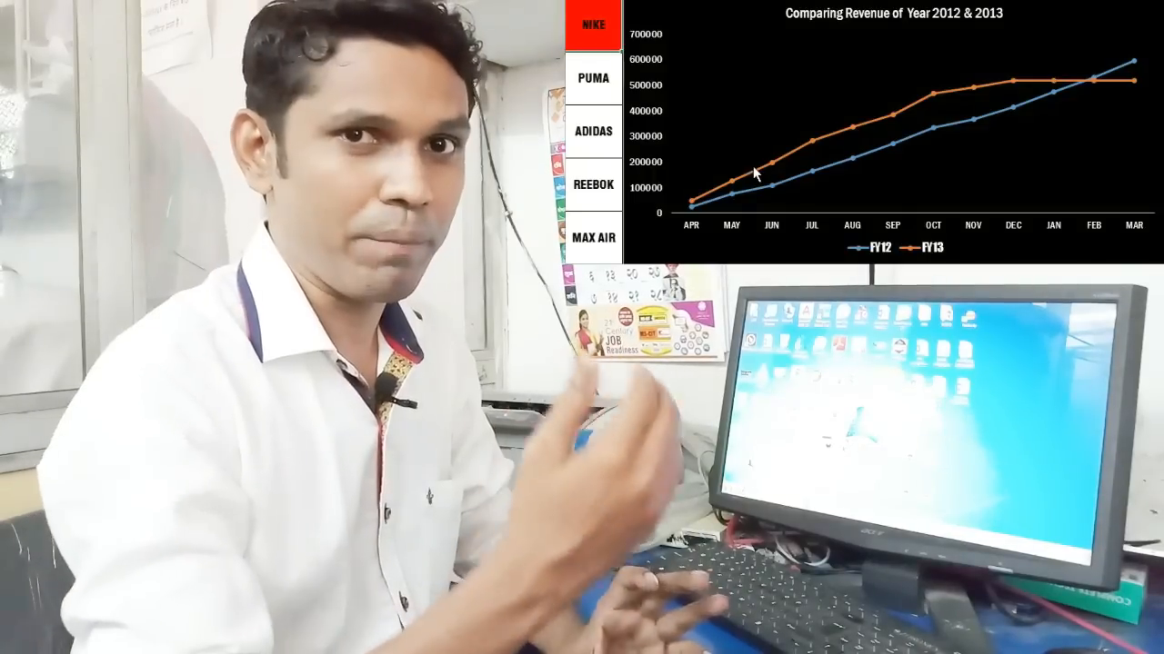
Step: Compare the 2012 and 2013 revenue trends by switching the chart through Puma, Adidas, Reebok, Max Air and back to Nike
mouse_move(754, 173)
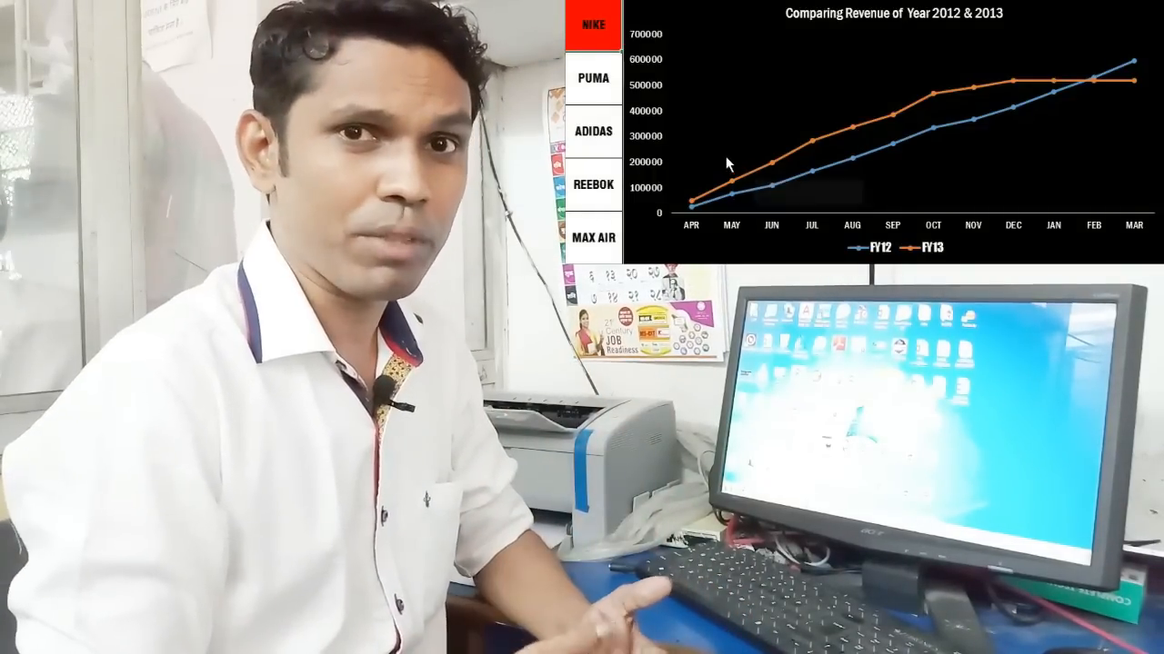
click(603, 80)
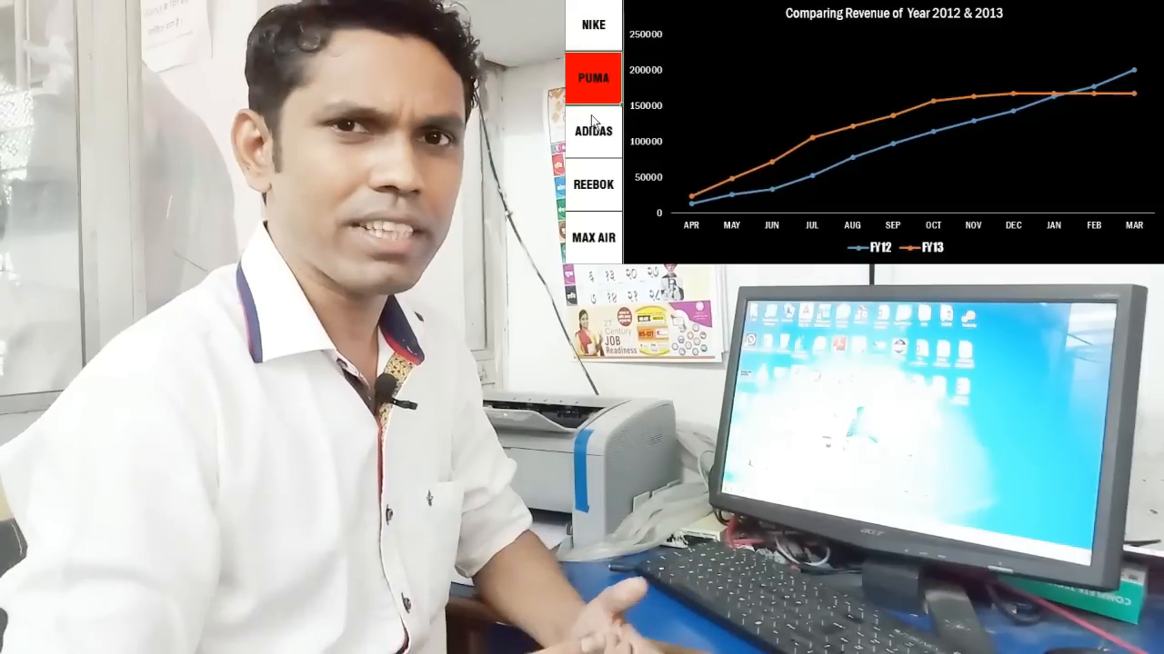
click(589, 152)
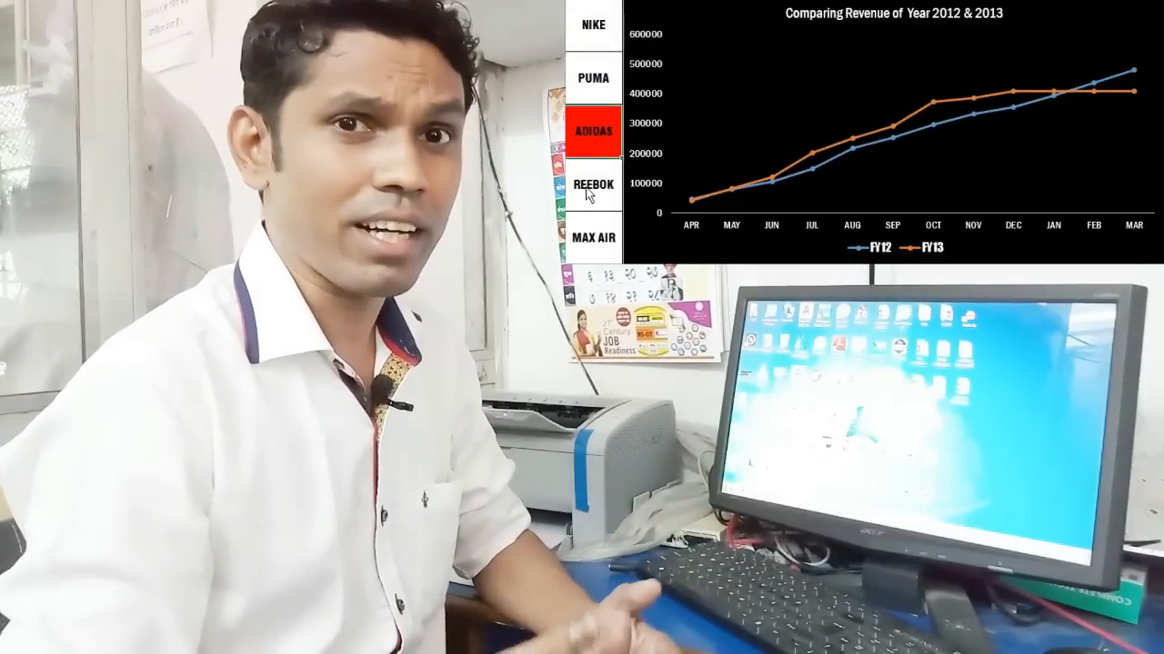
click(588, 195)
click(595, 251)
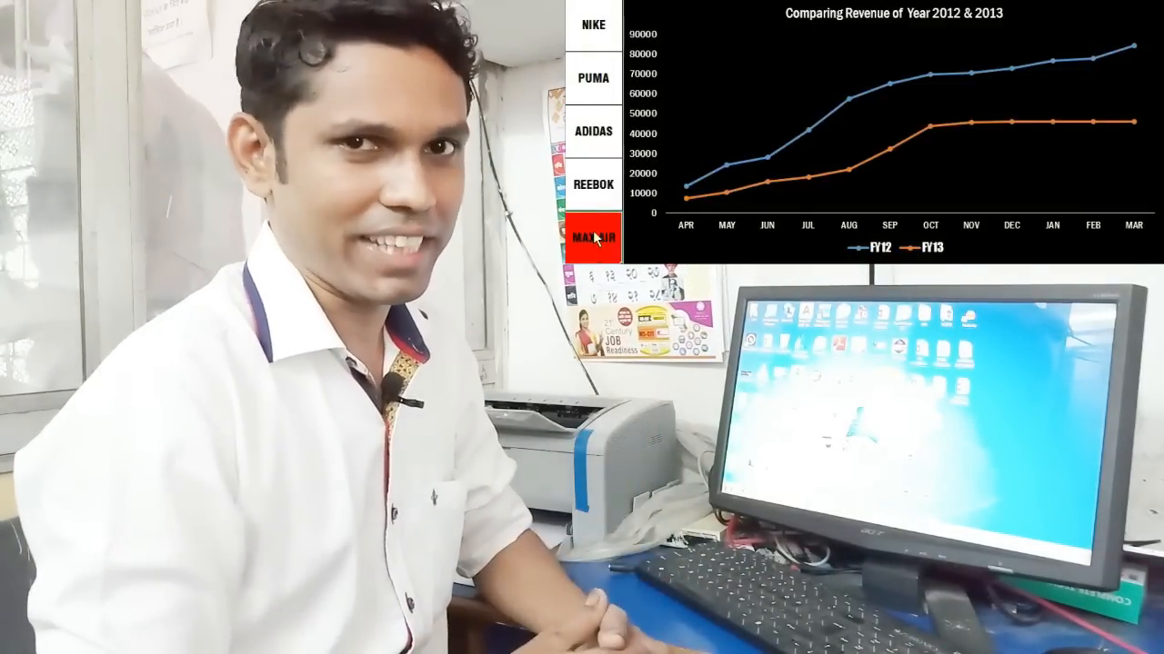
click(598, 196)
click(595, 137)
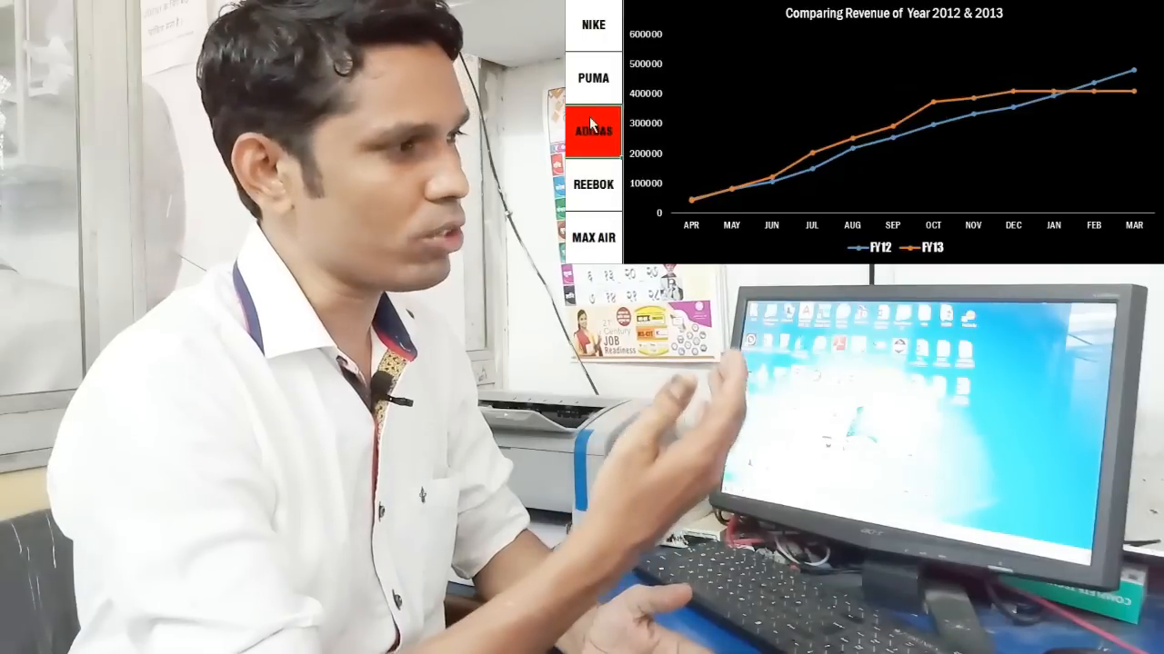
click(592, 91)
click(595, 36)
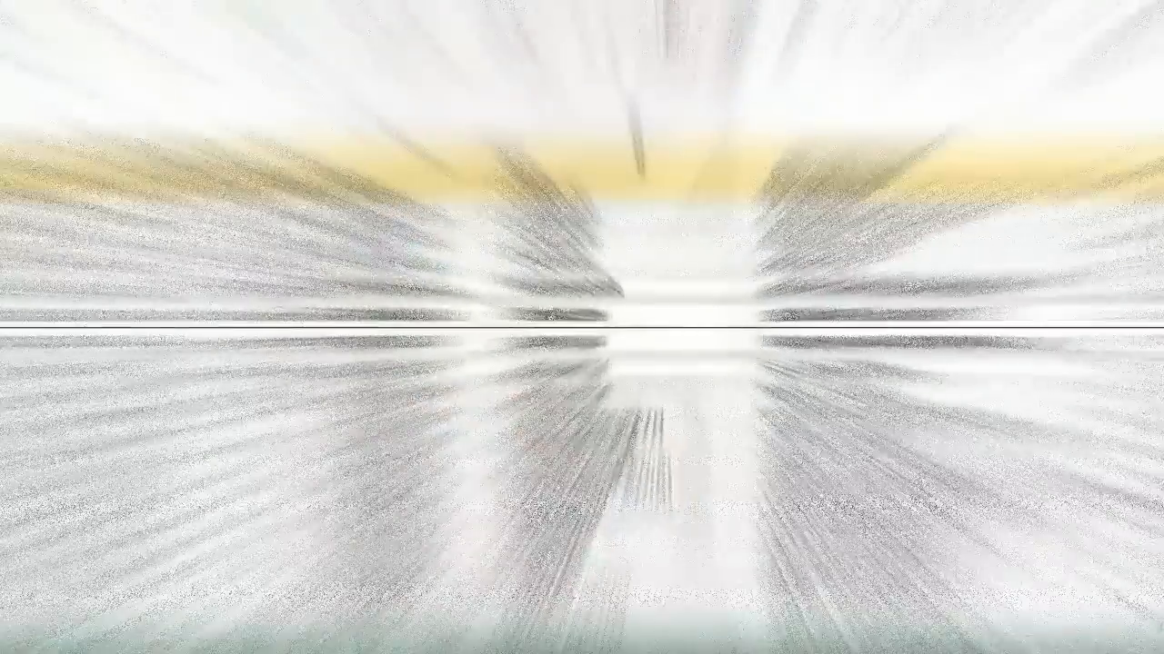
Step: Examine the FY12 sales records on Sheet1, reading down the brand, month, region, state, city, customer, quantity and amount columns
scroll(373, 295, down, 18)
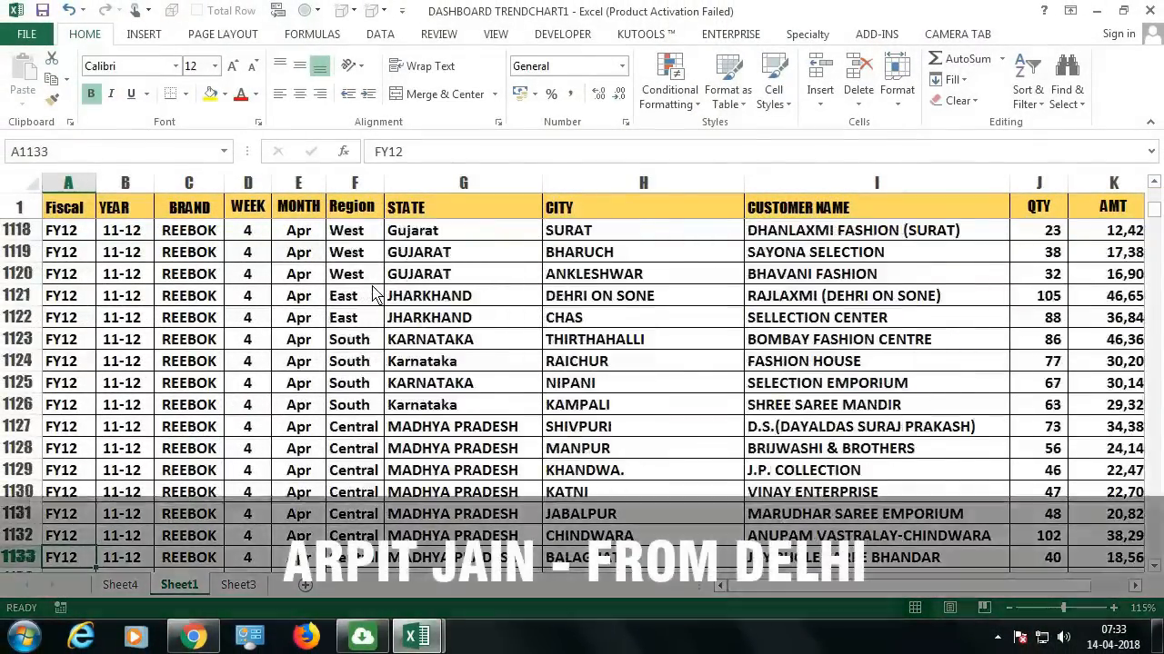
key(Down)
key(Down)
key(Down)
key(Down)
key(Down)
key(Down)
key(Down)
key(Down)
key(Down)
key(Down)
key(Down)
key(Down)
key(Down)
key(Down)
key(Down)
key(Down)
key(Down)
key(Down)
key(Down)
key(Down)
key(Down)
key(Down)
key(Down)
key(Down)
key(Down)
key(Down)
key(Down)
key(Down)
key(Down)
key(Down)
key(Down)
key(Down)
key(Down)
key(Down)
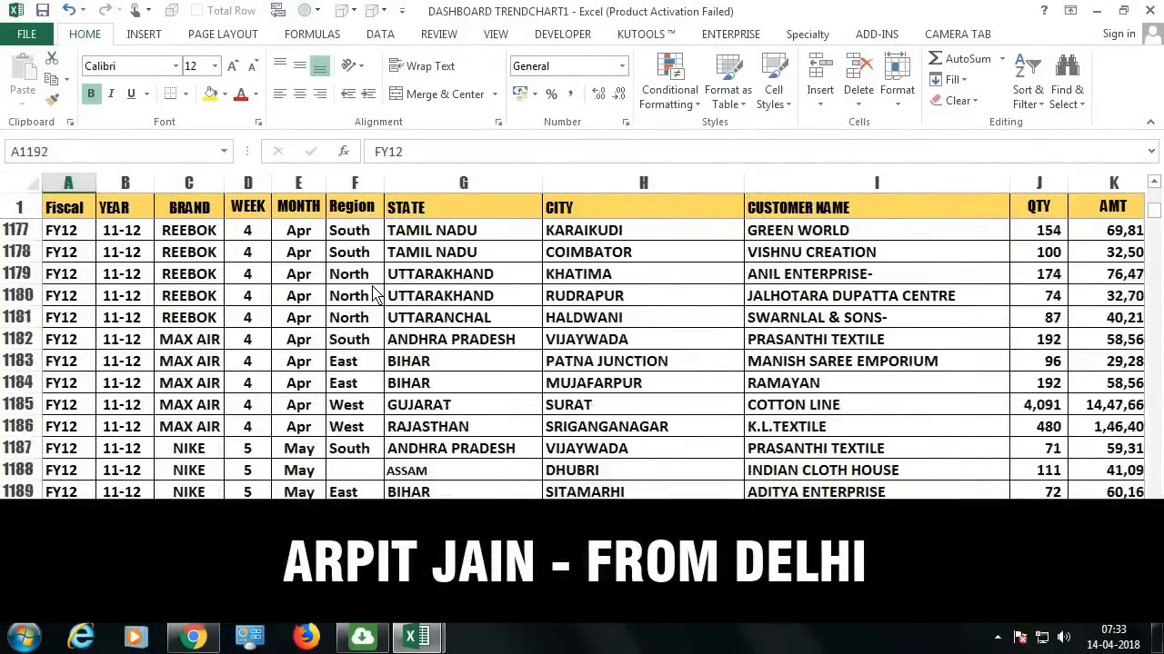
key(Down)
key(Down)
key(Down)
key(Down)
key(Down)
key(Down)
key(Down)
key(Down)
key(Down)
key(Down)
key(Down)
key(Down)
key(Down)
key(Down)
key(Down)
key(Down)
key(Down)
key(Down)
key(Down)
key(Down)
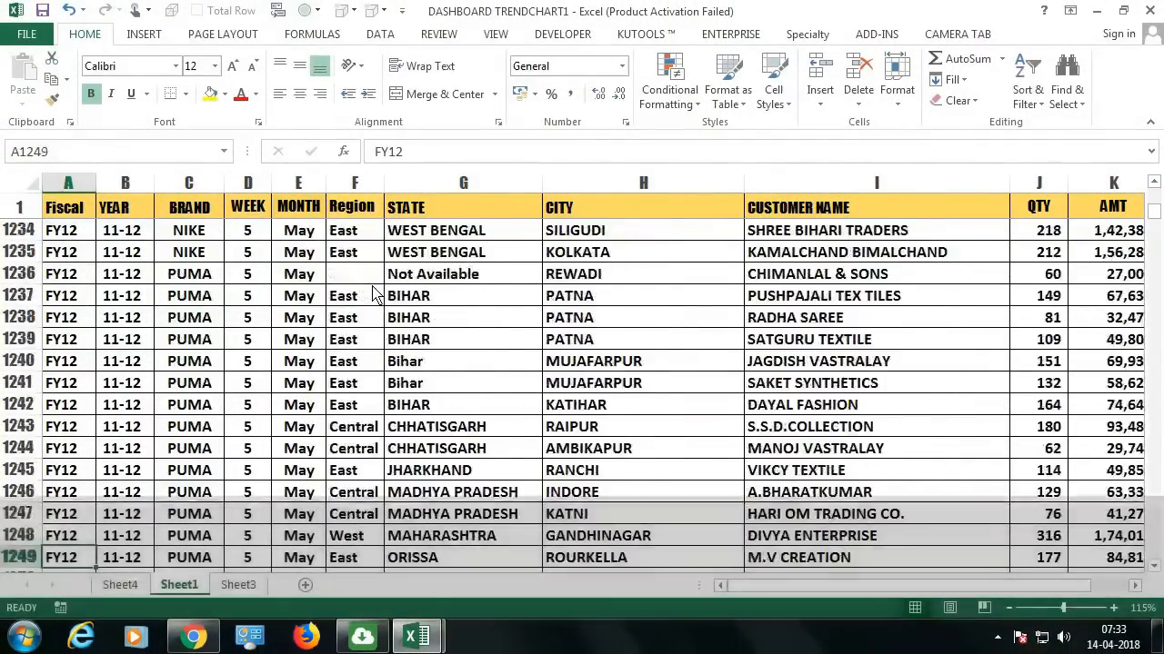
key(Down)
key(Down)
key(Down)
key(Down)
key(Down)
key(Down)
key(Down)
key(Down)
key(Down)
key(Down)
key(Down)
key(Down)
key(Down)
key(Down)
key(Down)
key(Down)
key(Down)
key(Down)
key(Down)
key(Down)
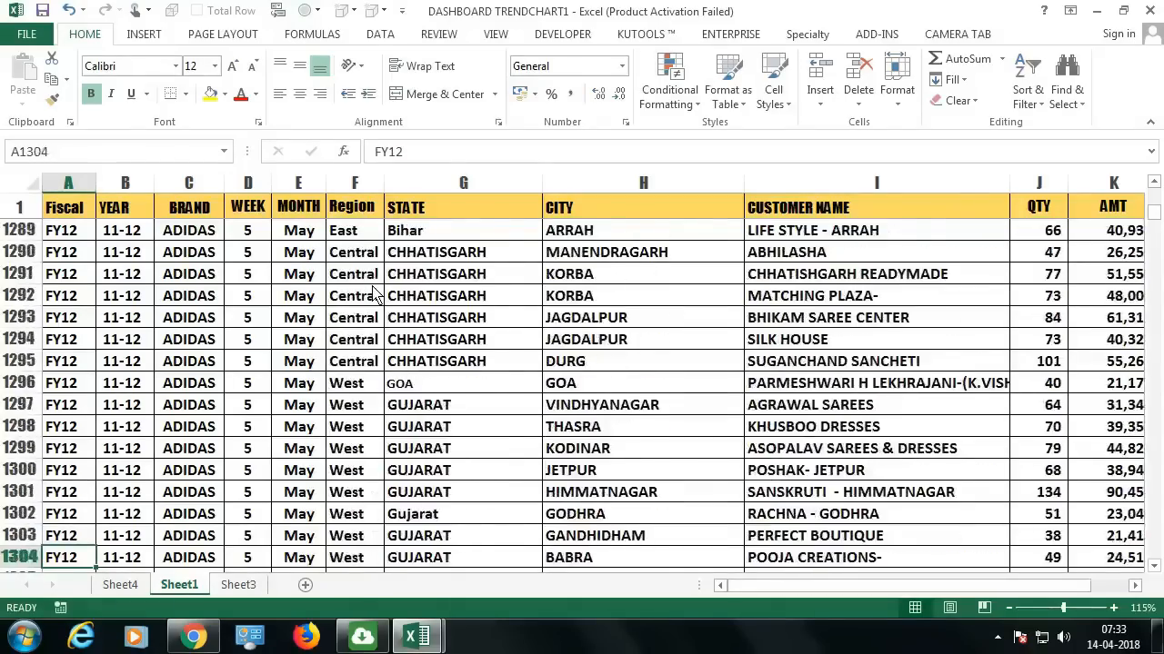
key(Down)
key(Down)
key(Down)
key(Down)
key(Down)
key(Down)
key(Down)
key(Down)
key(Down)
key(Down)
key(Down)
key(Down)
key(Down)
key(Down)
key(Down)
key(Down)
key(Down)
key(Down)
key(Down)
key(Down)
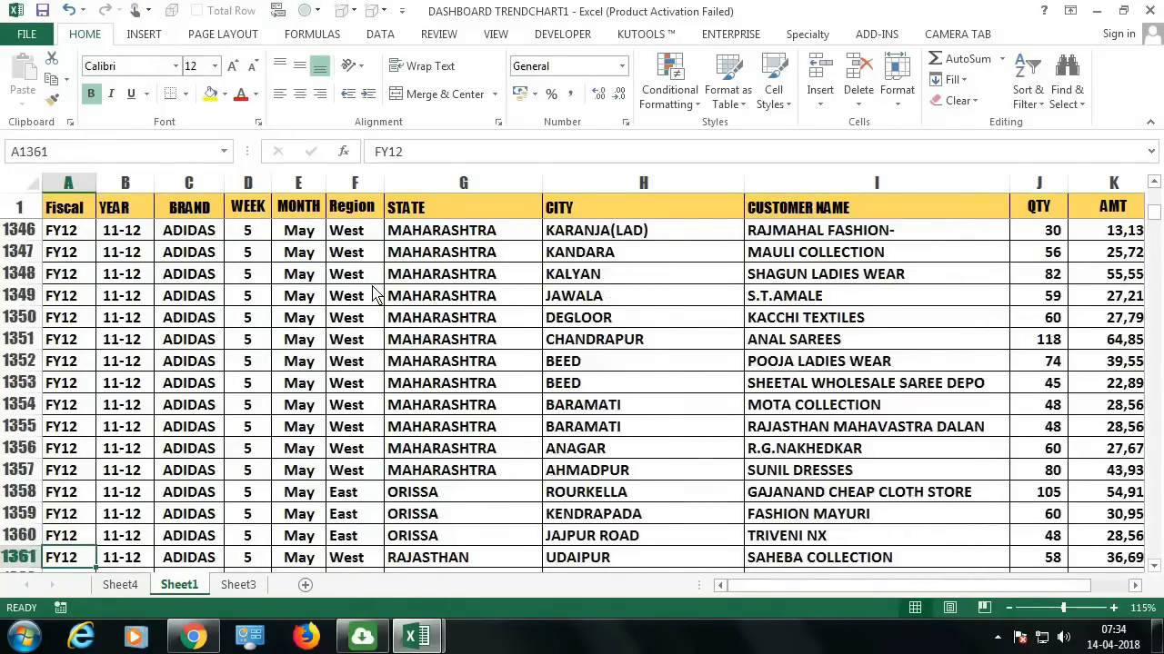
key(Down)
key(Down)
key(Down)
key(Down)
key(Down)
key(Down)
key(Down)
key(Down)
key(Down)
key(Down)
key(Down)
key(Down)
key(Down)
key(Down)
key(Down)
key(Down)
key(Down)
key(Down)
key(Down)
key(Down)
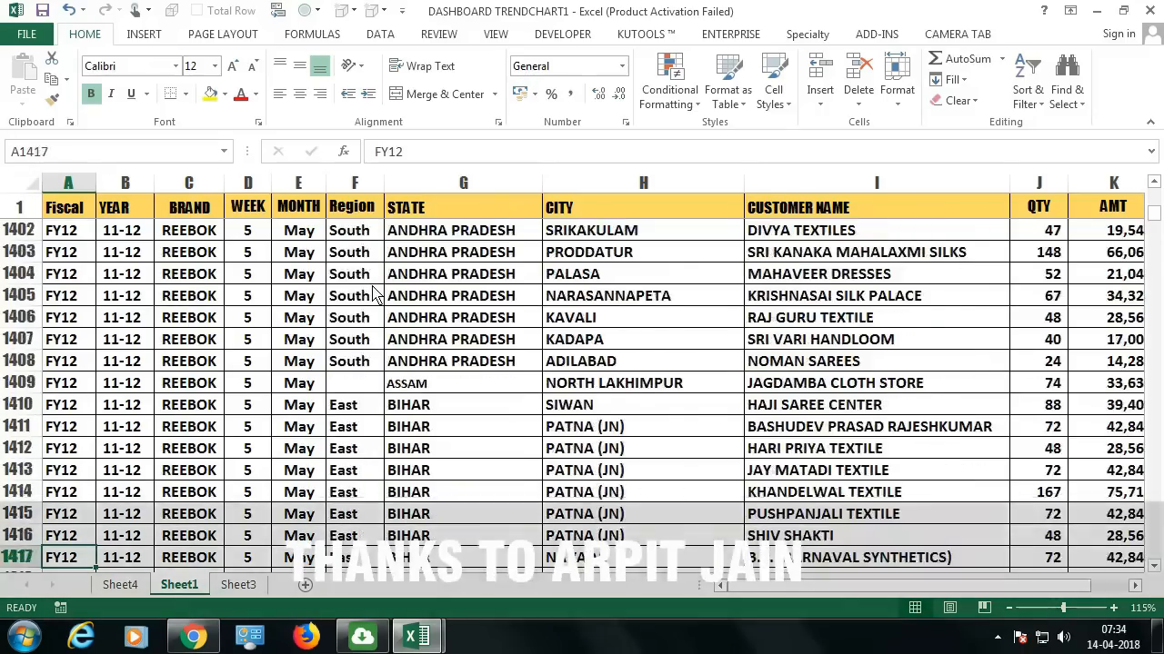
key(Down)
key(Down)
key(Down)
key(Down)
key(Down)
key(Down)
key(Down)
key(Down)
key(Down)
key(Down)
key(Down)
key(Down)
key(Down)
key(Down)
key(Down)
key(Down)
key(Down)
key(Down)
key(Down)
key(Down)
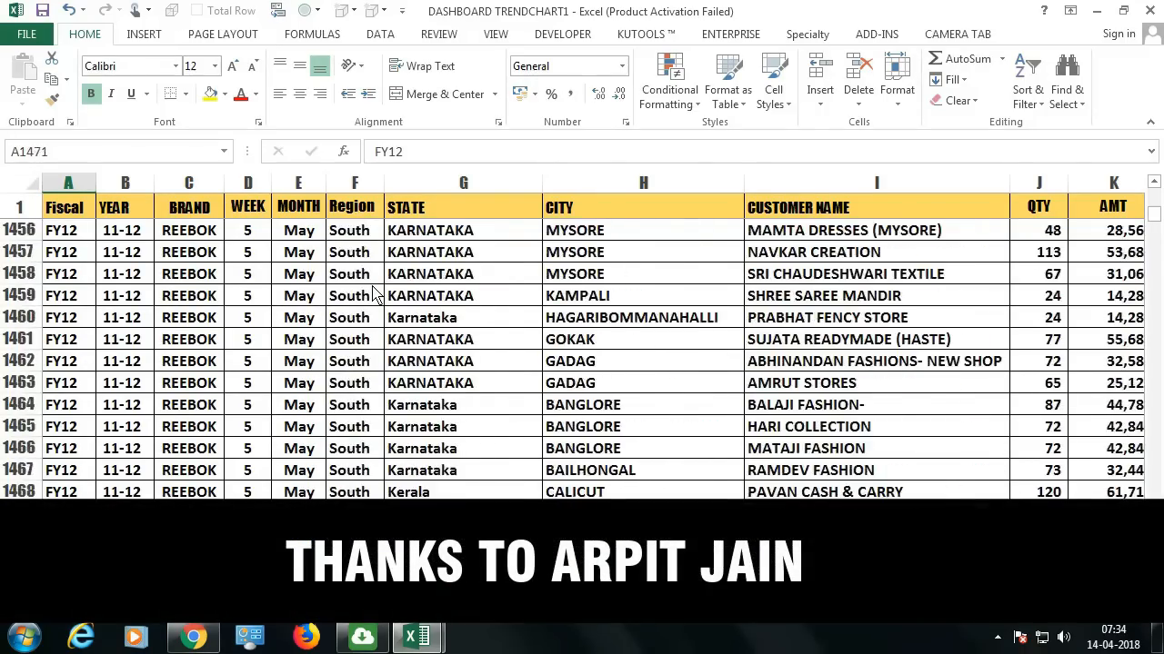
Step: Read further down the FY12 records on Sheet1, through the Reebok rows for May week 5 to the Nike rows for week 6
key(Down)
key(Down)
key(Down)
key(Down)
key(Down)
key(Down)
key(Down)
key(Down)
key(Down)
key(Down)
key(Down)
key(Down)
key(Down)
key(Down)
key(Down)
key(Down)
key(Down)
key(Down)
key(Down)
key(Down)
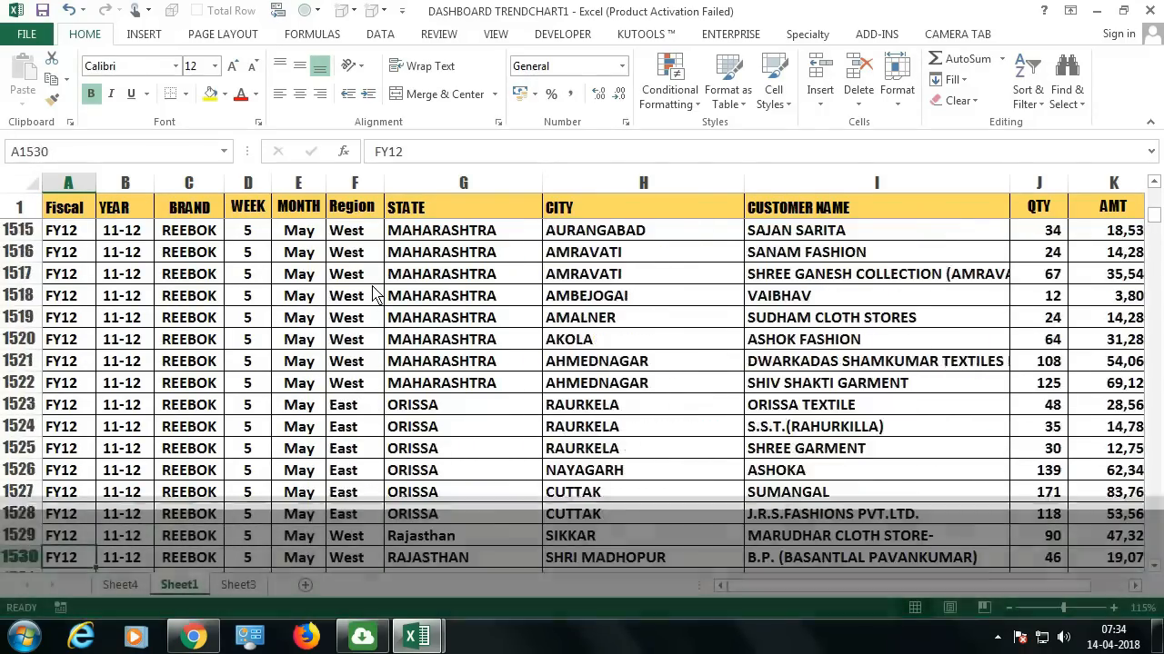
key(Down)
key(Down)
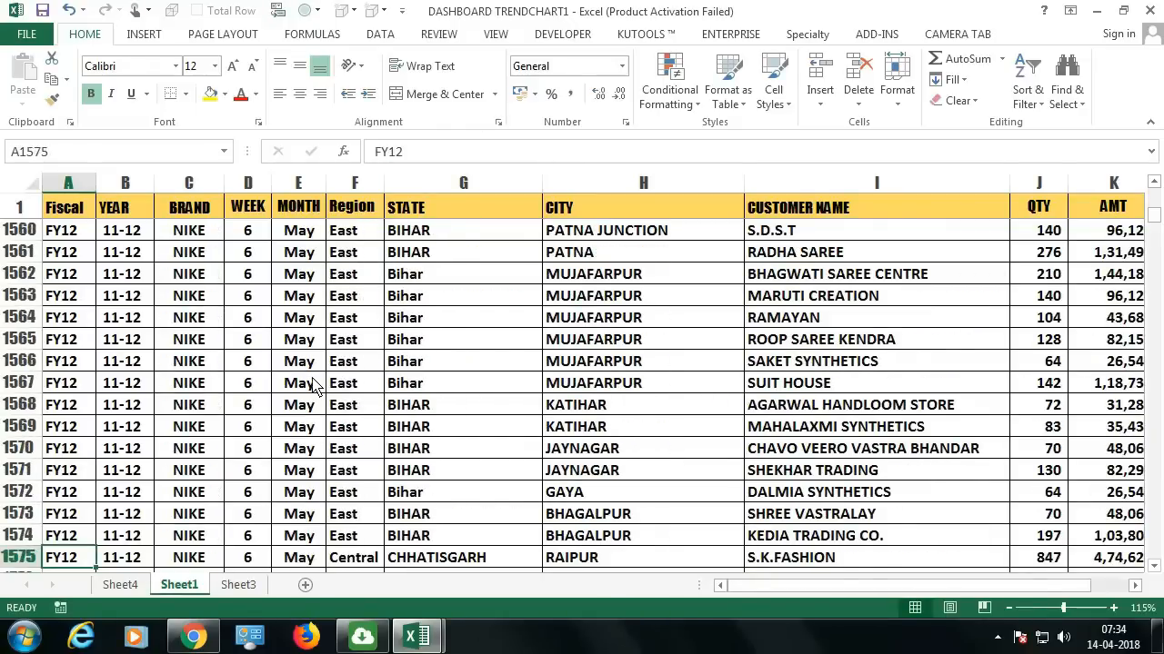
Step: Examine the SUMIFS formula in D3 on Sheet3 that totals NIKE's FY12 quantity for APR
click(245, 585)
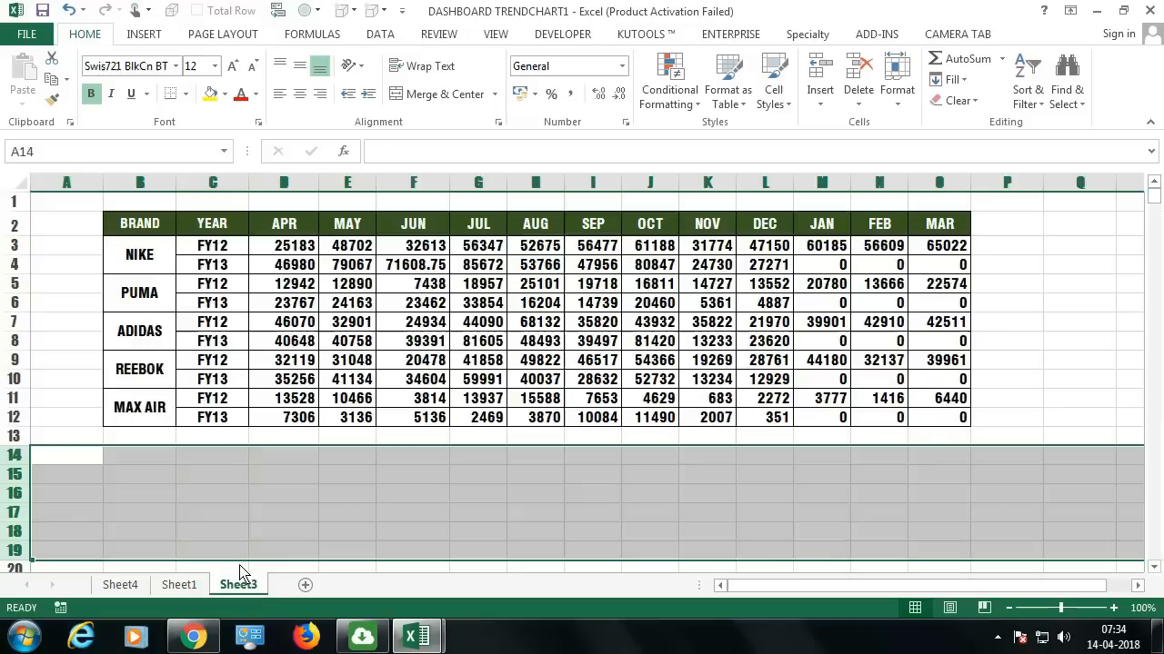
click(183, 475)
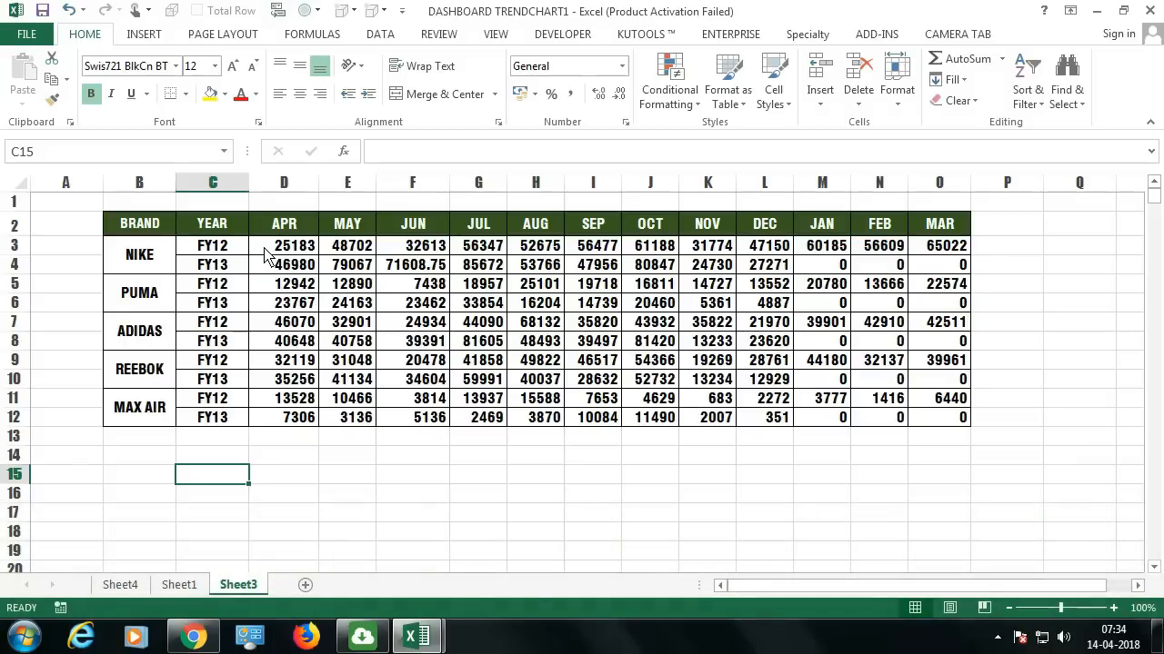
double_click(272, 254)
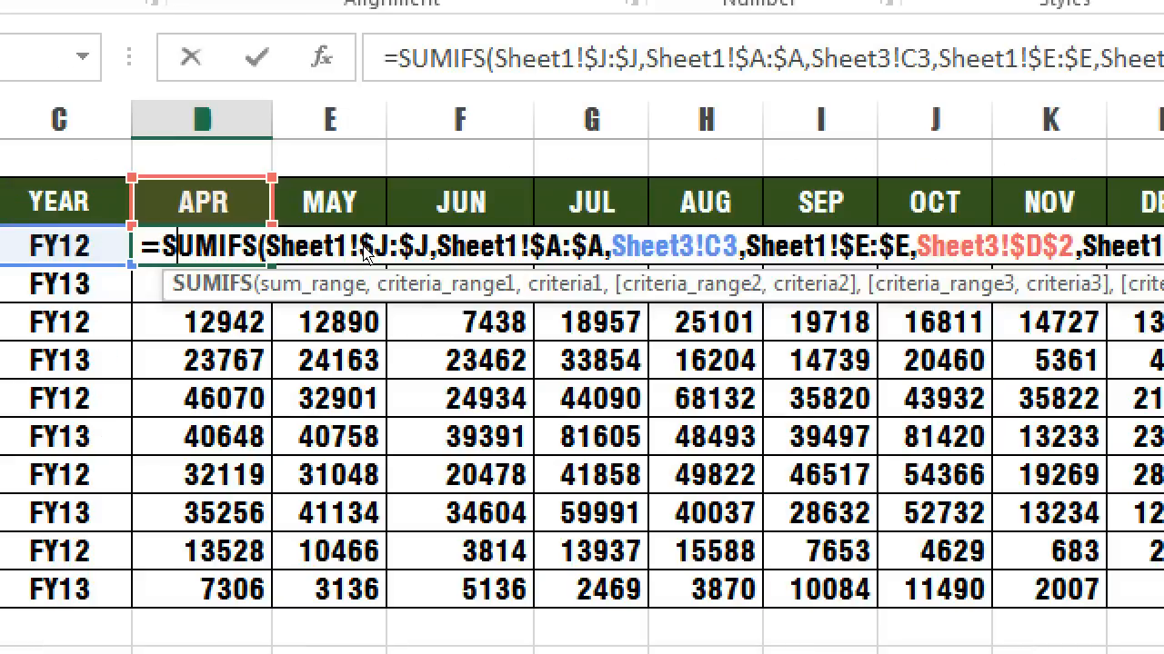
key(Escape)
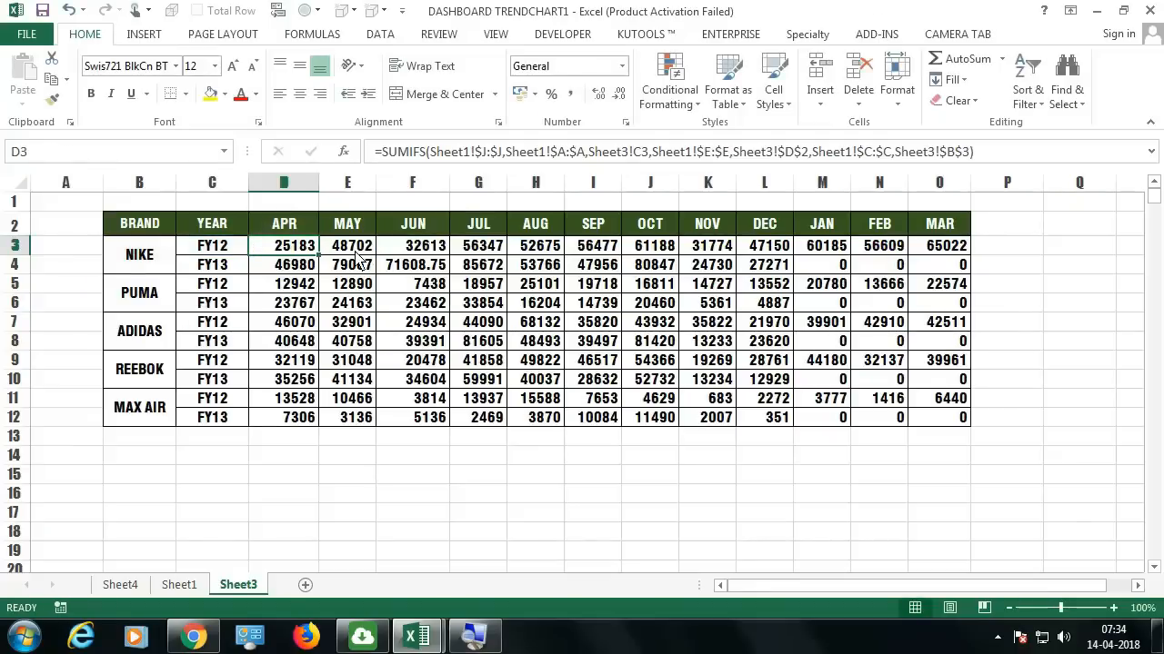
key(Left)
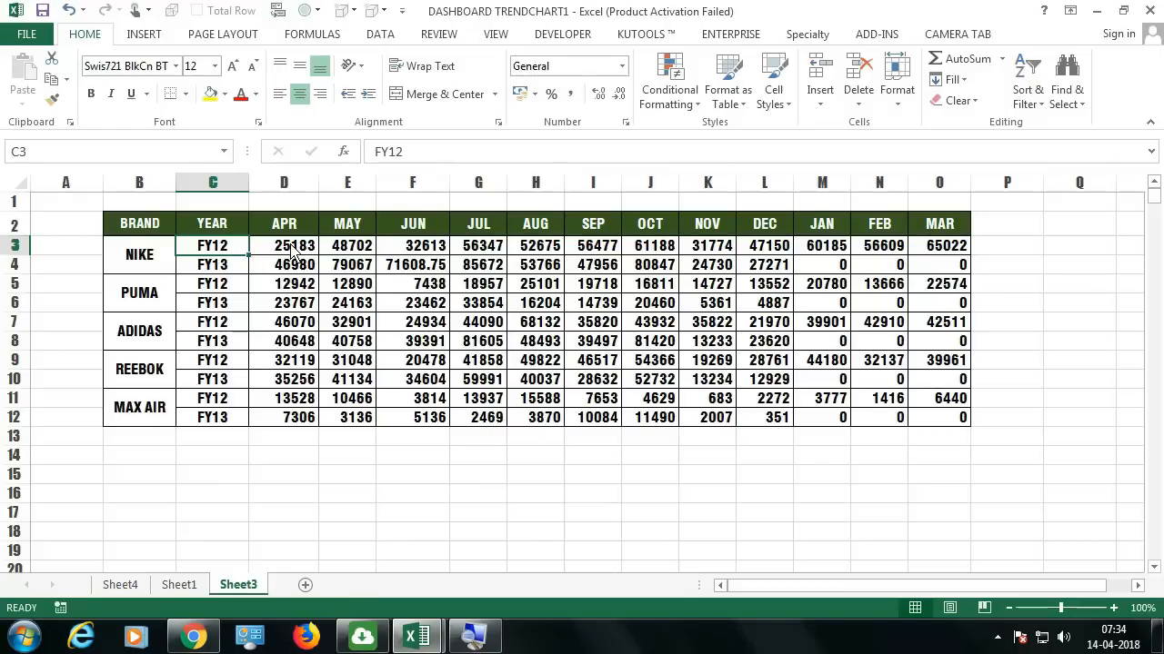
key(Right)
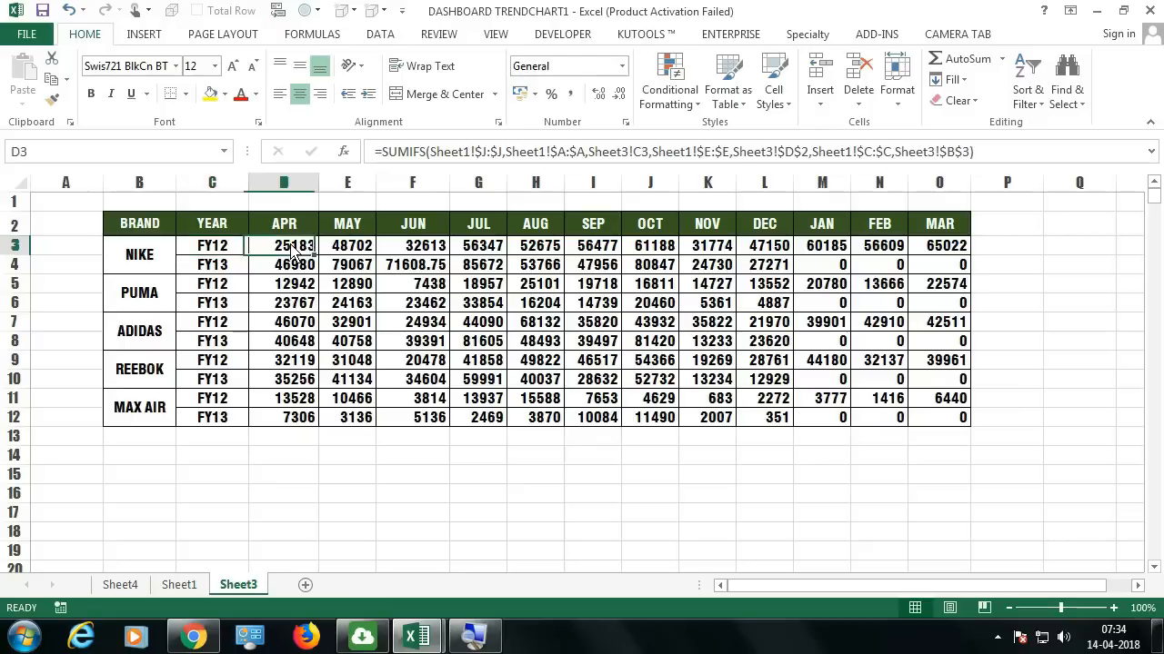
key(F2)
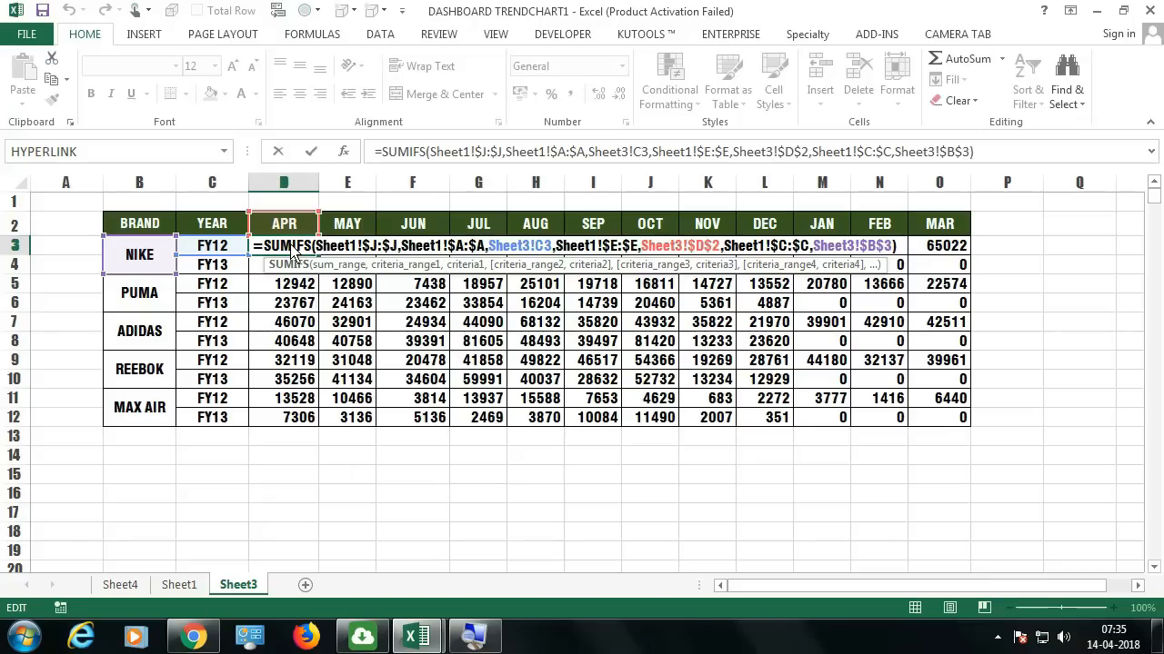
key(Escape)
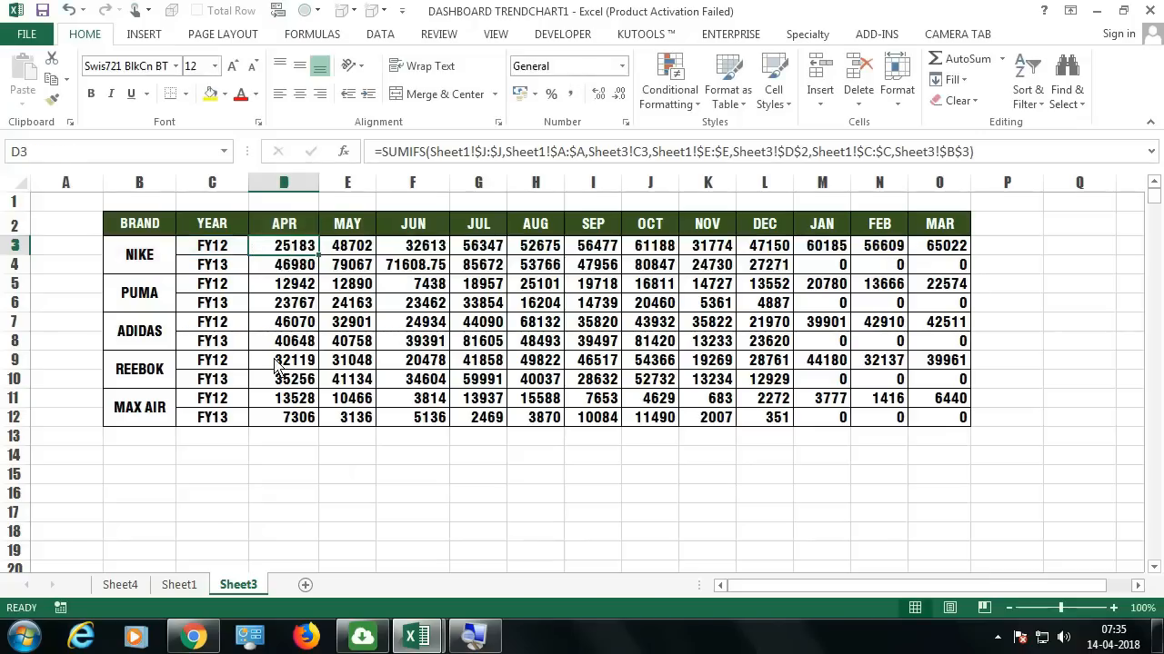
Step: Check the Sheet1 source data, then review the brands, the FY12 and FY13 rows and NIKE's monthly figures in the Sheet3 summary table
click(185, 584)
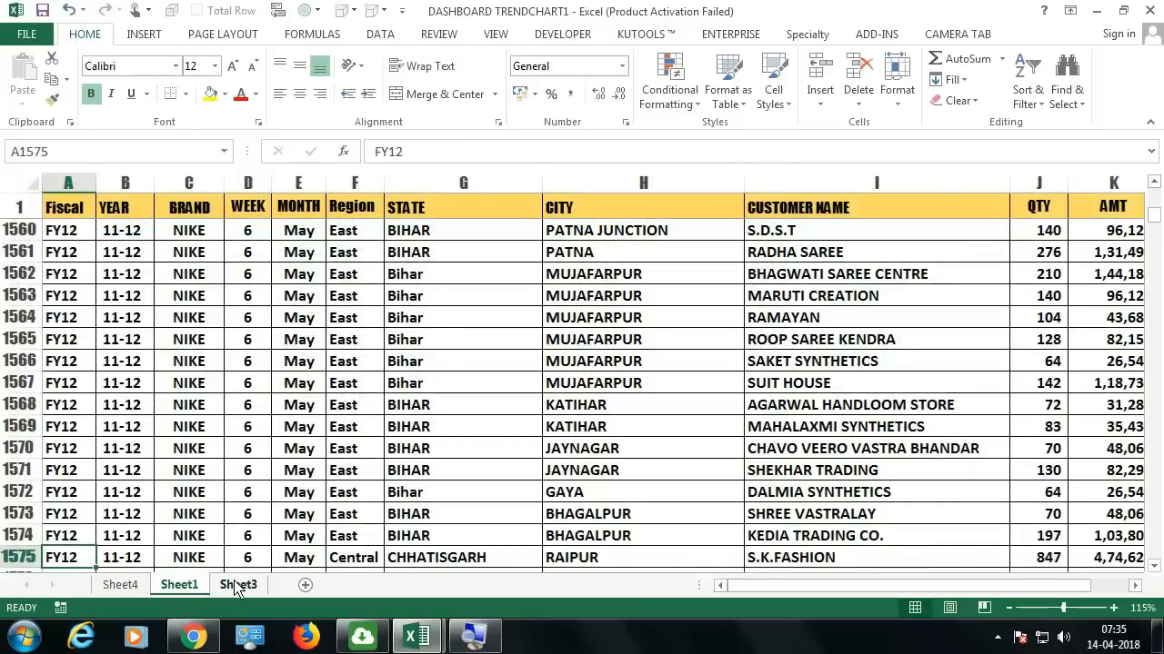
click(235, 584)
click(239, 255)
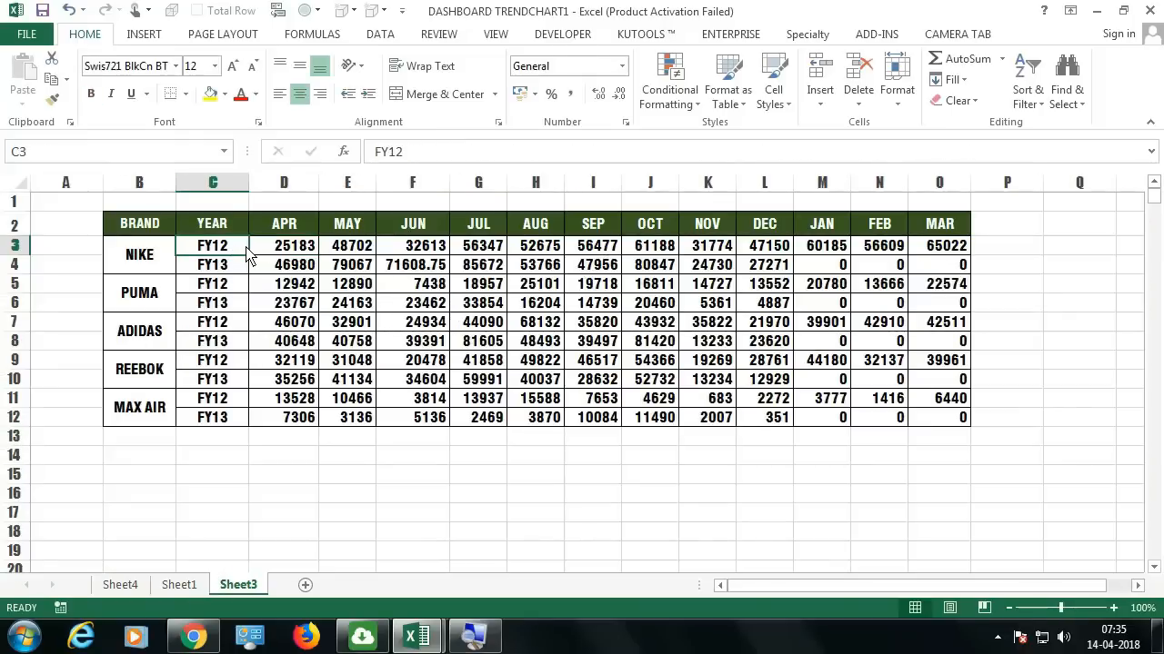
click(232, 270)
click(150, 263)
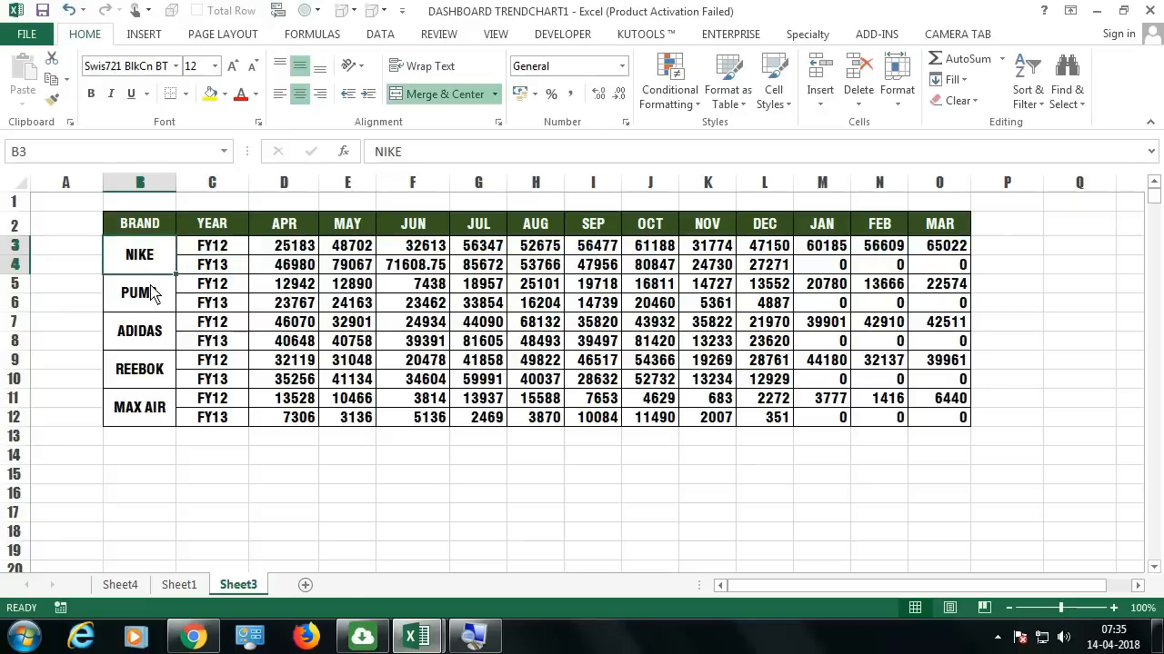
click(151, 309)
click(156, 345)
click(156, 378)
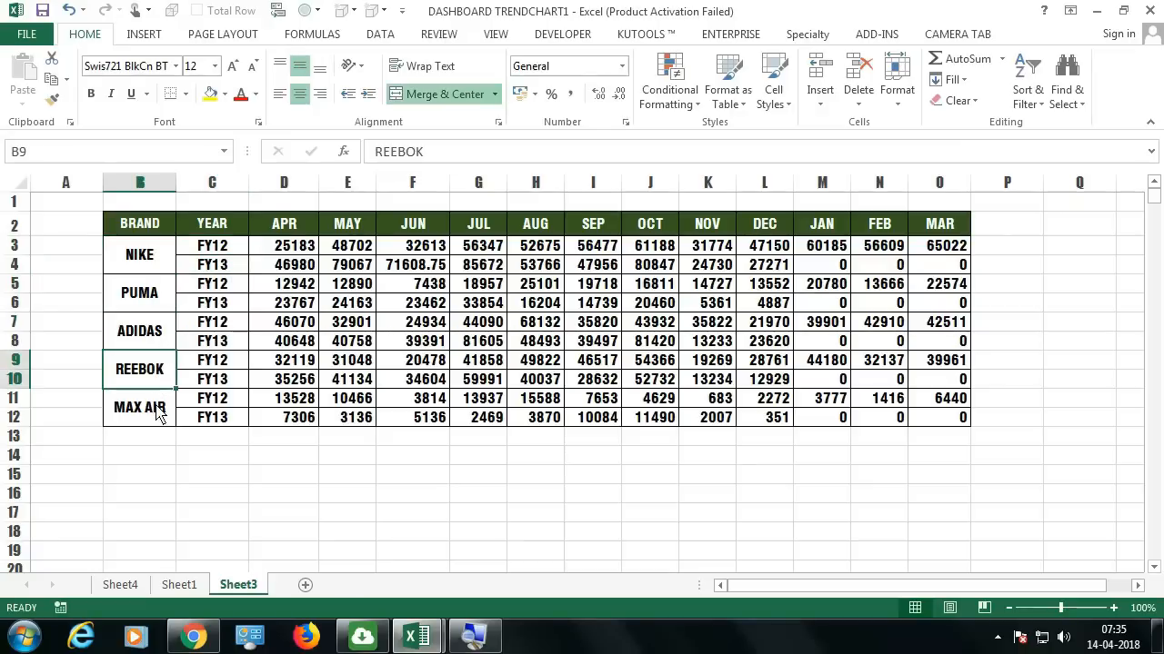
click(159, 414)
drag(259, 247, 889, 264)
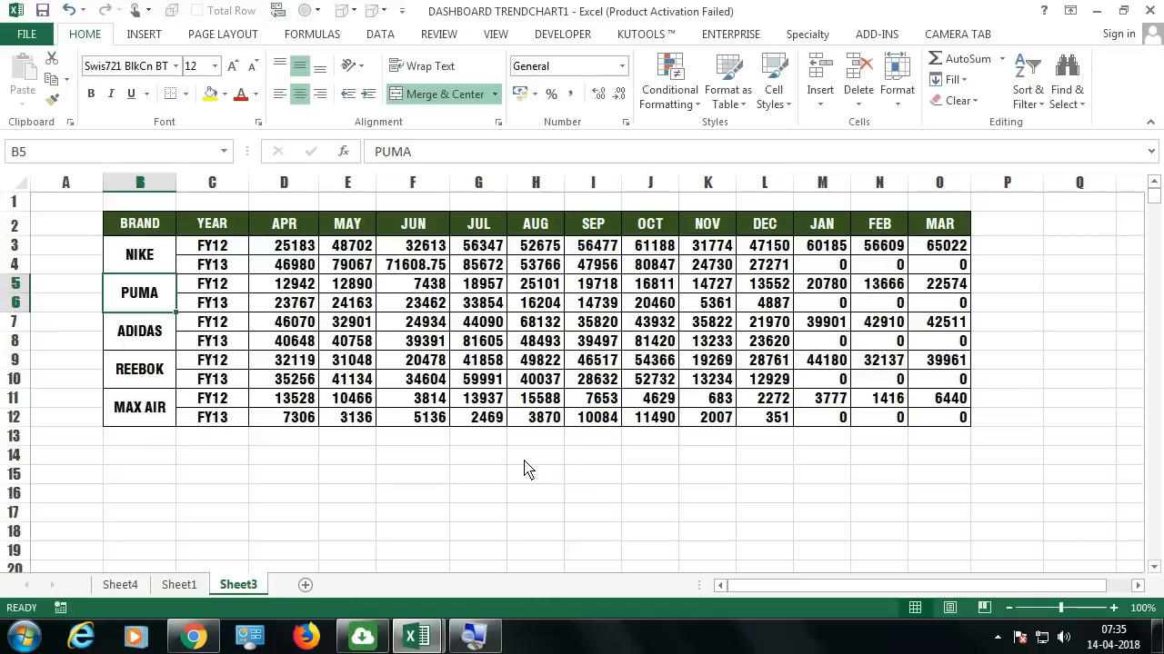
Step: Copy the merged NIKE brand cell B3 to B14 below the summary table
click(155, 268)
key(ctrl+c)
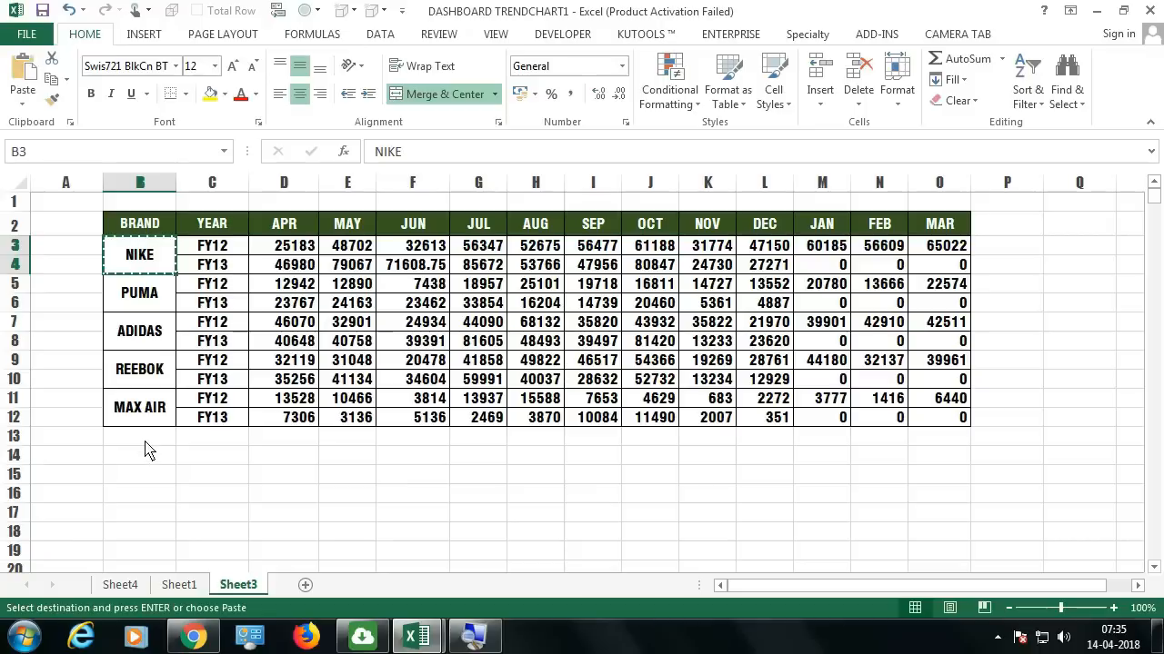
click(146, 459)
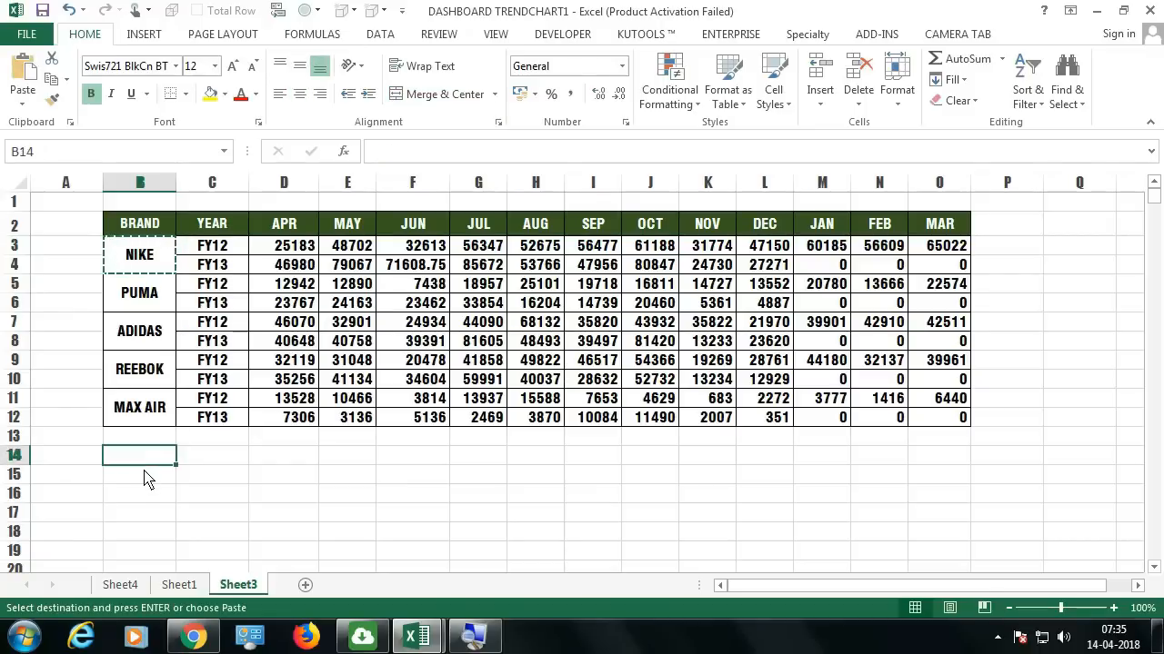
key(ctrl+v)
key(Escape)
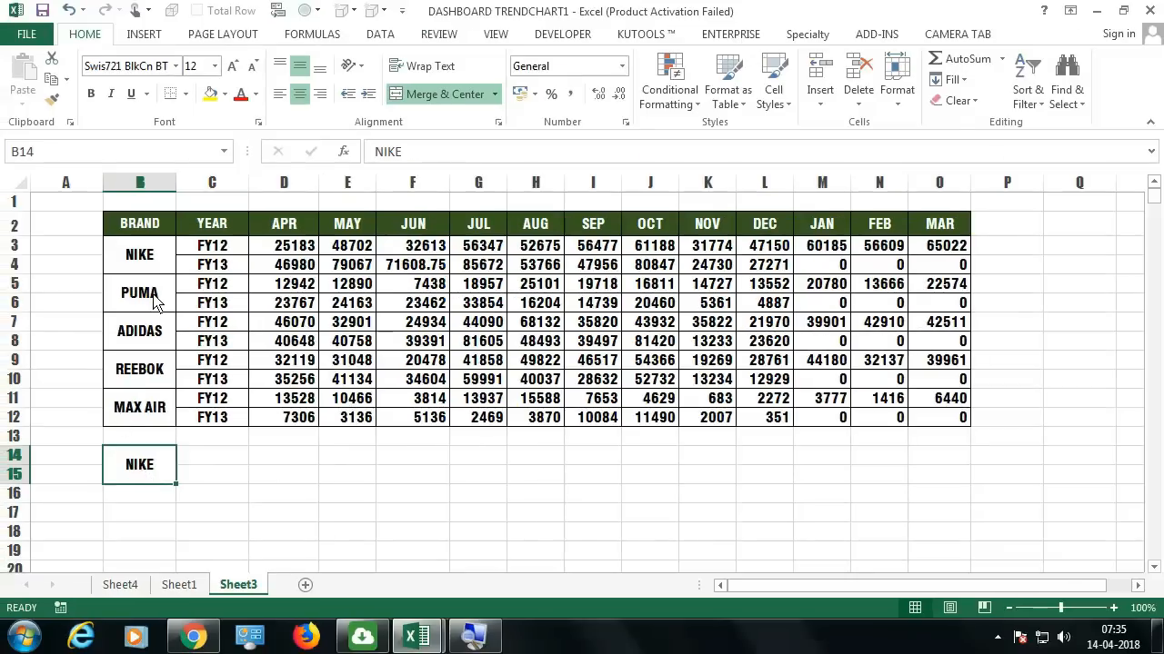
click(151, 260)
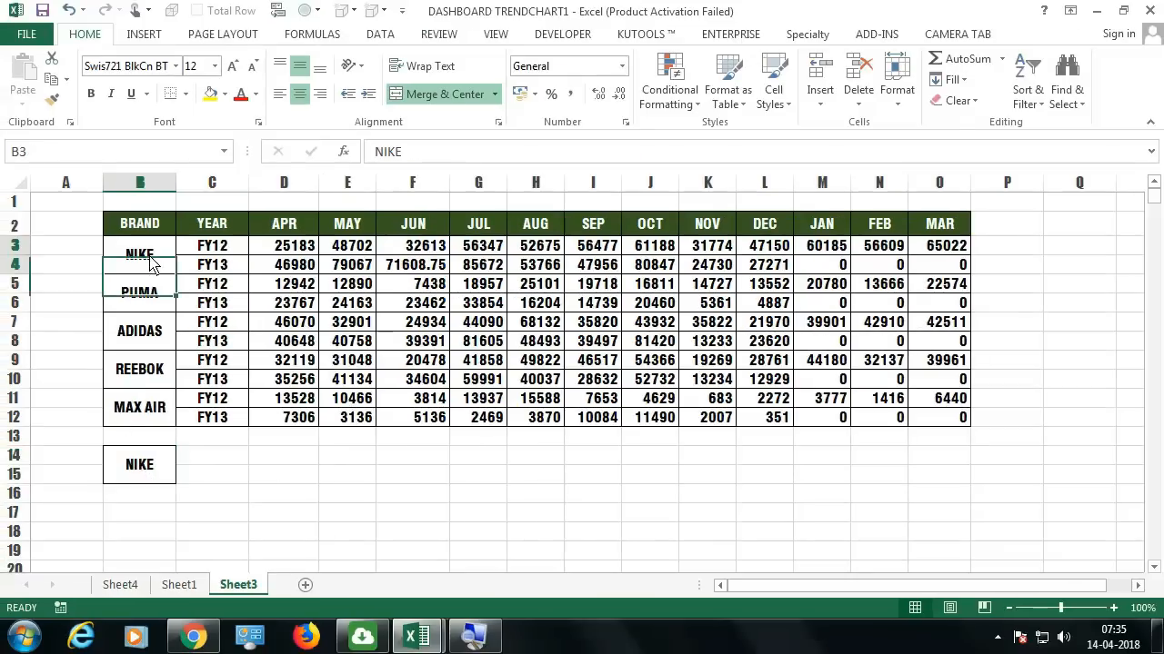
click(154, 441)
click(152, 467)
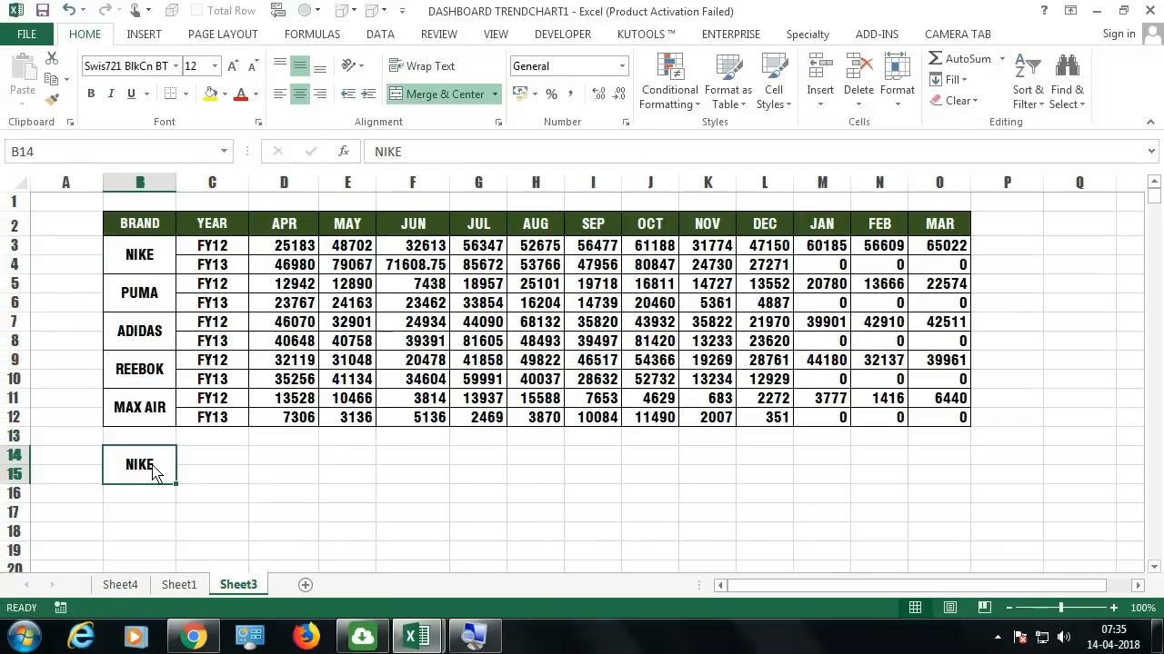
Step: Enter the year labels FY12 in C14 and FY13 in C15 beside the copied brand cell
click(205, 459)
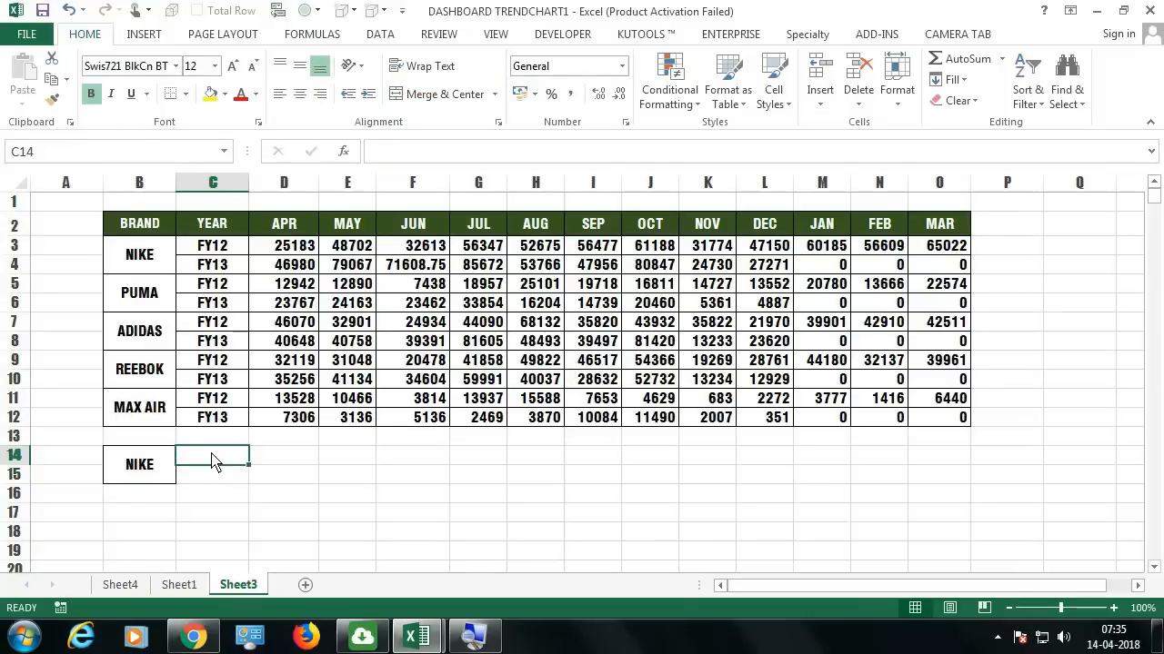
text(fy1)
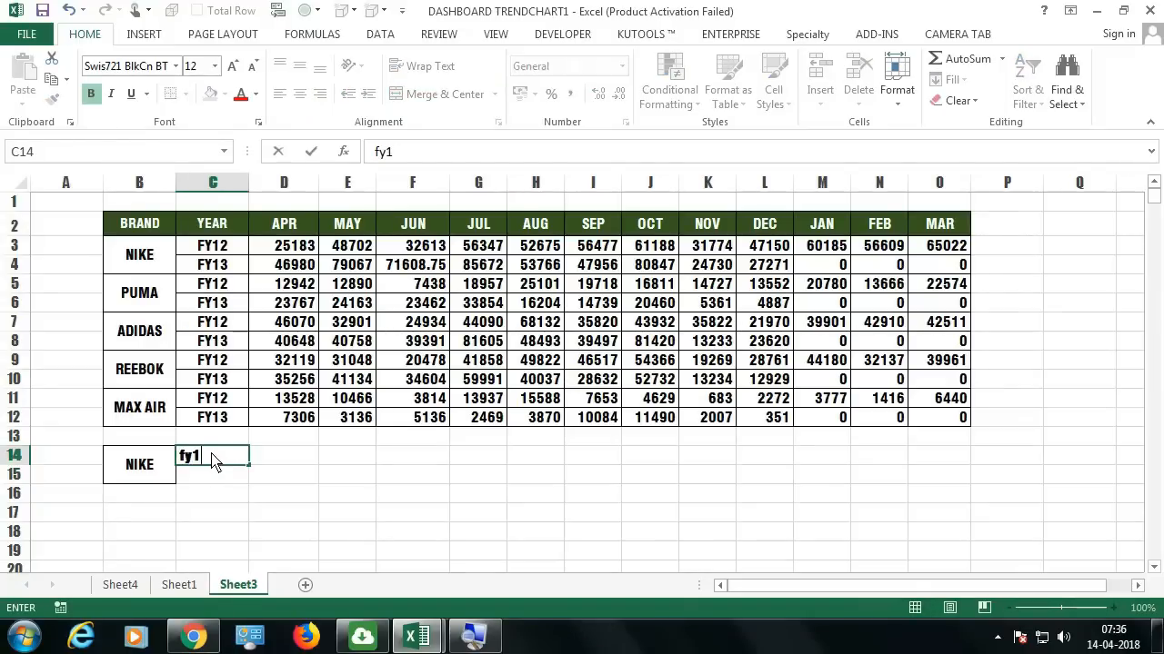
text(2)
key(Return)
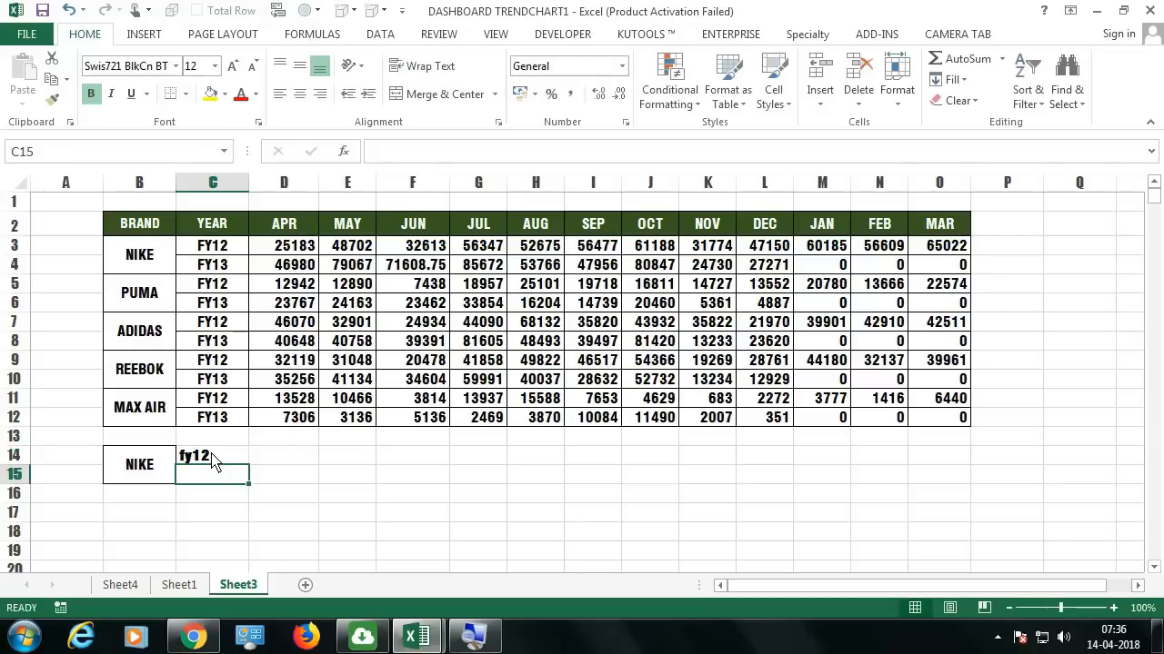
click(215, 458)
text(FY)
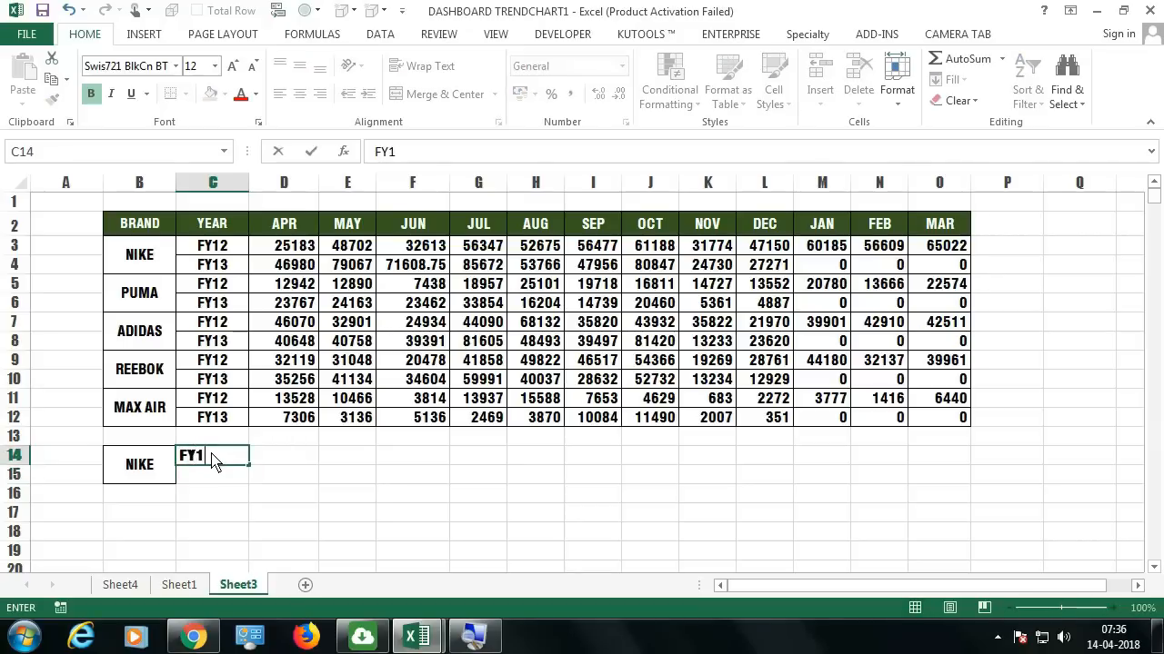
key(Return)
text(FY12)
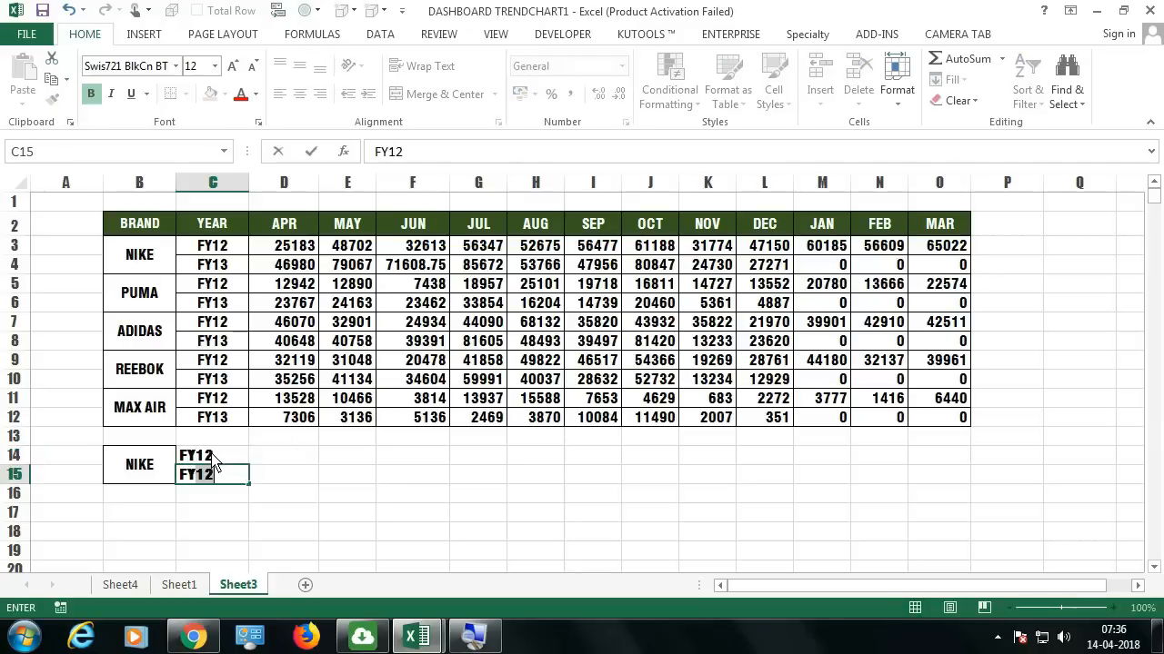
key(BackSpace)
text(3)
key(Return)
click(220, 457)
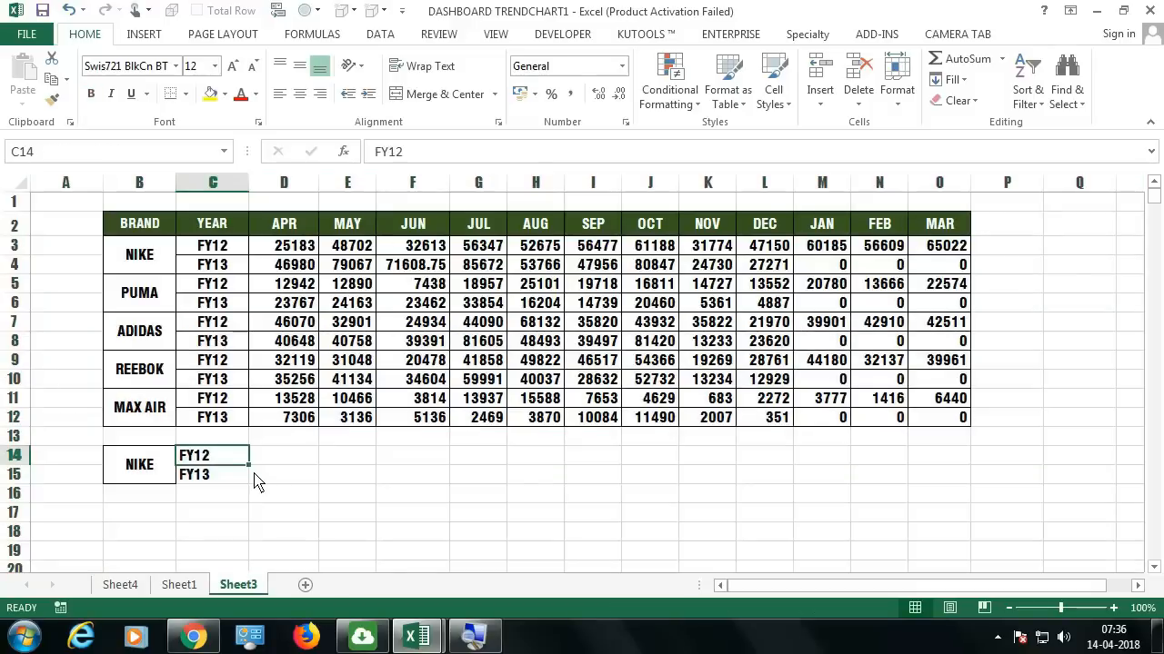
Step: Compare NIKE's monthly FY12 and FY13 figures with the empty month cells beside the new year labels
click(151, 470)
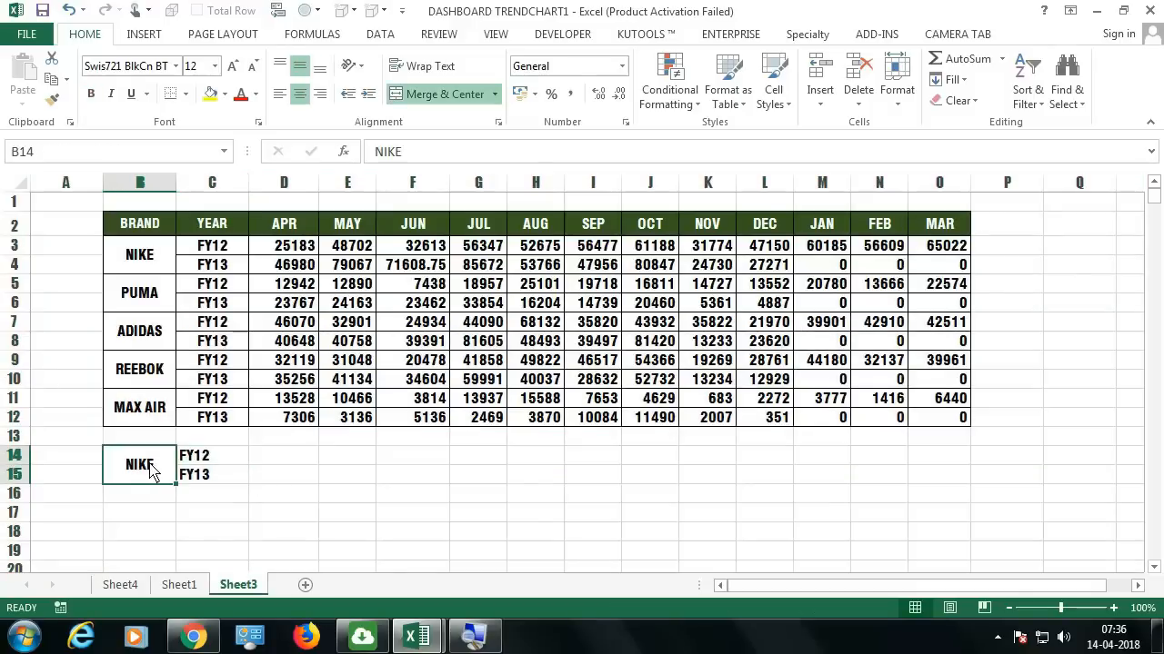
drag(284, 246, 940, 264)
drag(269, 457, 916, 485)
click(173, 477)
click(278, 477)
click(281, 461)
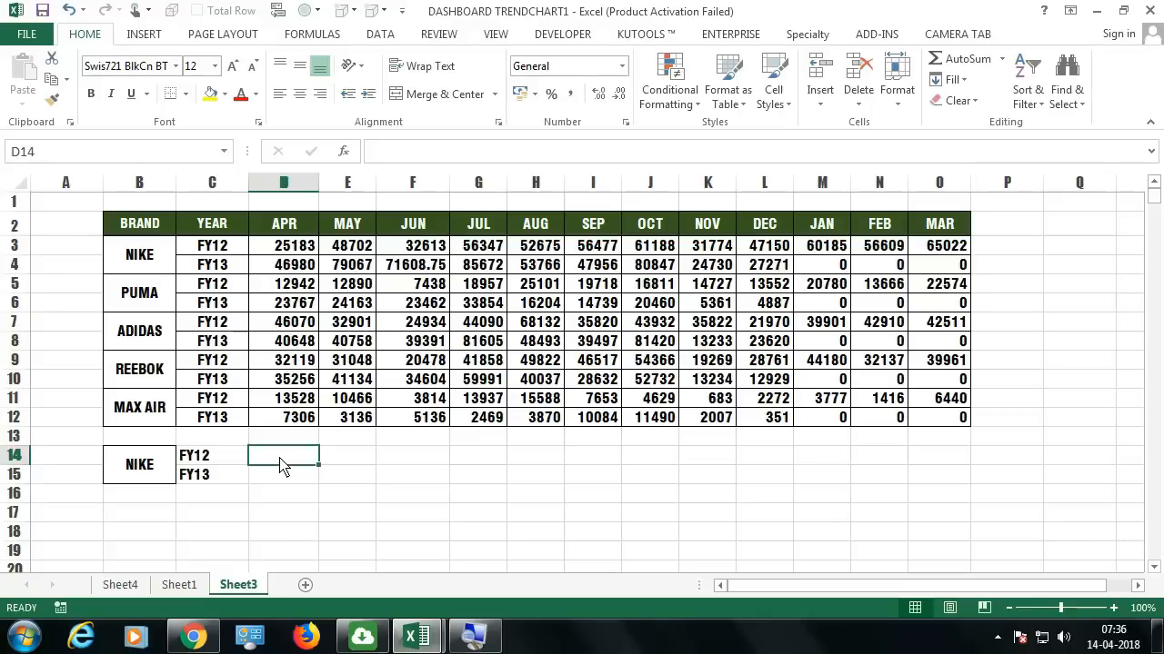
Step: Add a List data validation to brand cell B14 using the brand names from NIKE to MAX AIR as source, and choose ADIDAS
click(150, 478)
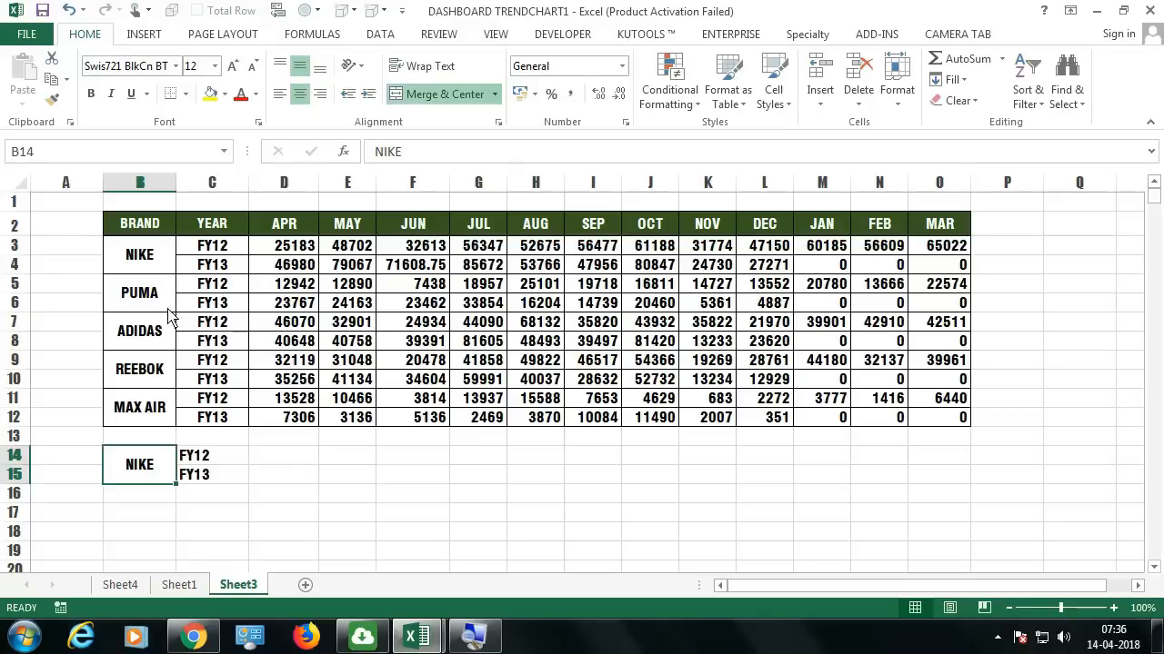
click(380, 34)
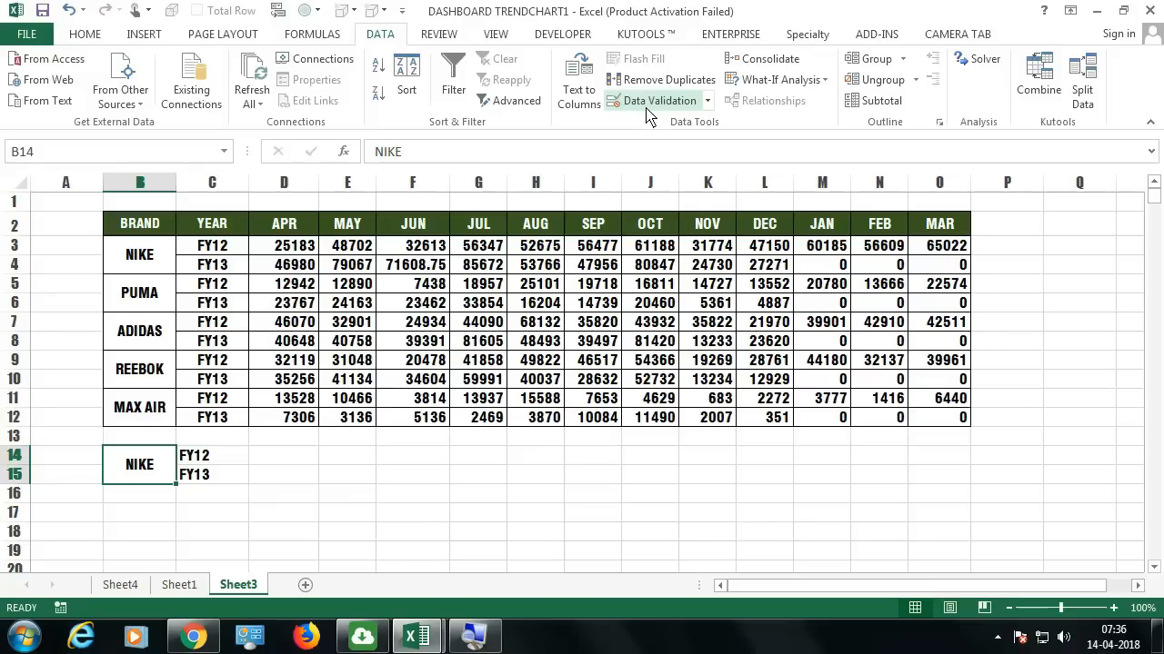
click(647, 102)
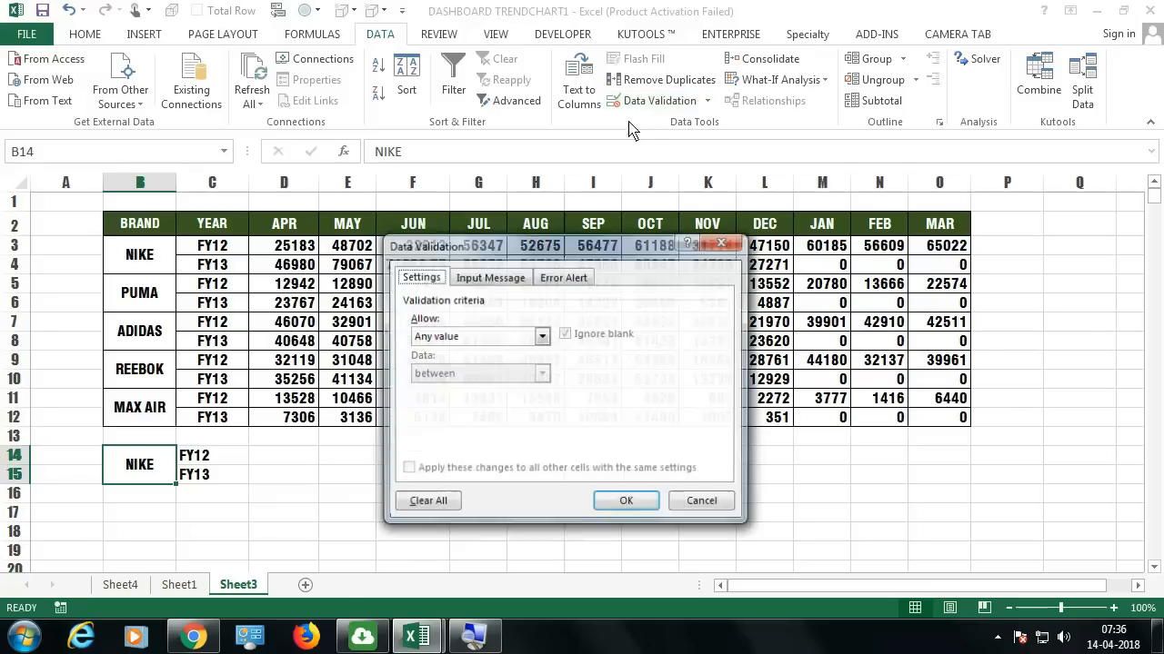
click(541, 336)
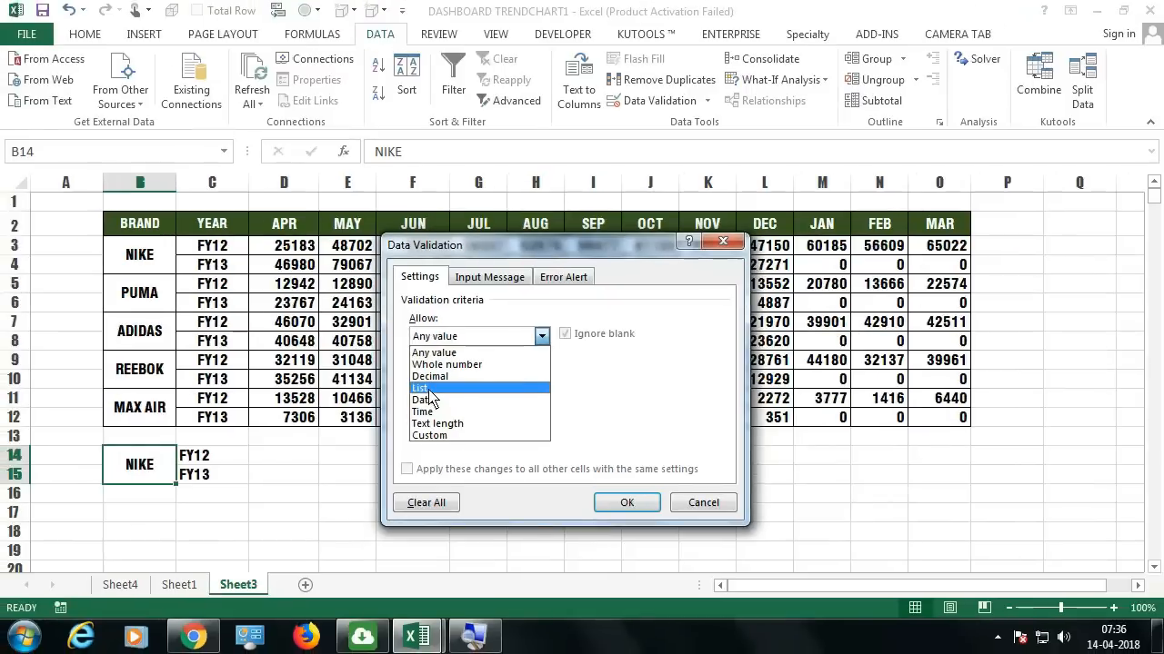
click(427, 391)
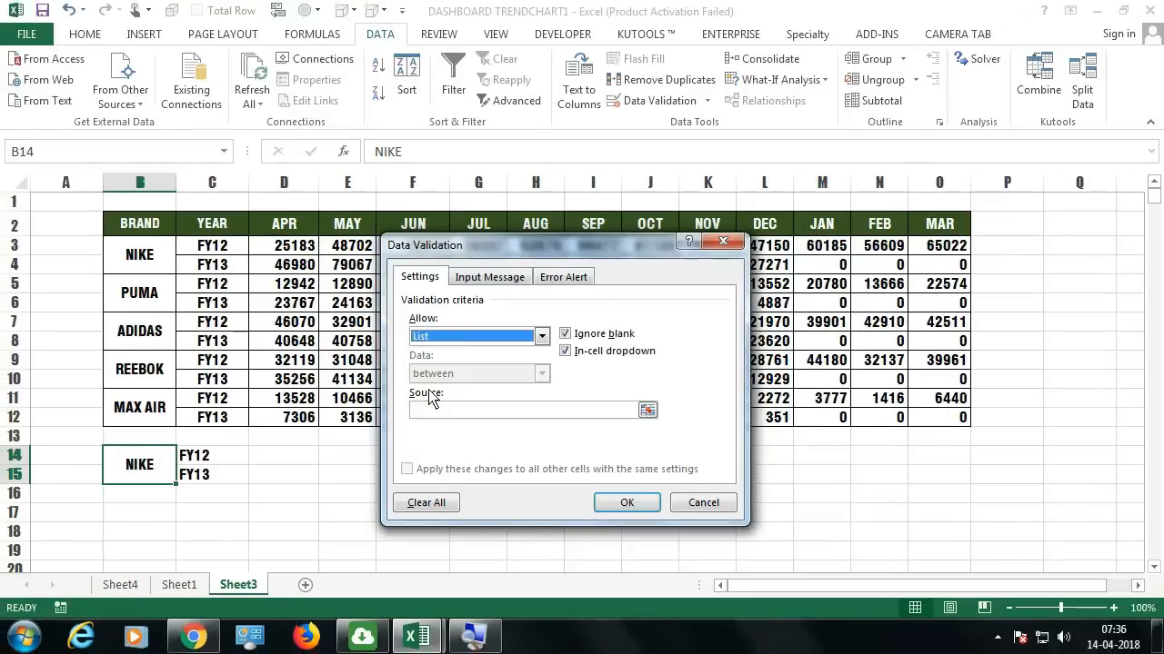
click(434, 411)
drag(155, 269, 151, 410)
click(626, 504)
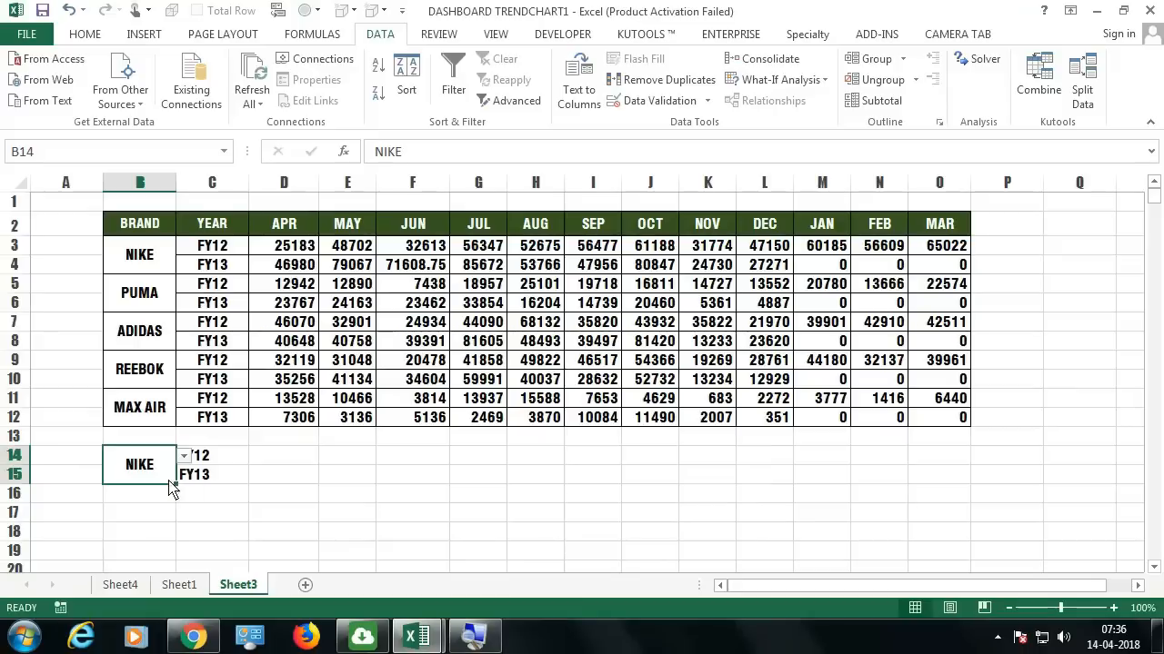
click(183, 455)
click(135, 519)
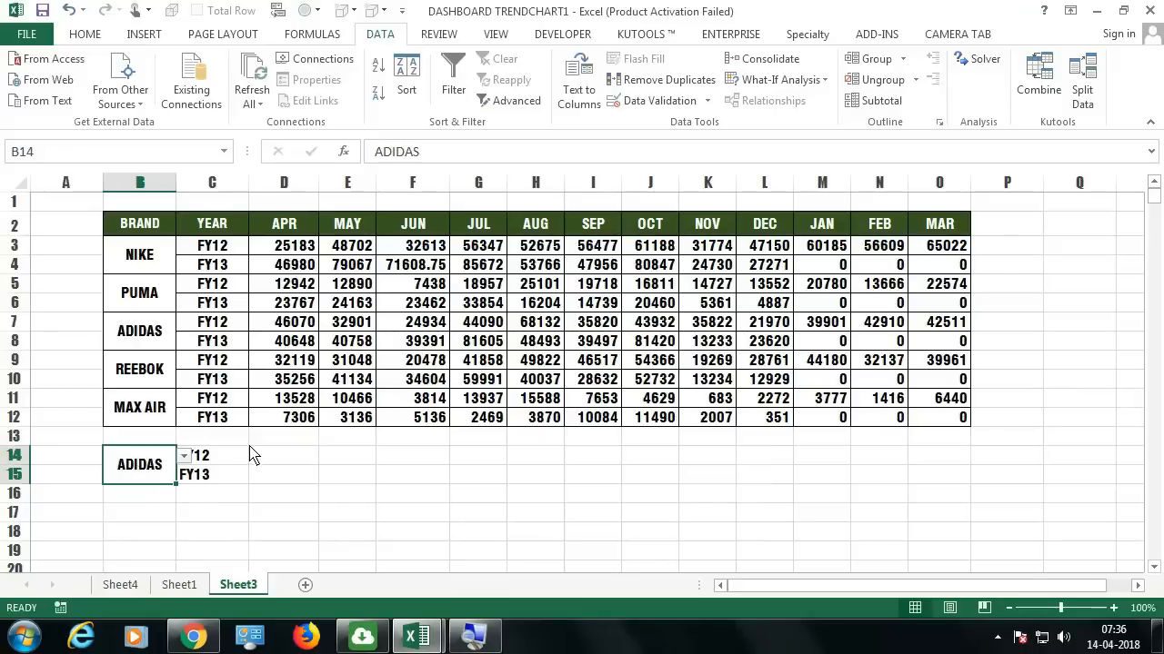
Step: Choose NIKE from the brand dropdown in cell B14
click(183, 456)
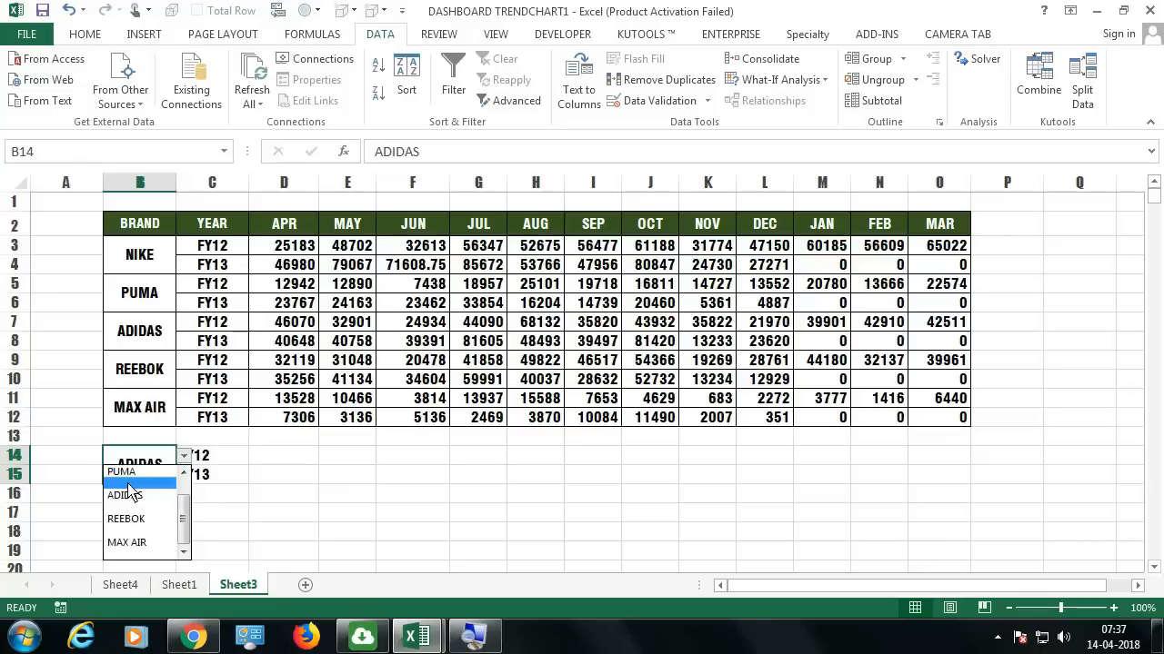
scroll(154, 509, up, 2)
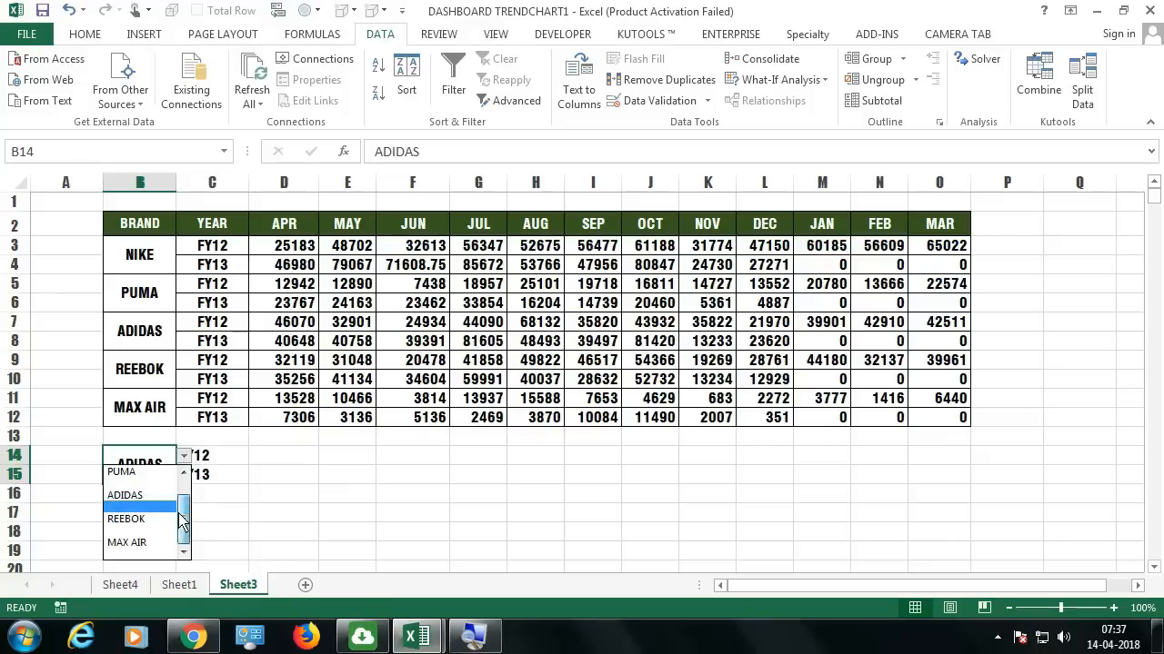
click(154, 472)
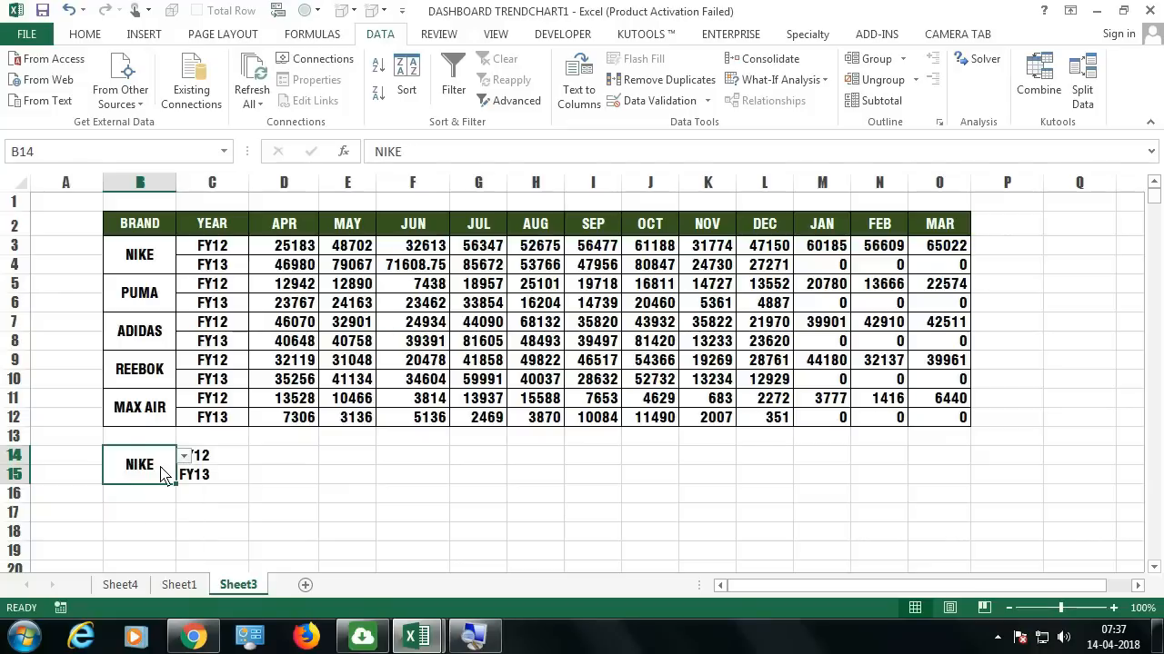
Step: Start an IF formula in D14 that tests whether B14 equals "NIKE" and returns D3 if true
drag(273, 459, 478, 475)
click(302, 462)
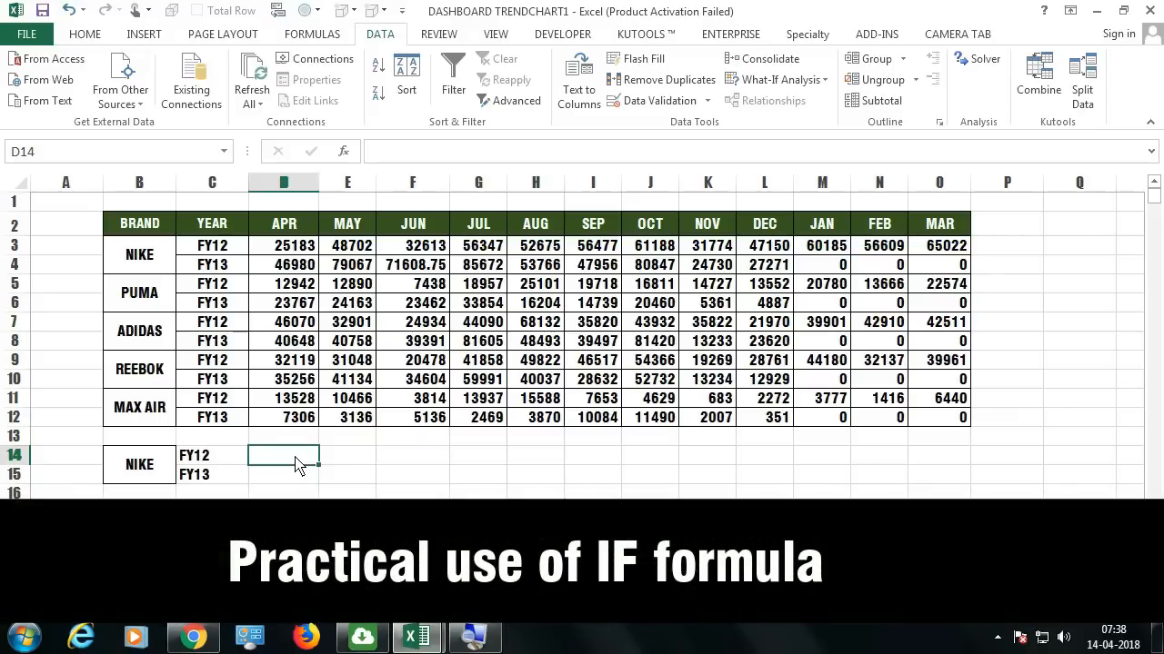
text(=)
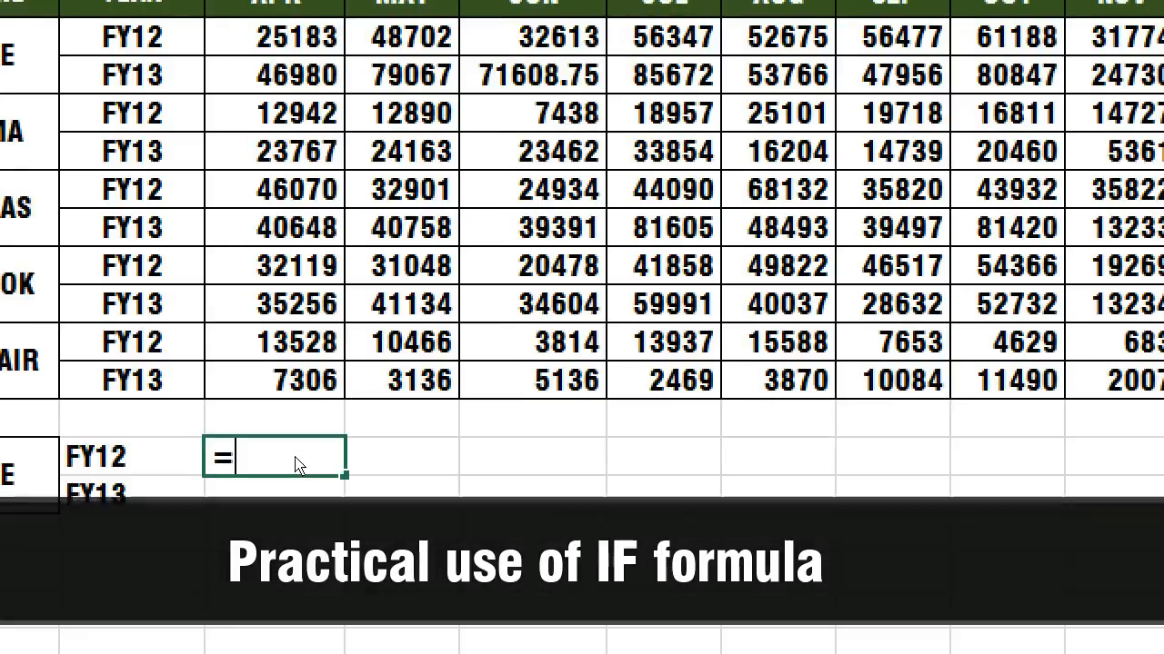
text(IF()
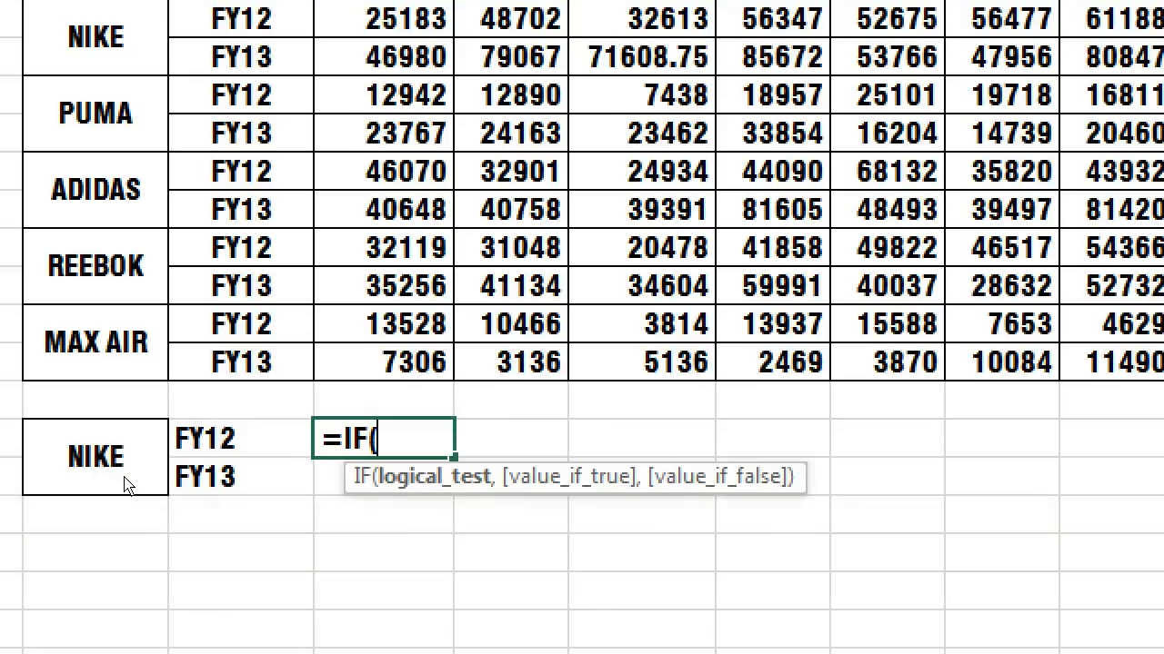
click(25, 500)
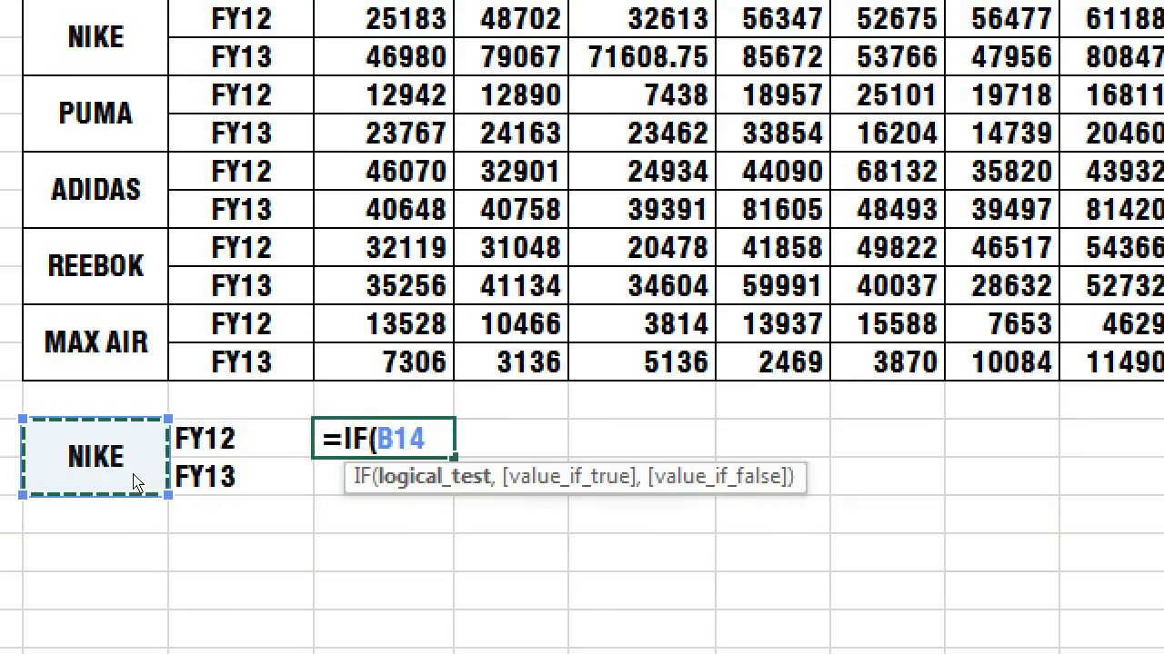
text(=")
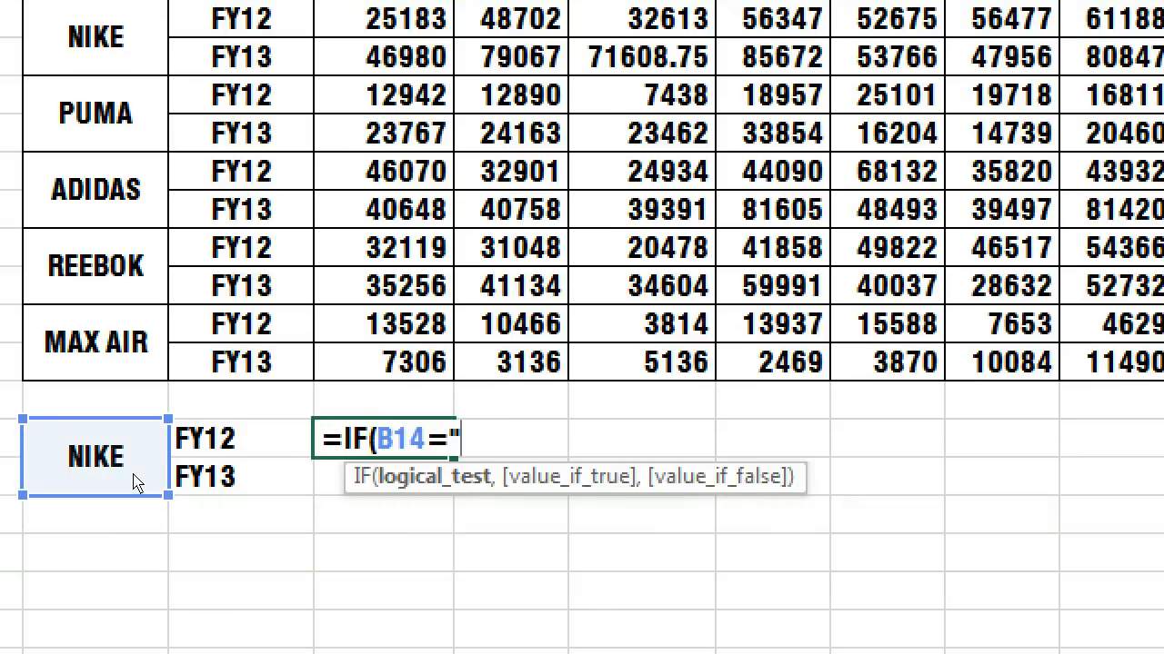
text(NIKE)
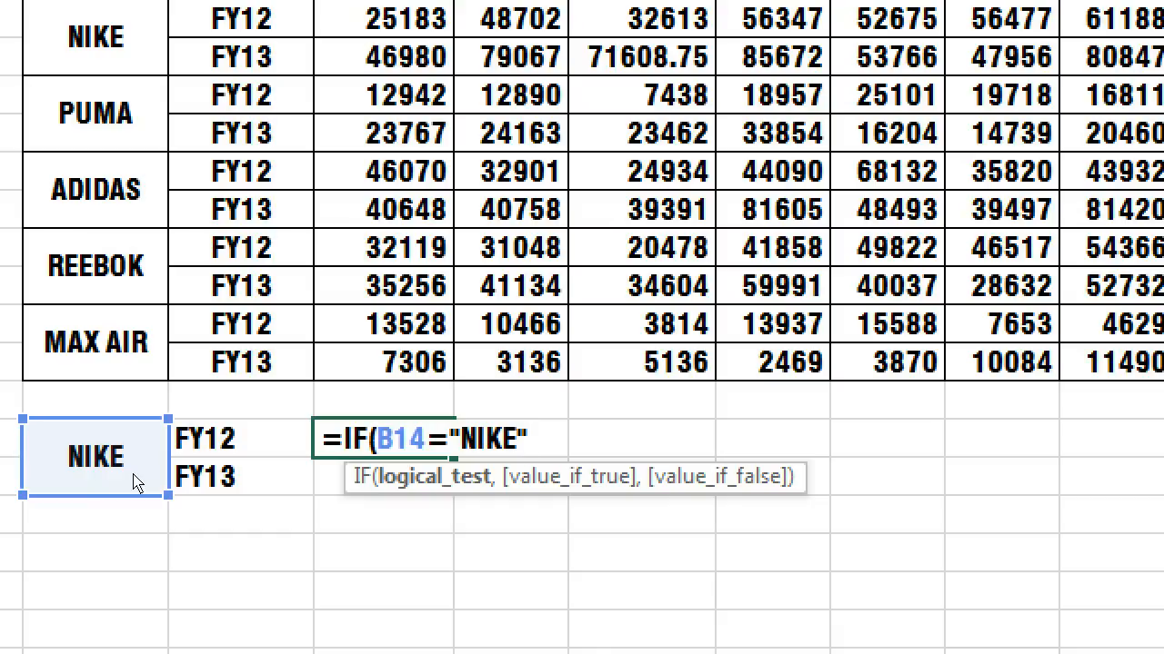
text(",)
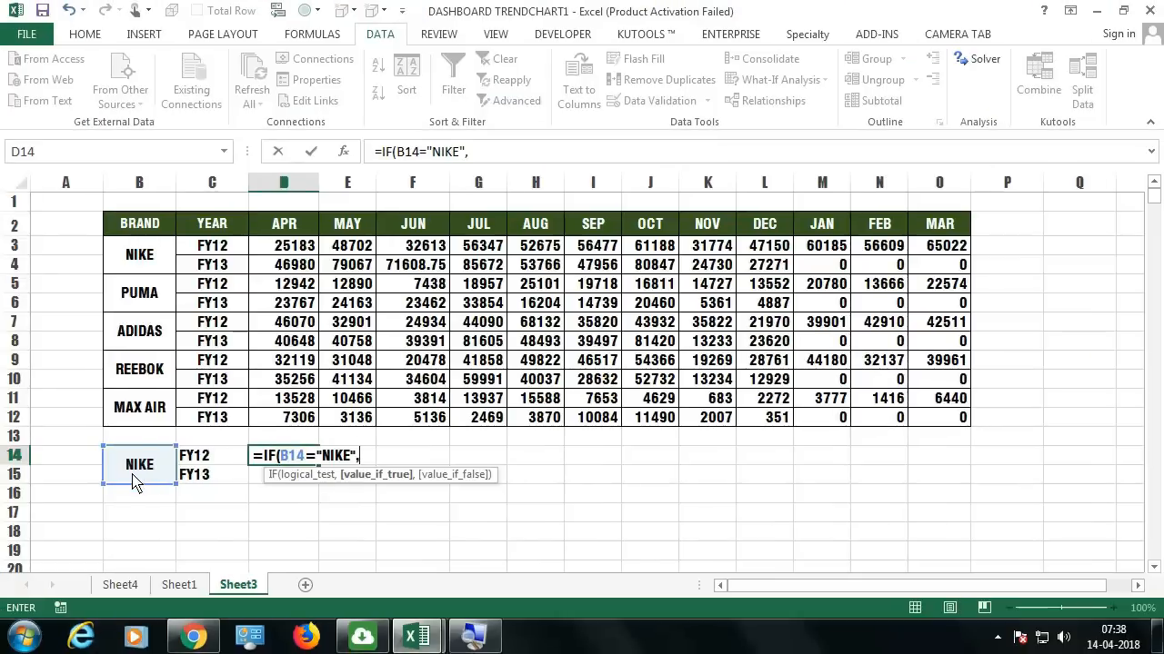
click(306, 253)
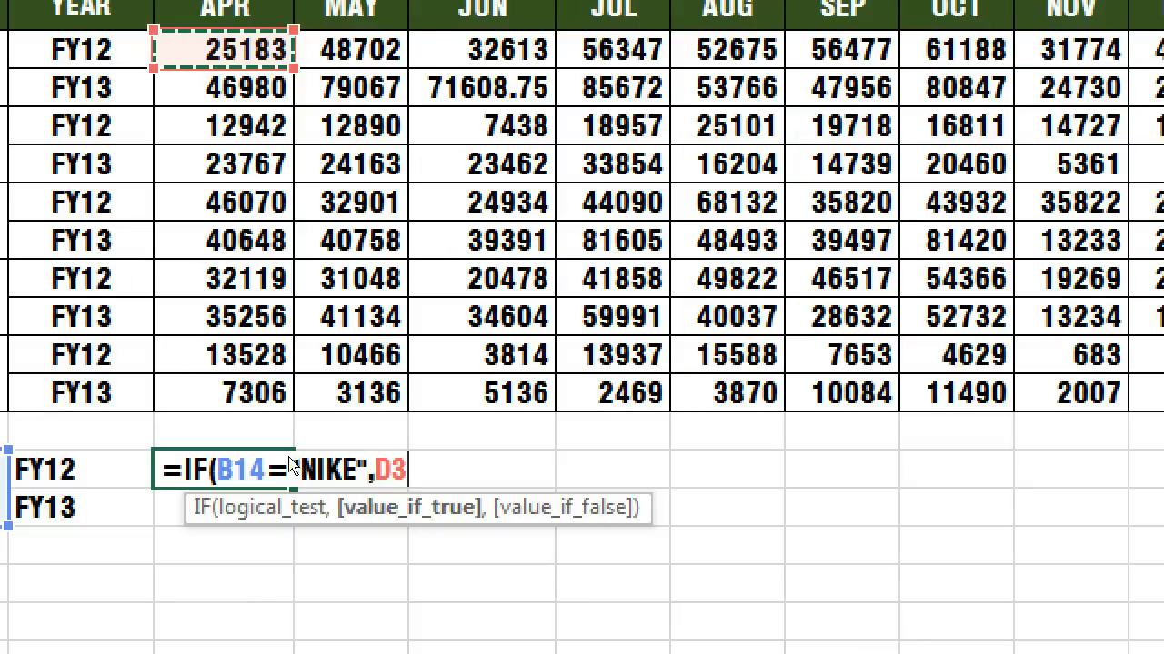
Step: Make the B14 reference in the D14 formula absolute as $B$14
click(234, 469)
key(F4)
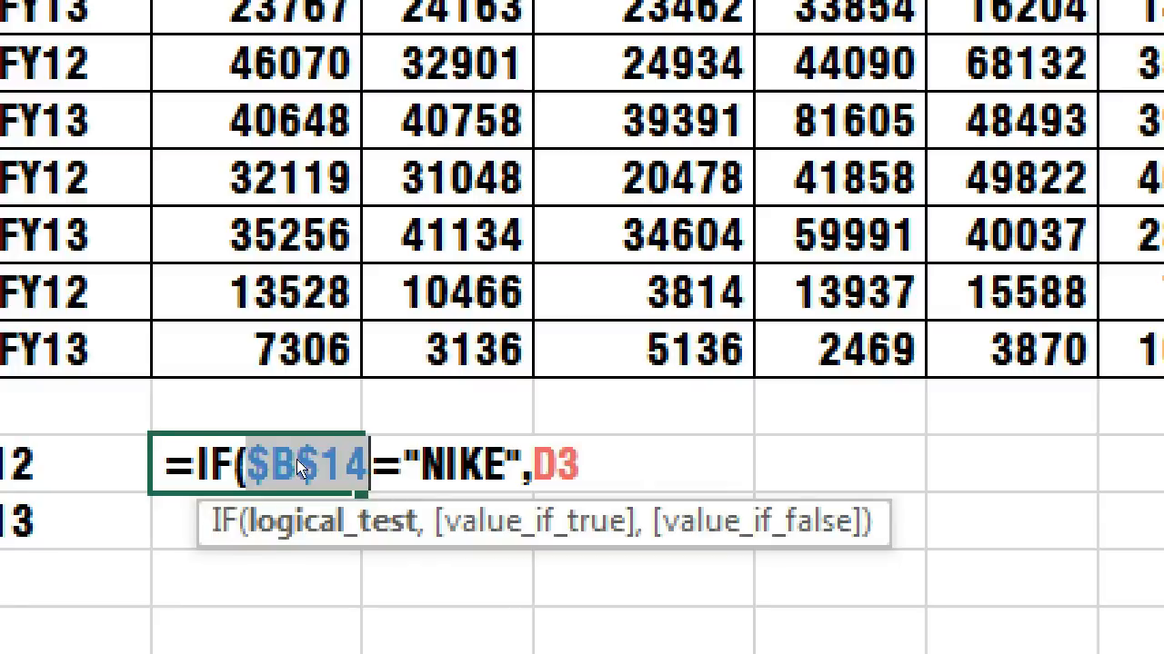
click(669, 469)
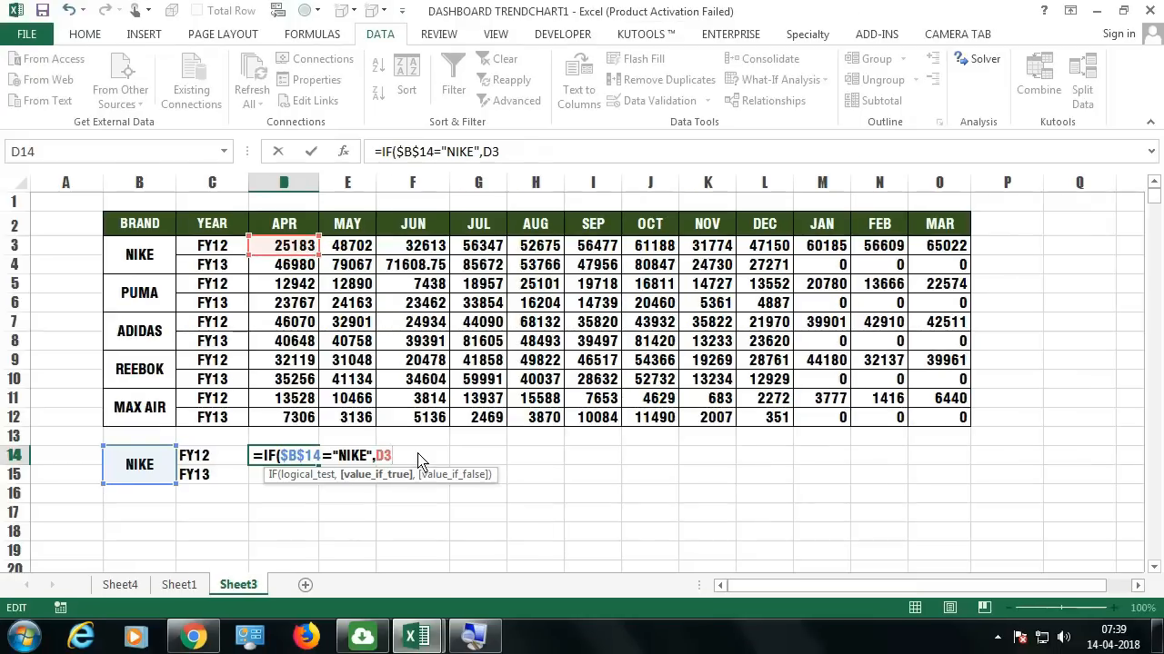
Step: Nest a second IF in the D14 formula that returns D5 when $B$14 equals "PUMA"
text(,IF()
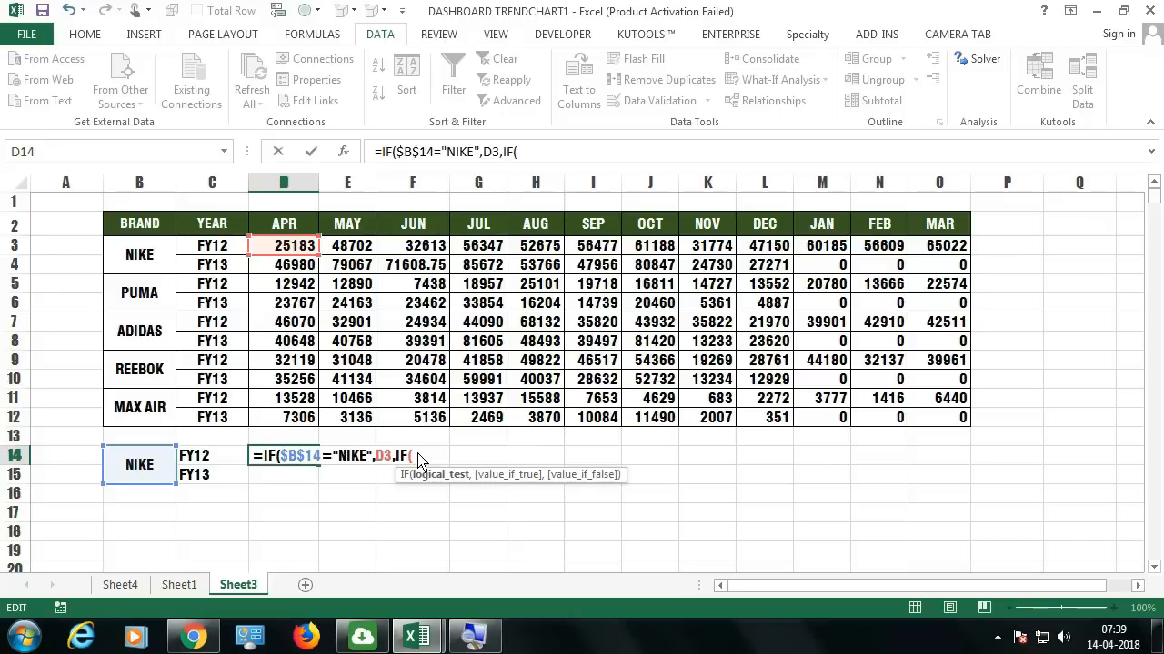
click(147, 473)
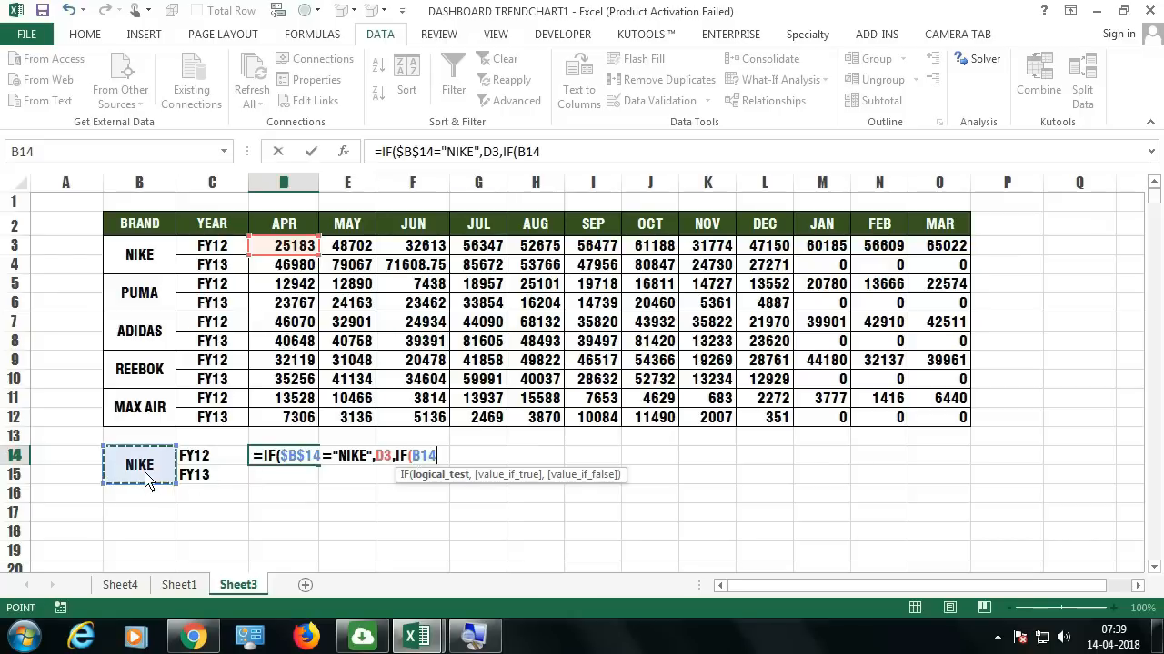
key(F4)
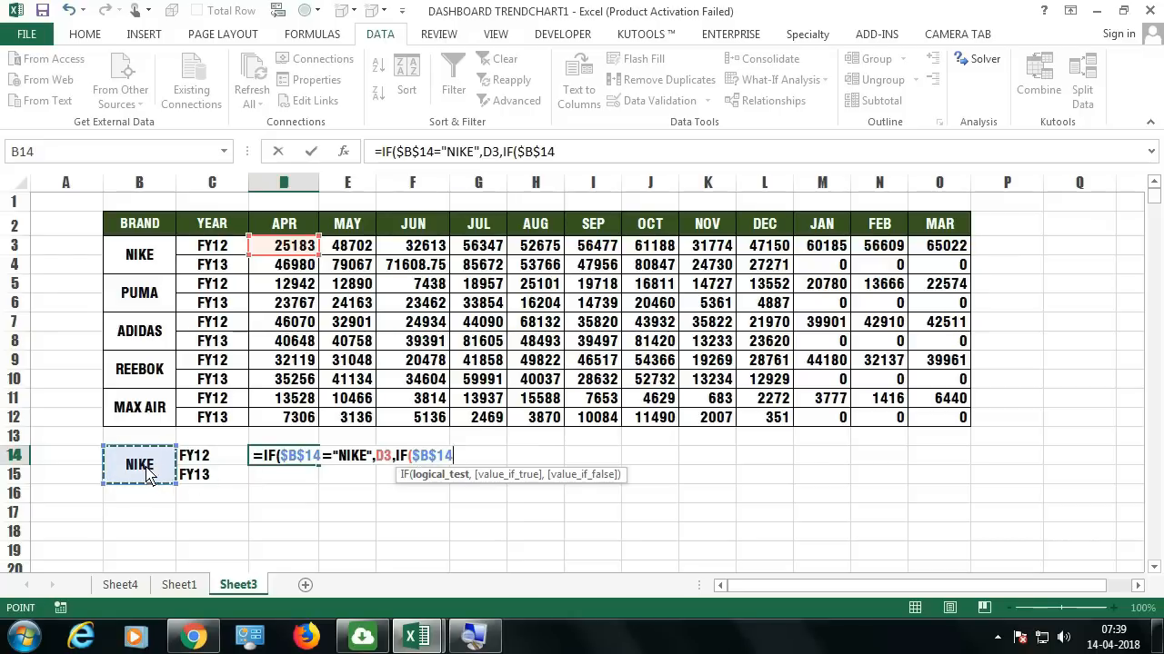
text(=)
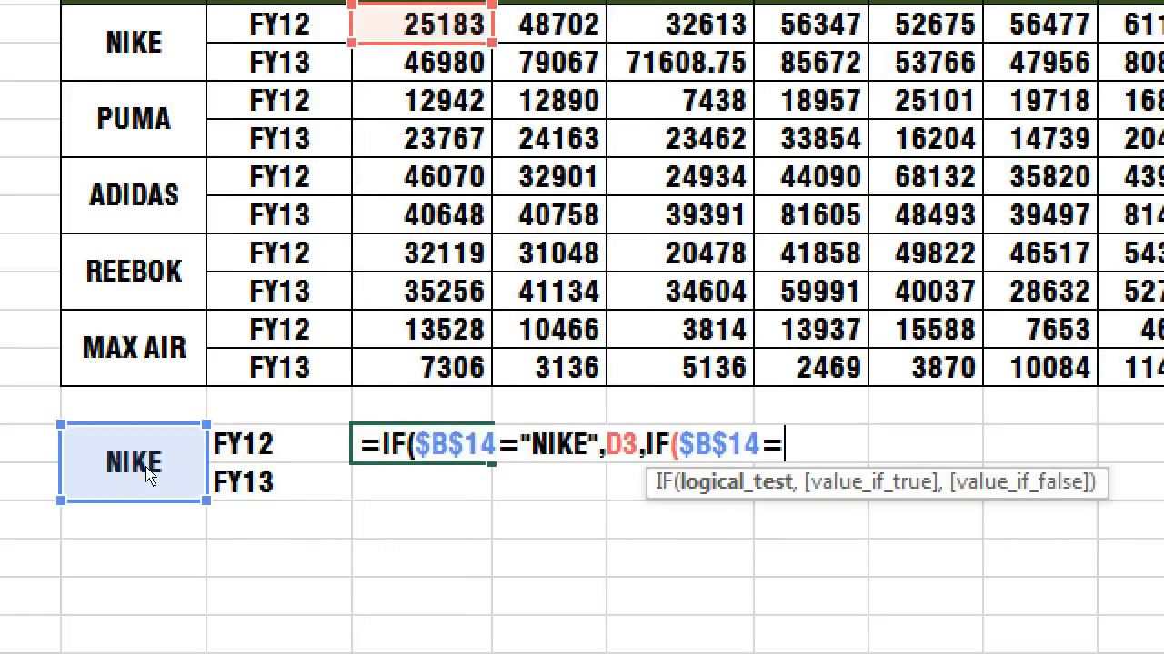
text(")
text(PUMA)
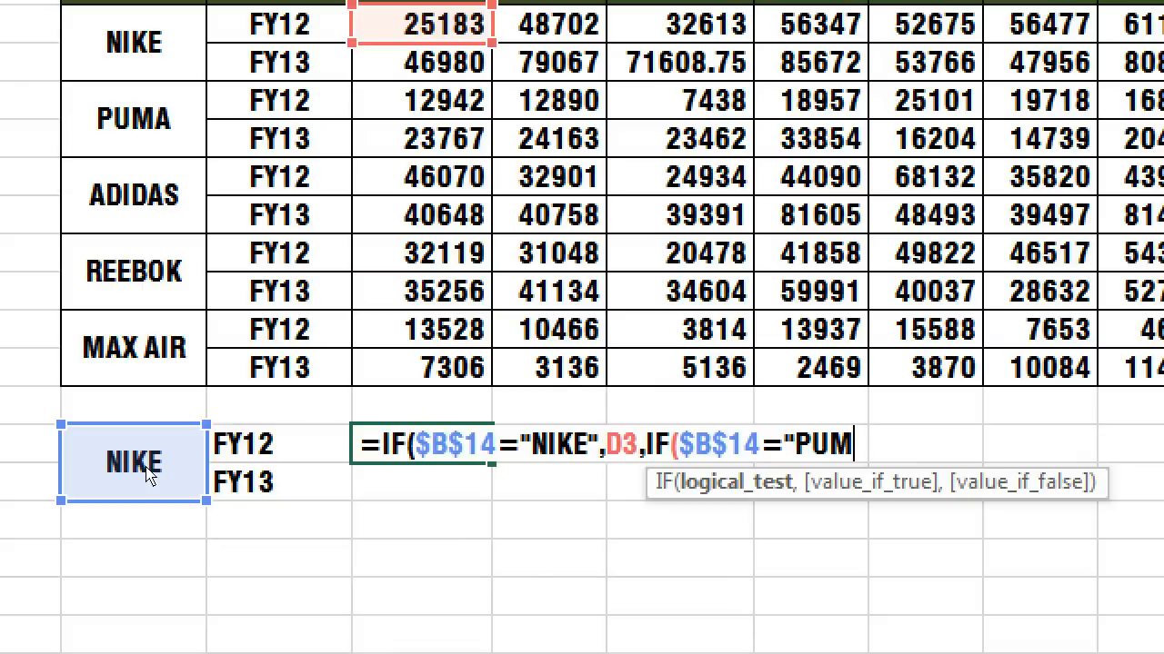
text(",)
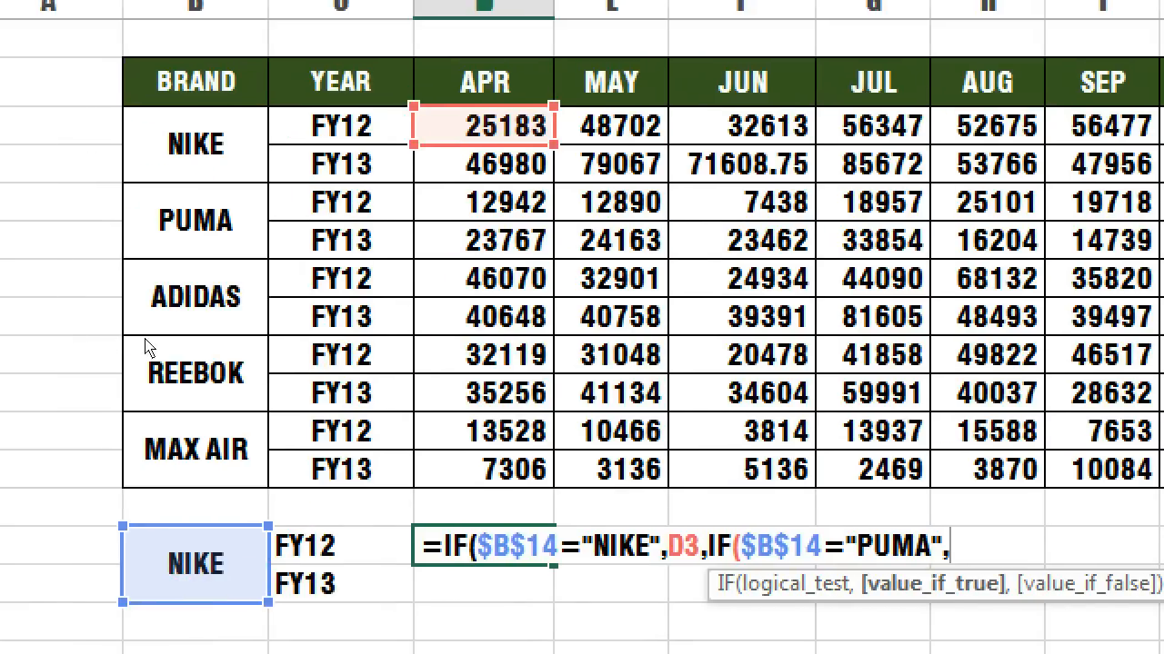
text(D5)
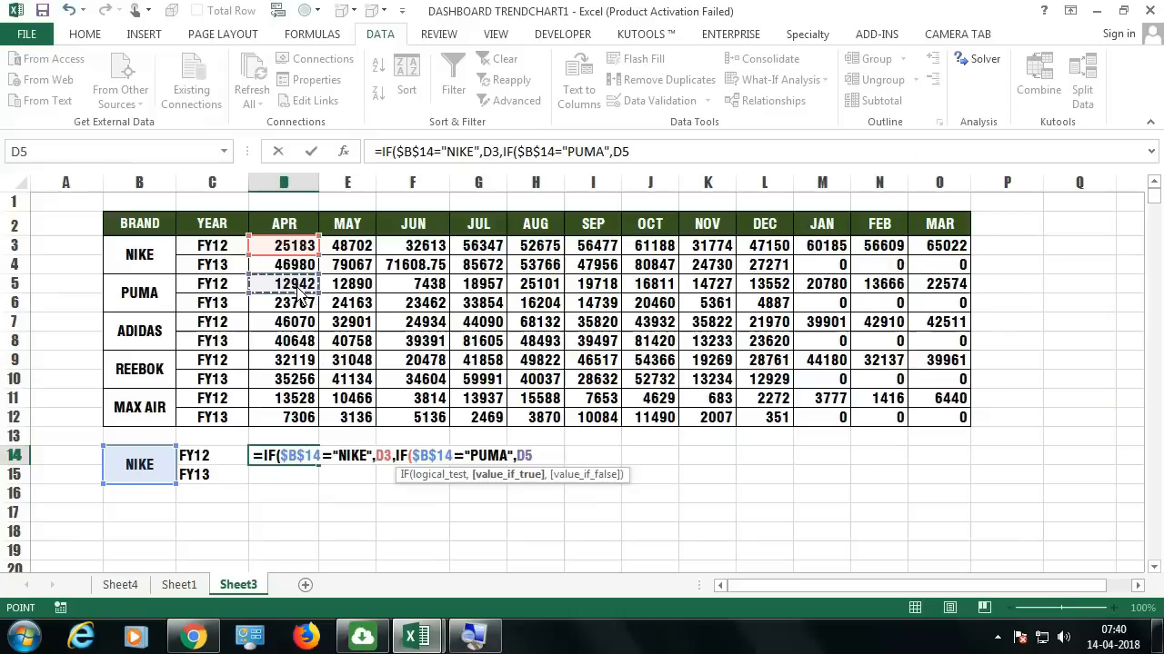
Step: Nest a third IF in the D14 formula that returns D7 when $B$14 equals "ADIDAS"
text(,IF)
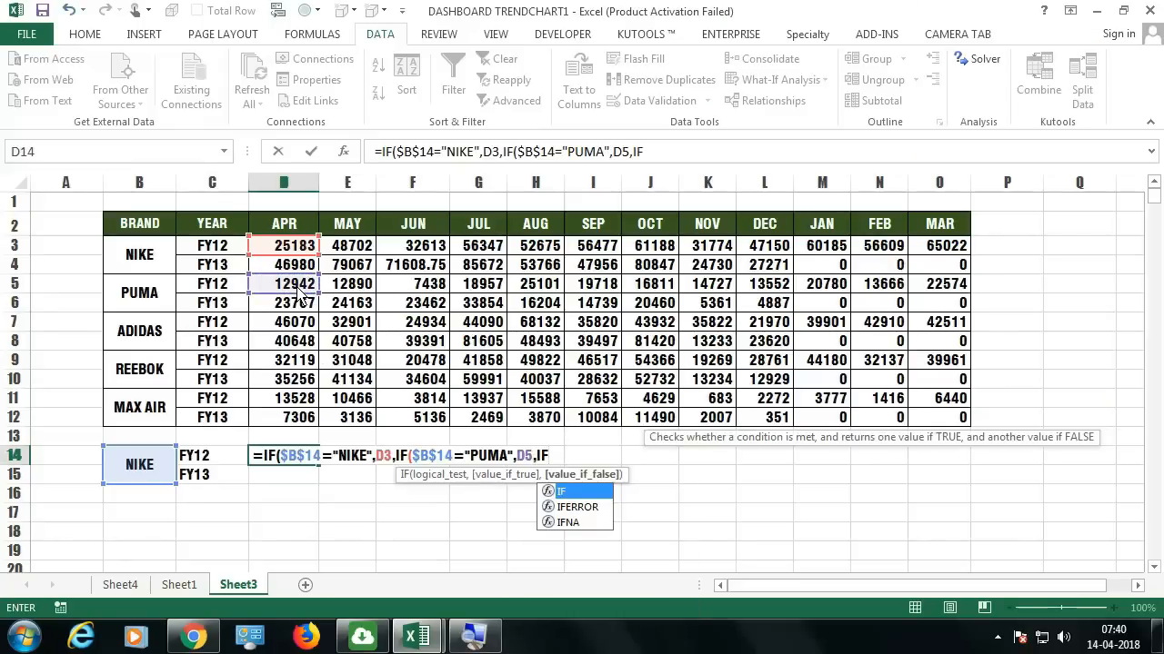
text(()
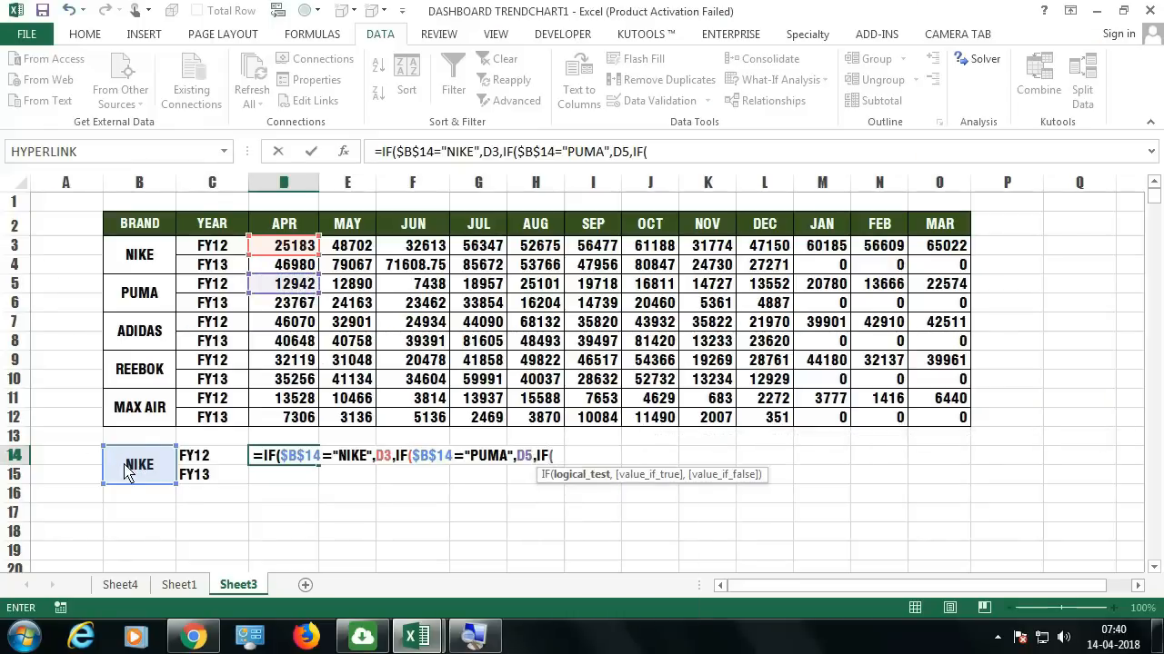
click(127, 468)
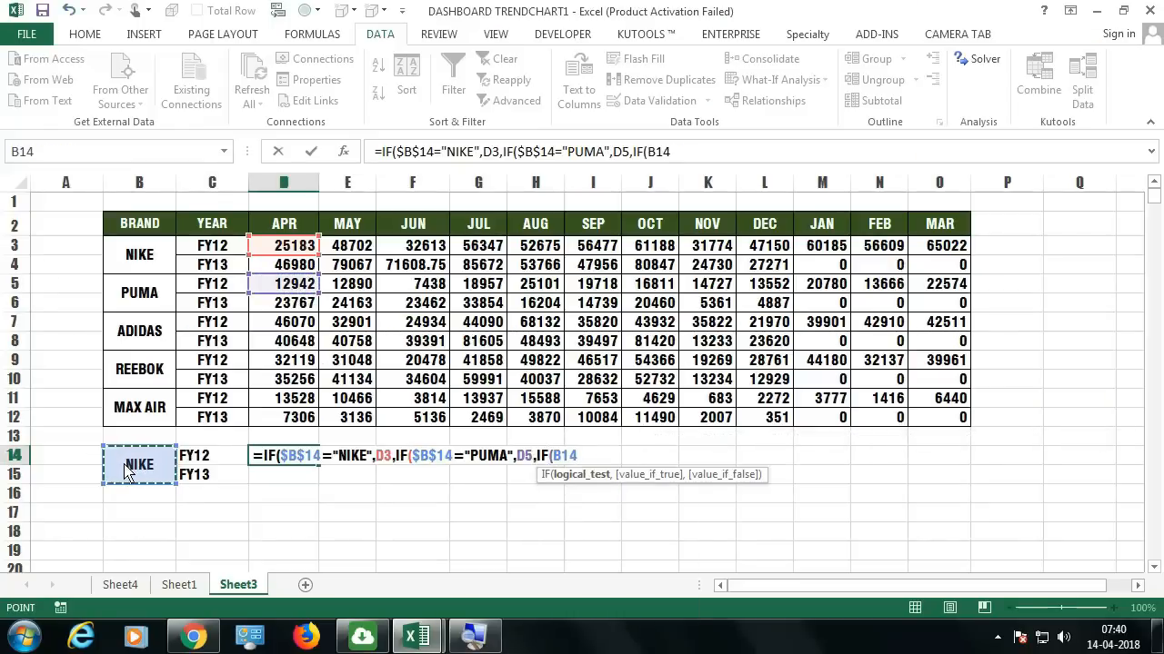
key(F4)
text(=)
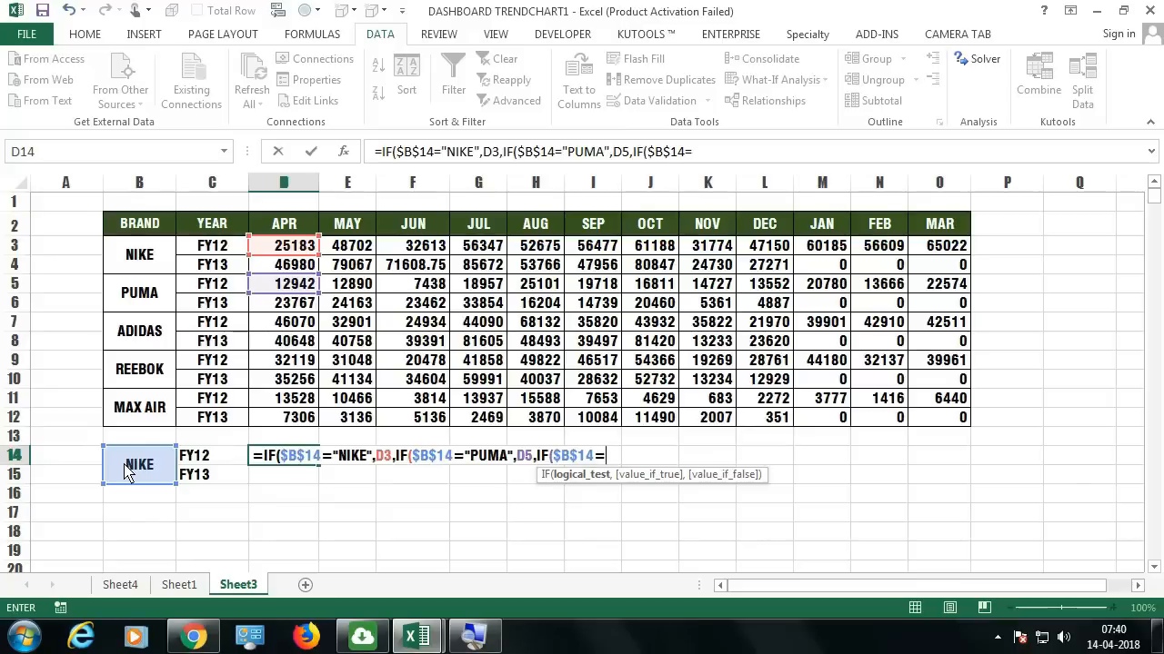
text("ADIDA)
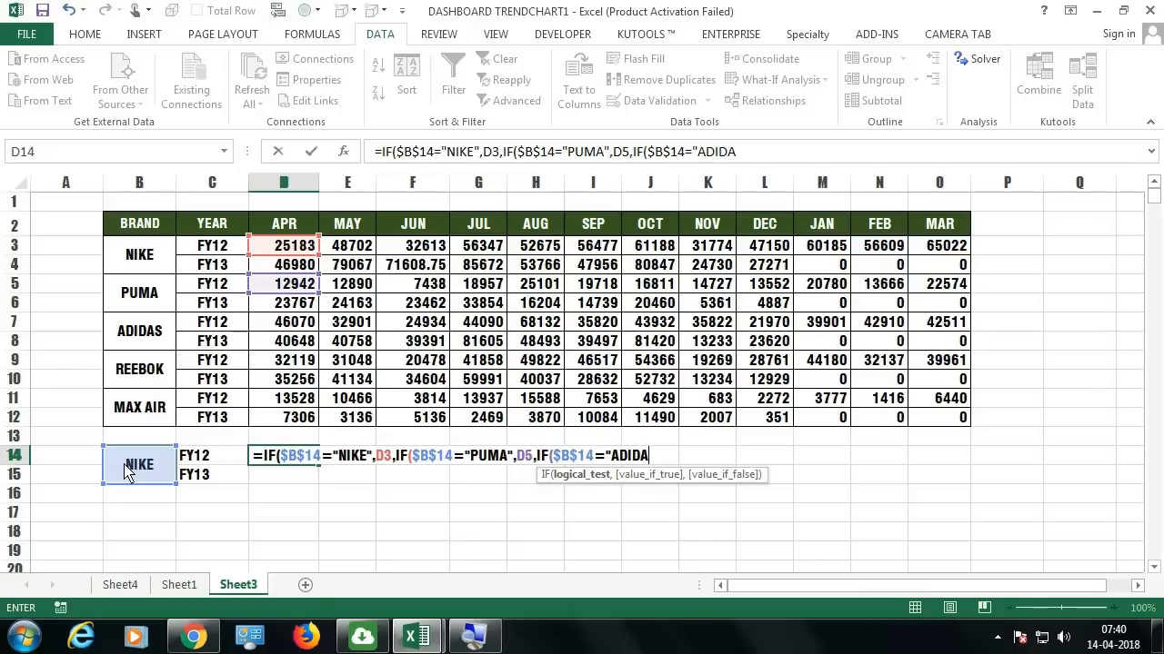
text(S",)
click(295, 326)
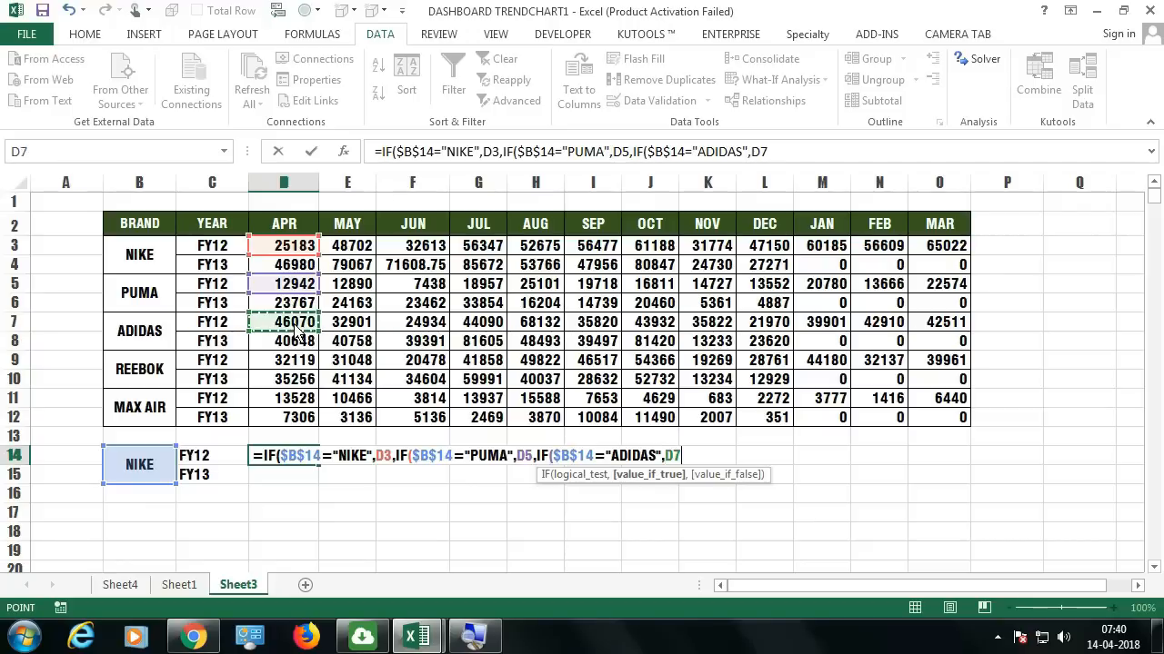
Step: Nest a fourth IF in the D14 formula that returns D9 when $B$14 equals "REEBOK", and open a fifth IF
text(,)
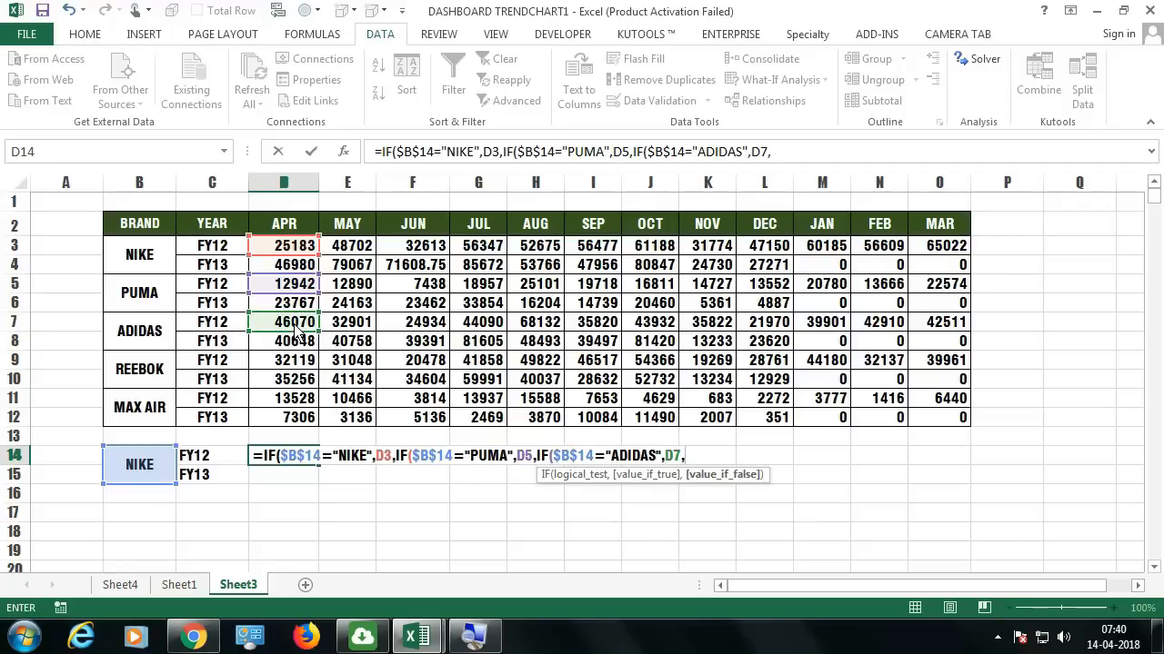
text(IF()
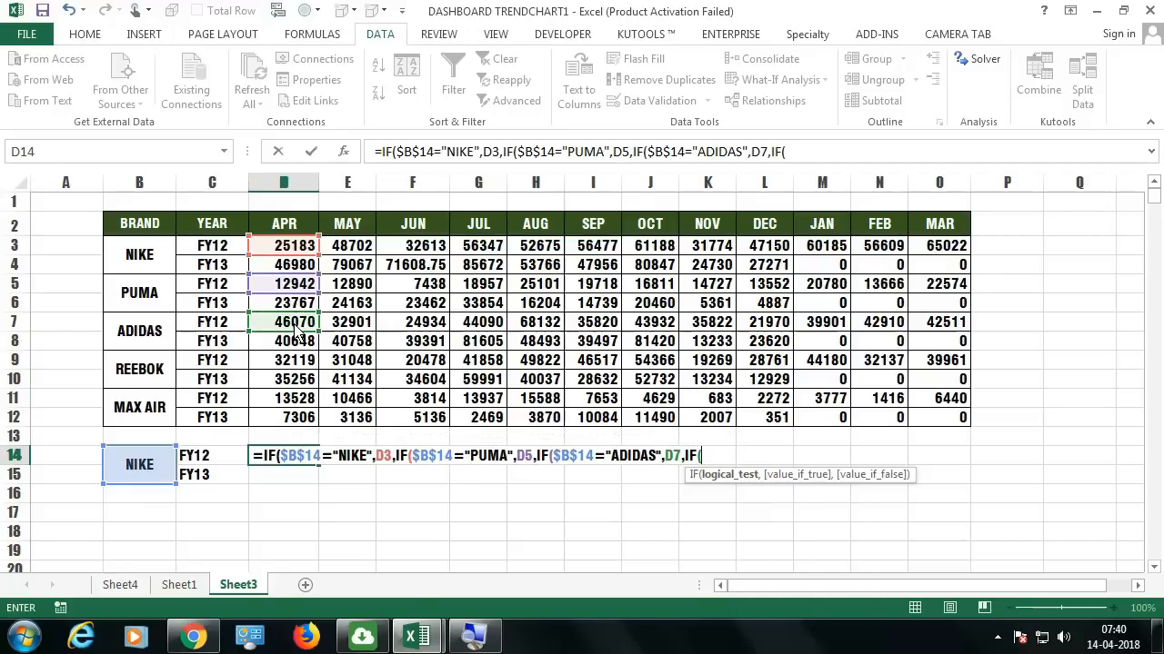
click(148, 480)
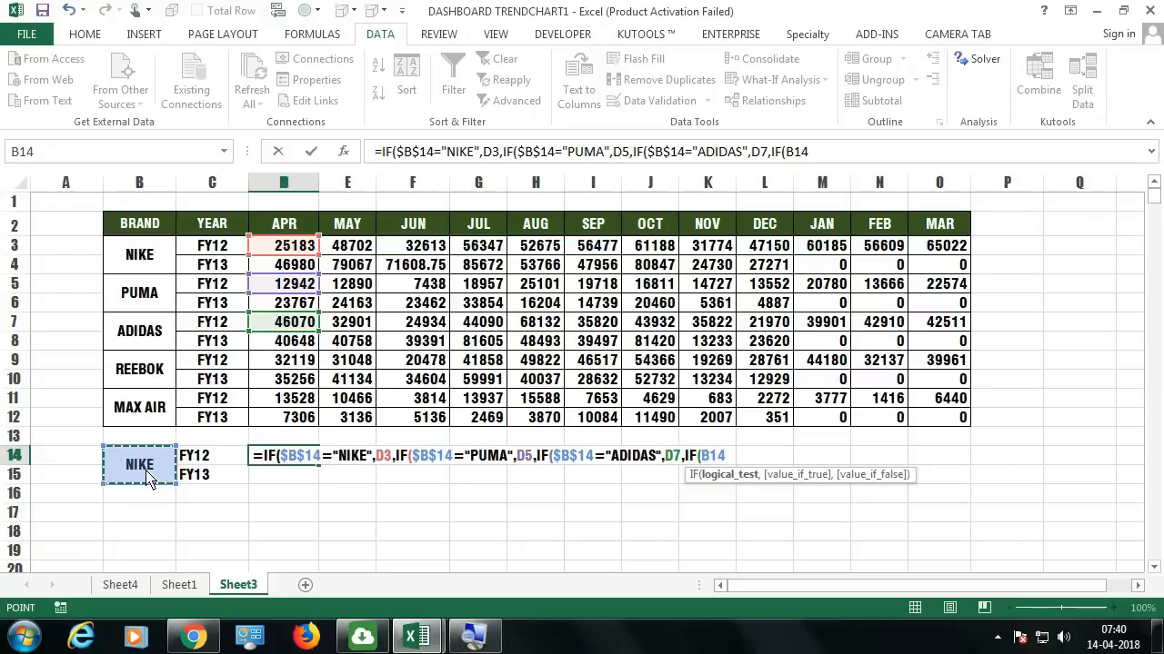
key(F4)
text(="REEBOK",D9,IF()
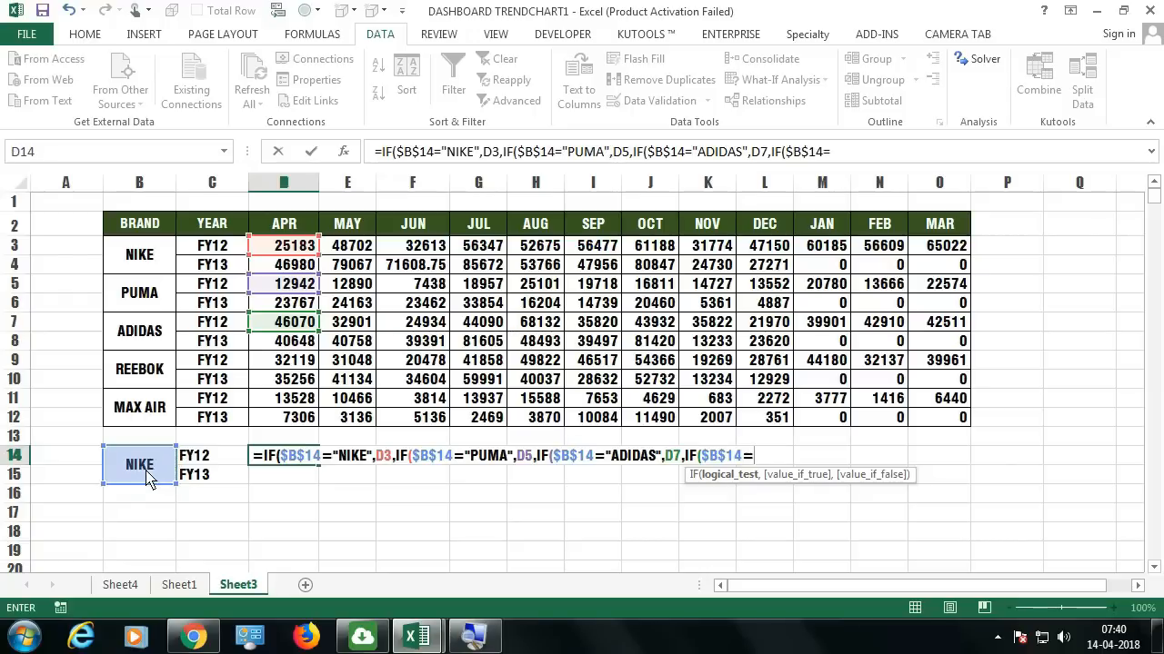
Step: Complete the D14 formula with D11 returned when $B$14 equals "MAX AIR", accepting the corrected closing parentheses
click(155, 471)
key(F4)
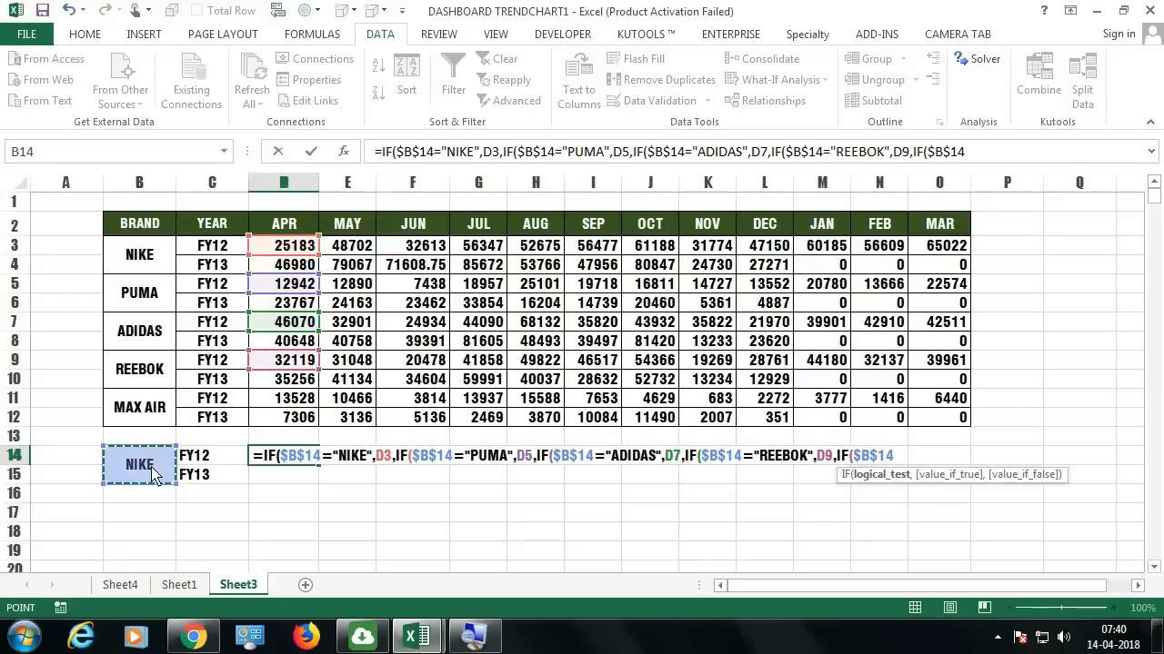
text(="MAX AIR",)
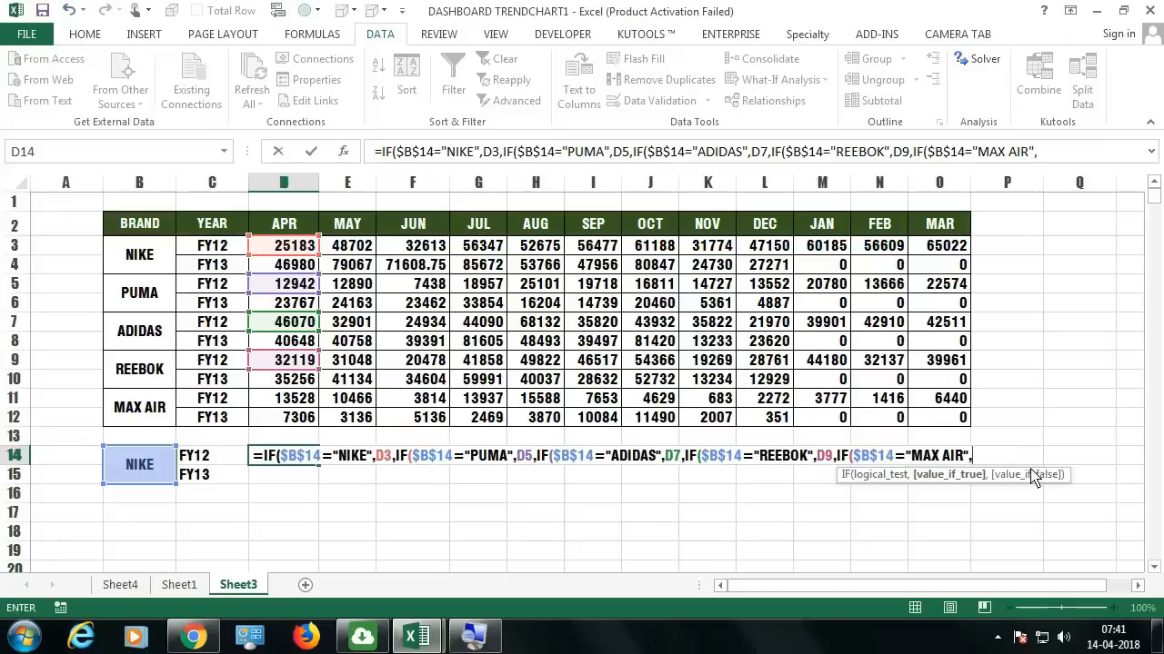
click(291, 400)
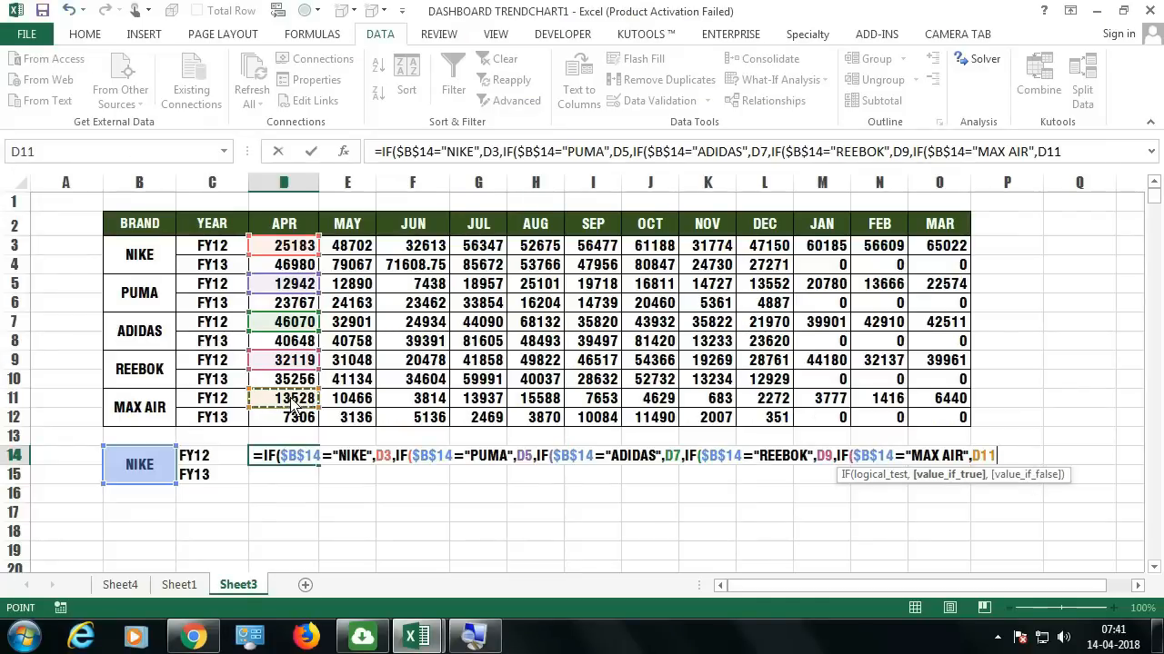
key(Return)
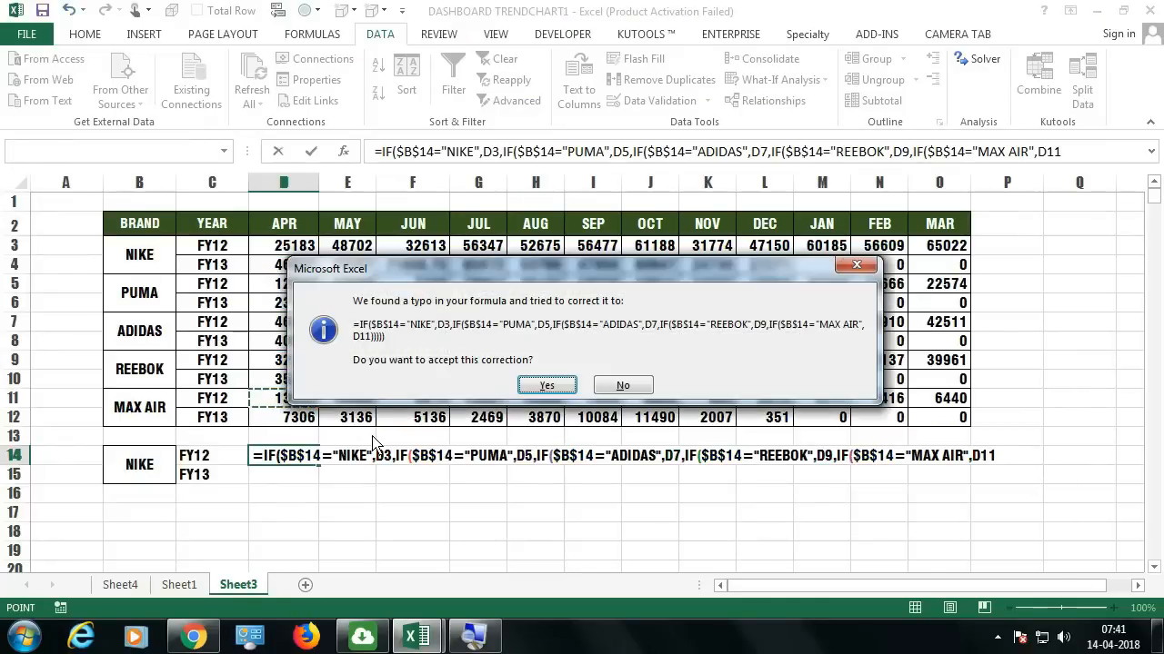
key(Return)
click(309, 460)
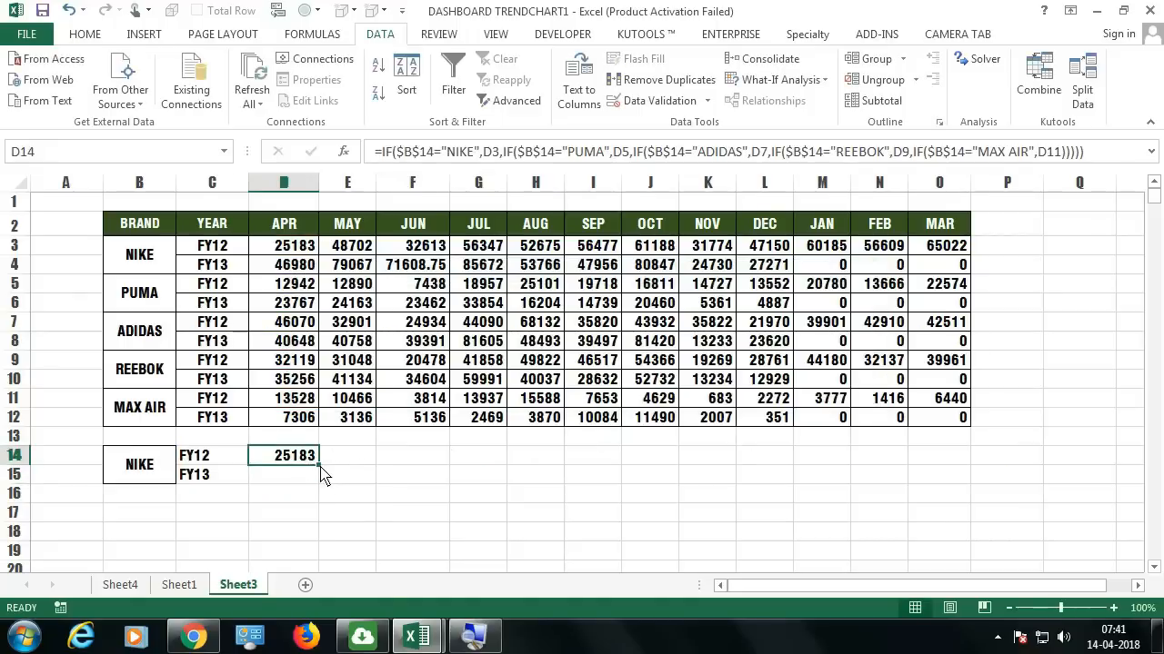
Step: Fill the D14 formula across to O14 and test the B14 brand dropdown with REEBOK, ADIDAS and PUMA
drag(319, 466, 954, 482)
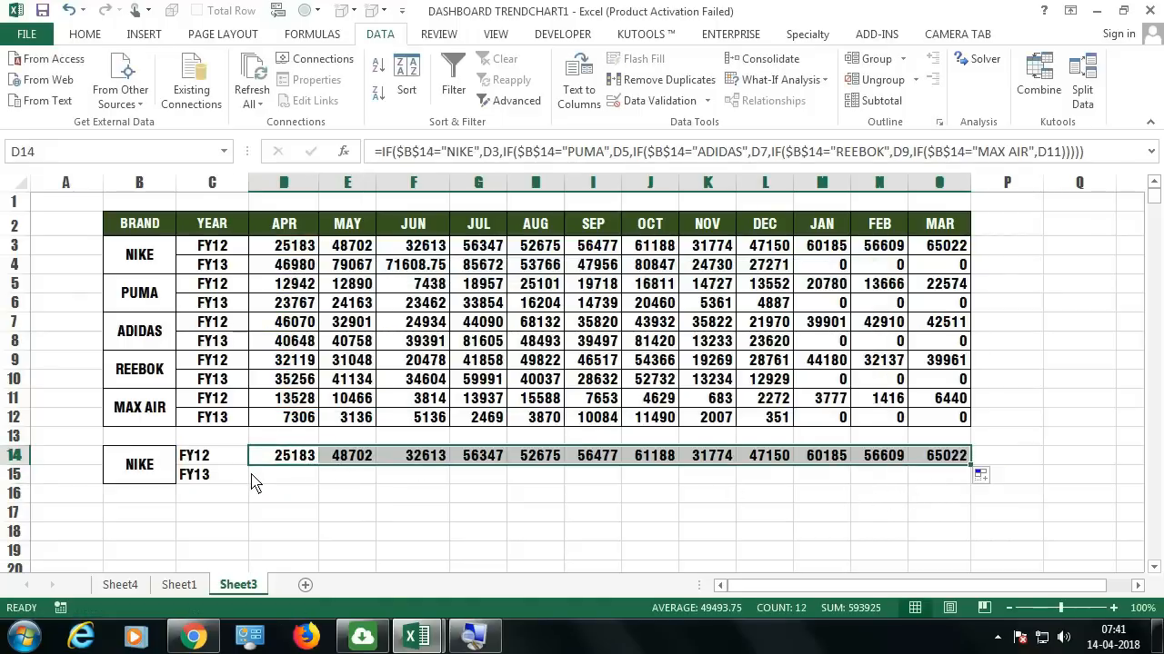
click(168, 480)
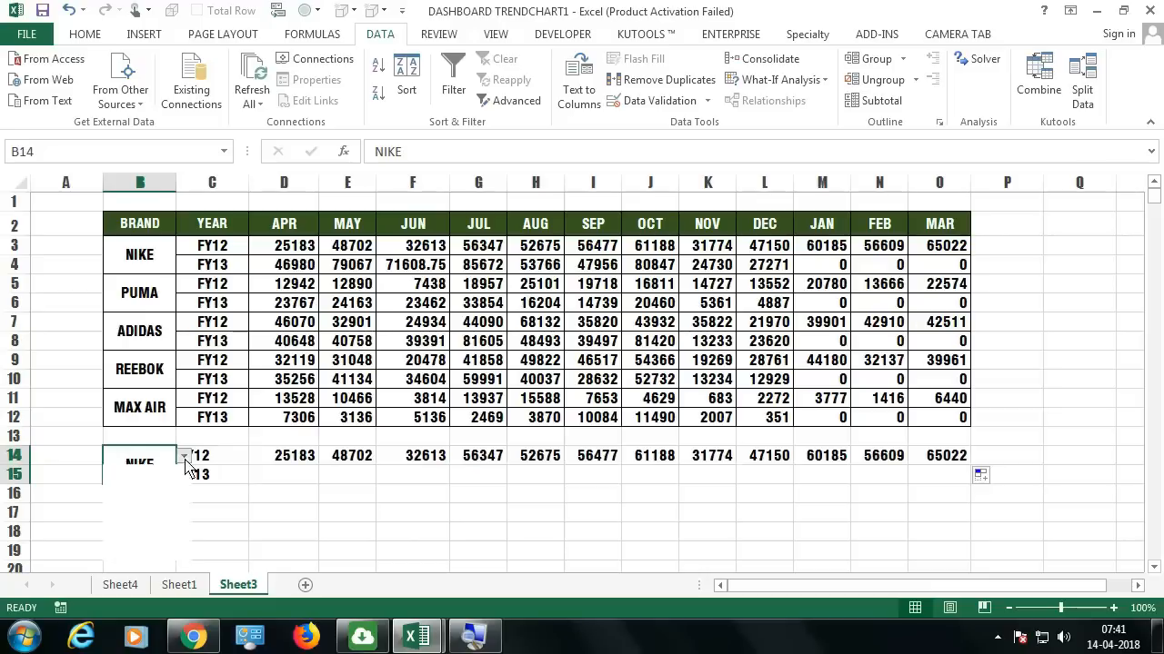
click(185, 455)
click(126, 542)
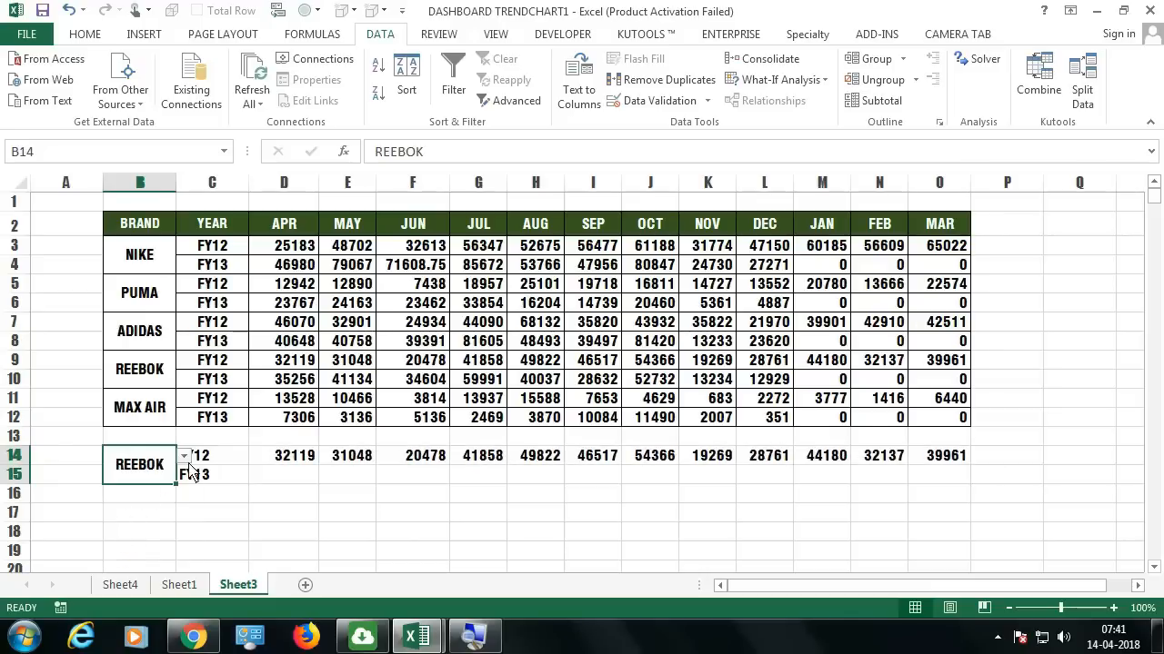
click(185, 456)
click(144, 511)
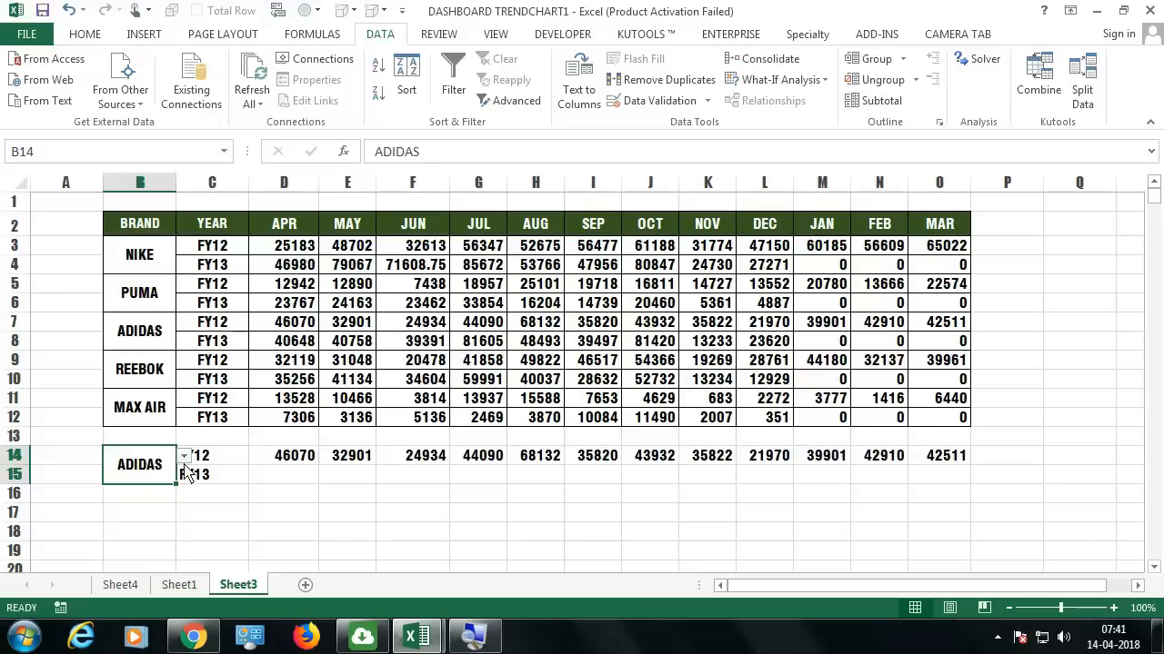
click(184, 455)
click(145, 472)
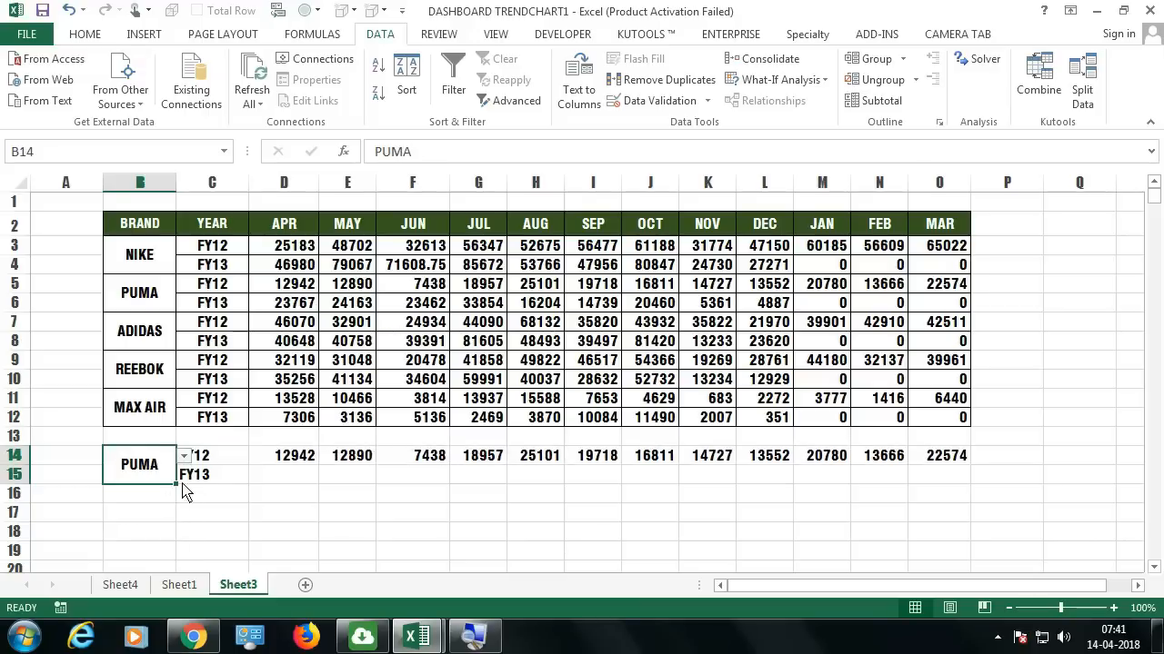
Step: Copy the nested IF formula from D14 down to D15 and fill the FY13 row across to O15
click(293, 457)
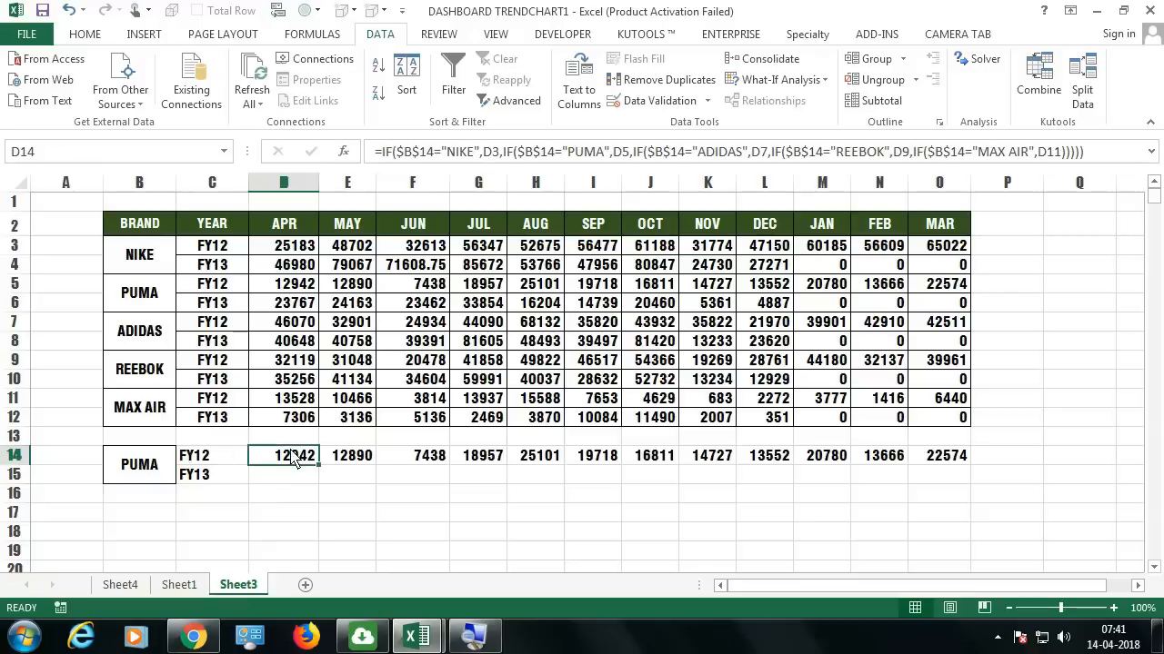
mouse_move(319, 466)
mouse_down()
mouse_move(318, 493)
mouse_move(313, 483)
mouse_up()
double_click(304, 482)
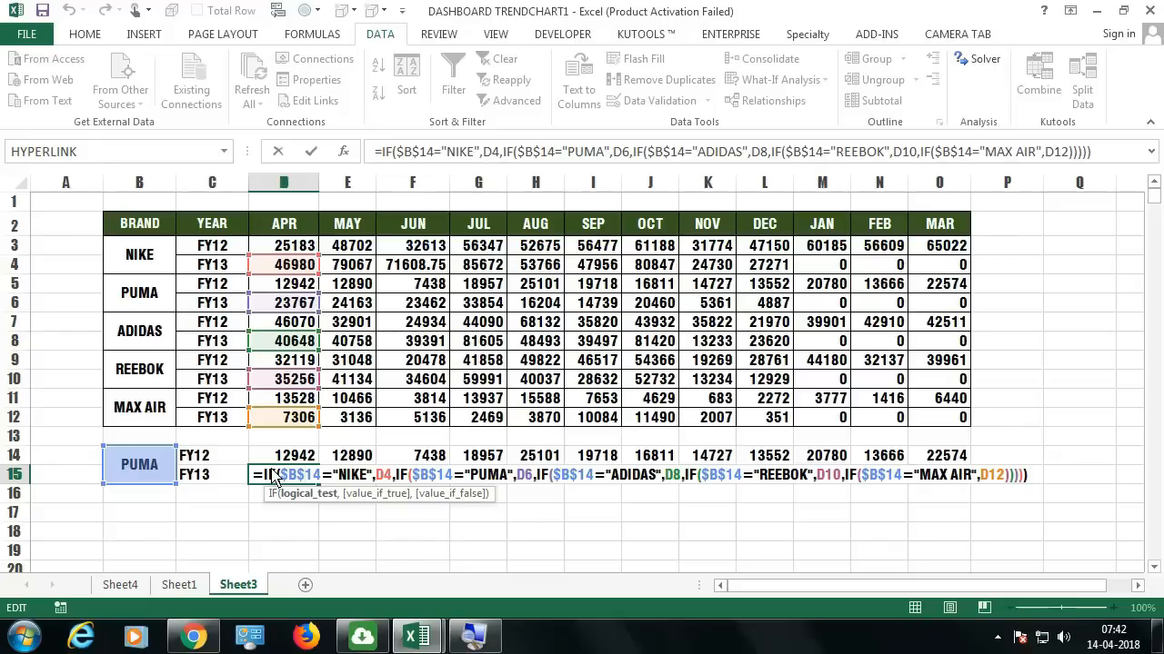
key(Return)
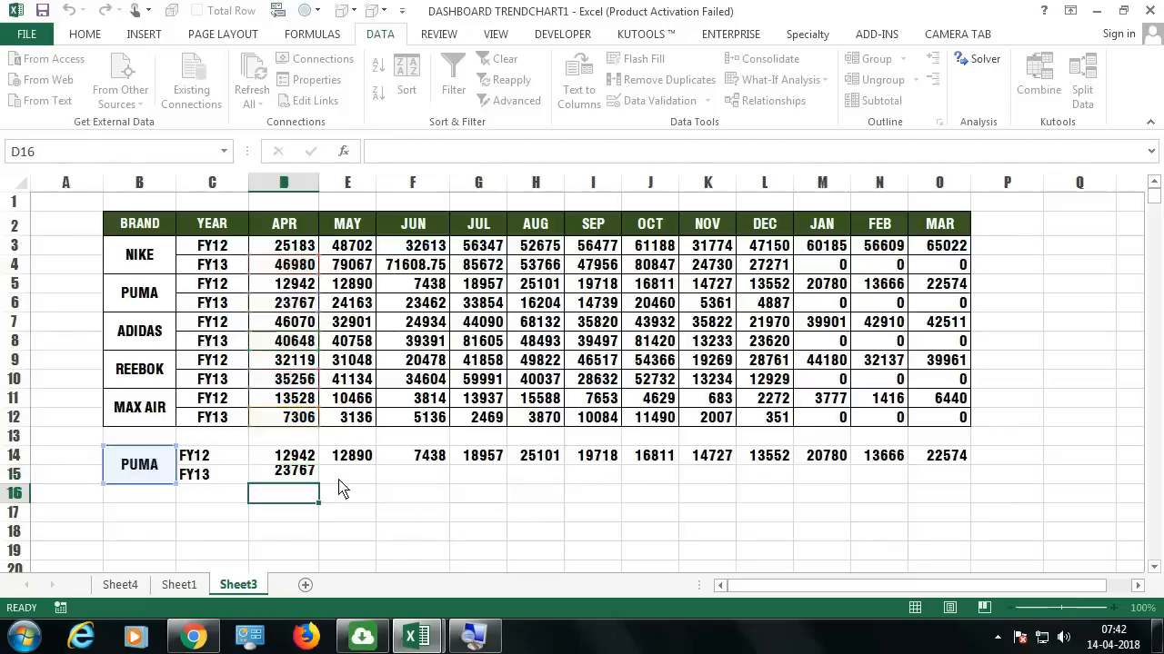
click(309, 478)
drag(318, 484, 964, 482)
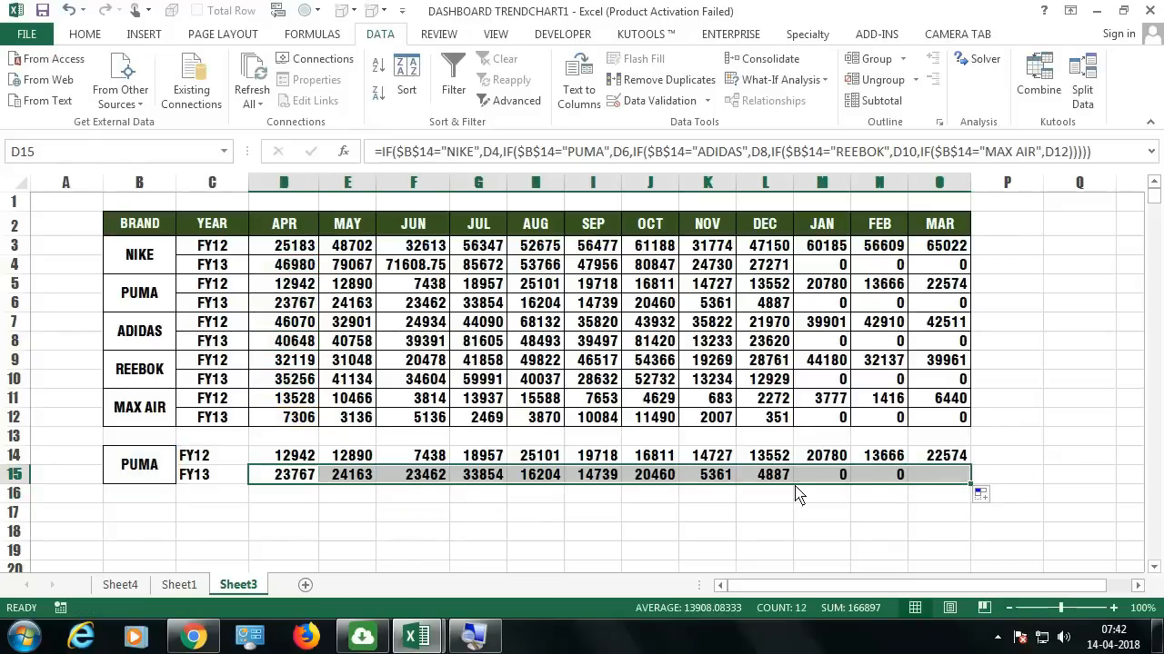
Step: Check the January to March FY13 cells for NIKE and PUMA, and set the B14 brand dropdown to NIKE
click(128, 476)
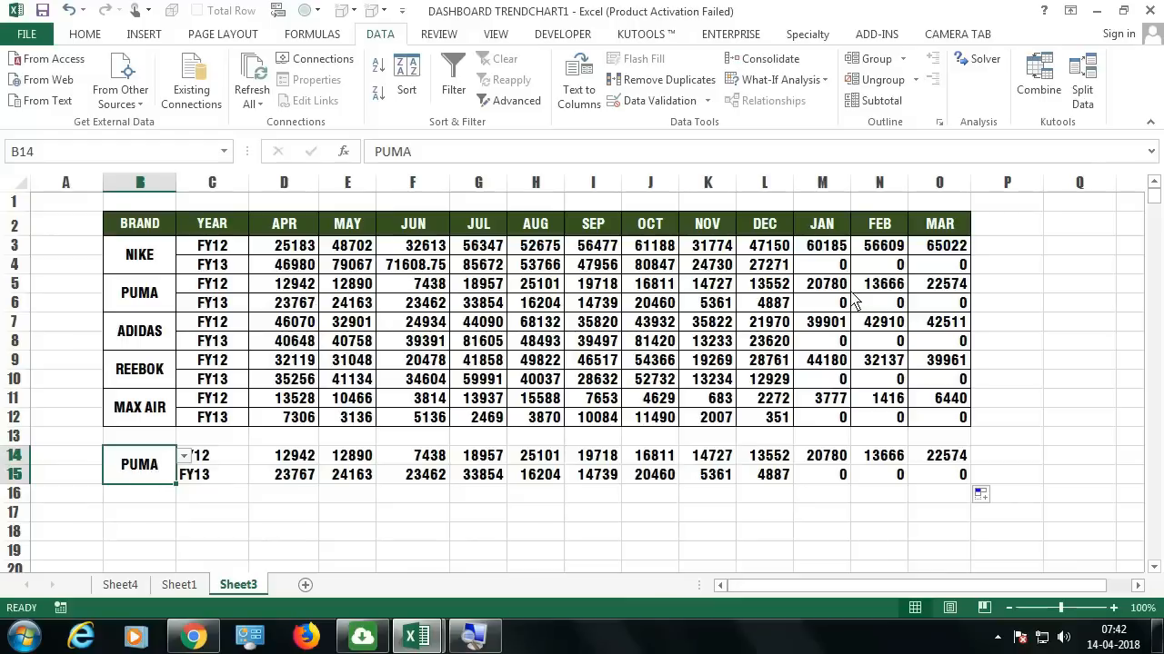
drag(832, 265, 929, 275)
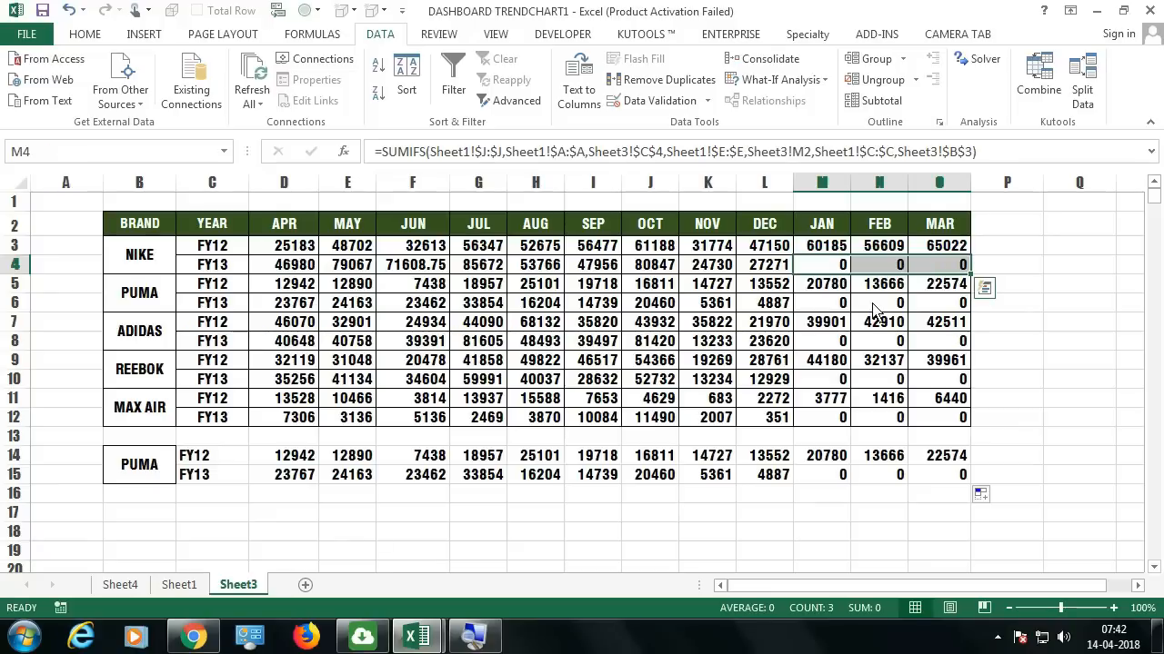
drag(832, 303, 935, 305)
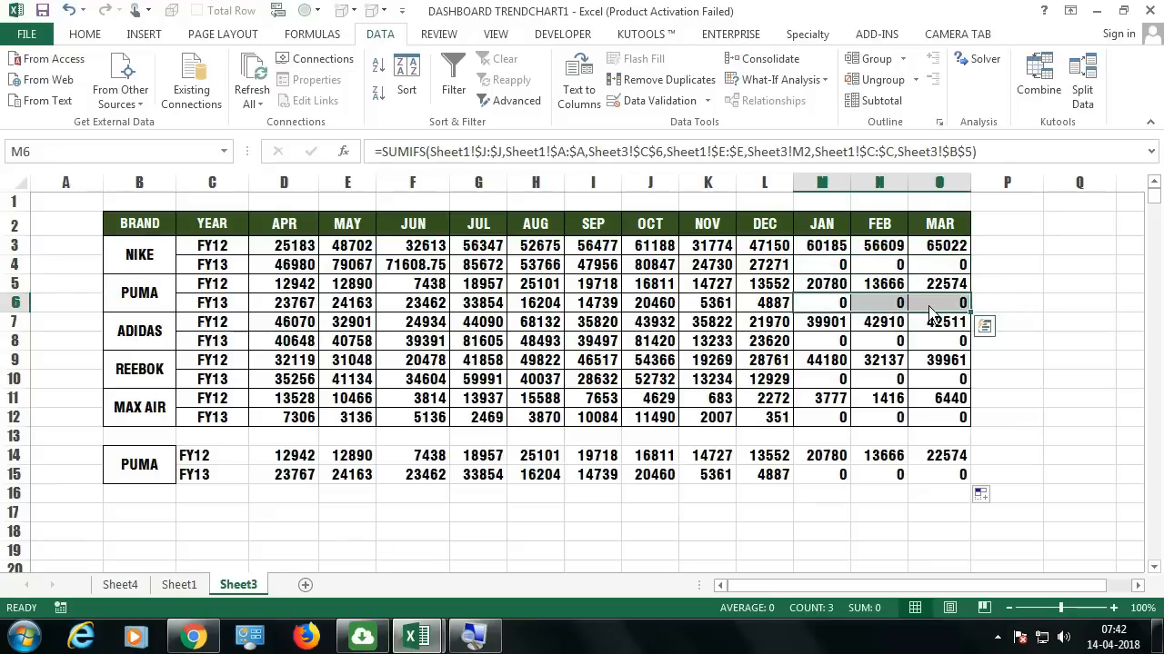
click(161, 475)
click(183, 455)
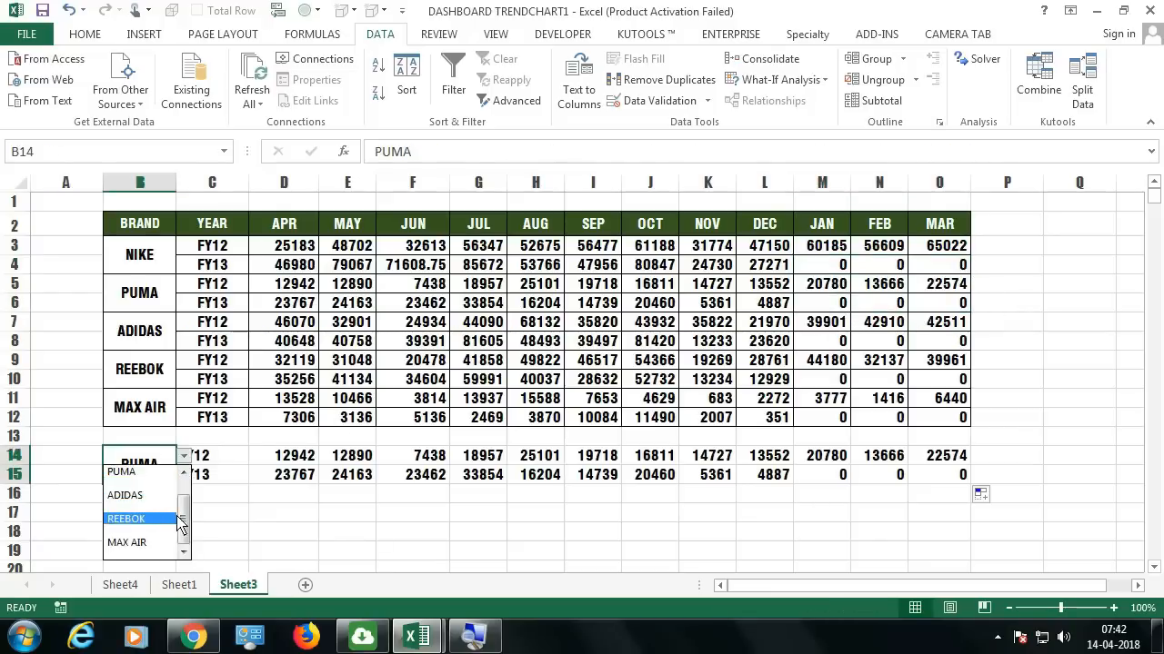
scroll(150, 484, up, 1)
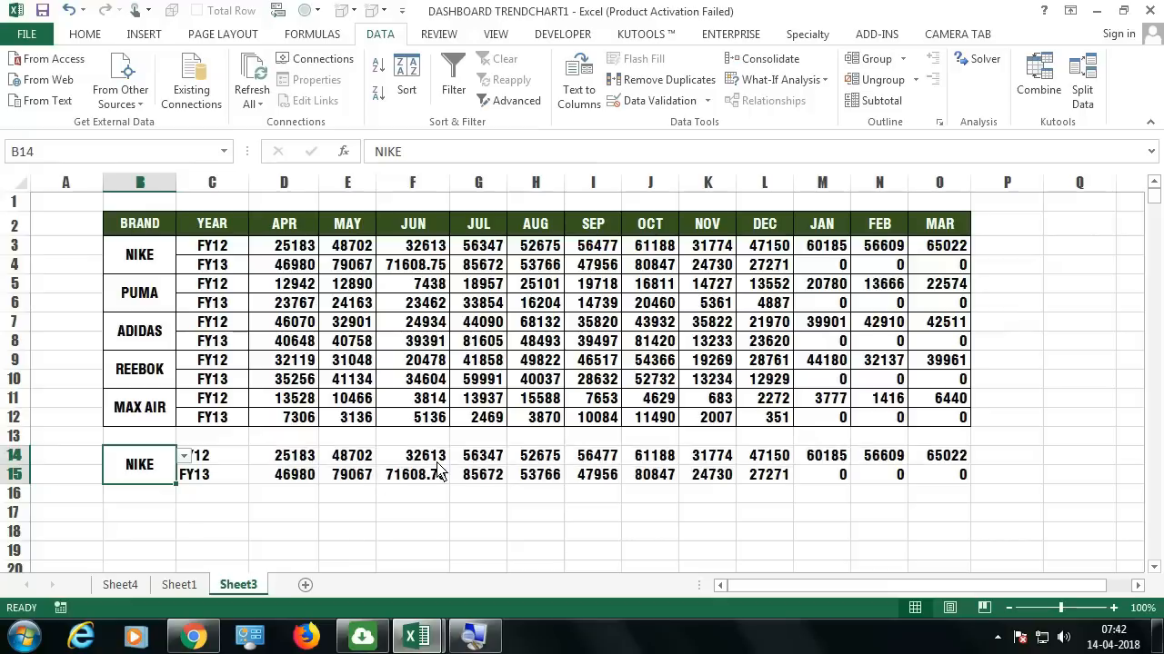
Step: Apply all borders to the selected brand's FY12 and FY13 rows, C14:O15
drag(278, 457, 967, 476)
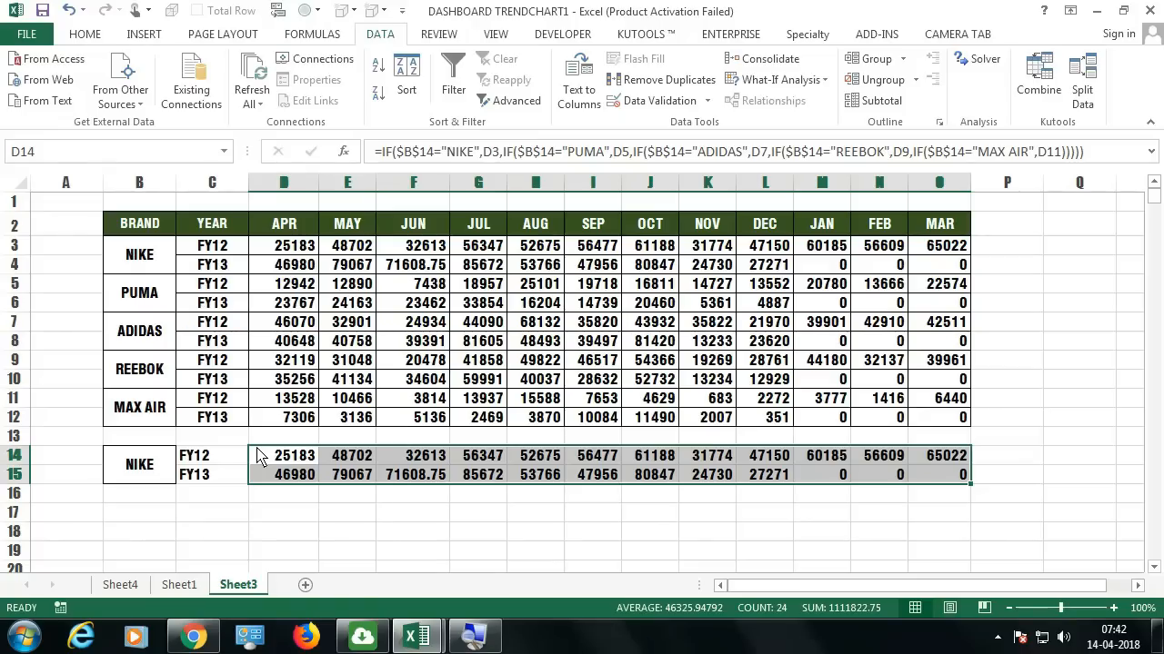
drag(212, 456, 959, 478)
drag(212, 455, 967, 480)
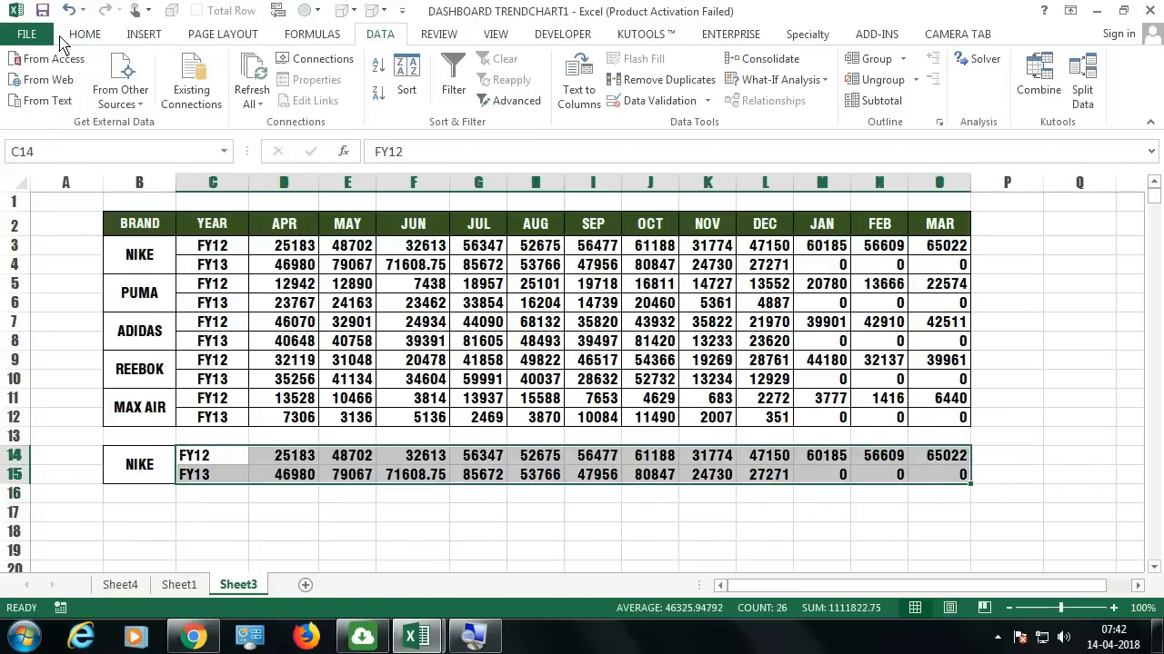
click(94, 38)
click(185, 94)
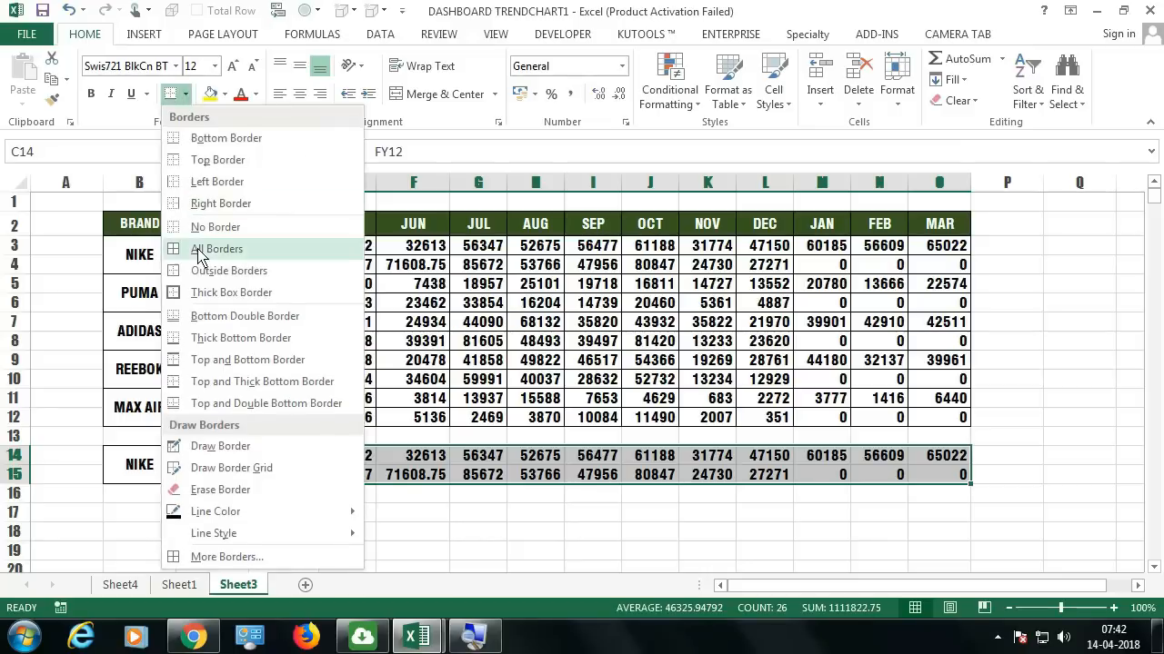
click(205, 251)
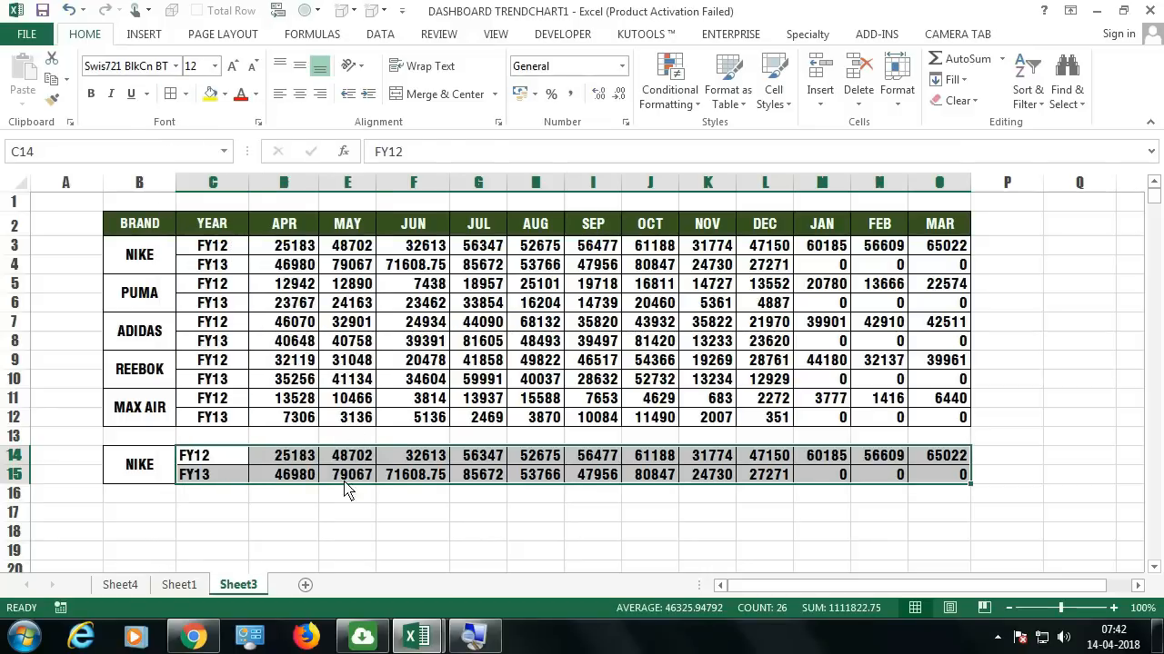
click(296, 516)
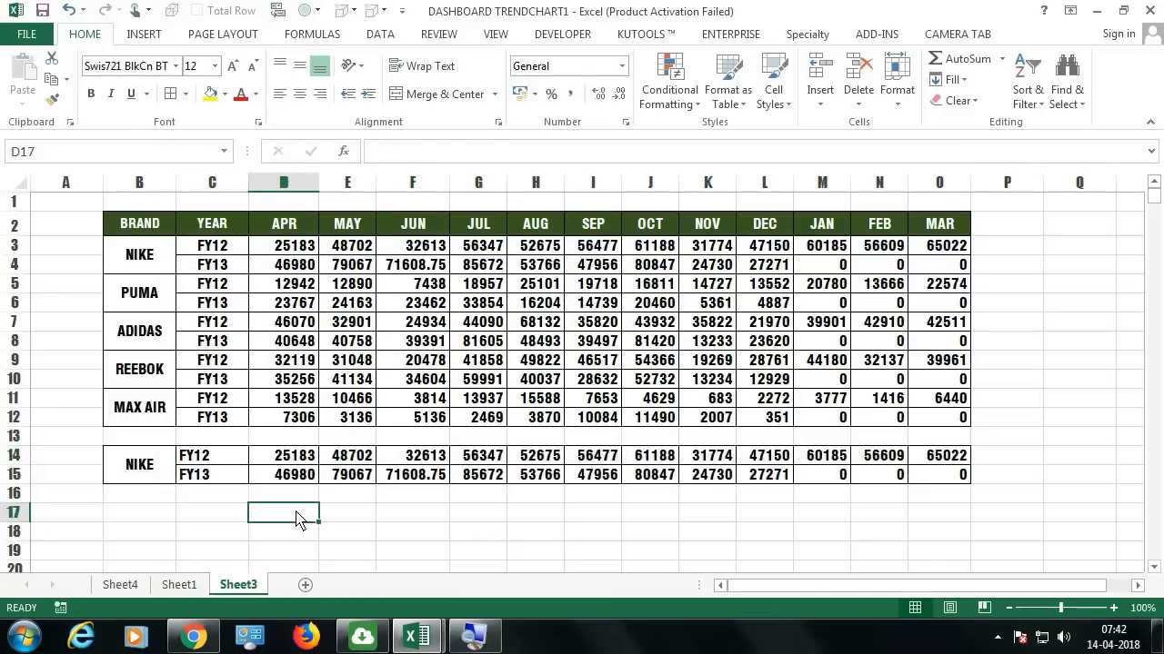
Step: Copy the FY12 and FY13 labels from C14:C15 below the table and place them in C19:C20
click(158, 522)
scroll(173, 512, down, 1)
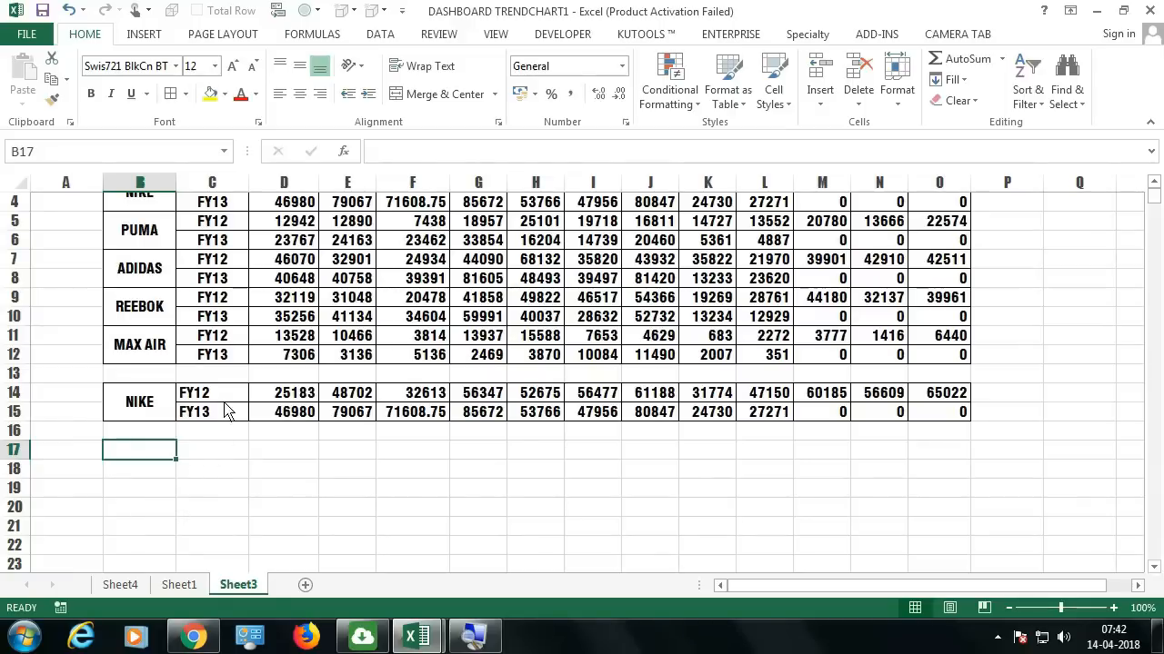
drag(227, 398, 225, 428)
key(ctrl+c)
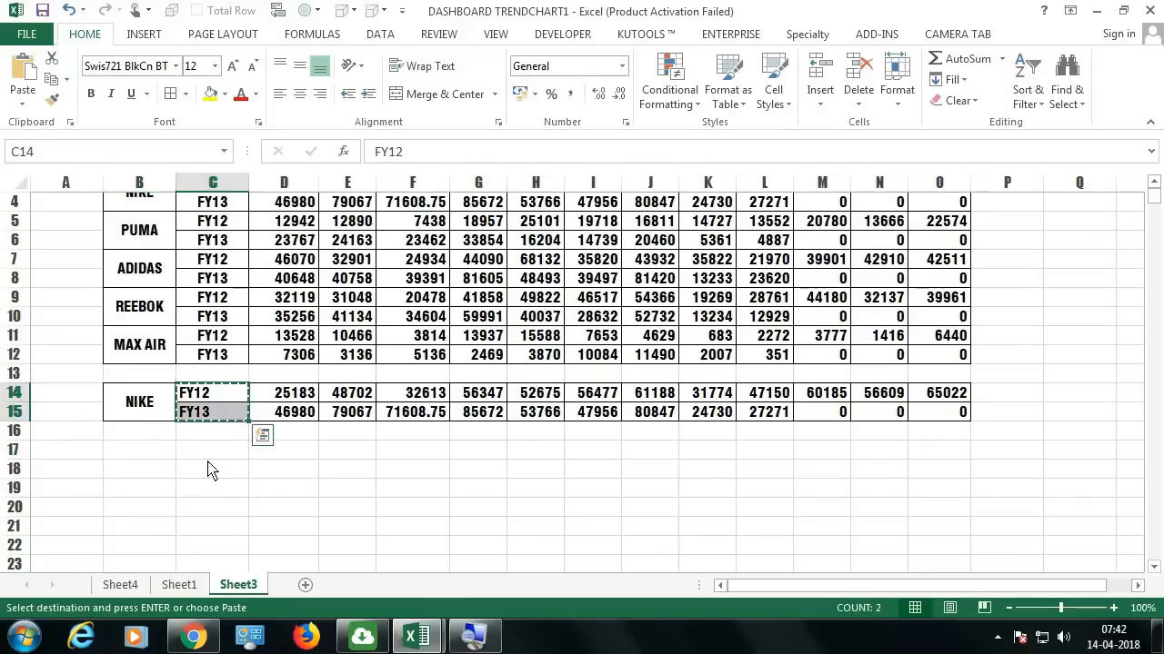
click(212, 455)
key(ctrl+v)
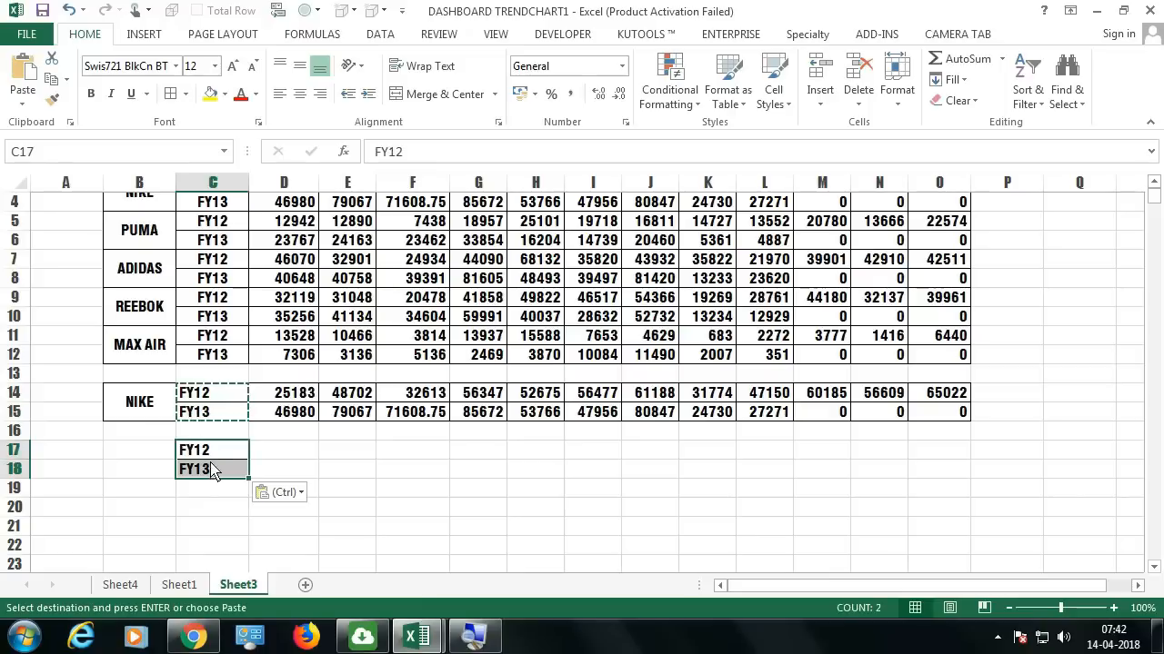
drag(209, 479, 211, 498)
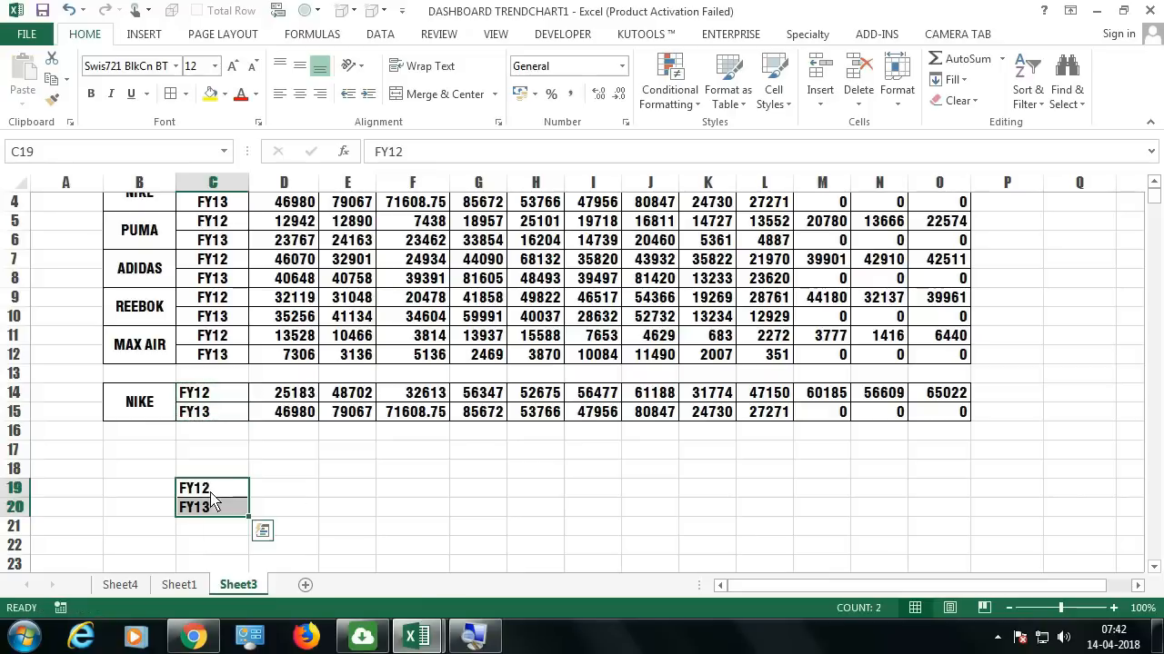
Step: Copy the header row C2:O2 to row 18 starting at C18, and clear the YEAR label from C18
scroll(217, 488, up, 1)
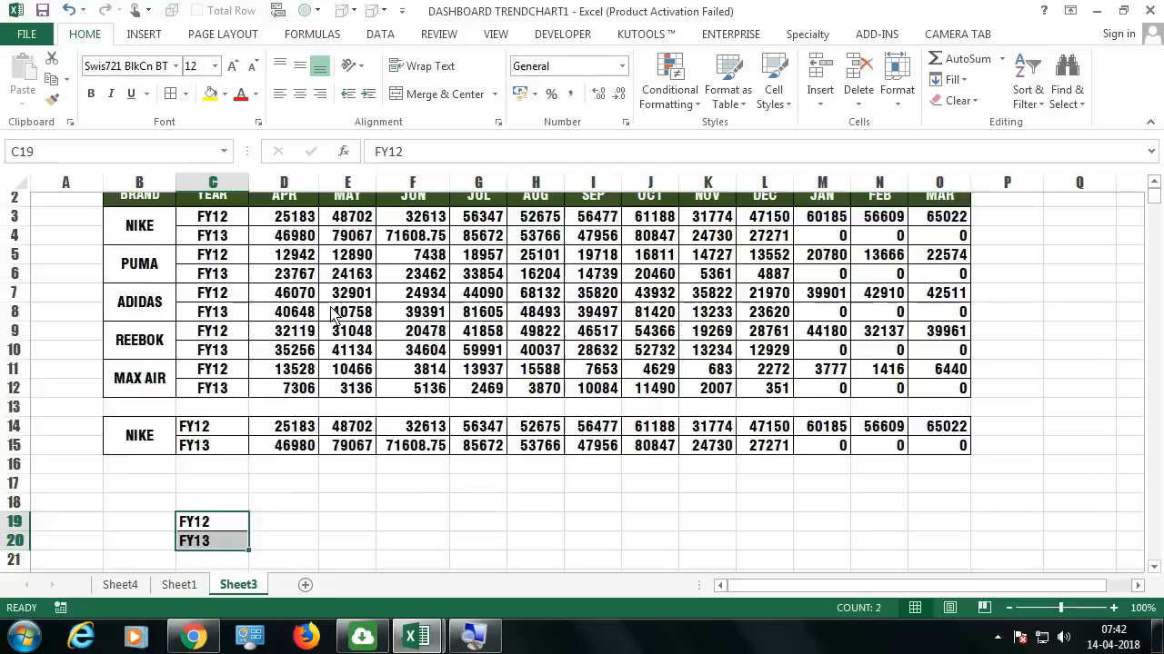
drag(238, 229, 949, 231)
key(ctrl+c)
scroll(787, 285, down, 1)
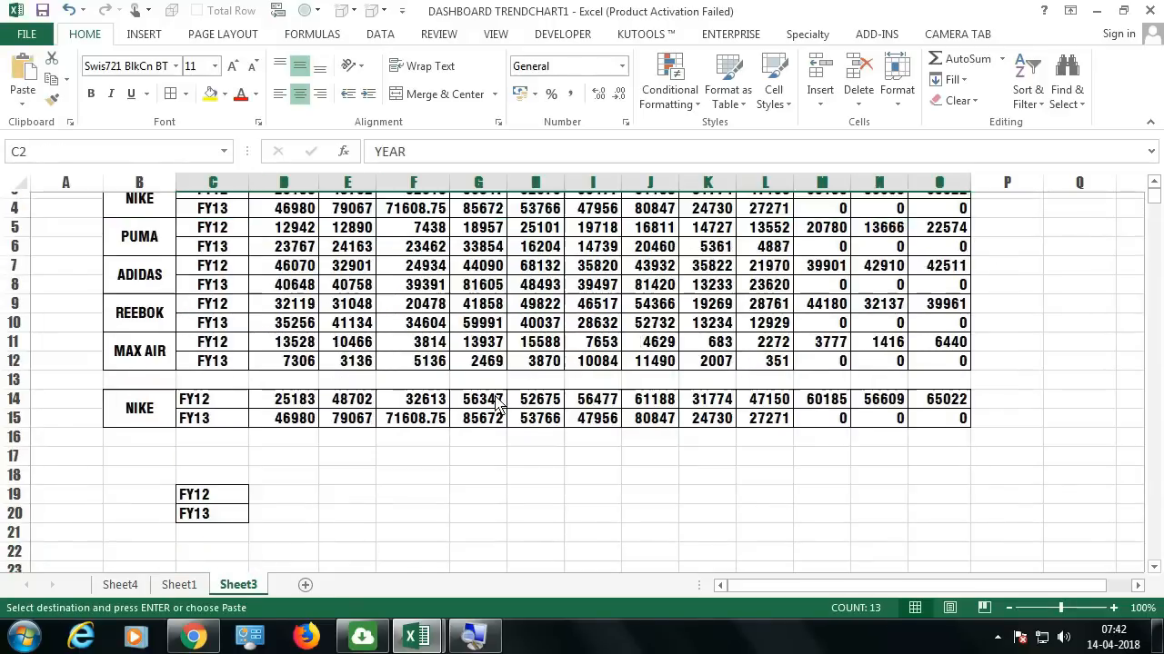
click(225, 473)
key(ctrl+v)
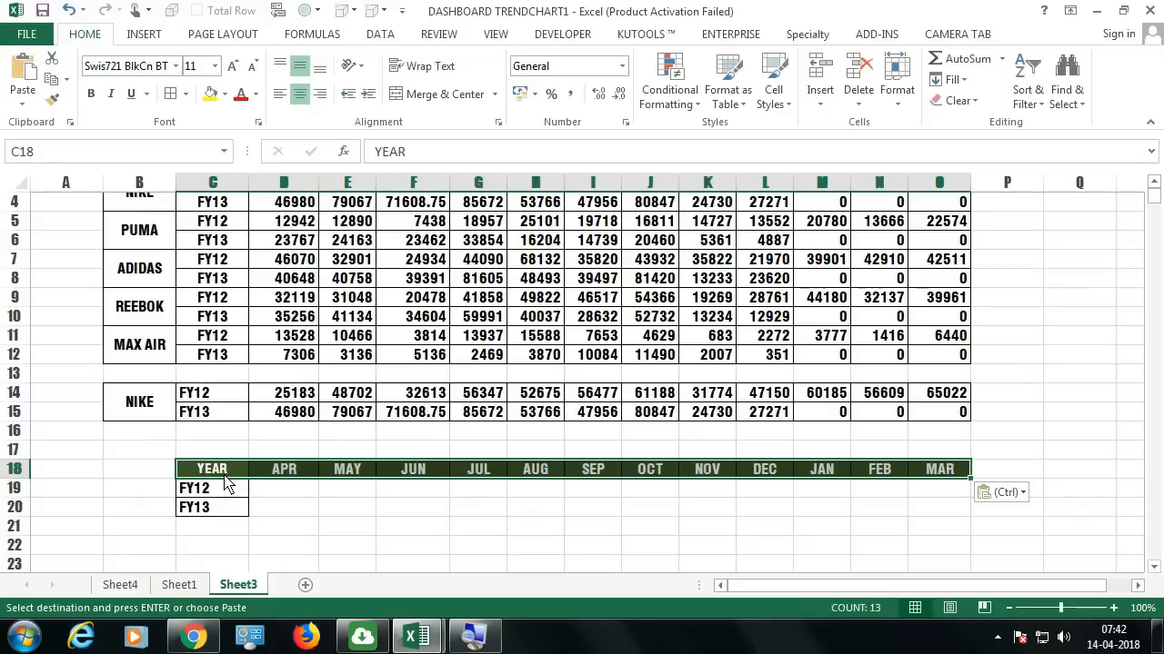
key(Delete)
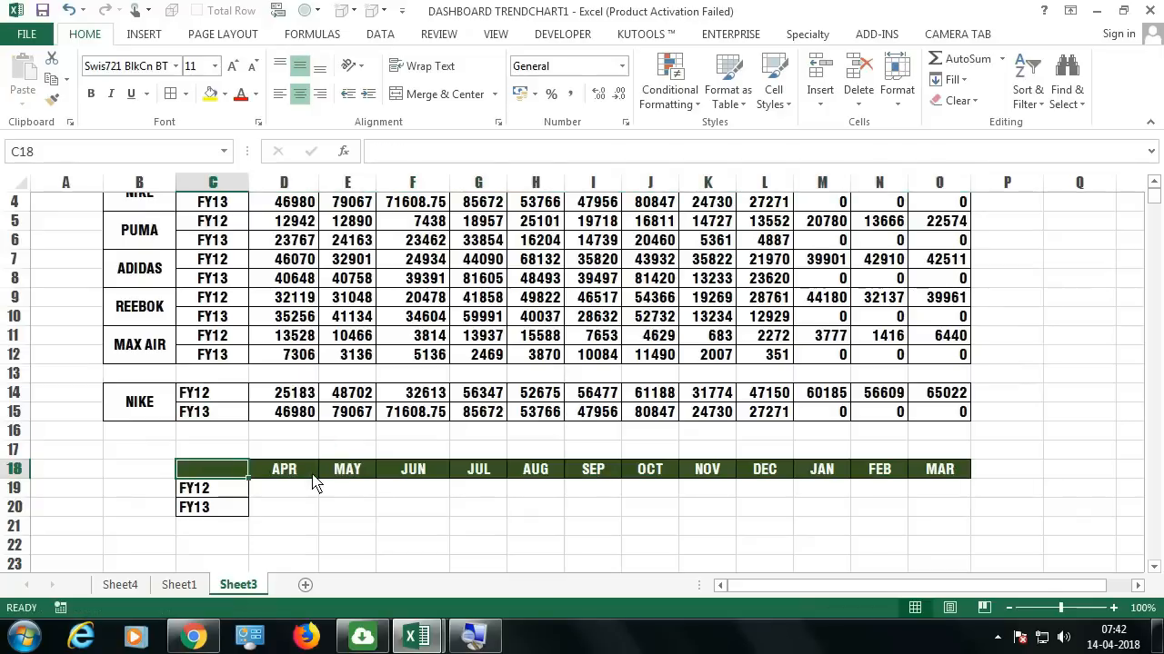
Step: Start a SUM formula in D19 for FY12 April with the range D14:D14
click(278, 494)
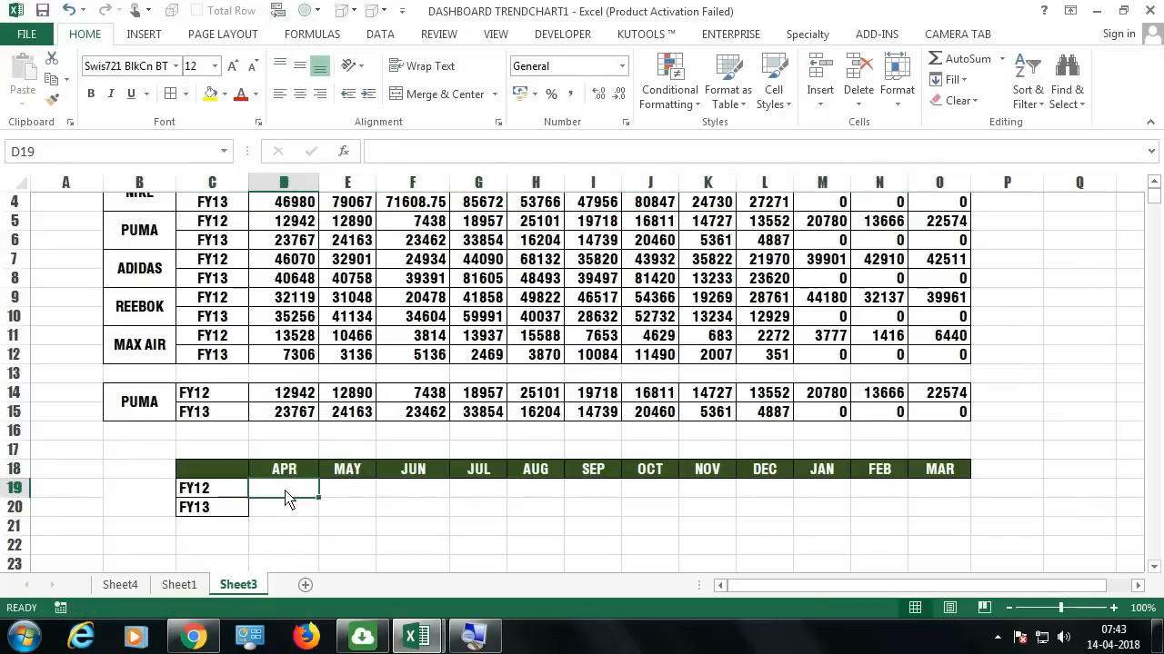
text(=SUM)
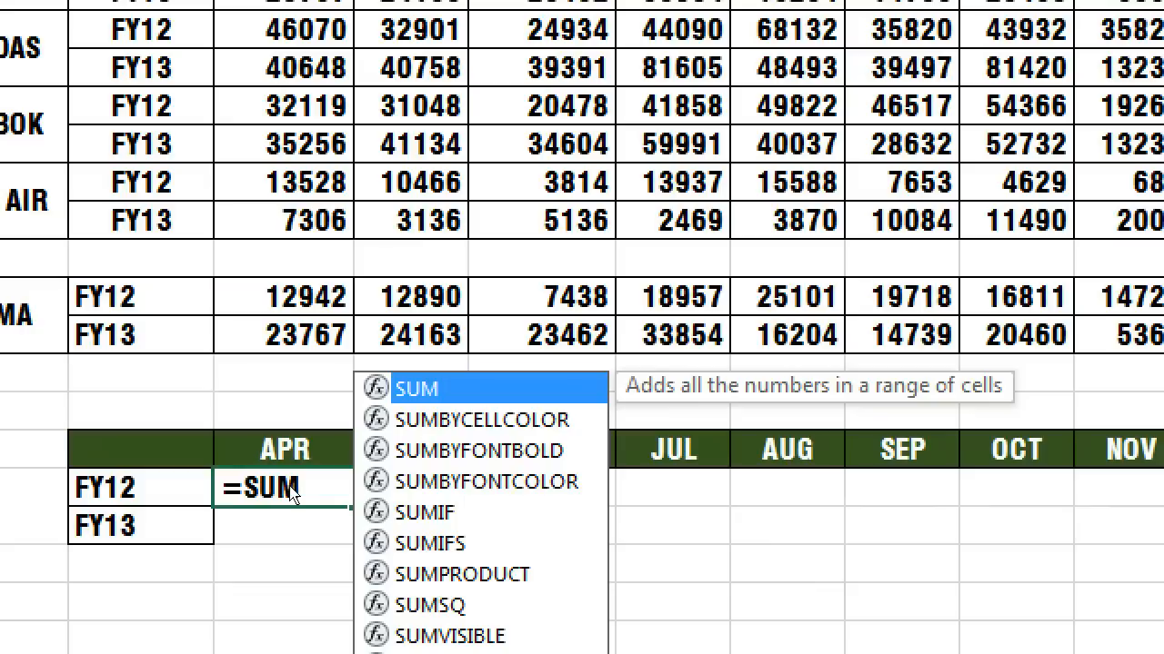
text(()
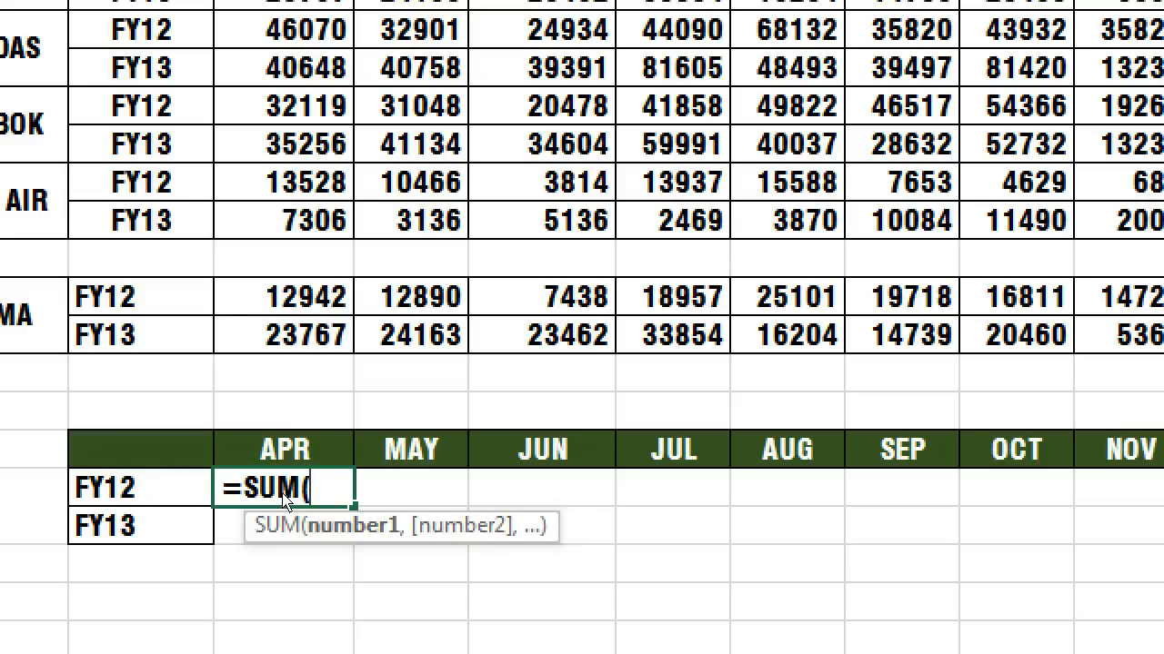
key(Up)
key(Up)
key(Up)
key(Up)
key(Up)
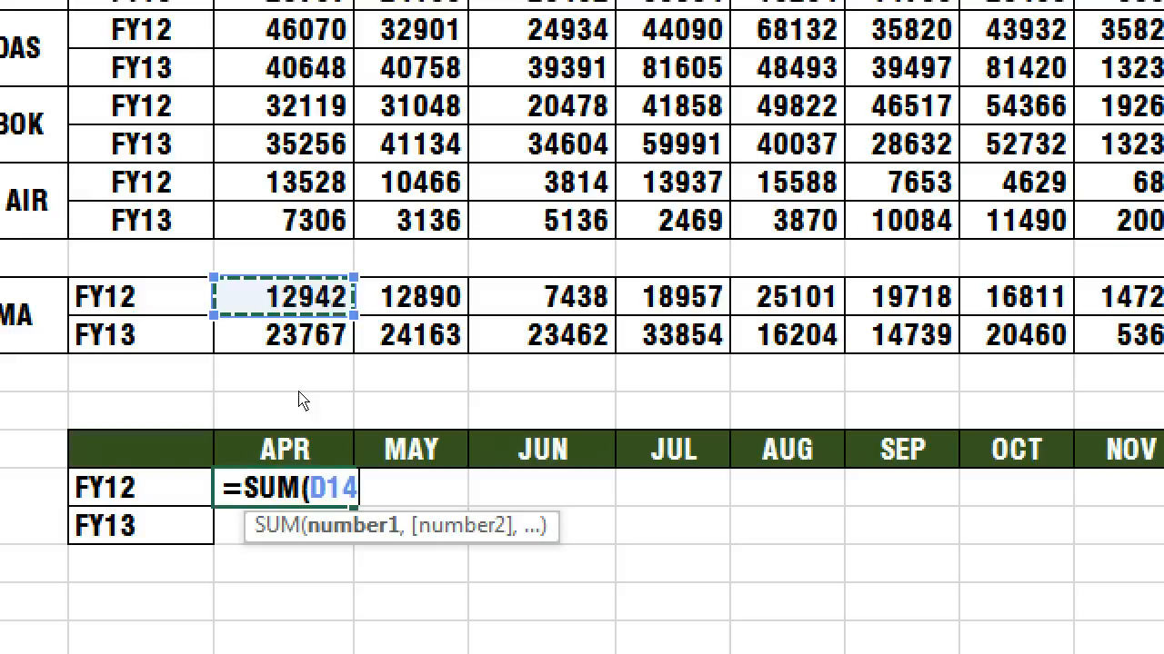
text(:)
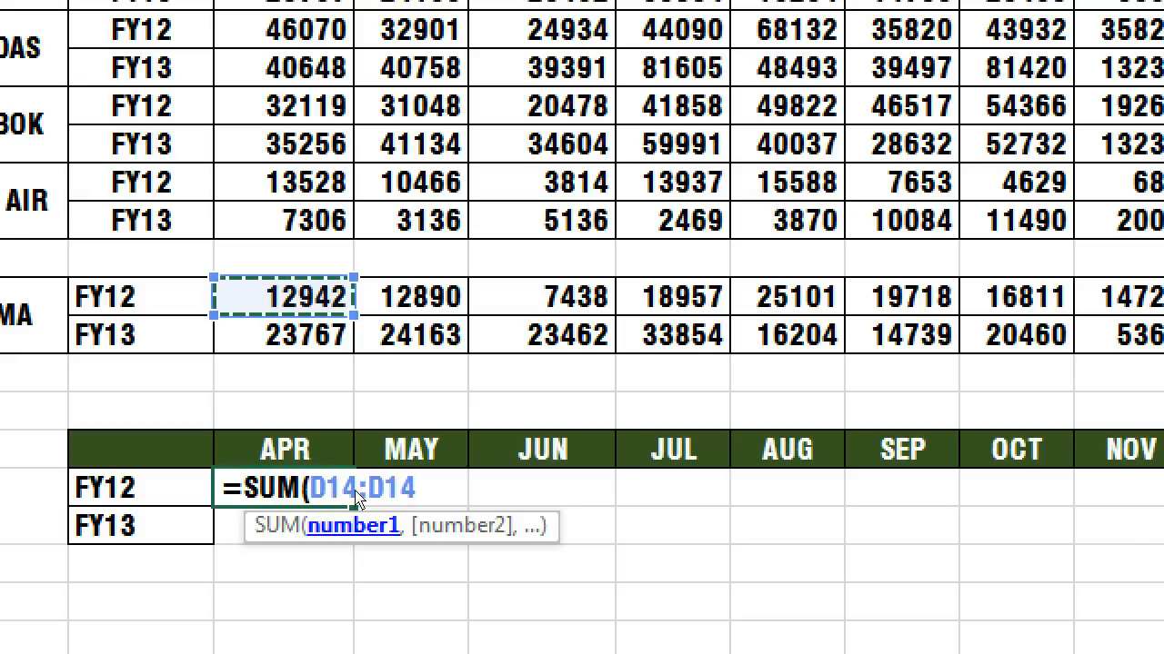
Step: Make the range's starting reference absolute in the D19 formula, giving =SUM($D$14:D14
click(306, 490)
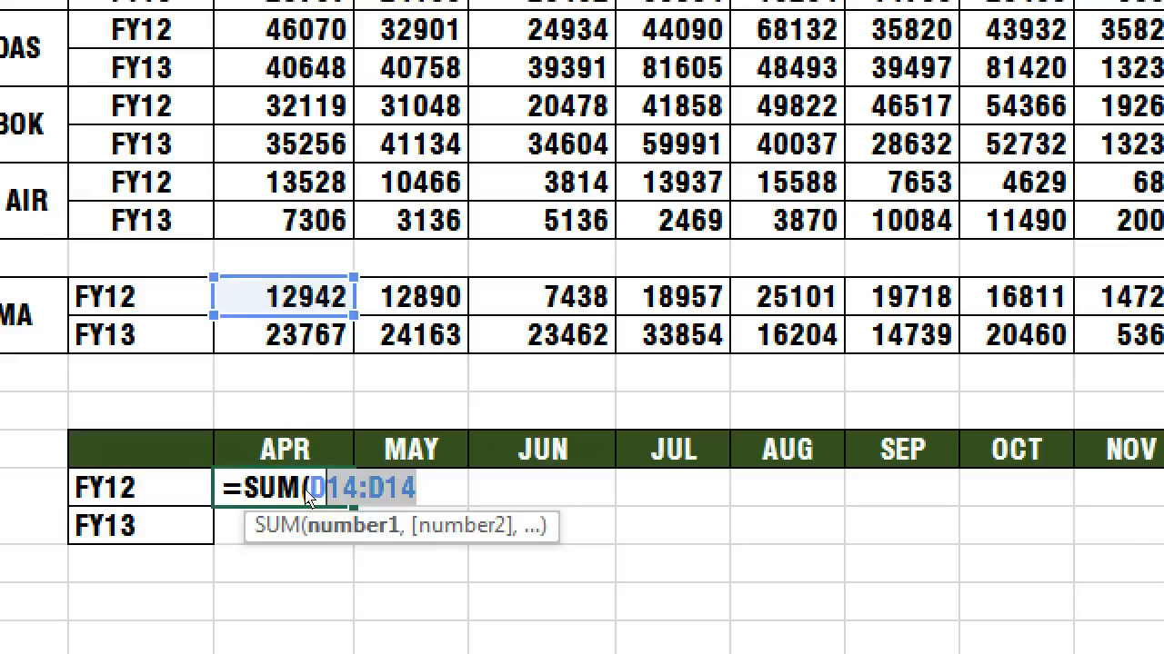
click(309, 491)
key(F4)
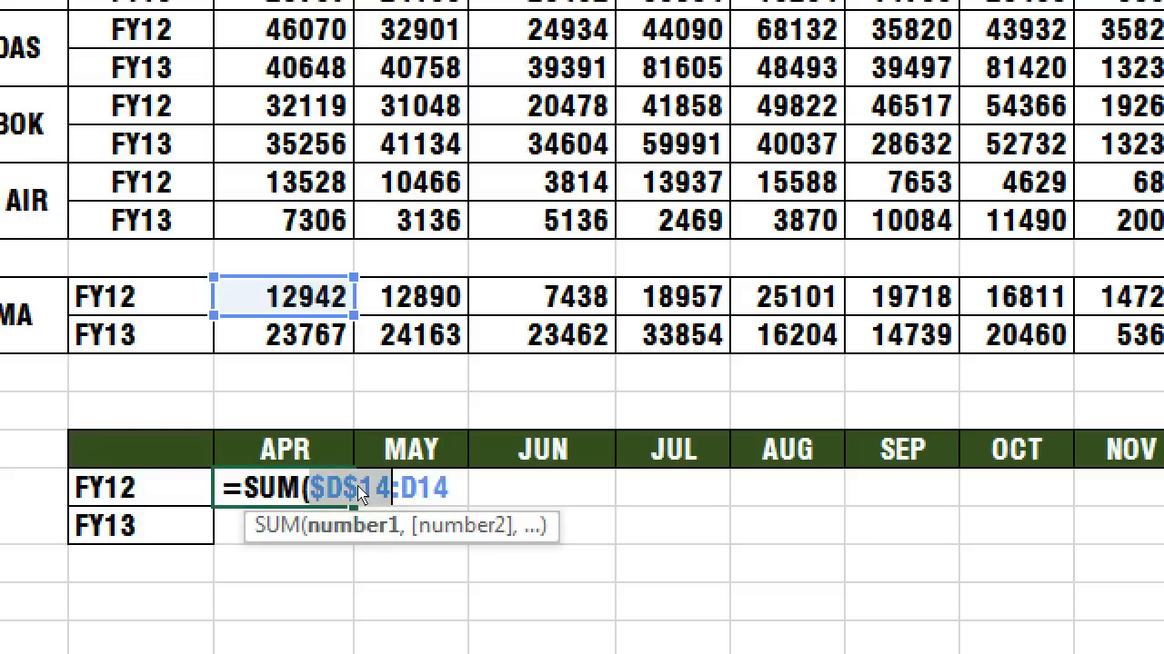
click(358, 493)
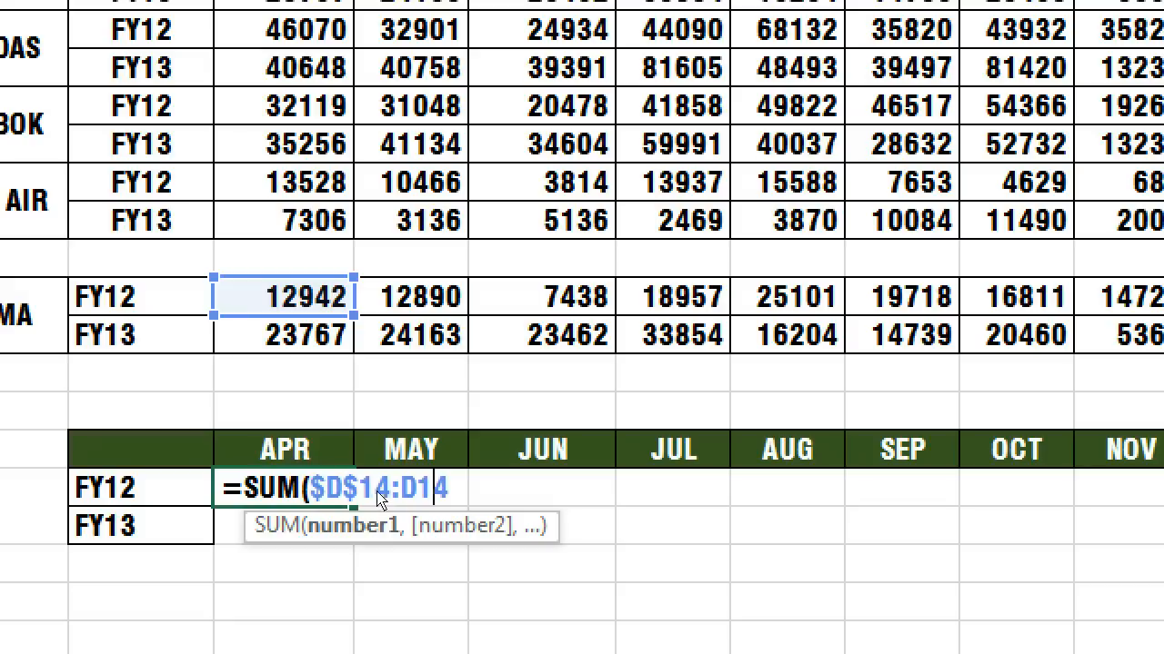
Step: Complete the D19 formula as =SUM($D$14:D14) and fill it across the FY12 row through March in O19
double_click(347, 487)
drag(346, 487, 364, 487)
click(370, 494)
text())
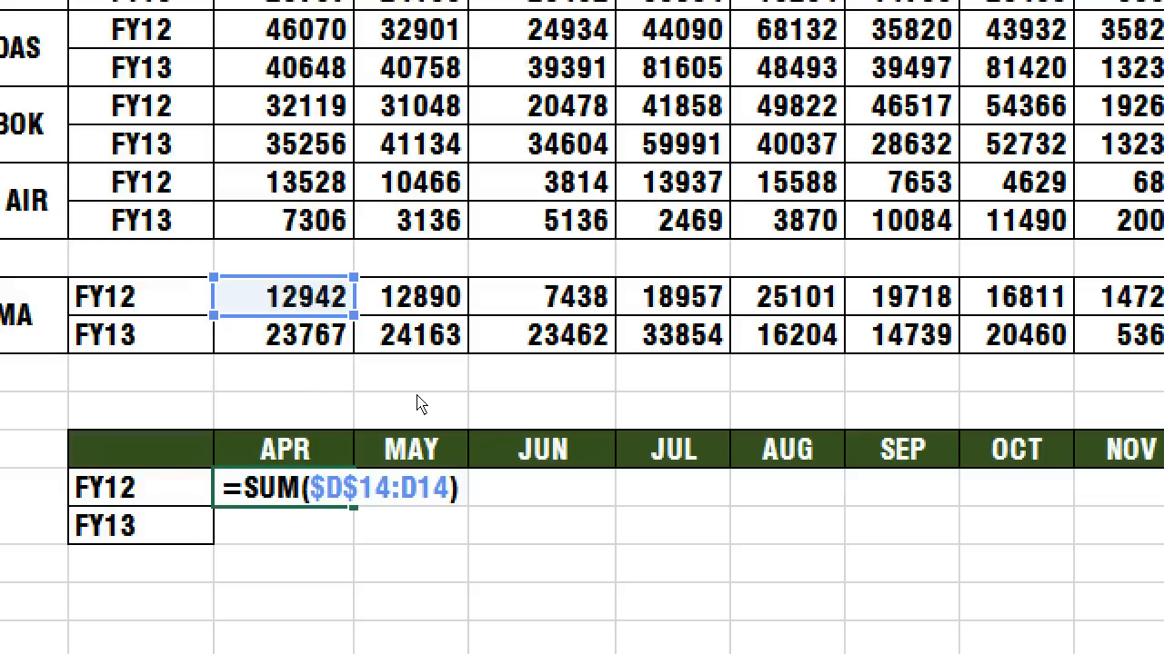
key(Return)
click(318, 488)
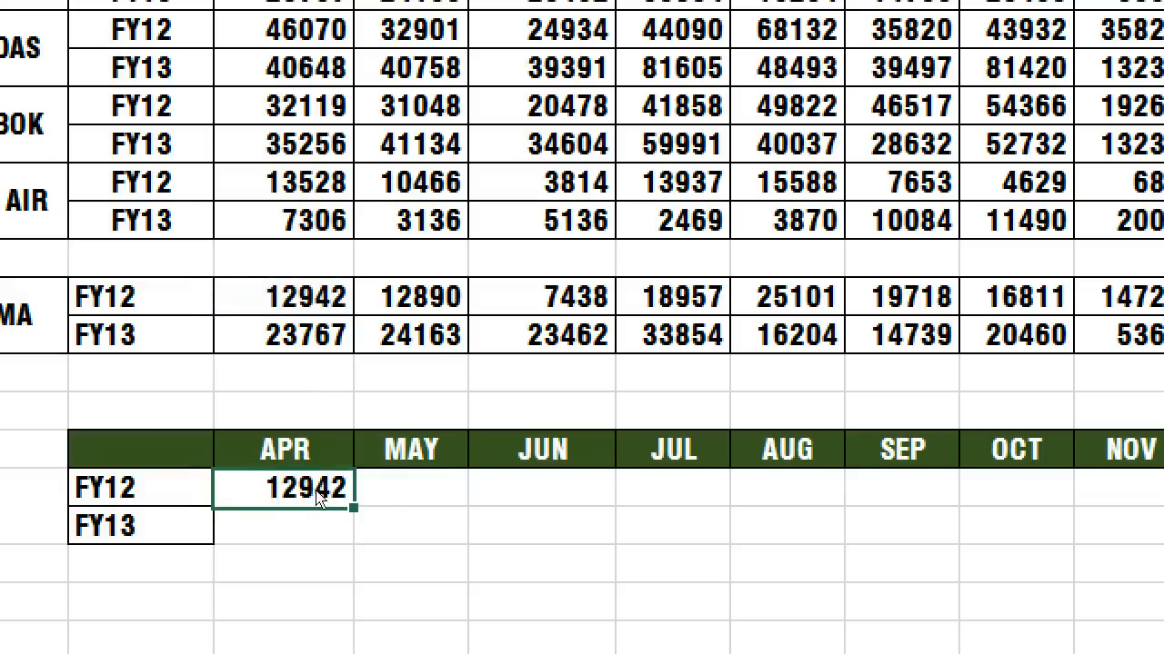
drag(353, 505, 929, 491)
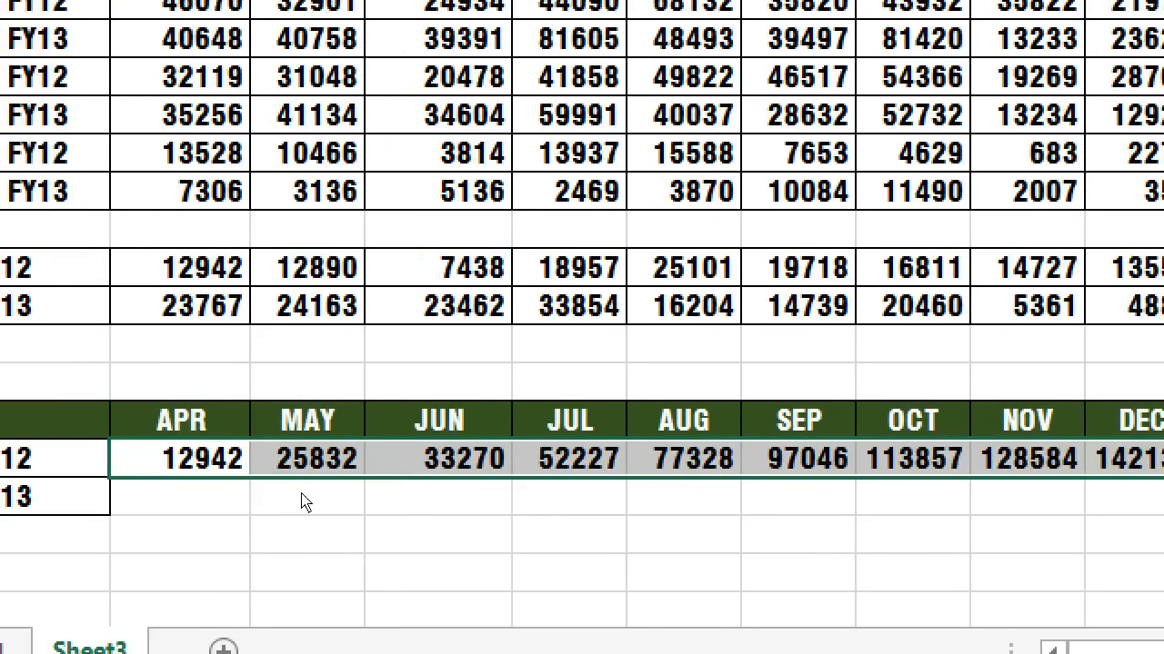
Step: Check the cumulative FY12 totals in row 19 against the matching monthly values in row 14
click(224, 461)
key(Up)
key(Up)
key(Up)
key(Up)
key(Up)
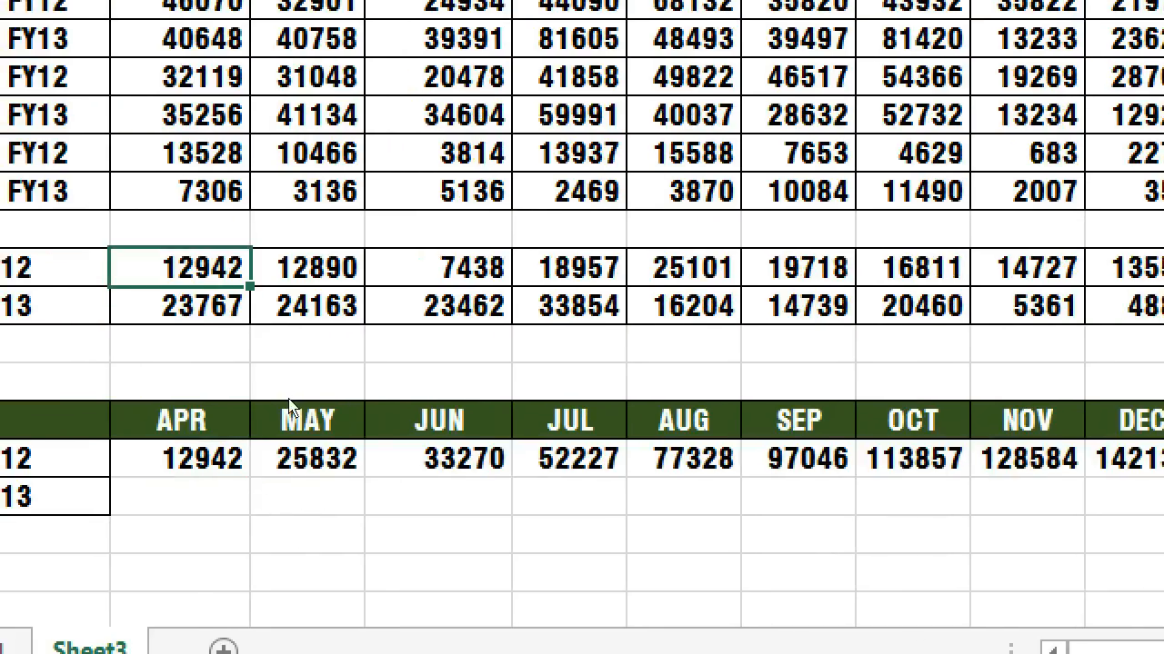
key(Down)
key(Down)
key(Down)
key(Down)
key(Down)
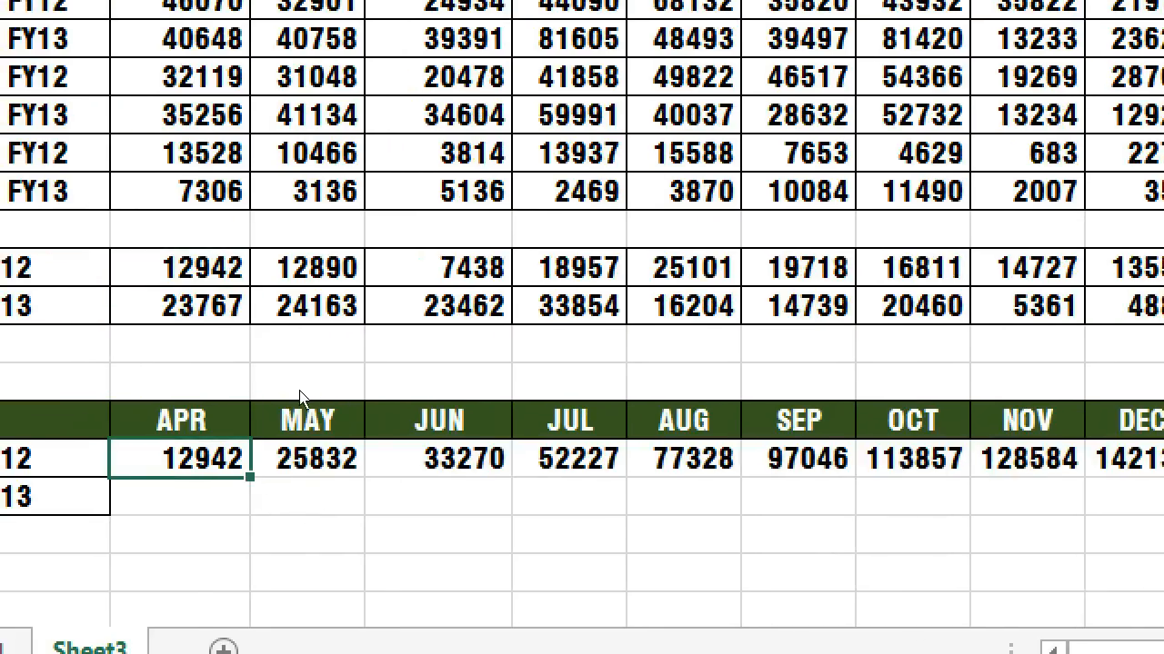
drag(218, 268, 338, 268)
click(318, 459)
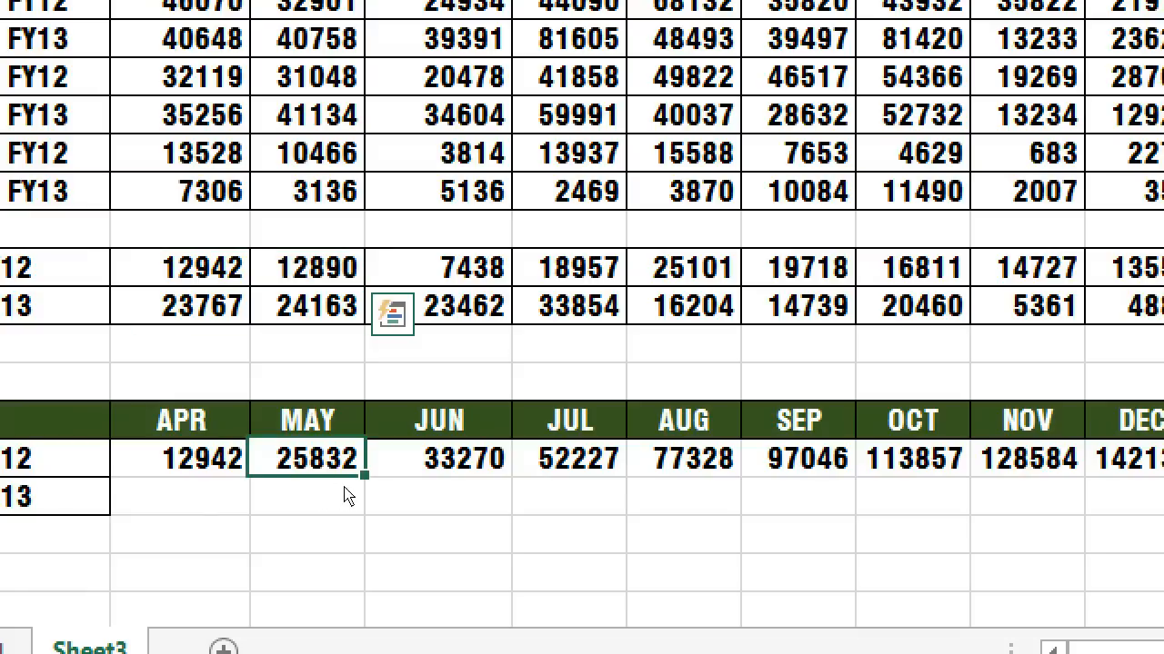
drag(218, 268, 428, 270)
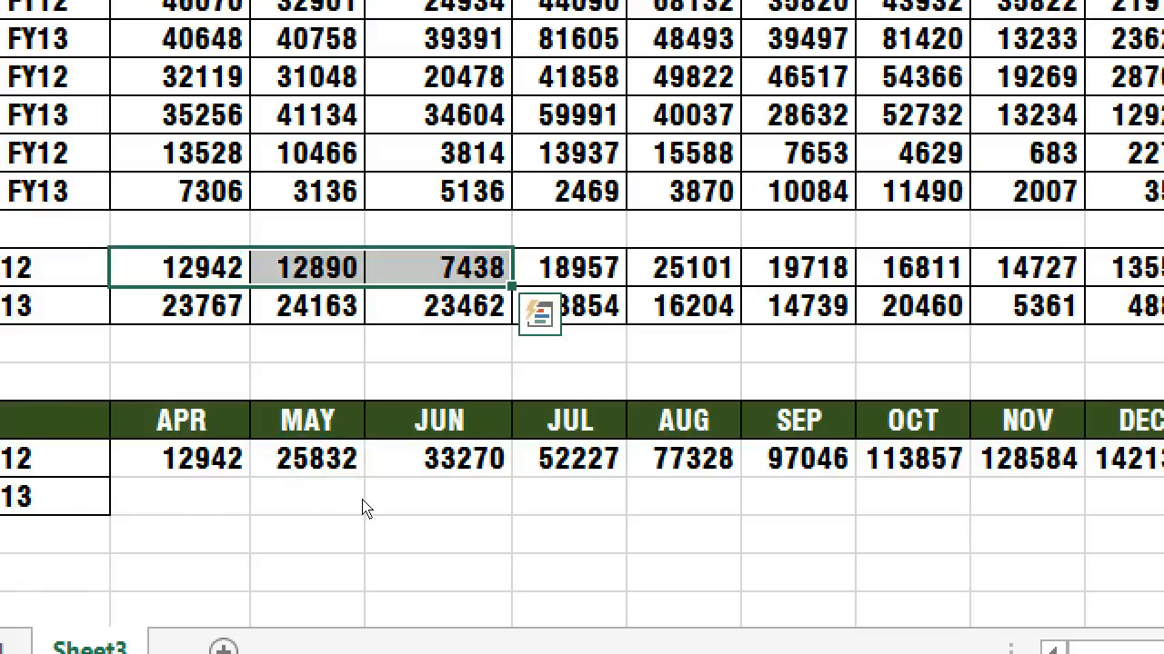
click(402, 469)
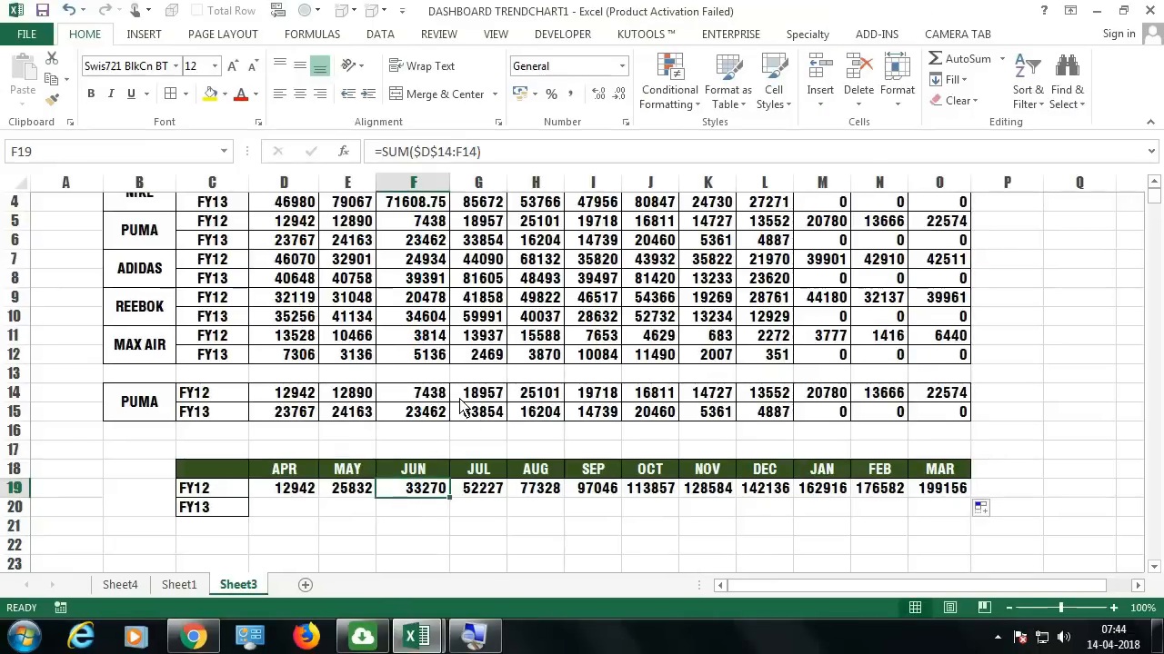
drag(296, 491, 914, 496)
Step: Enter =SUM($D$15:D15) in D20 for FY13 April and fill it across the FY13 row through March in O20
click(306, 516)
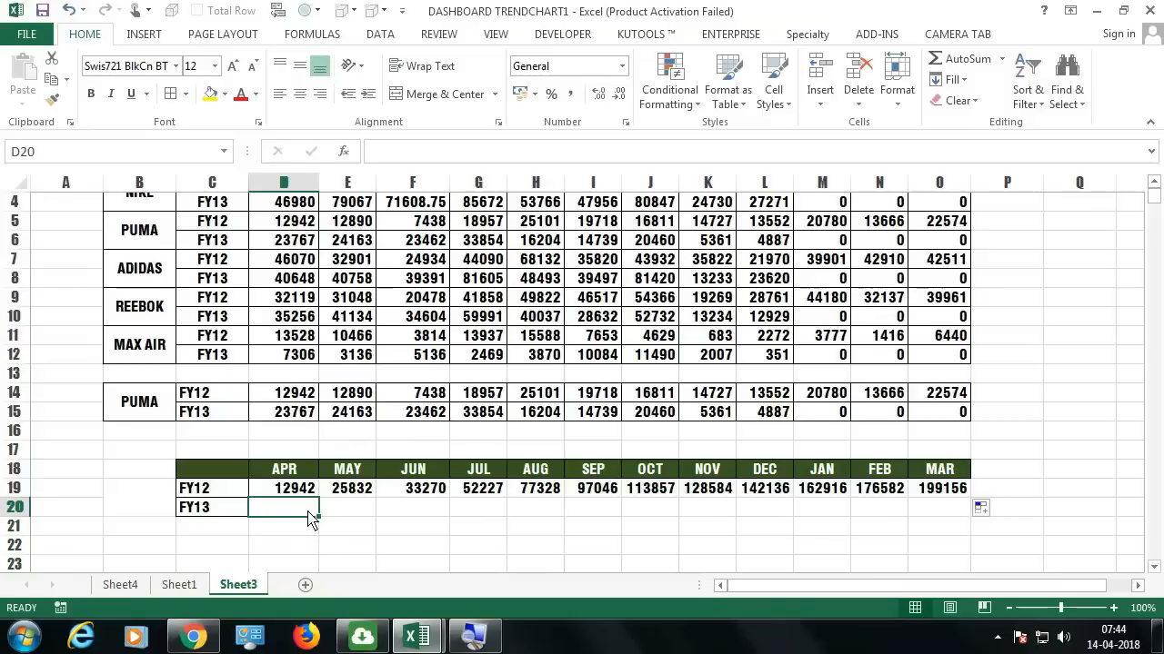
text(=SUM)
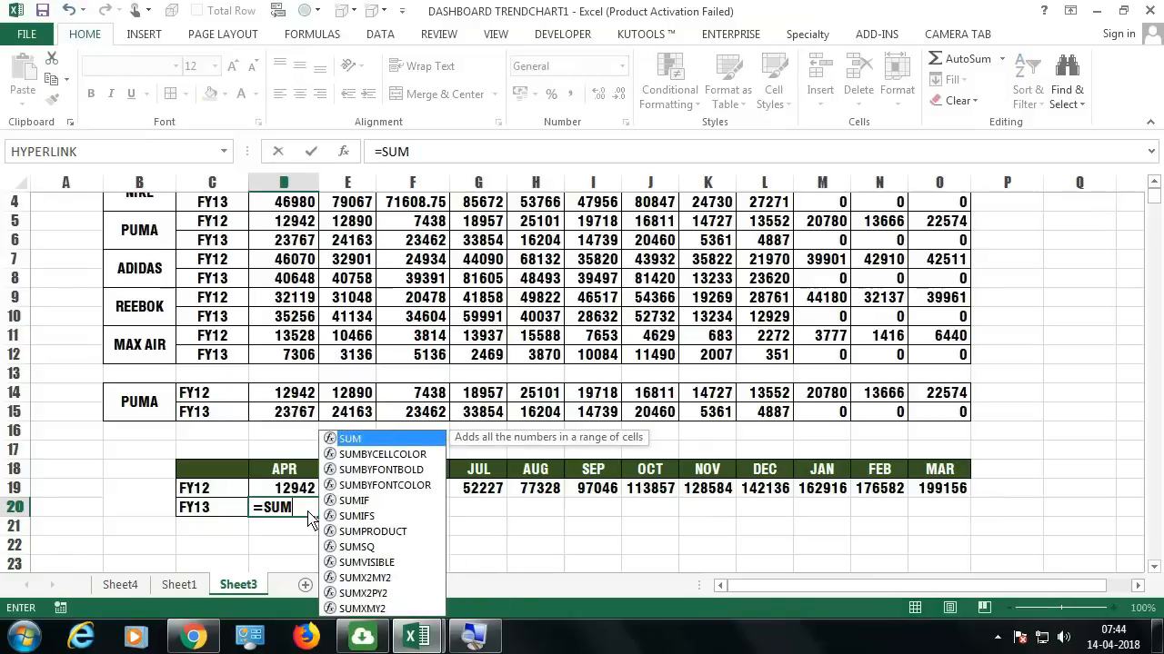
text(()
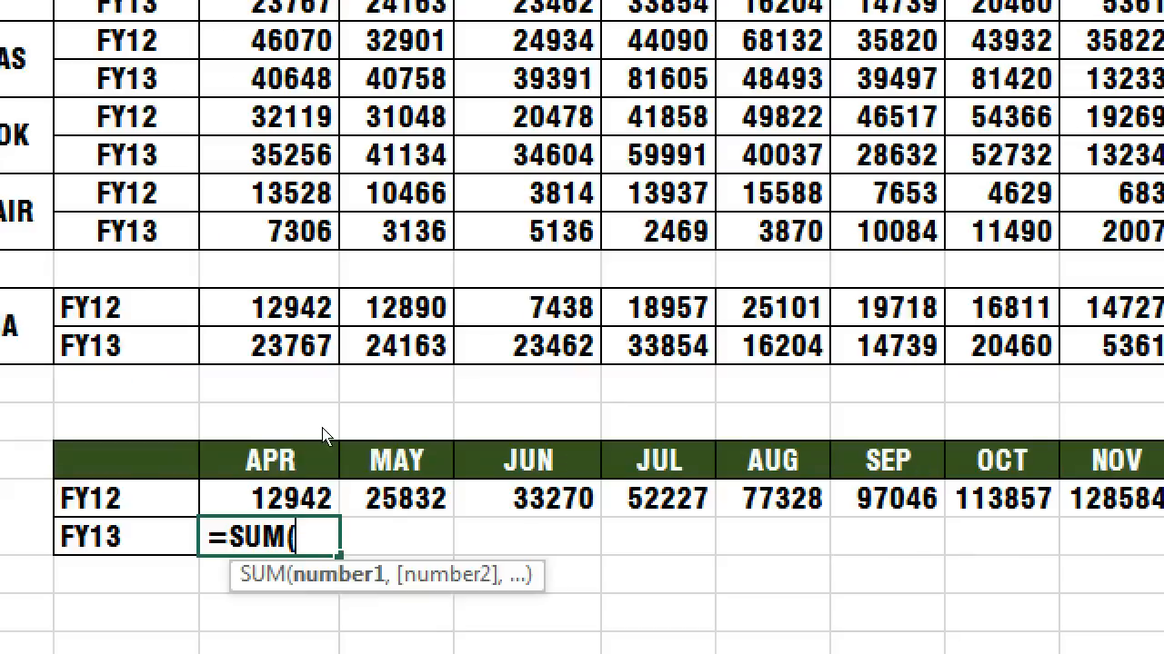
click(272, 347)
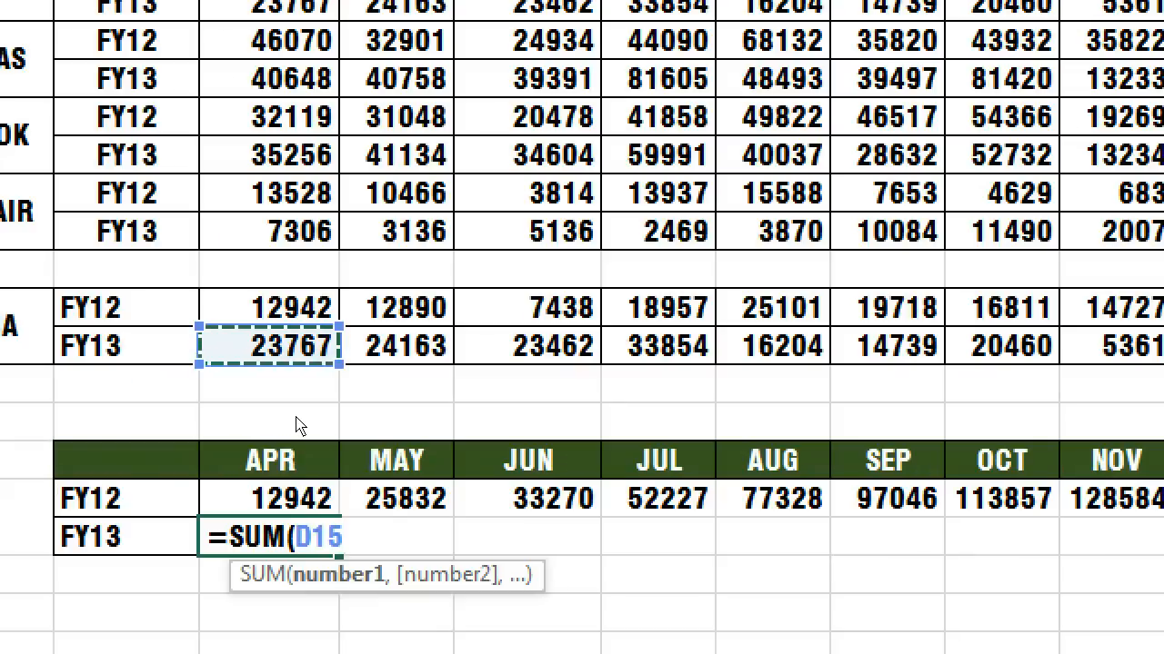
text(:D15)
click(313, 519)
click(312, 516)
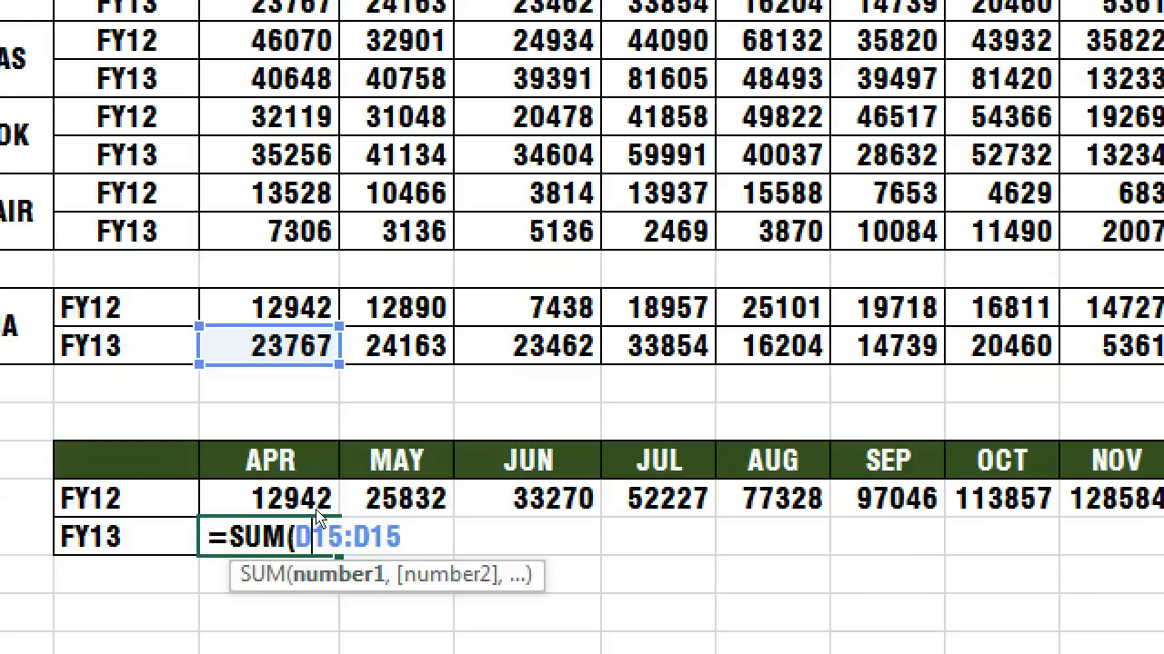
key(F4)
text())
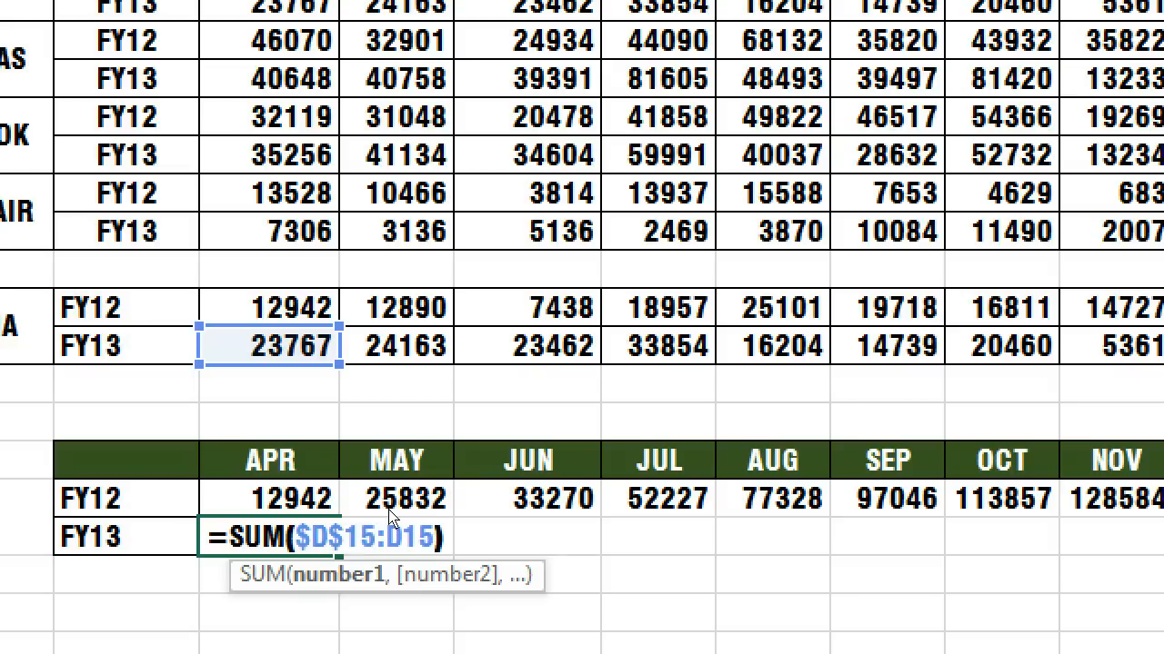
key(Return)
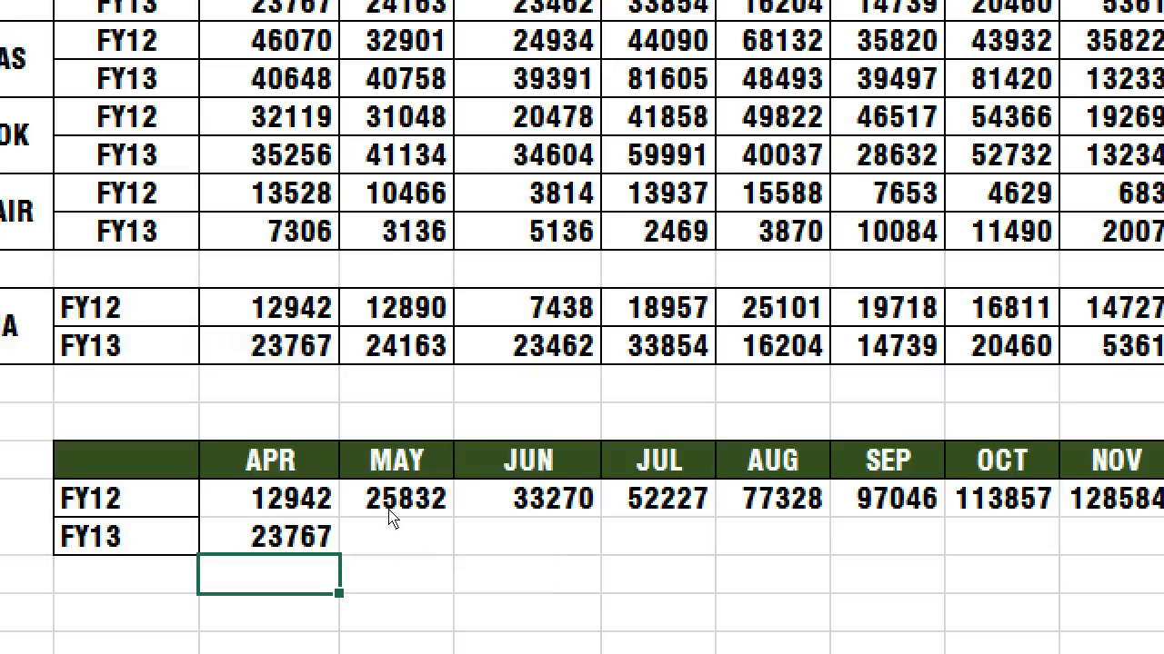
key(Up)
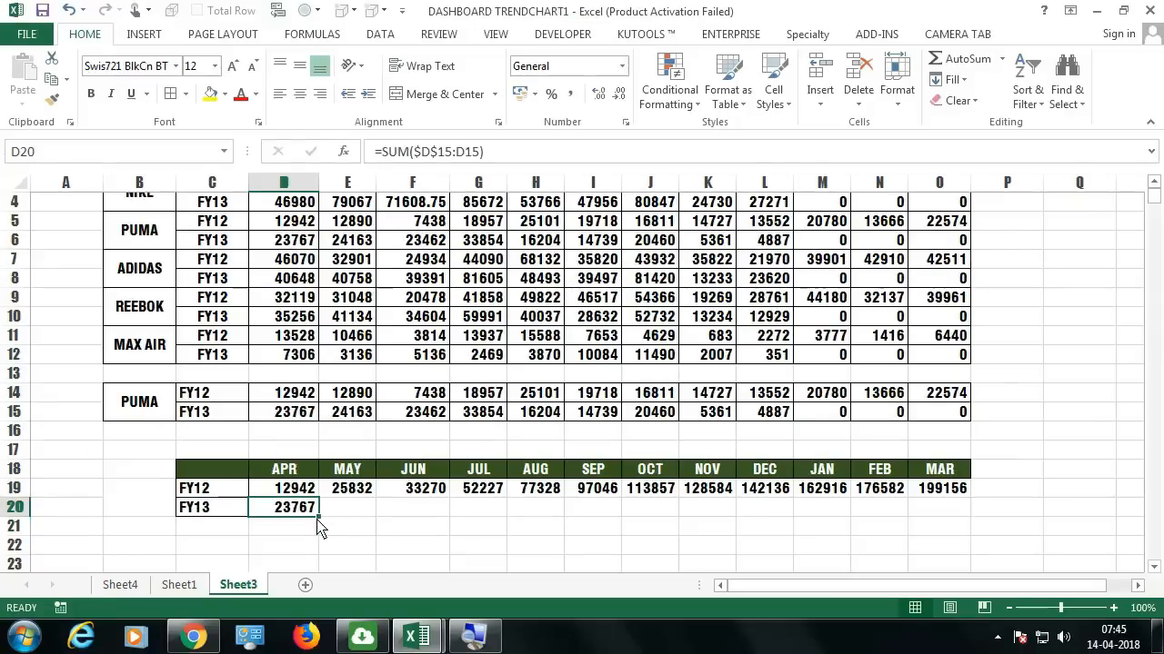
drag(317, 517, 949, 510)
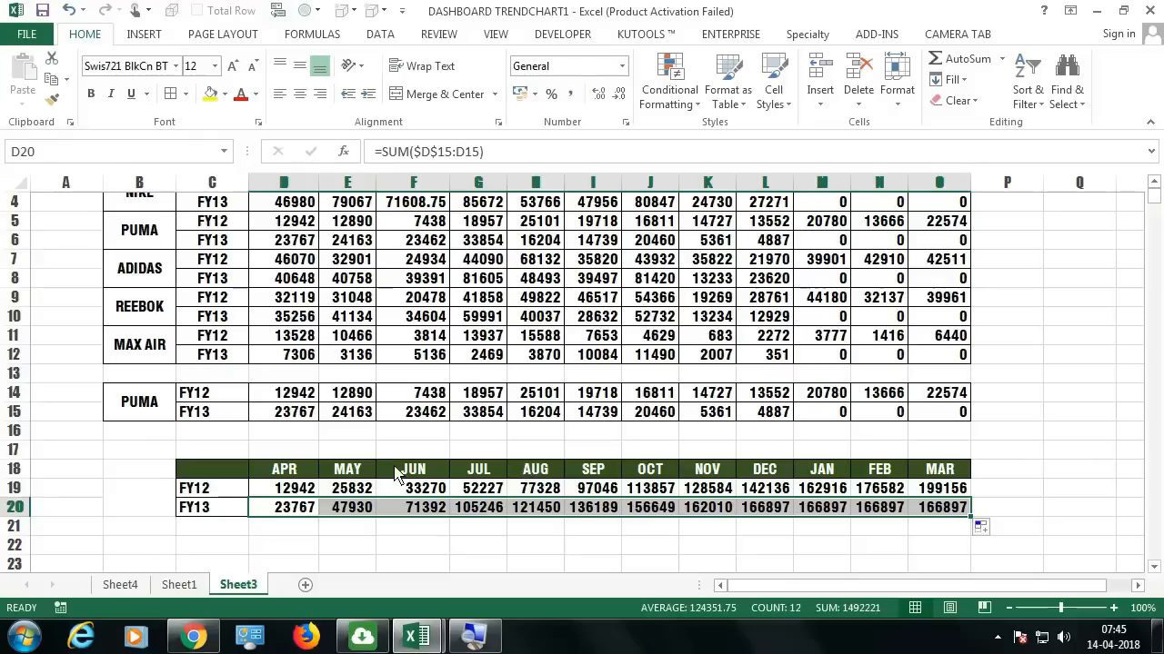
Step: Insert a 2-D Line with Markers chart from the cumulative table C18:O20
click(309, 472)
drag(338, 494, 964, 511)
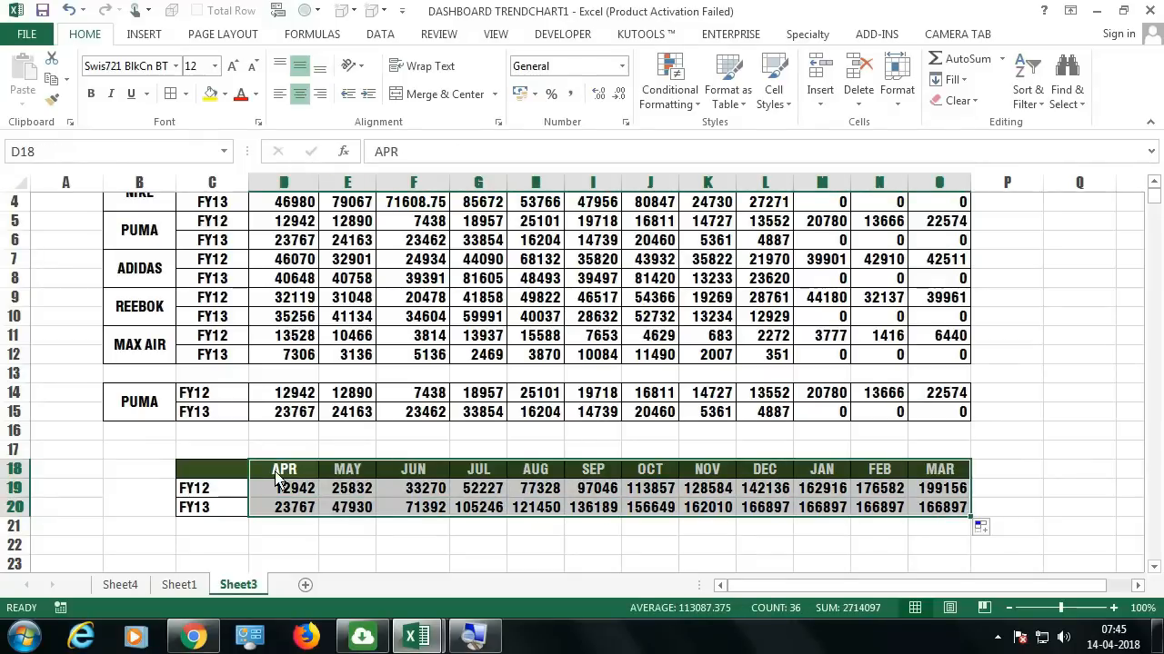
scroll(278, 480, down, 2)
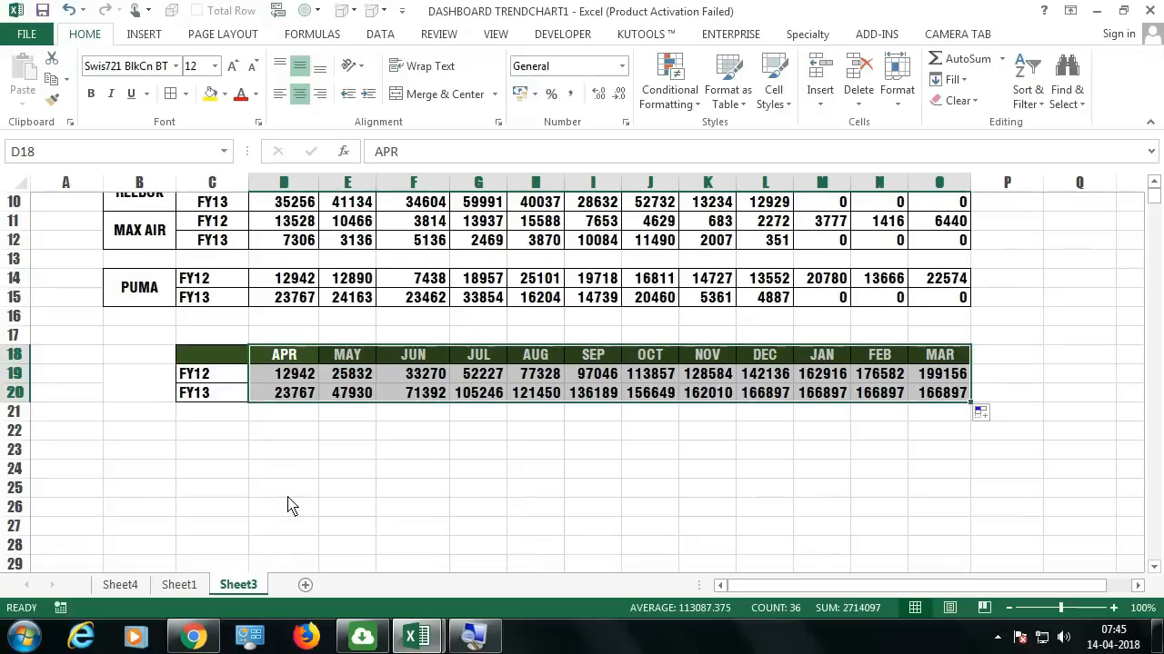
scroll(263, 481, down, 1)
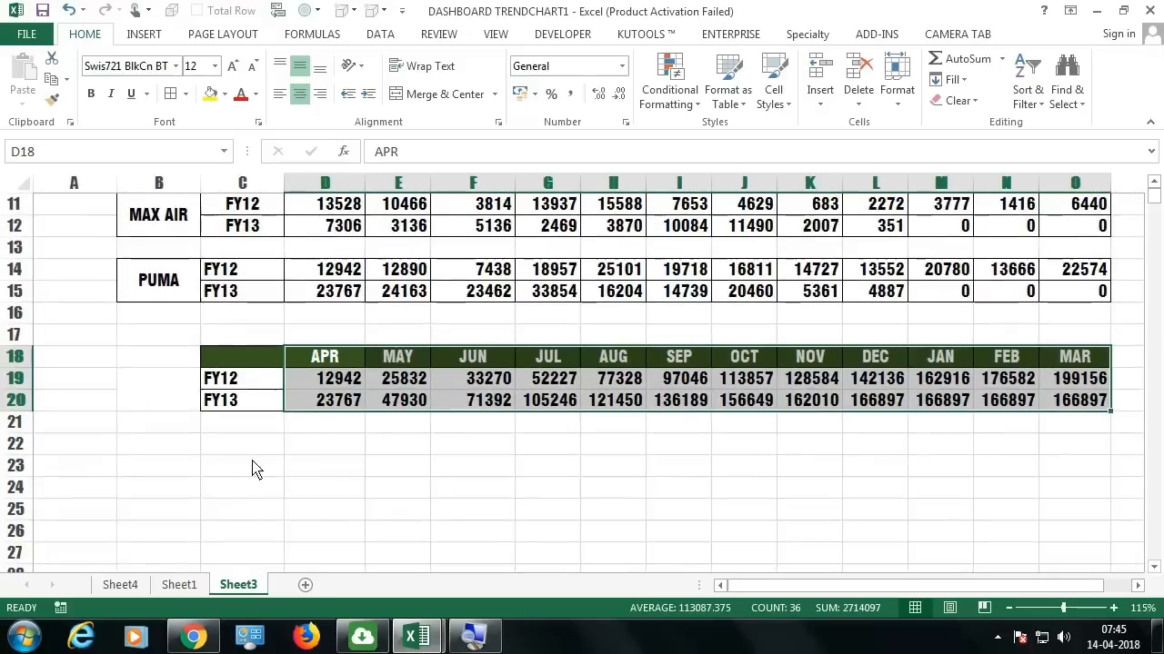
scroll(249, 450, down, 1)
ctrl+scroll(210, 458, up, 1)
ctrl+scroll(210, 457, down, 1)
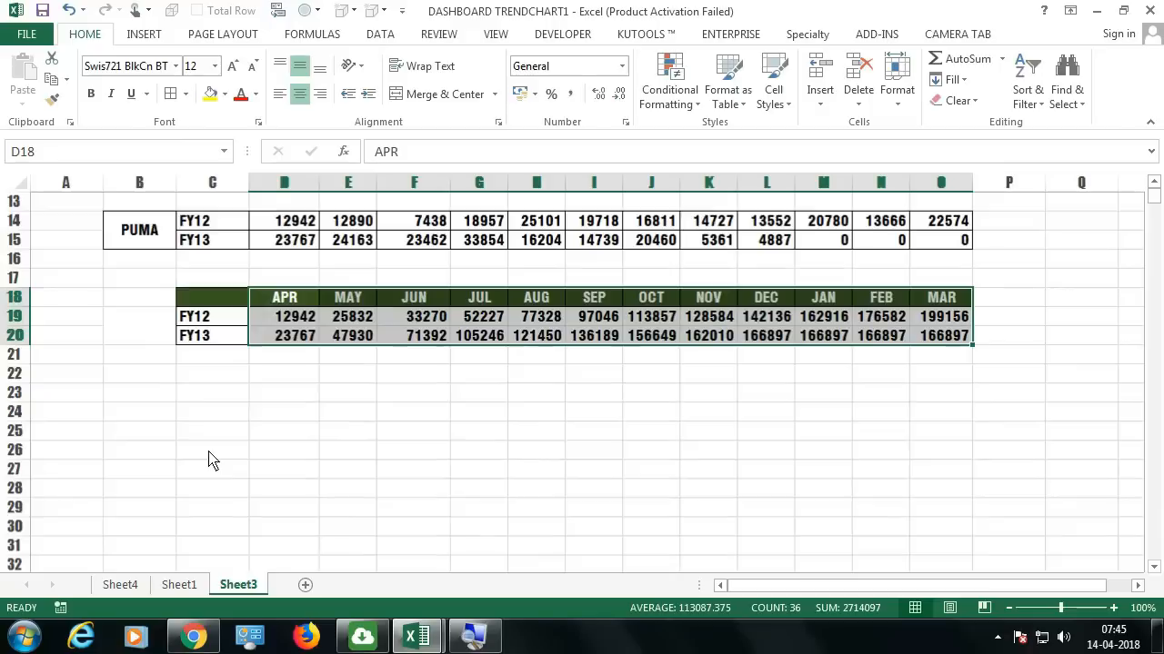
drag(228, 301, 961, 344)
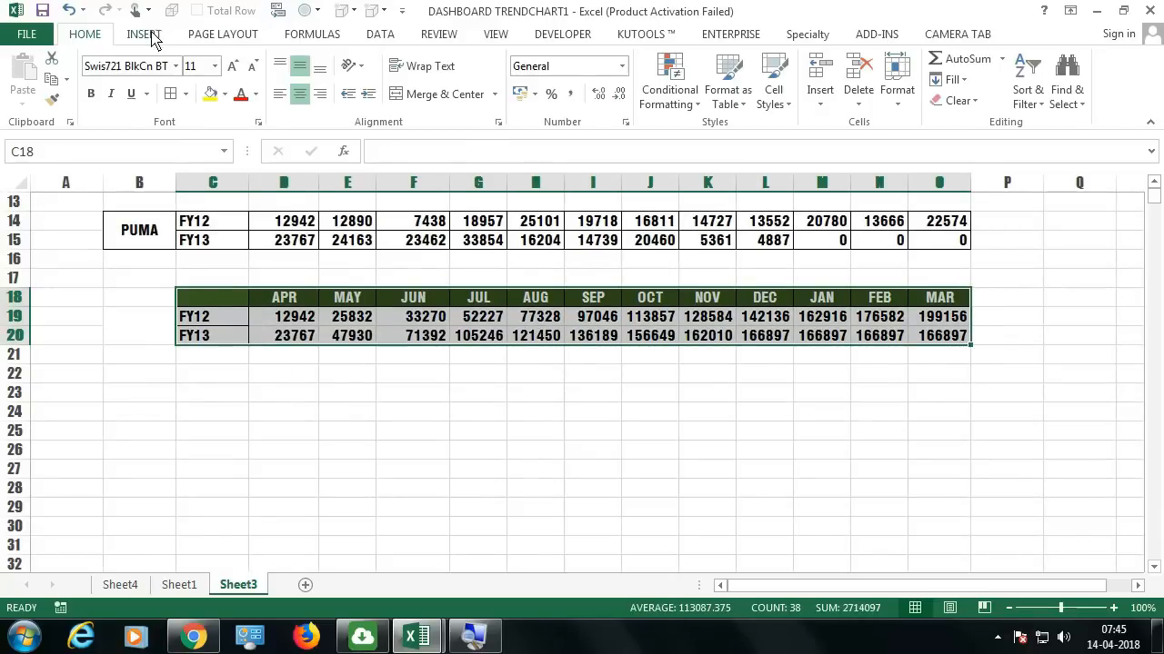
click(151, 35)
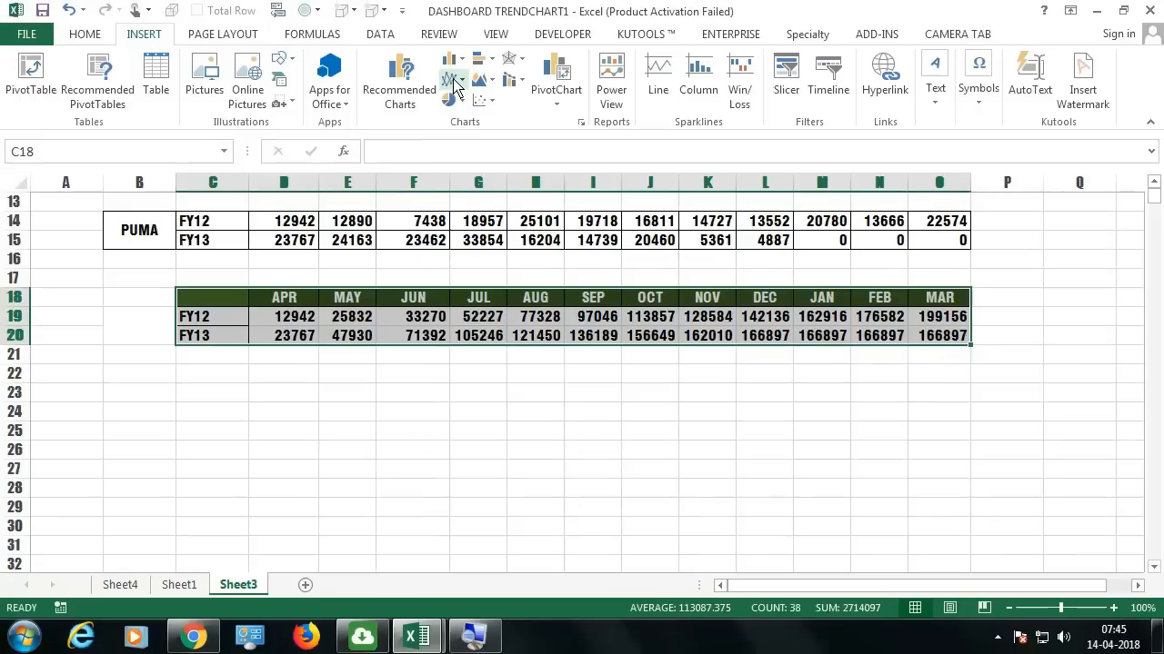
click(454, 82)
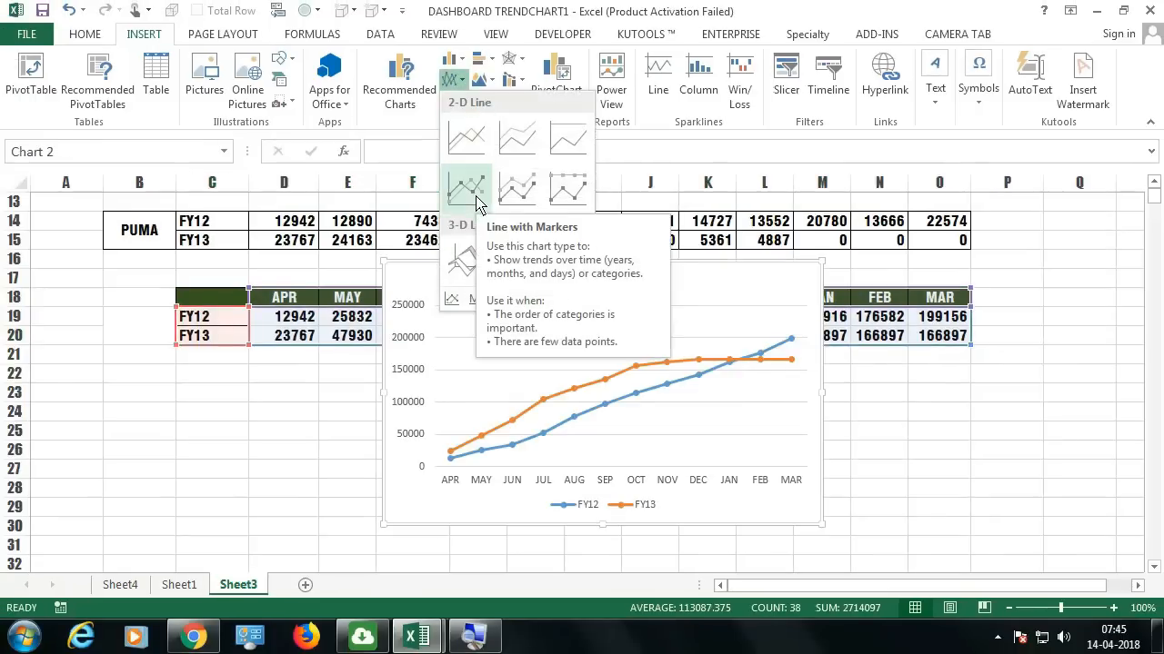
click(477, 202)
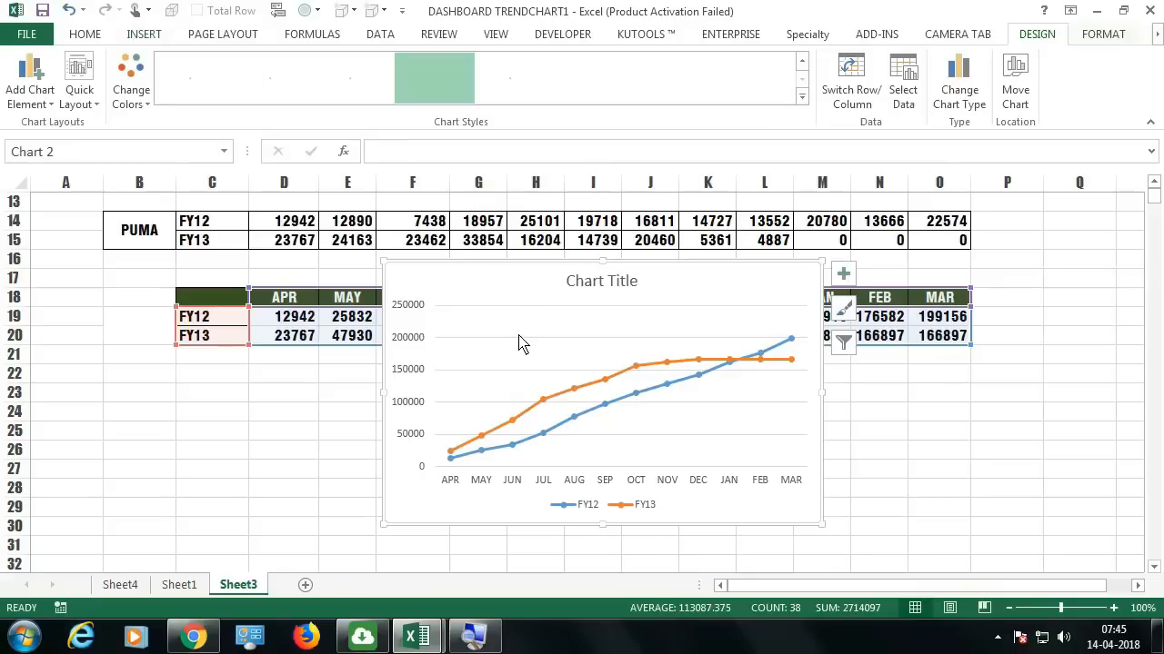
Step: Move the line chart below the cumulative table and widen it to reach column O
drag(519, 343, 436, 385)
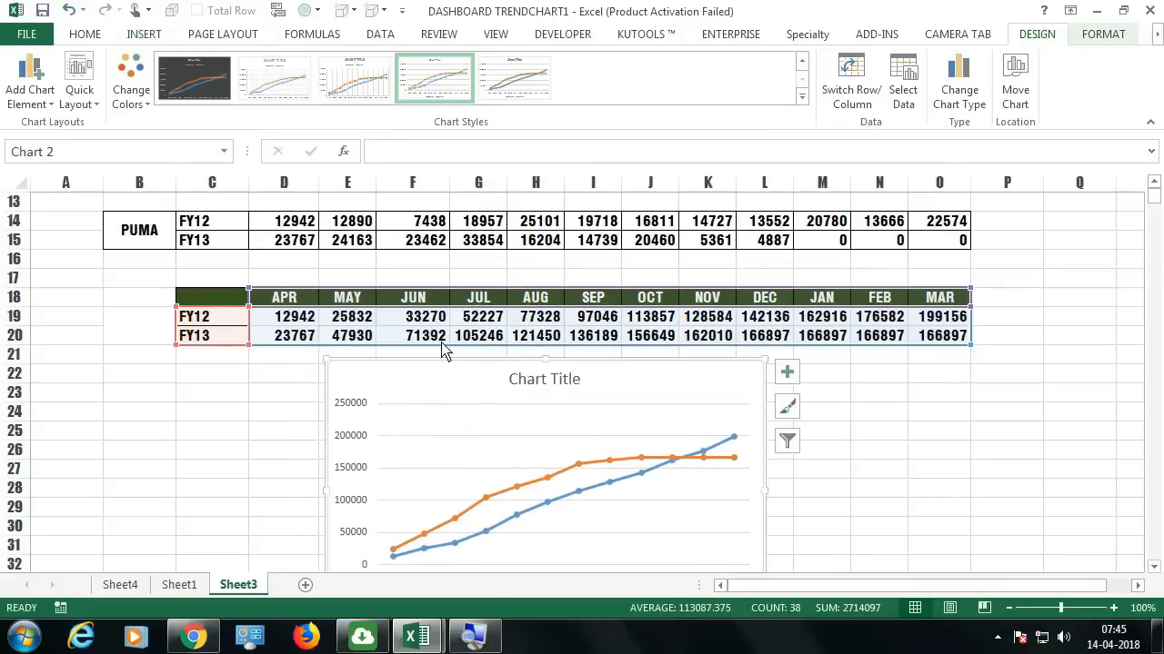
scroll(446, 349, down, 3)
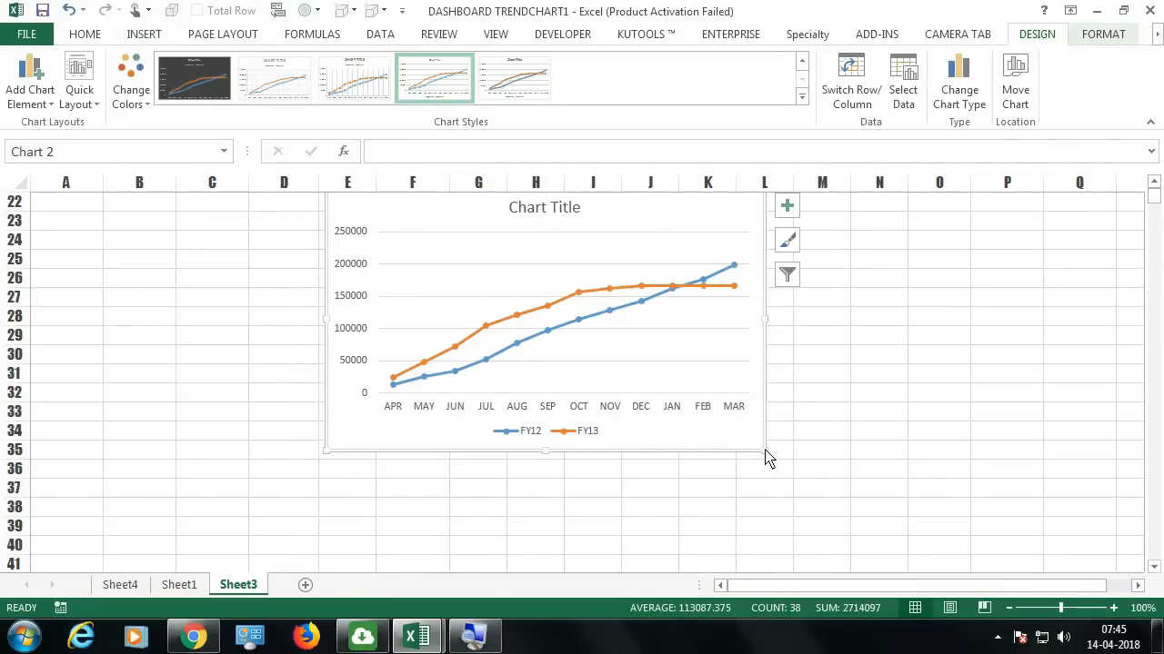
drag(766, 459, 955, 458)
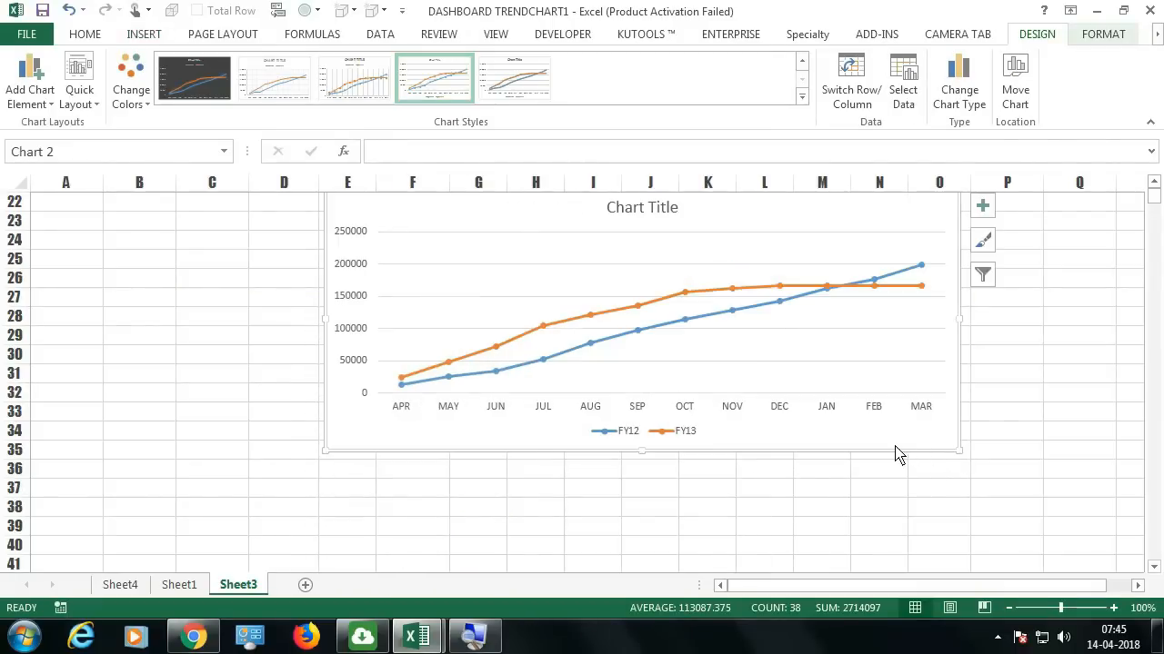
scroll(891, 454, up, 1)
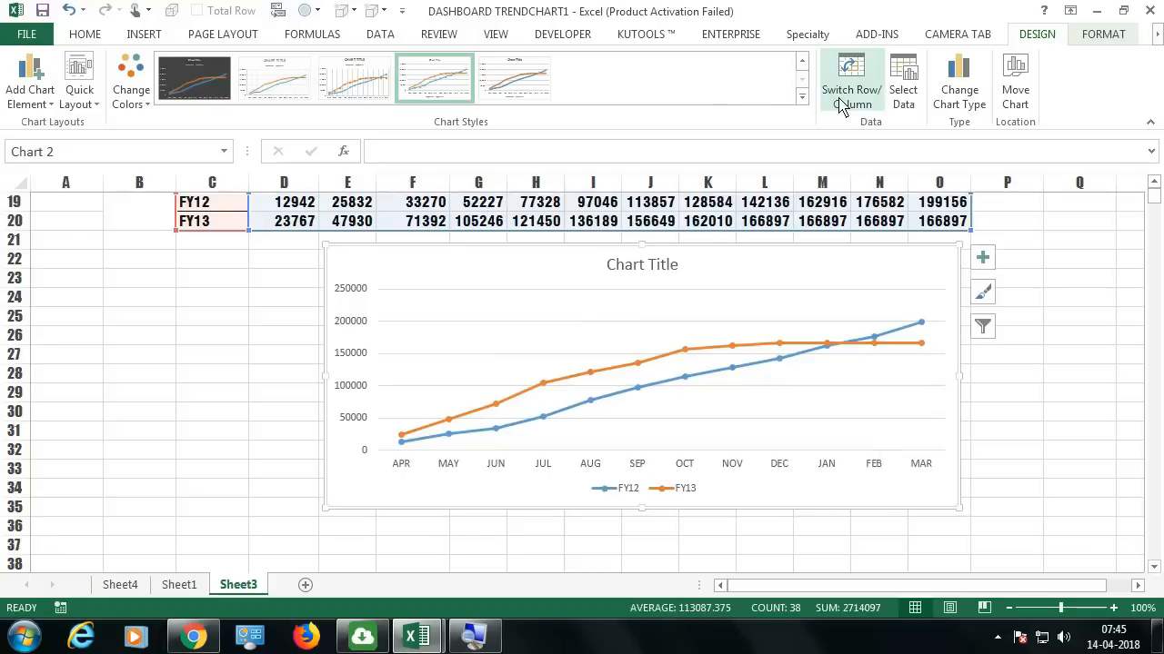
Step: Give the chart area a solid black fill and enlarge the chart slightly, extending its lower edge to about row 36
right_click(941, 286)
key(Escape)
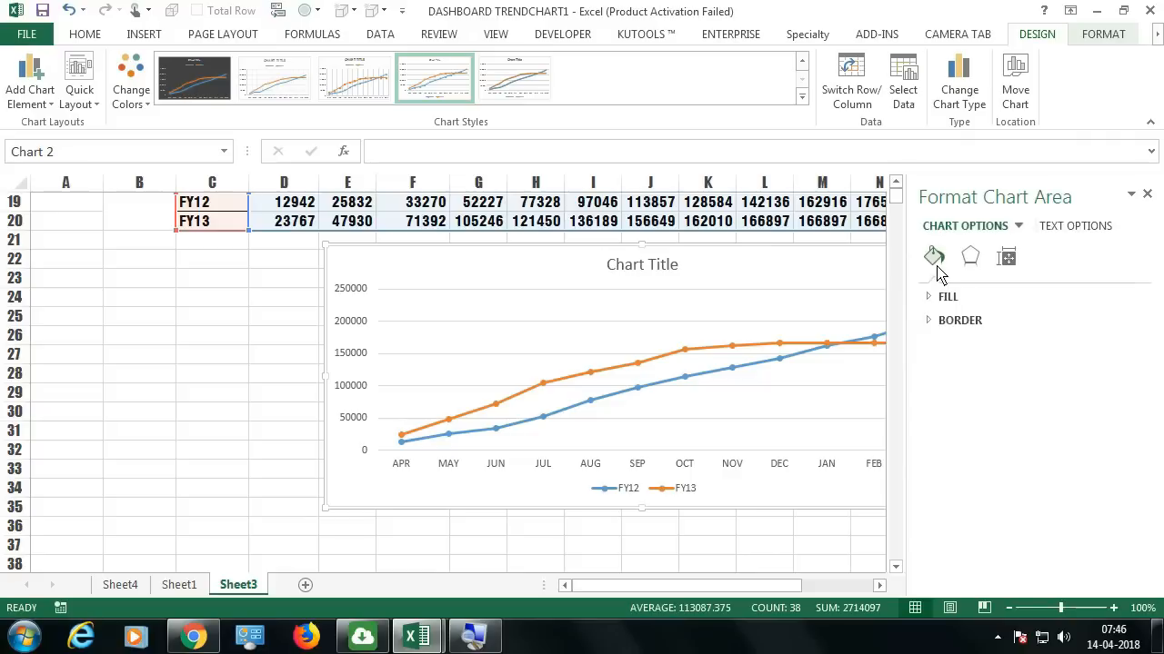
click(1006, 257)
click(970, 257)
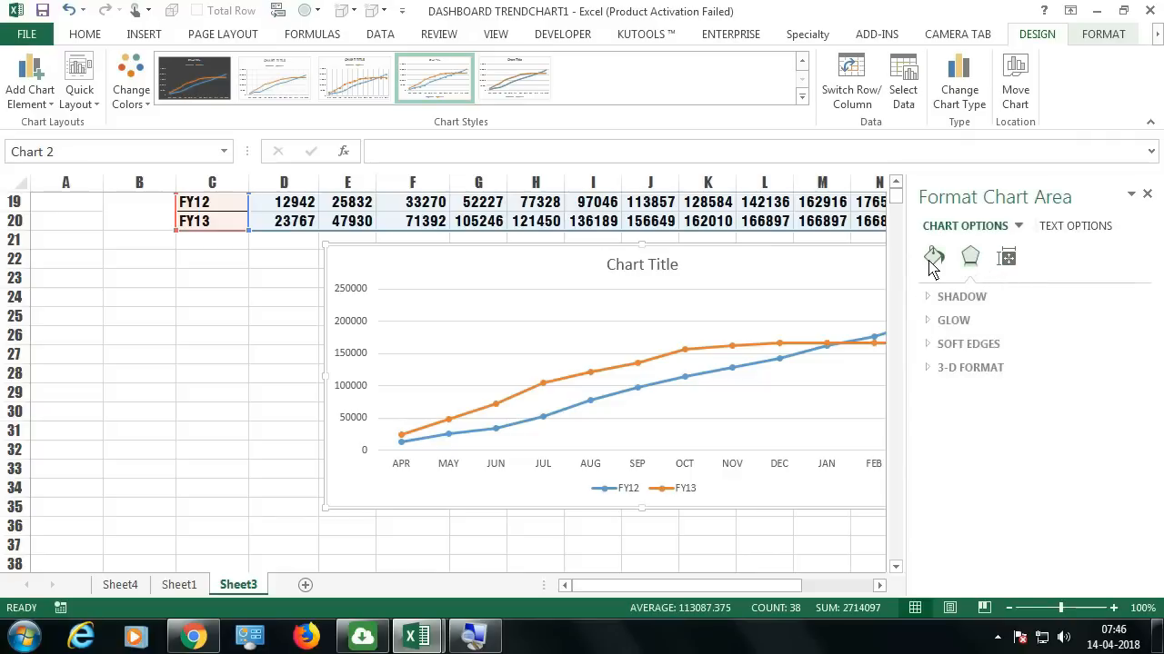
click(933, 257)
click(947, 297)
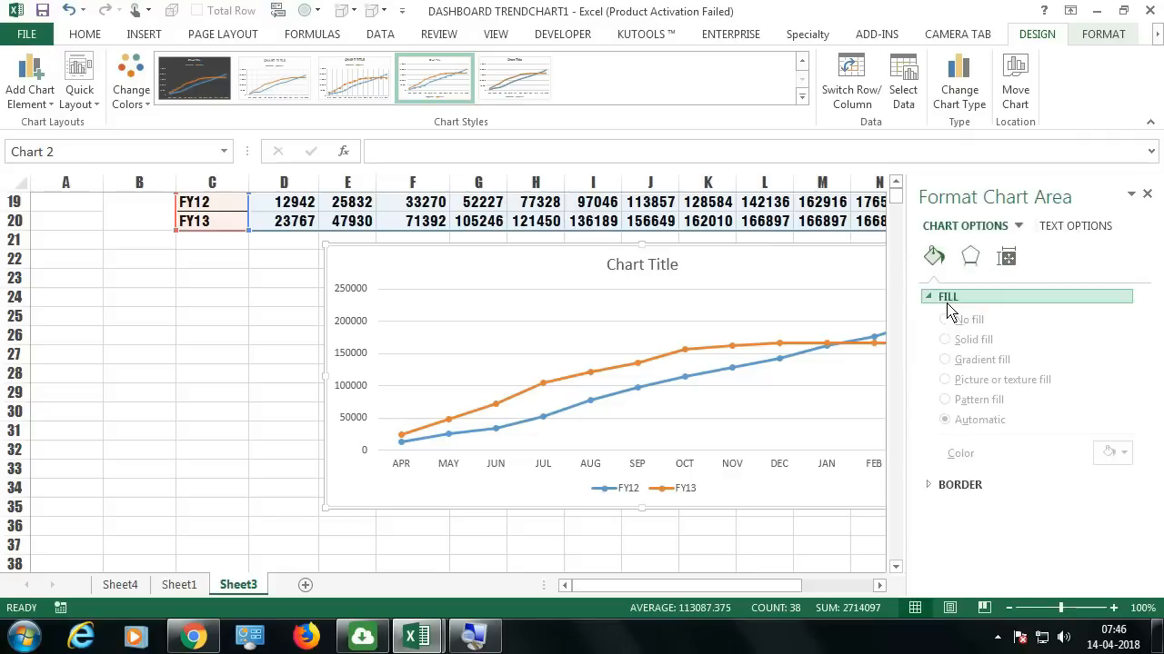
click(1116, 458)
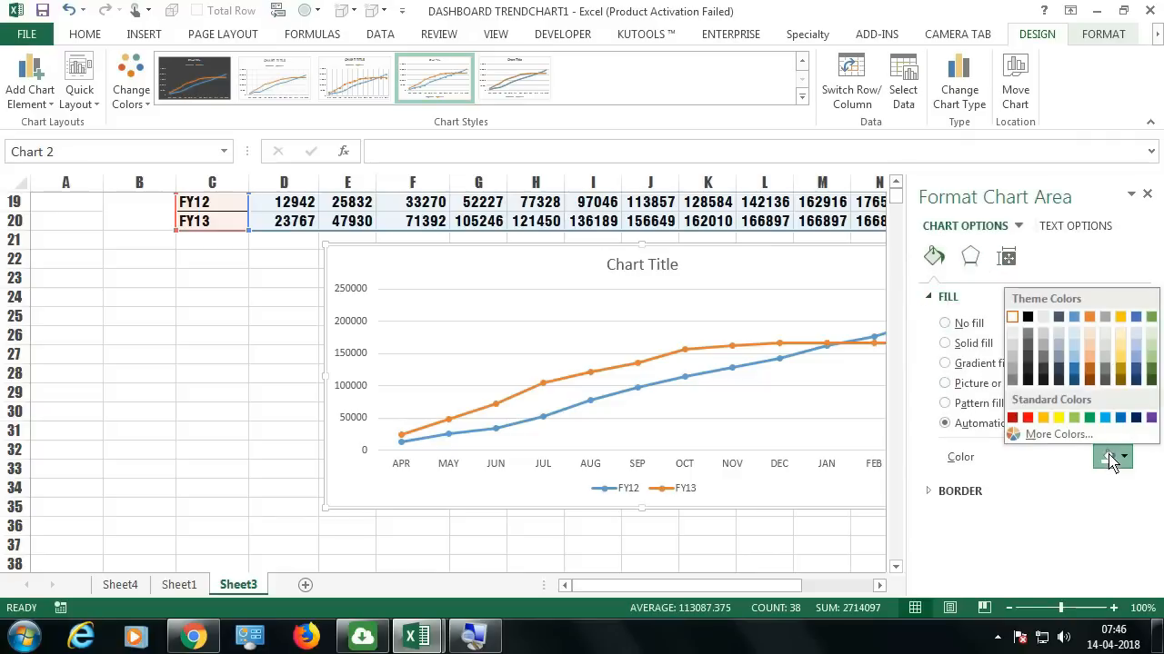
click(1030, 320)
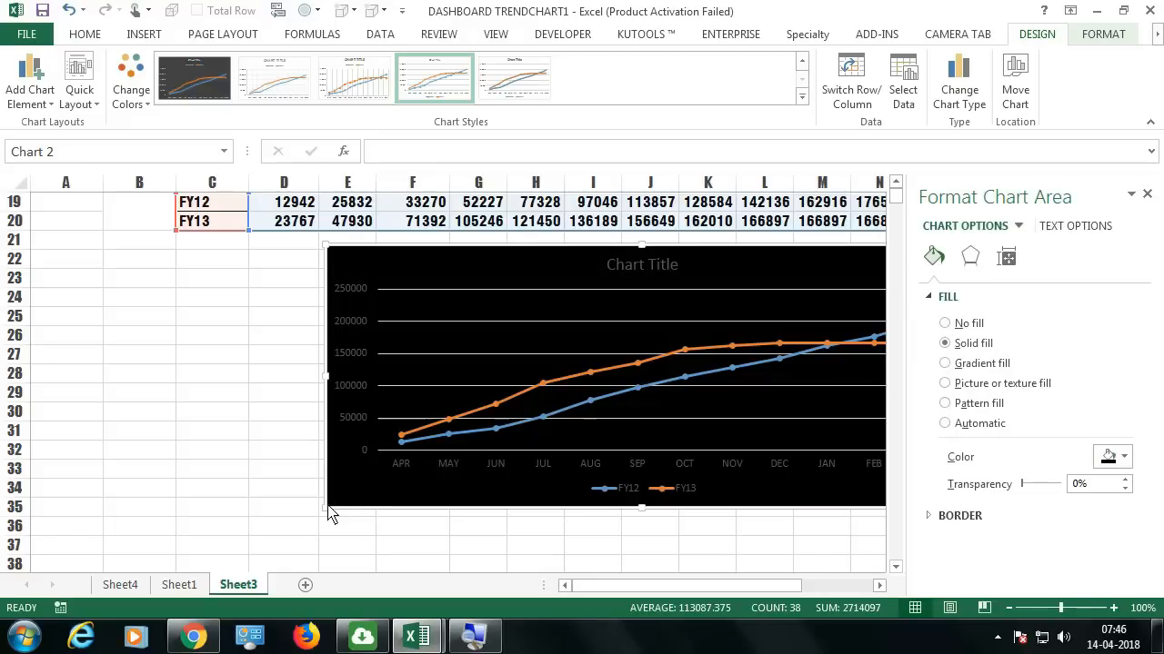
drag(330, 514, 314, 540)
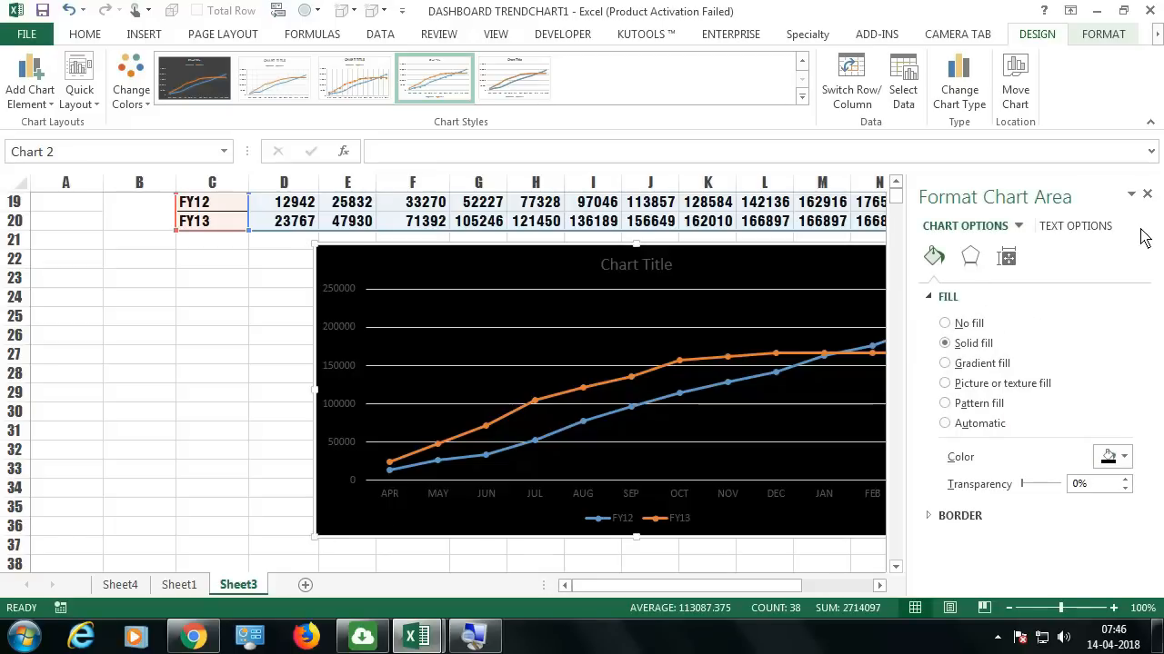
Step: Close the chart formatting pane and give the month axis labels a red fill with a white font
click(1147, 193)
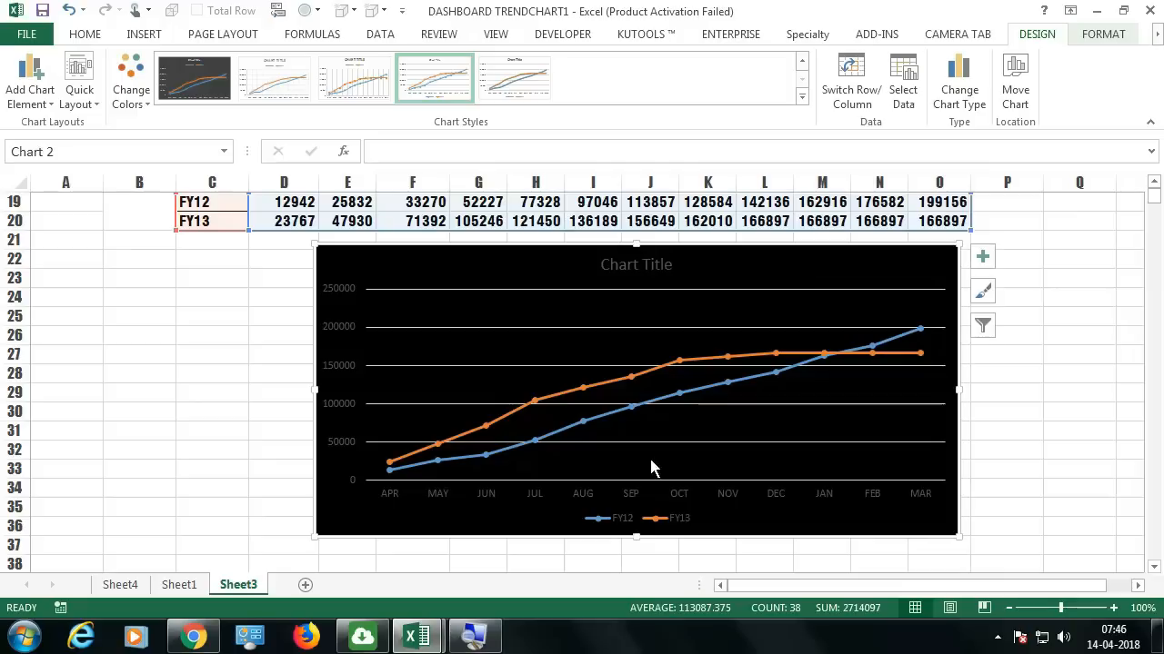
click(633, 495)
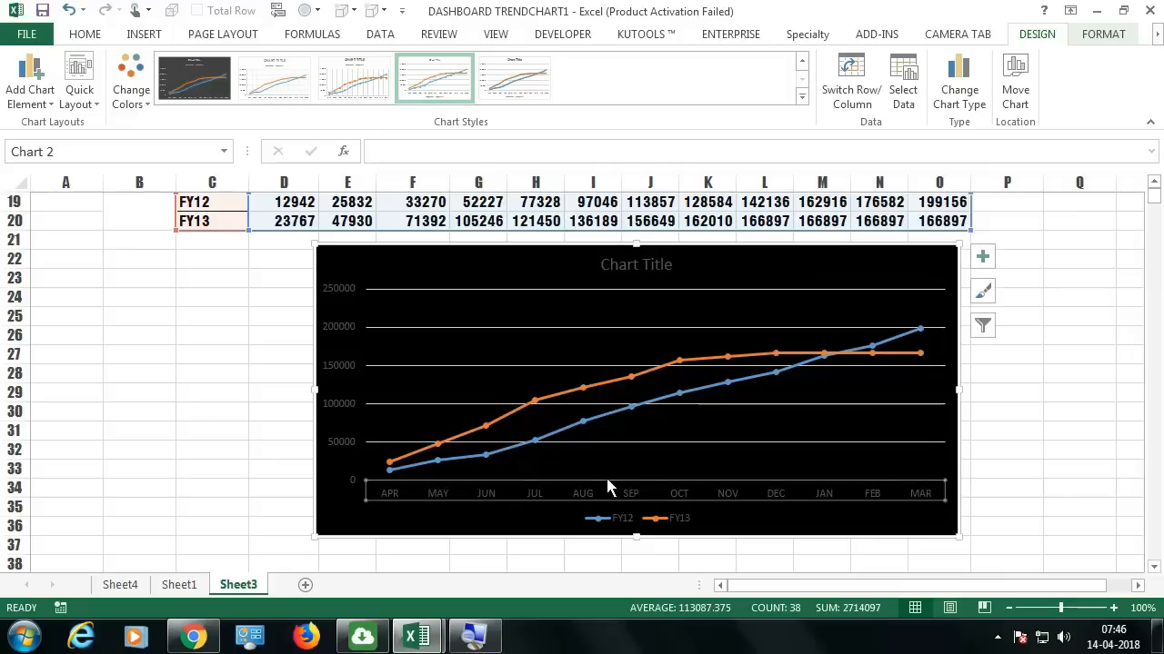
click(81, 36)
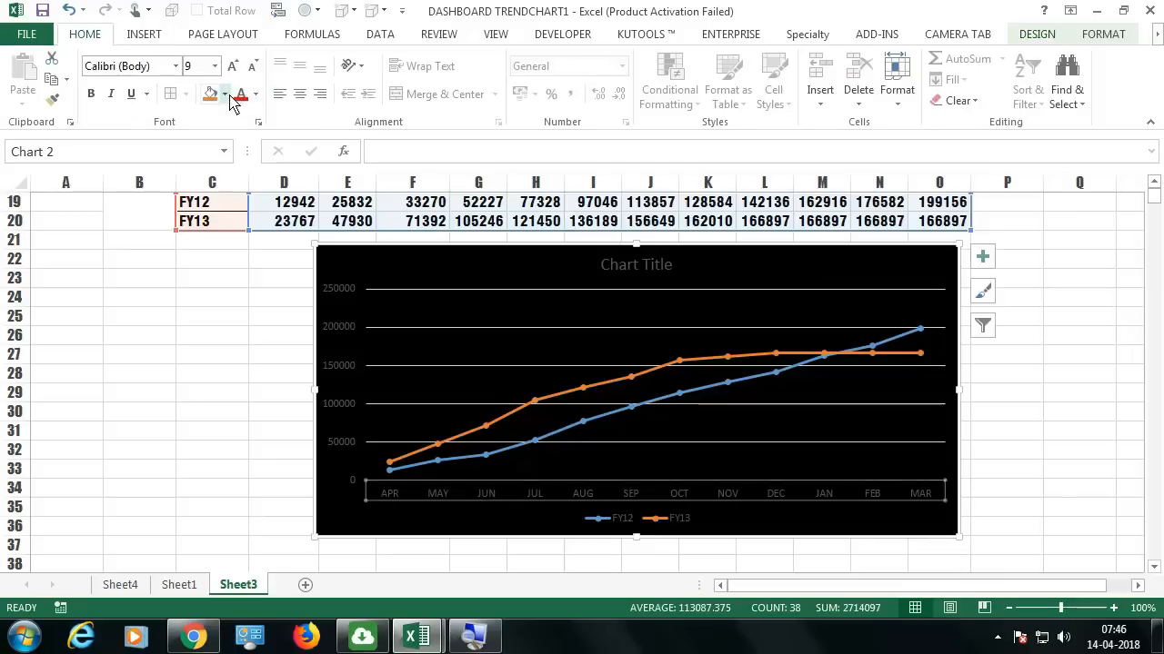
click(224, 93)
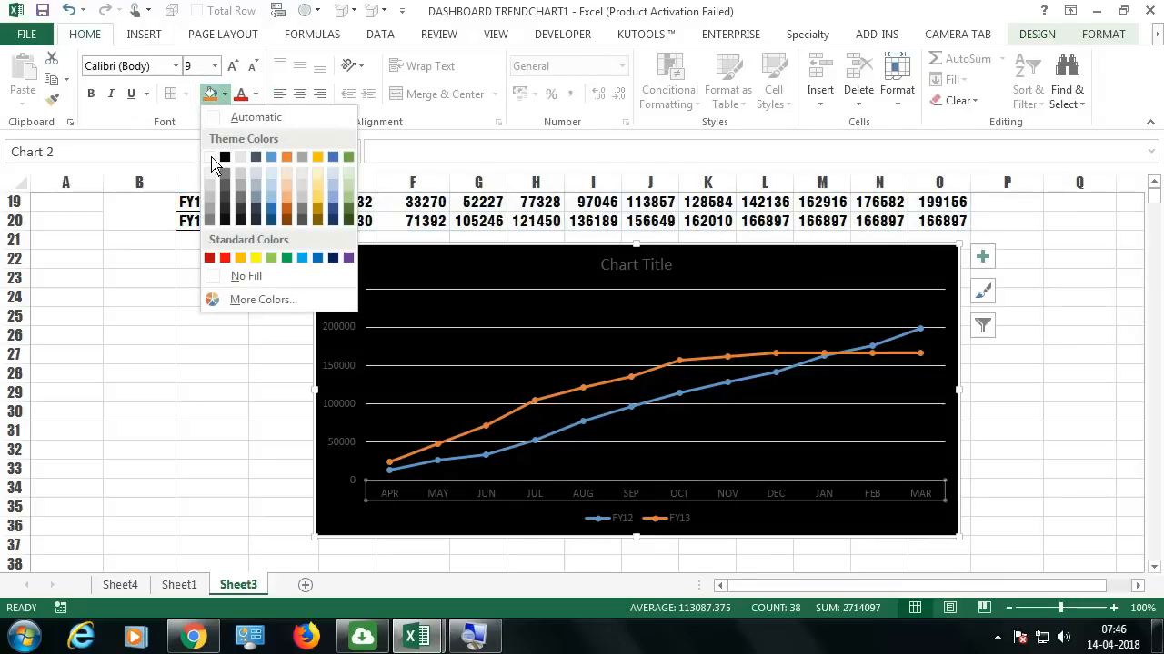
click(225, 259)
click(256, 93)
Step: Set the font colour of the value axis labels, chart title and legend to white
click(339, 403)
click(241, 94)
click(613, 262)
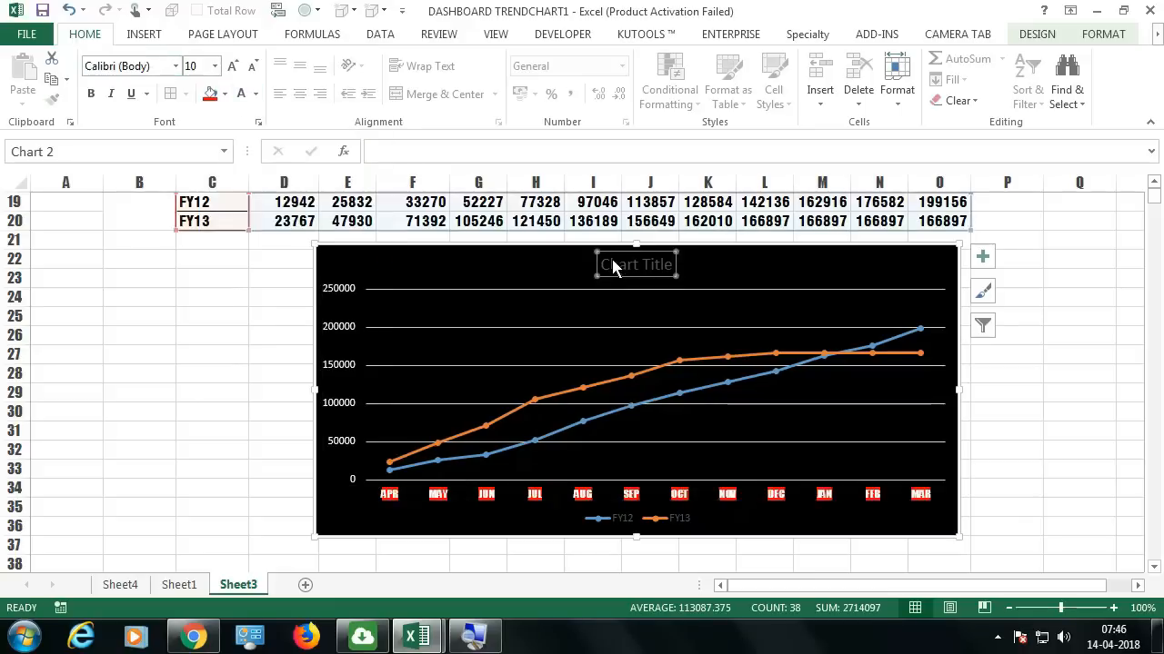
click(241, 94)
click(627, 518)
click(241, 94)
Step: Move the chart up so that it sits directly beneath the cumulative table, then deselect it
drag(707, 268, 729, 259)
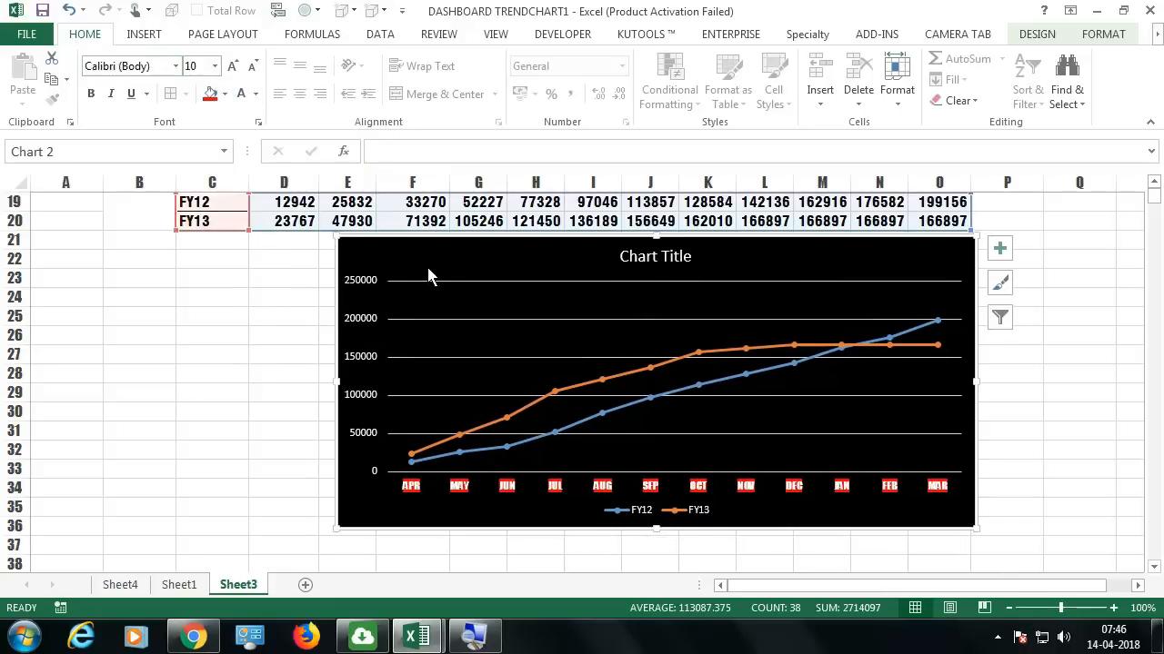
drag(428, 273, 411, 275)
click(233, 320)
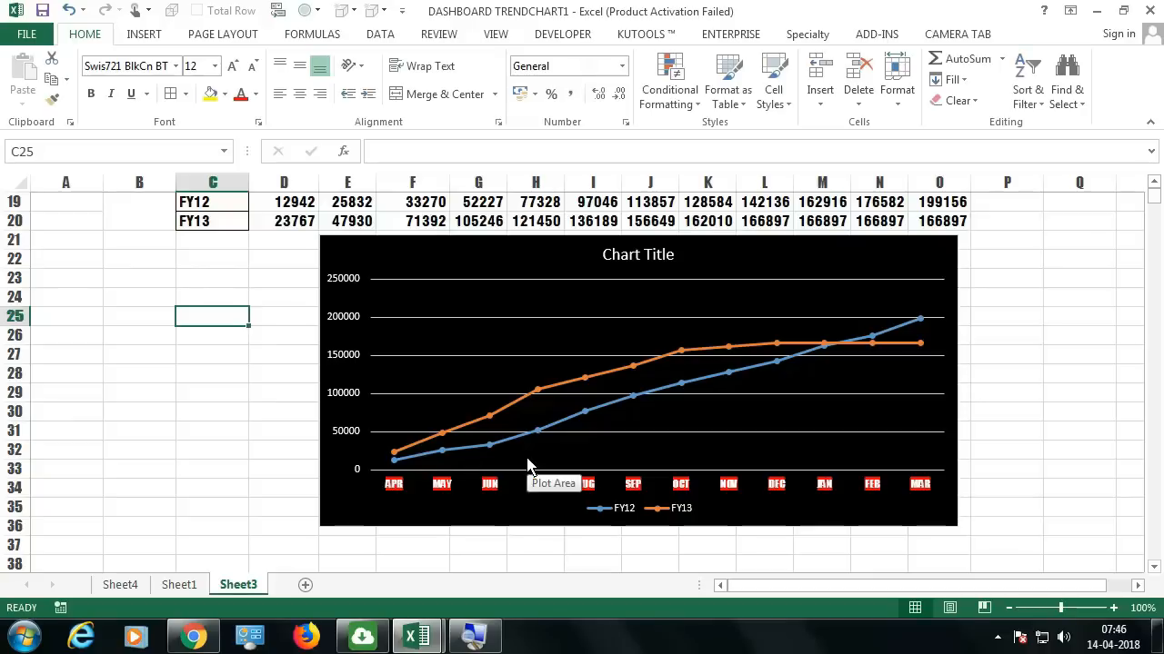
Step: Test the brand dropdown in B14 by choosing ADIDAS, REEBOK and MAX AIR in turn, checking the chart's response
scroll(310, 427, up, 2)
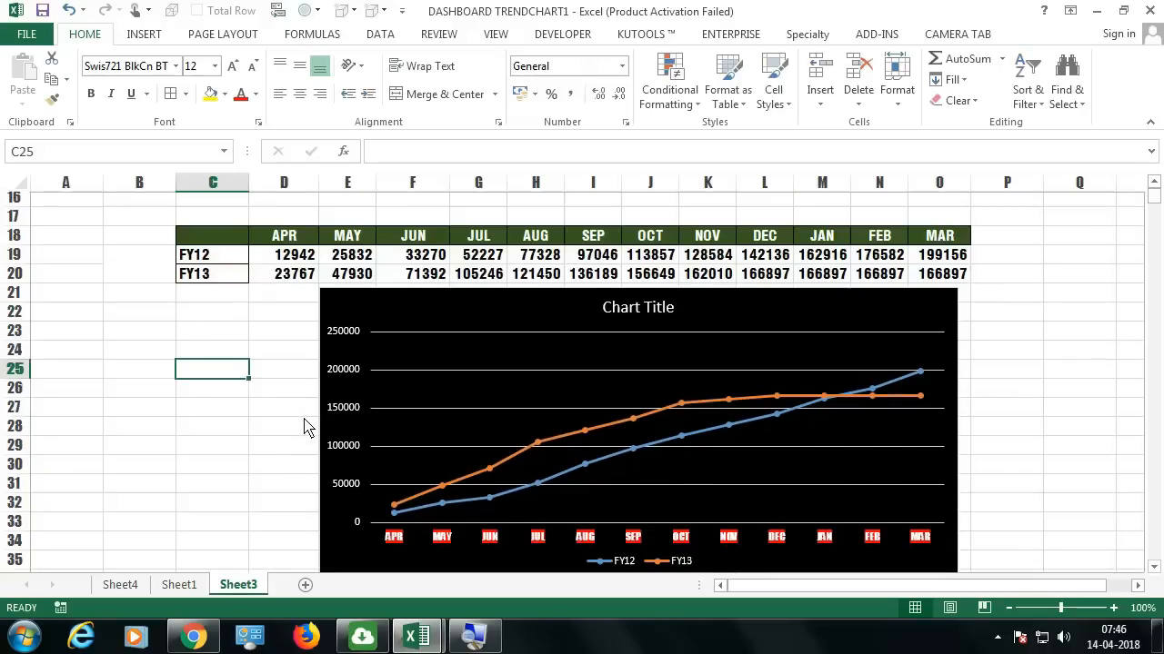
scroll(182, 300, up, 1)
click(141, 234)
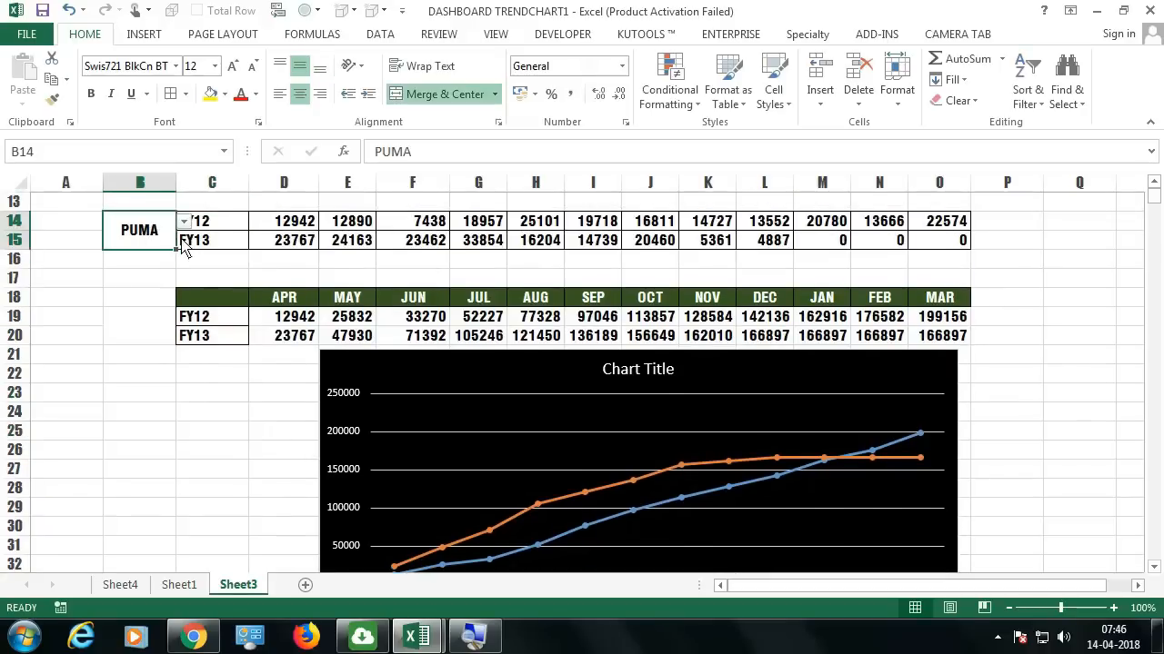
click(184, 221)
click(138, 261)
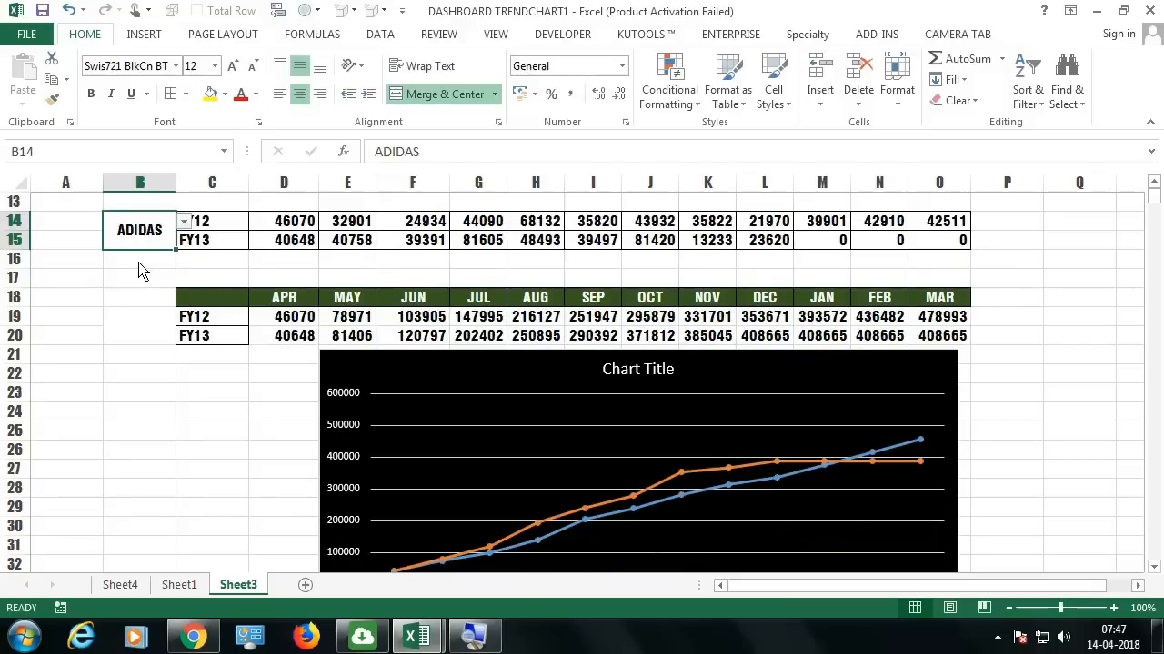
scroll(138, 266, down, 1)
scroll(139, 264, up, 1)
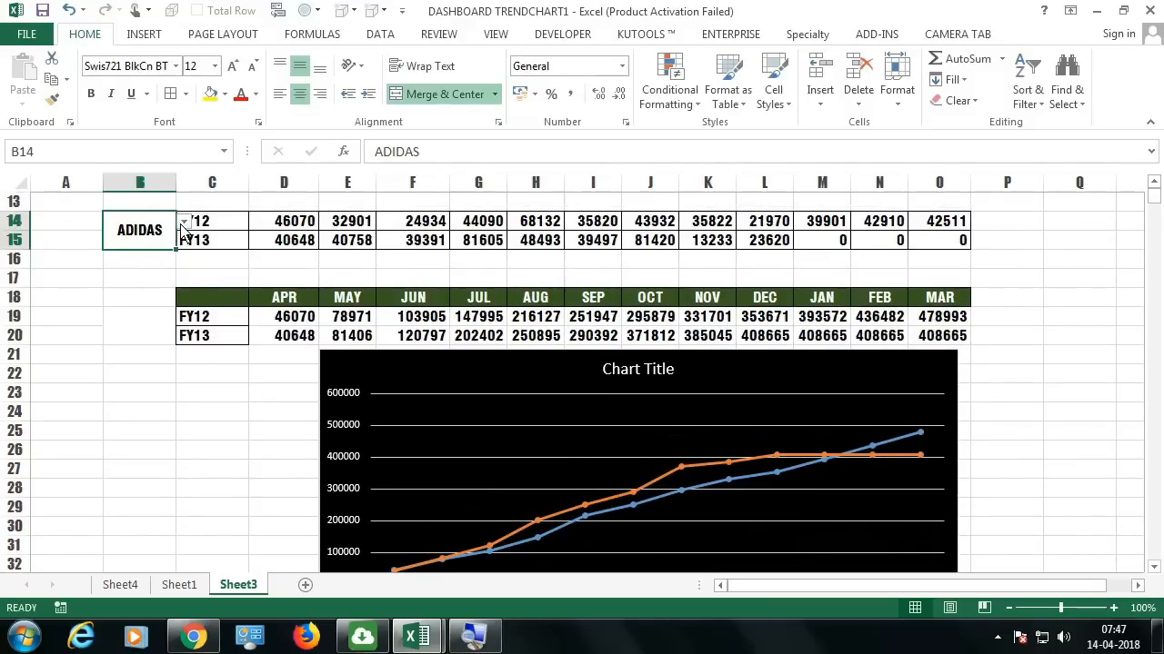
click(184, 221)
click(141, 282)
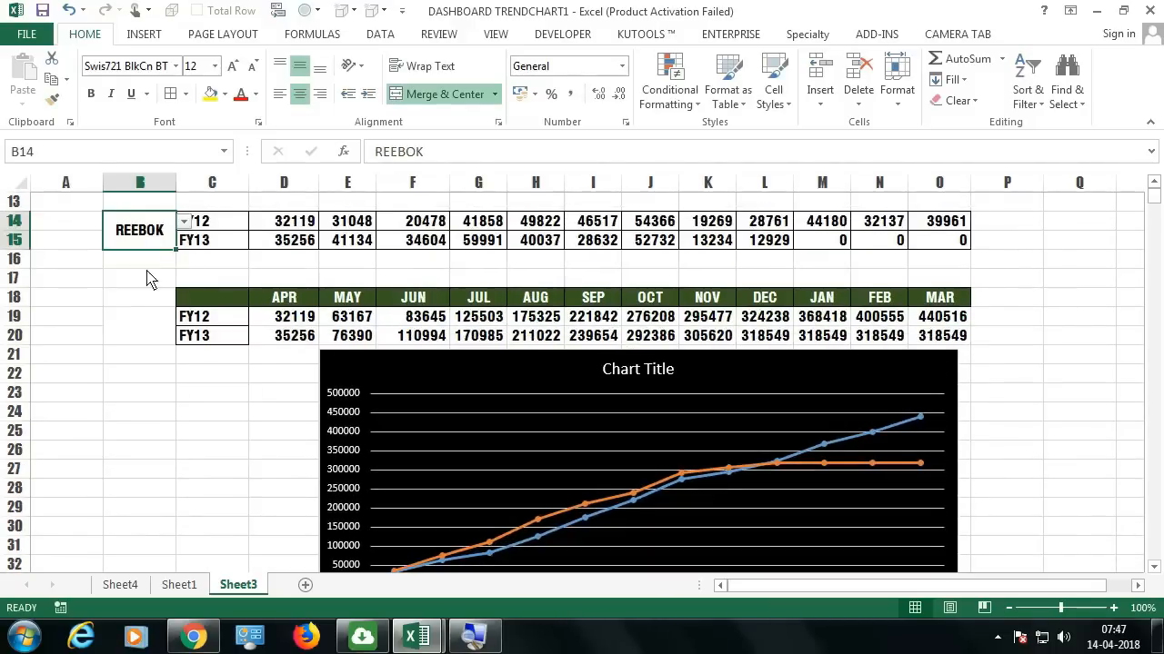
click(183, 221)
click(128, 308)
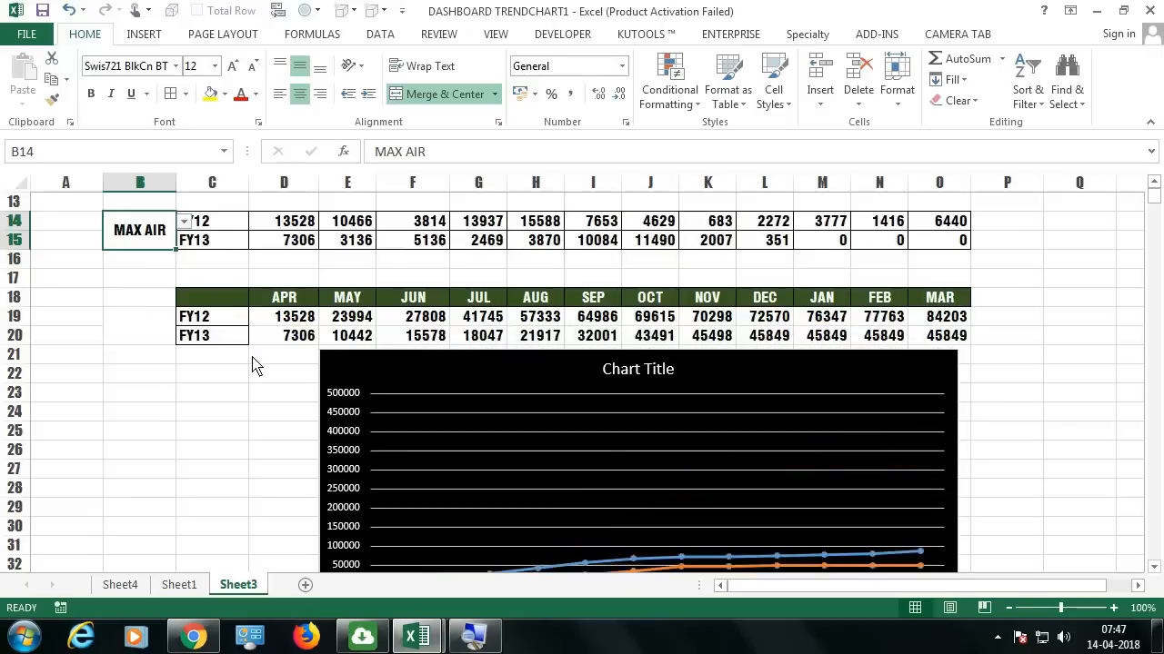
scroll(393, 372, down, 3)
scroll(393, 376, up, 1)
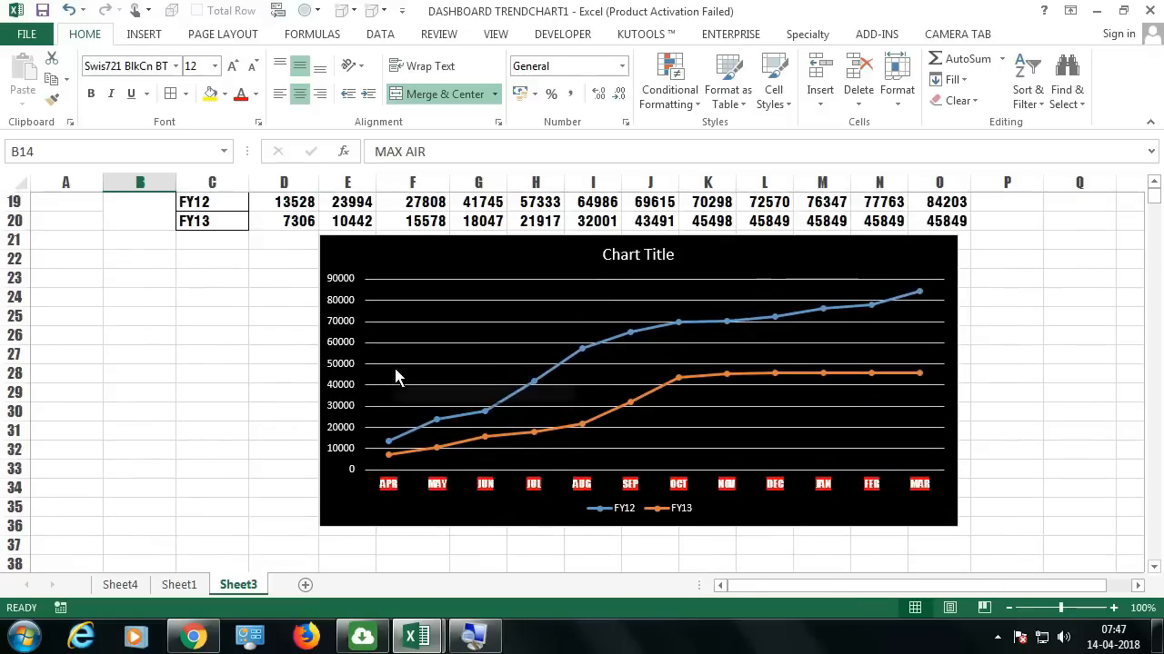
scroll(387, 401, up, 1)
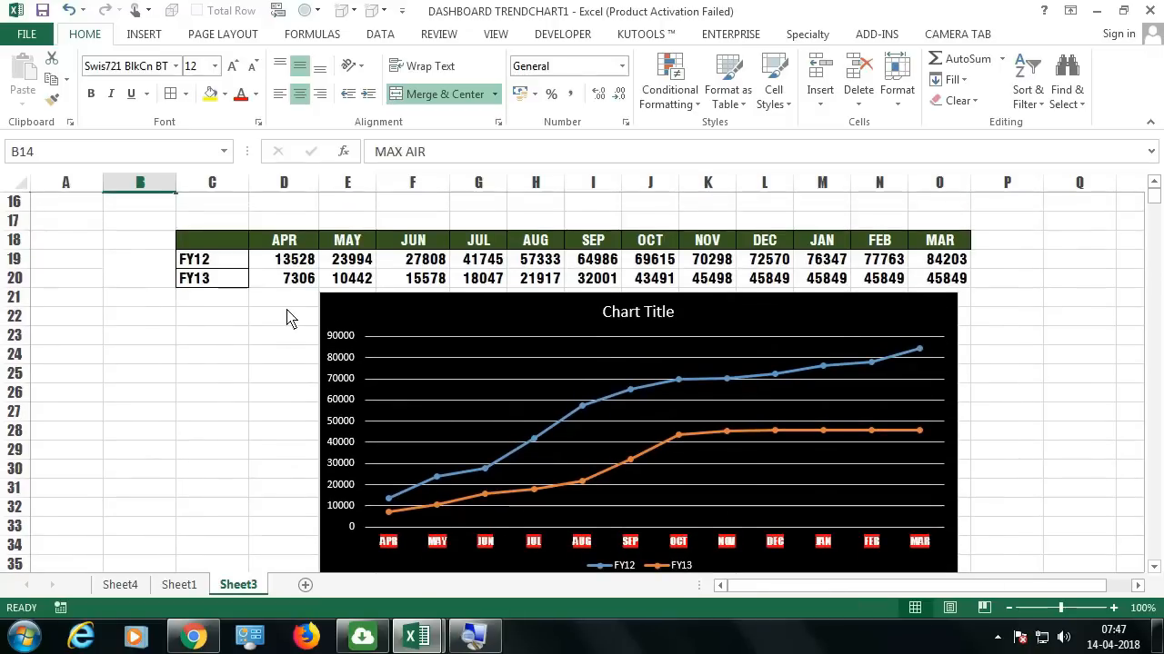
Step: Shift the chart right to clear column D and paste a copy of the brand names from B3:B12 at D22
drag(288, 300, 269, 549)
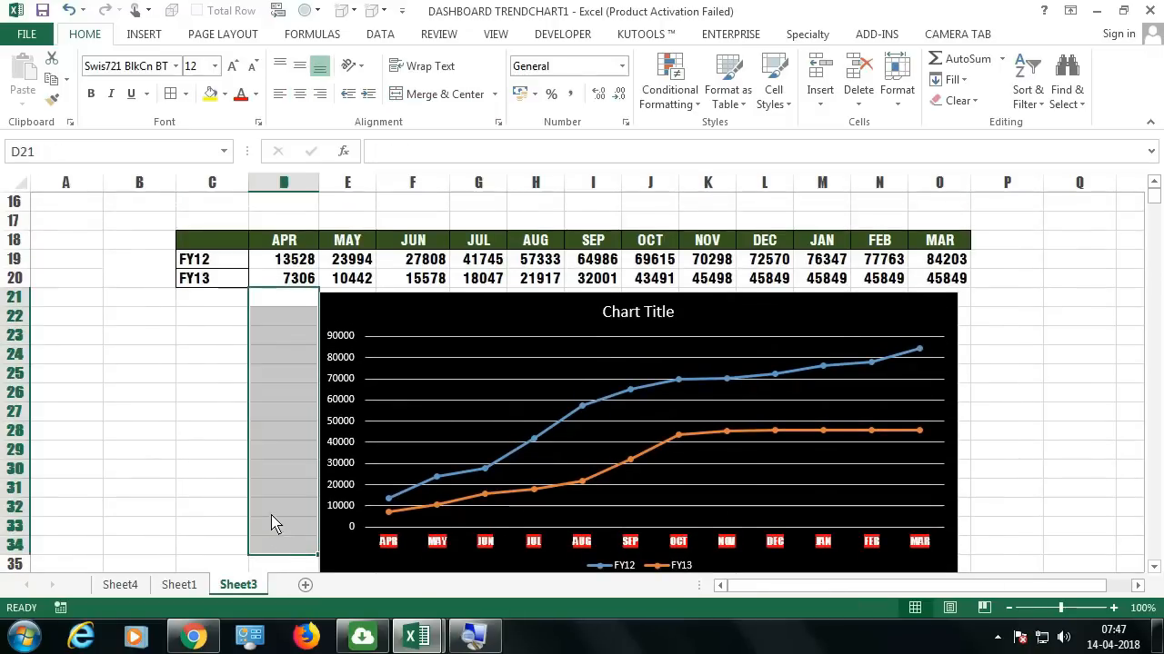
drag(359, 323, 382, 317)
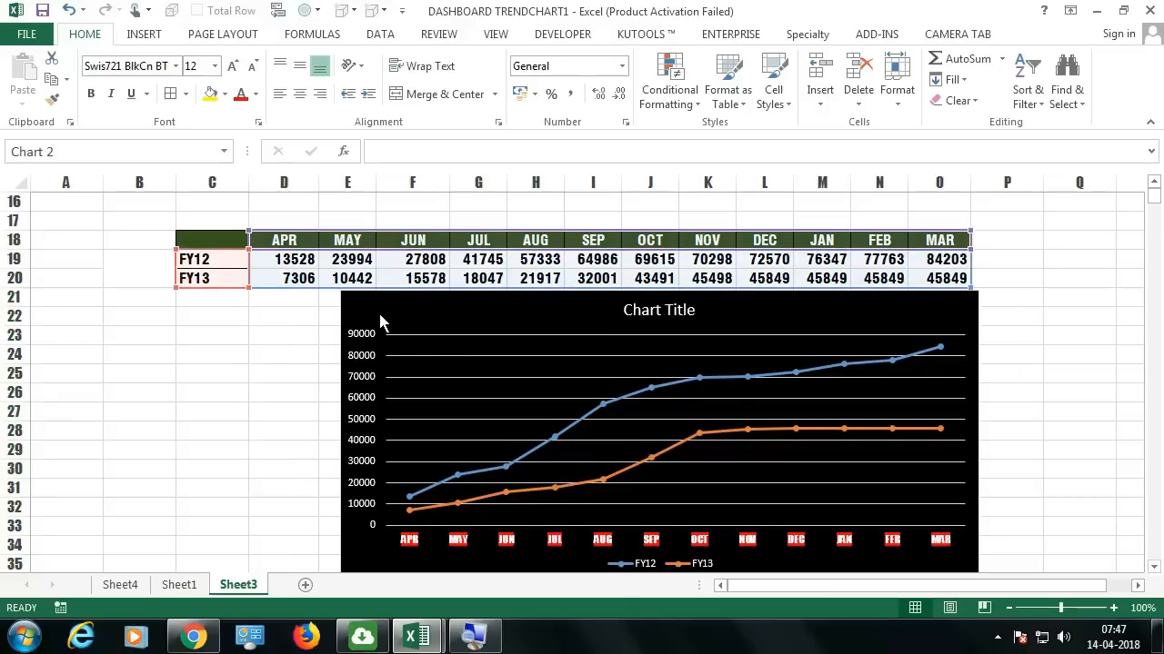
scroll(270, 337, up, 2)
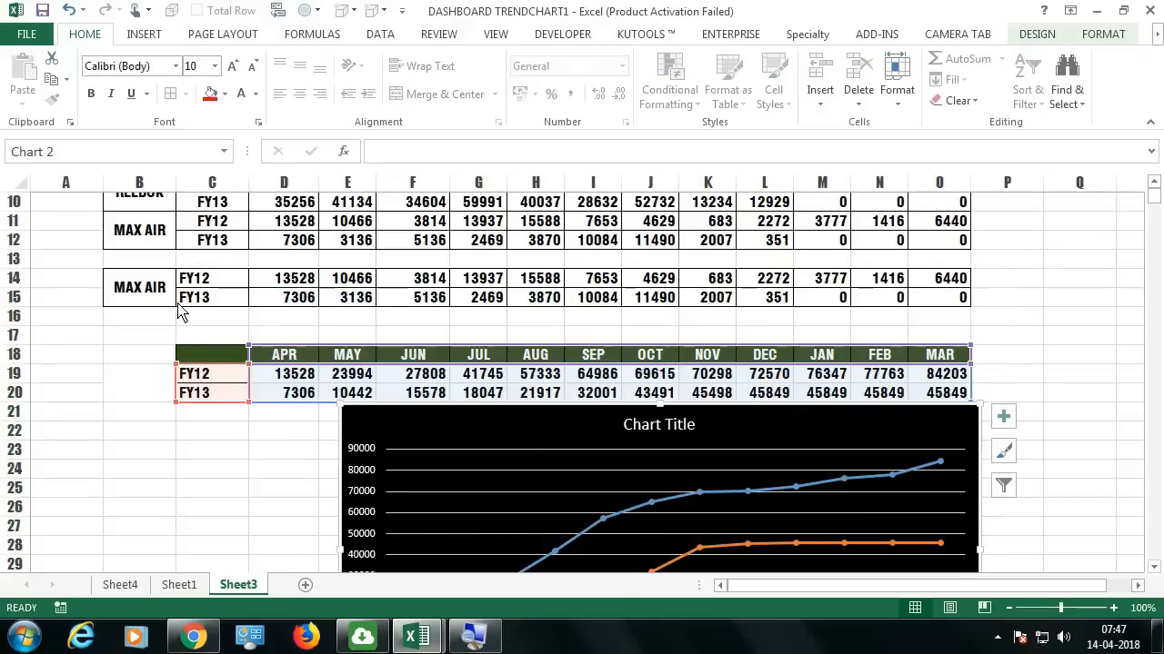
scroll(179, 307, up, 3)
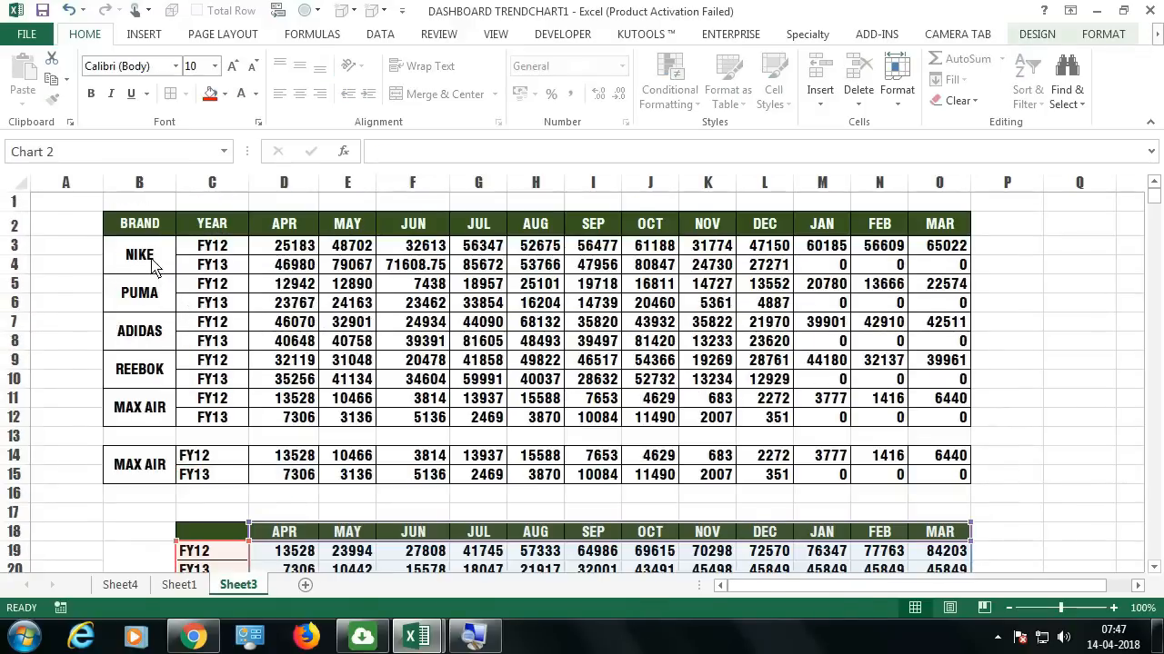
drag(151, 254, 152, 409)
key(ctrl+c)
scroll(163, 400, down, 4)
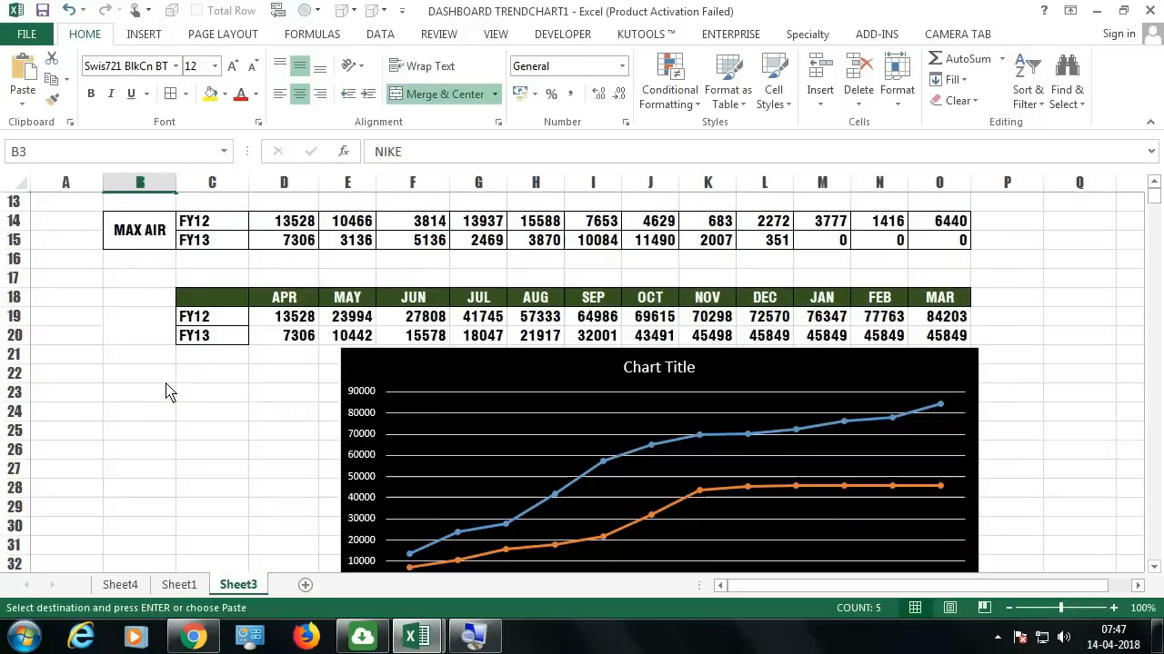
click(282, 383)
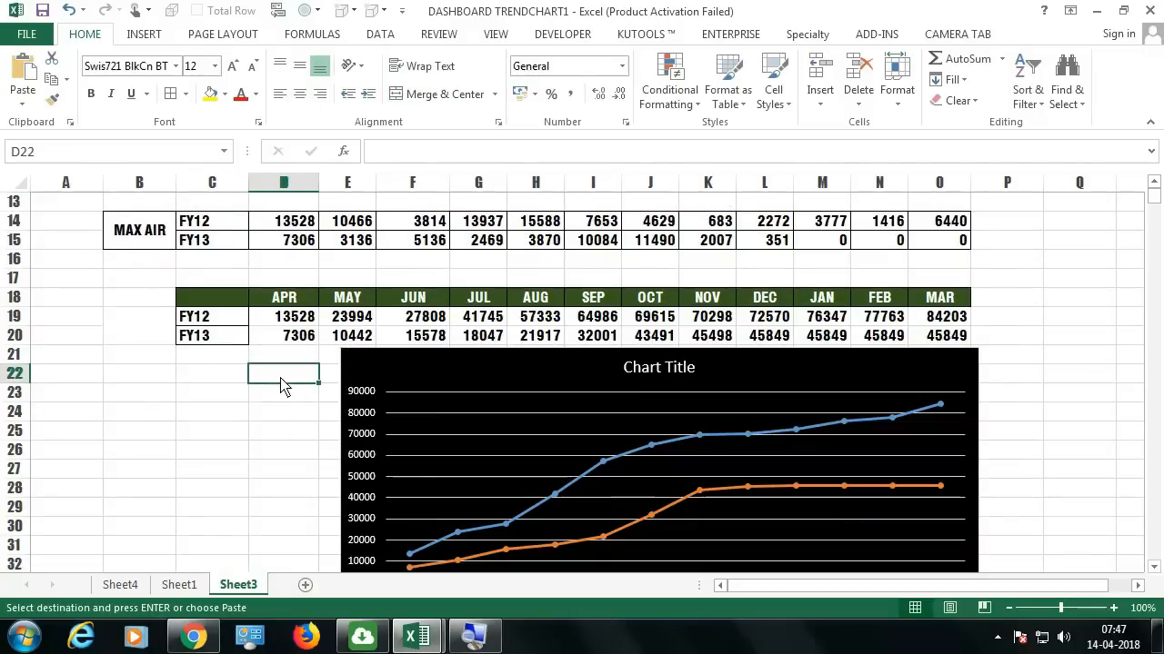
key(ctrl+v)
Step: Place the brand list in D24:D33 and align the chart's left edge with the start of column E
scroll(352, 368, down, 3)
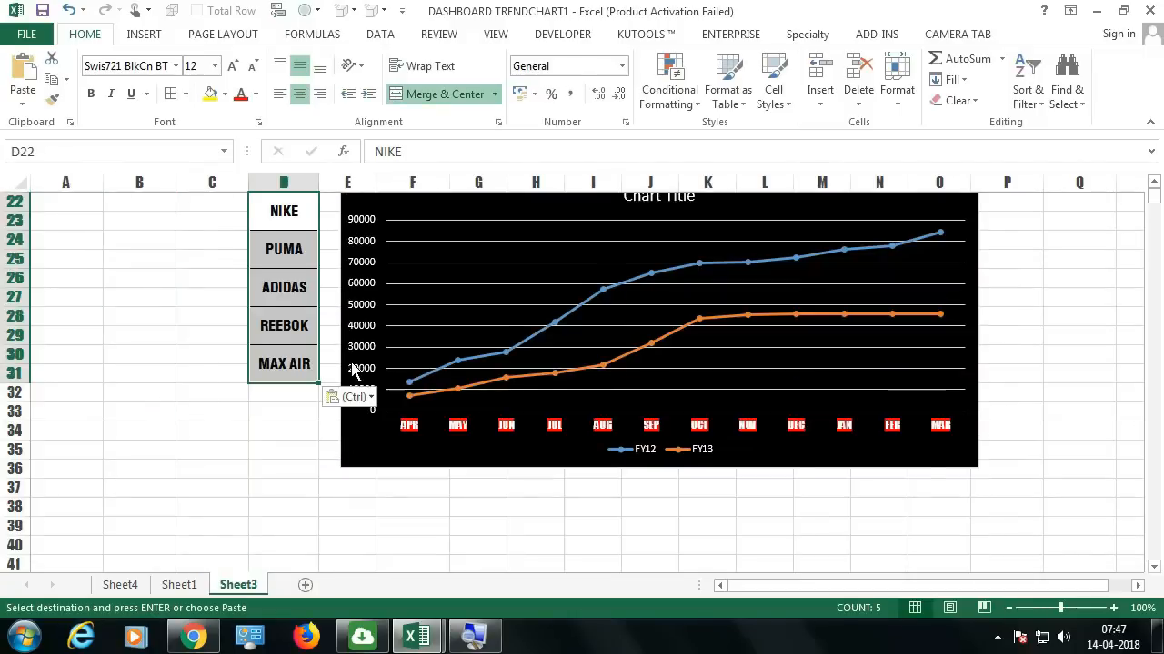
scroll(353, 368, up, 3)
drag(289, 271, 276, 427)
Step: Step through the brand cells in column D from NIKE to MAX AIR to examine them as chart selectors
click(276, 340)
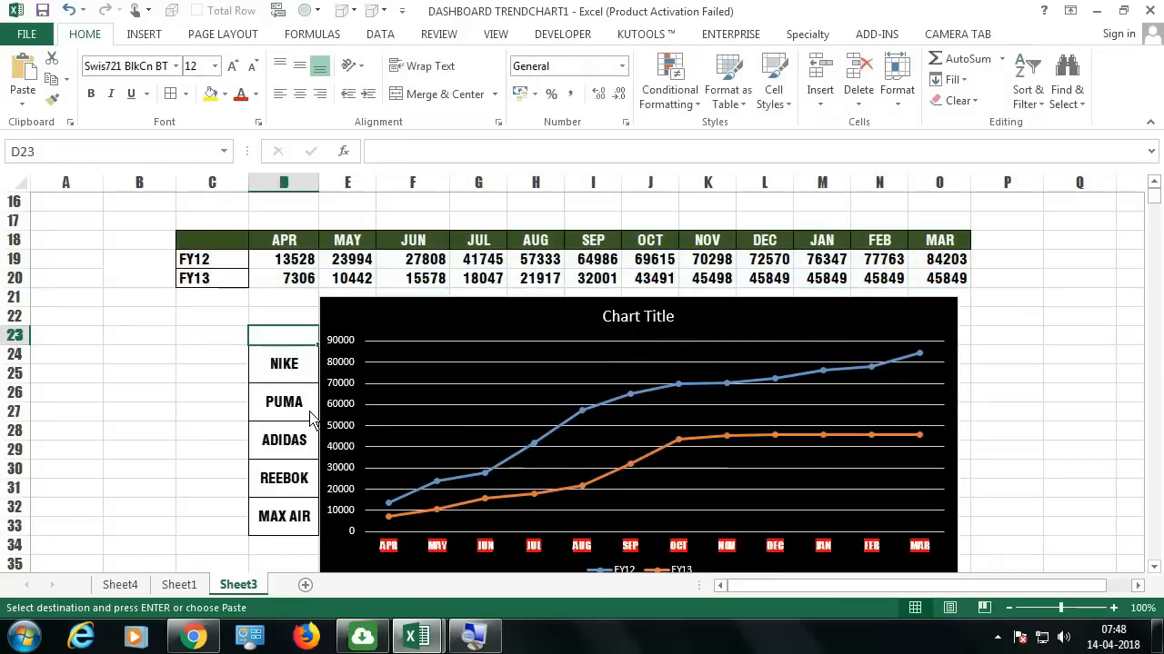
key(Down)
key(Down)
key(Down)
key(Down)
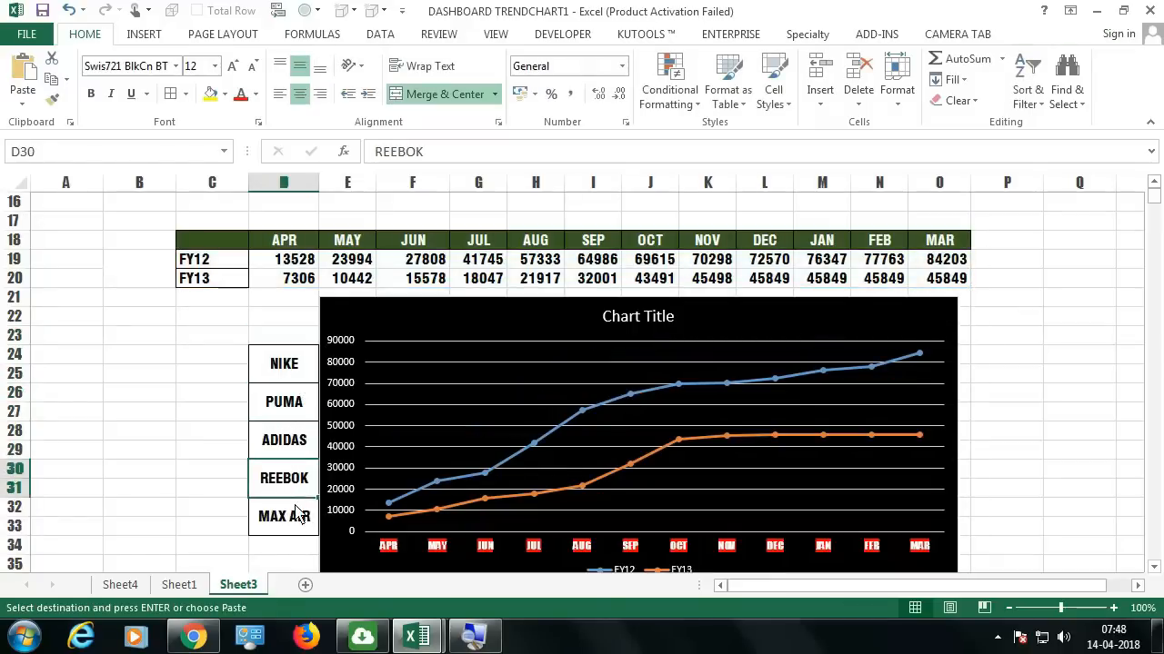
key(Down)
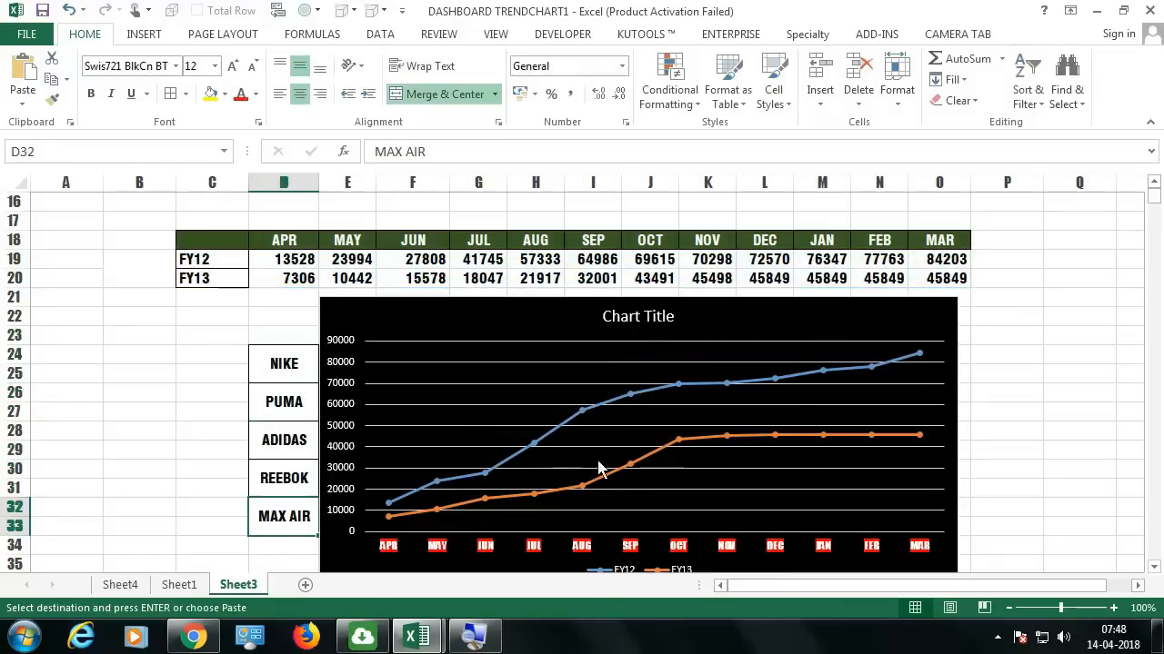
click(281, 366)
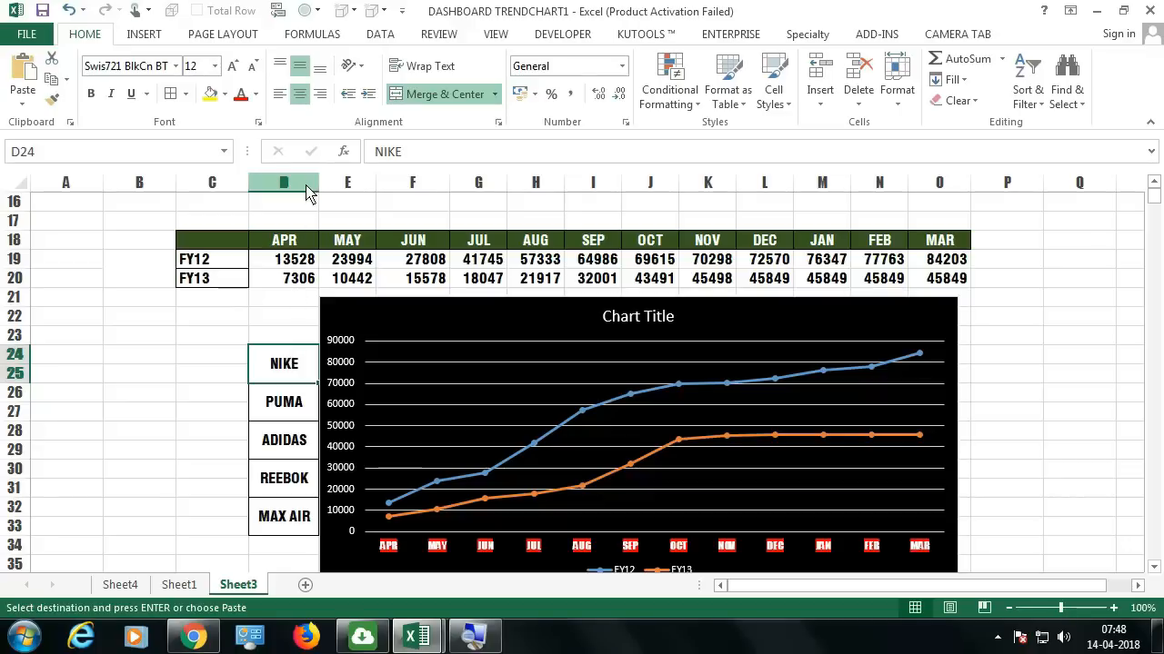
click(290, 411)
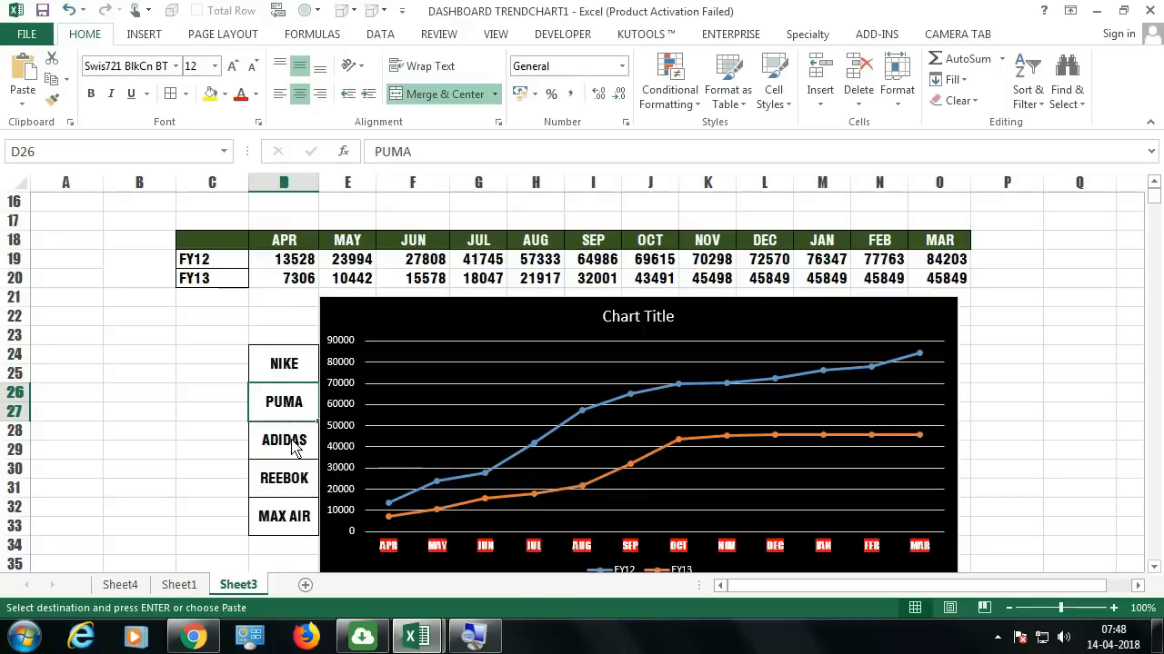
click(295, 444)
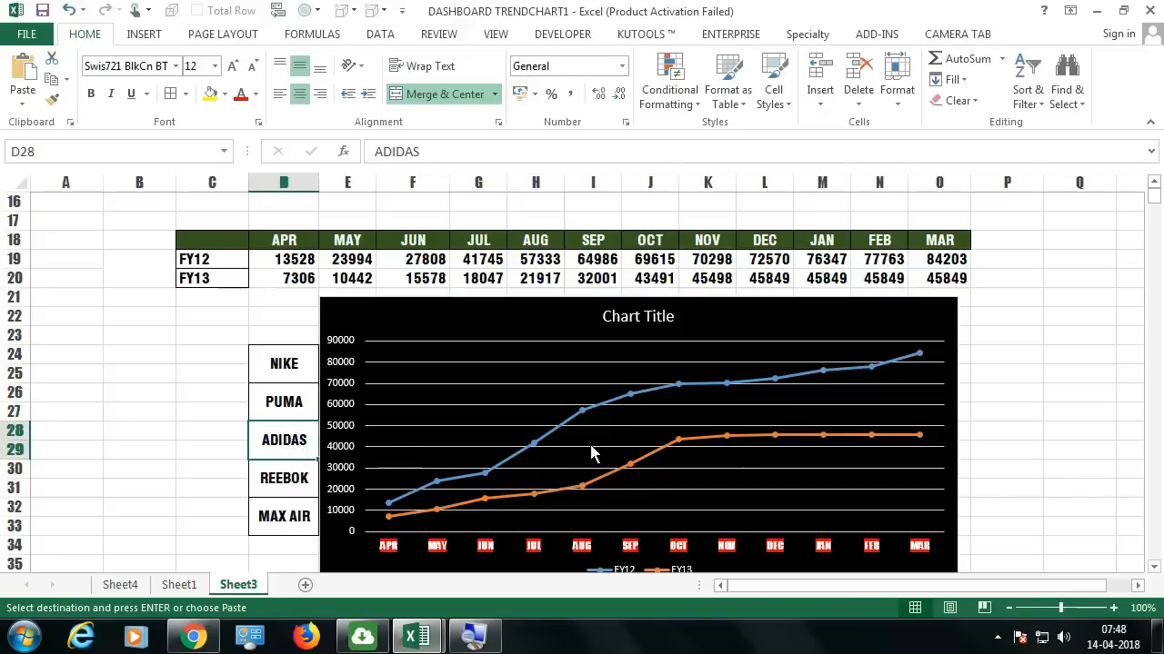
mouse_move(663, 452)
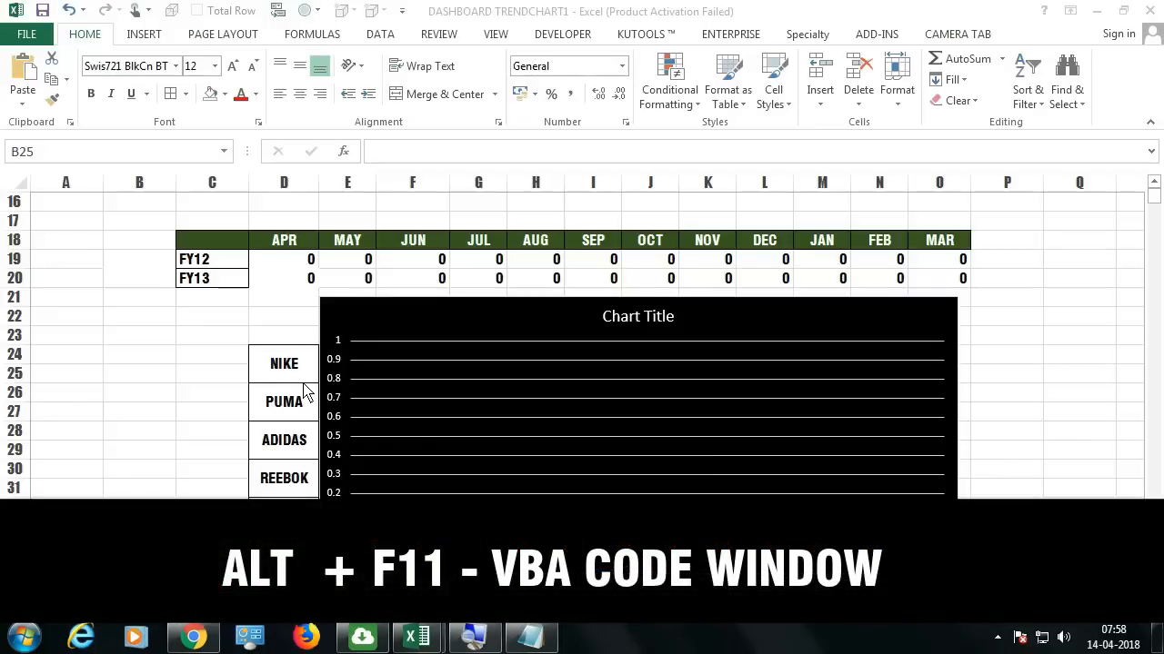
Step: Switch to the VBA editor, open the code window of Sheet3 and add an empty Worksheet_SelectionChange procedure
key(alt+F11)
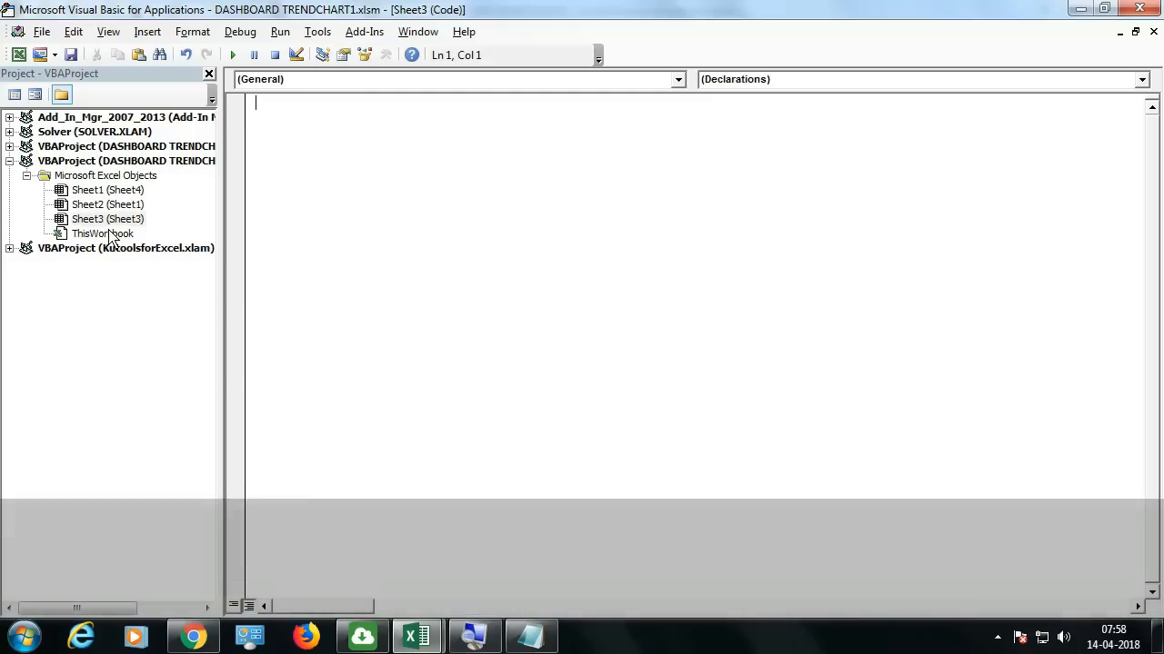
key(alt+F11)
key(alt+F11)
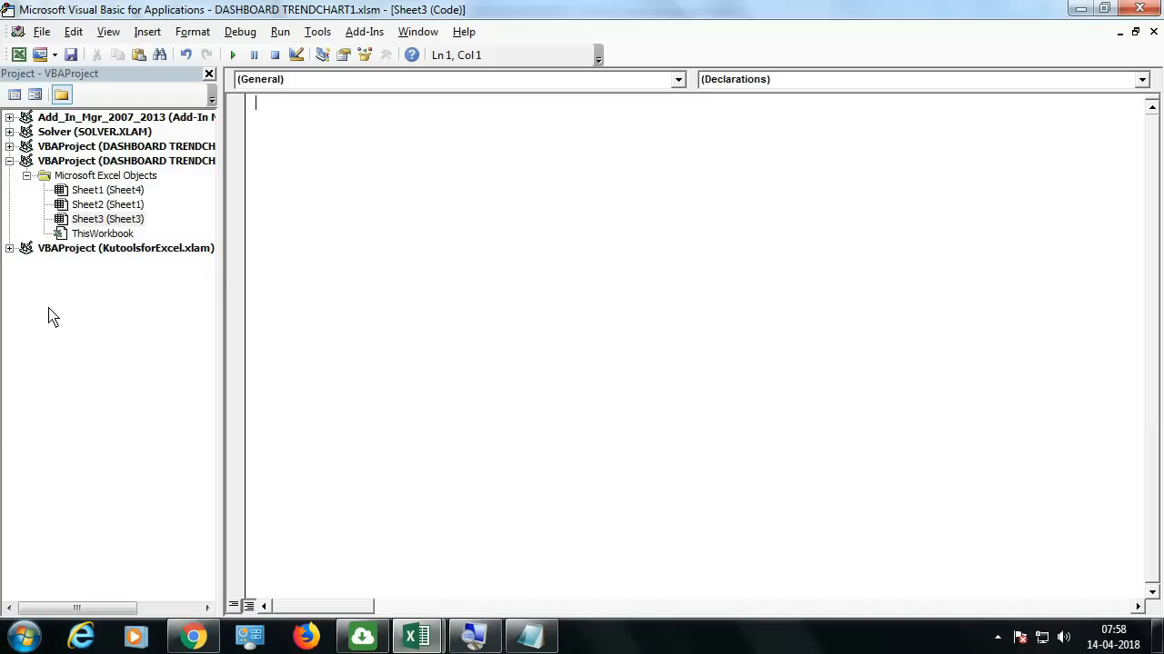
right_click(87, 224)
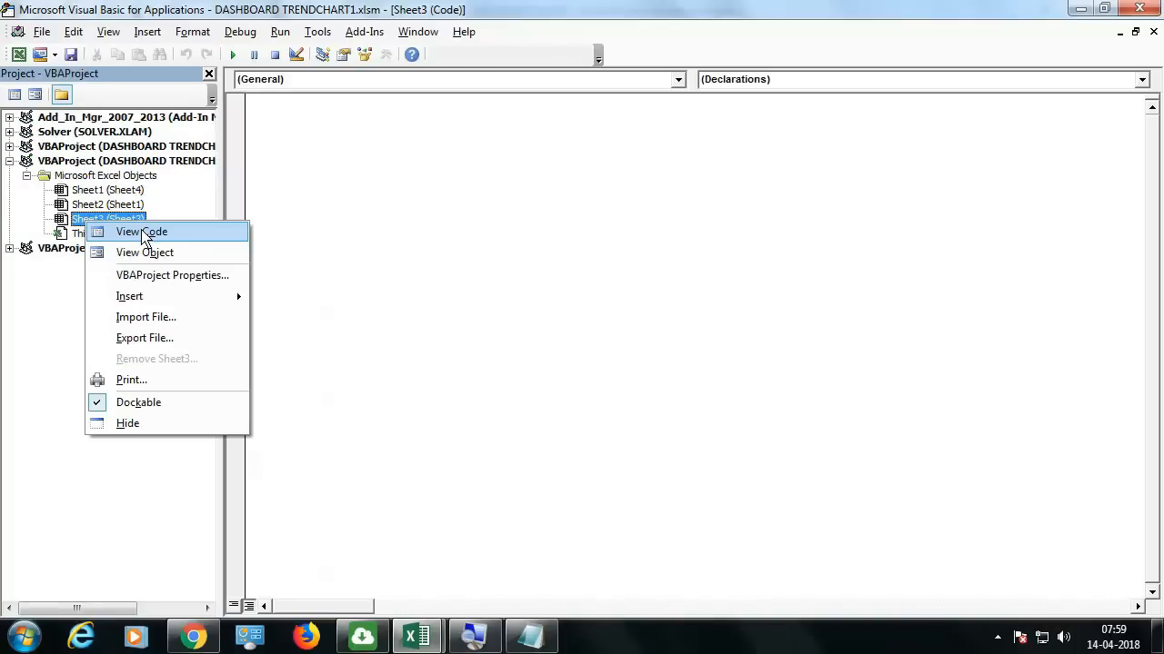
click(146, 234)
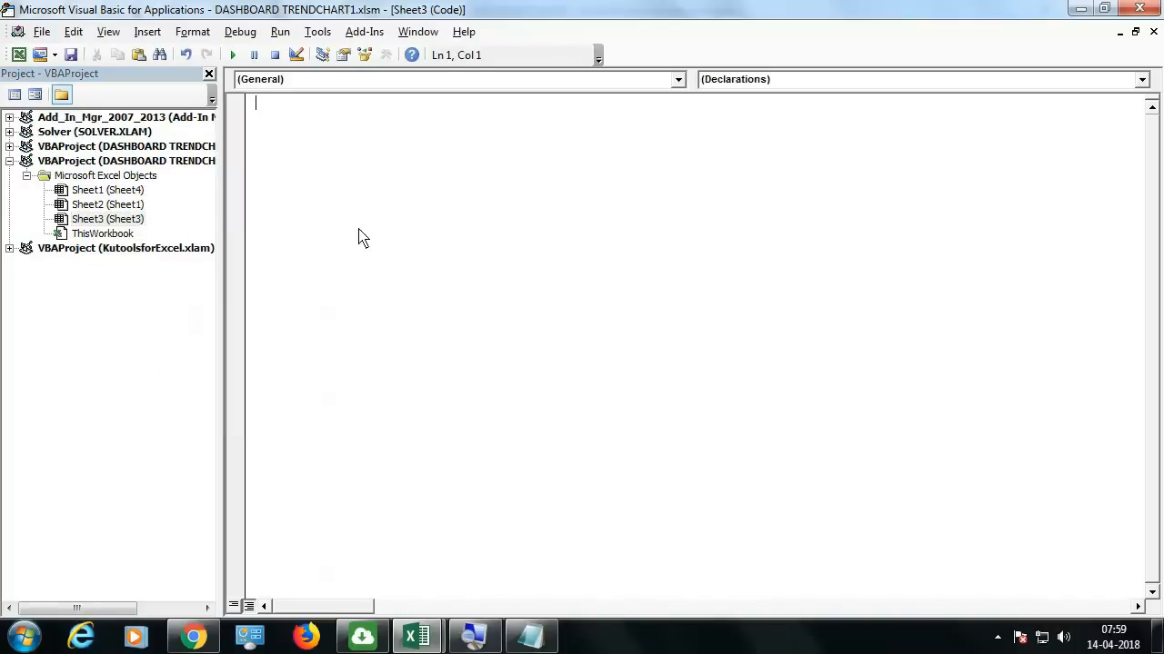
click(396, 83)
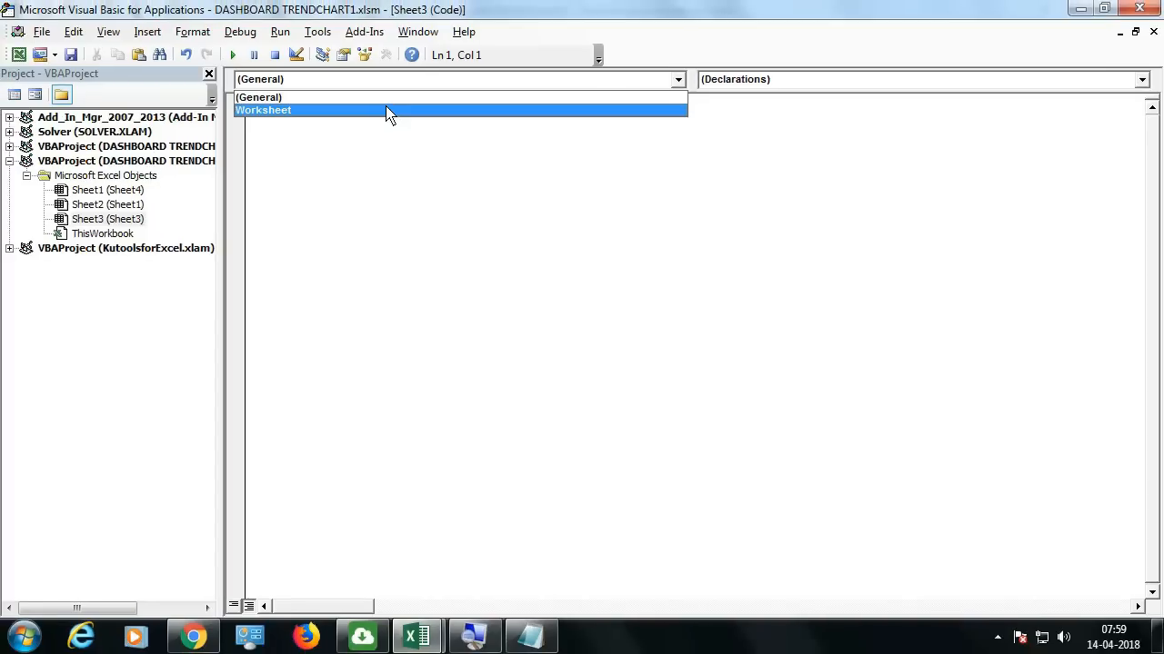
click(382, 110)
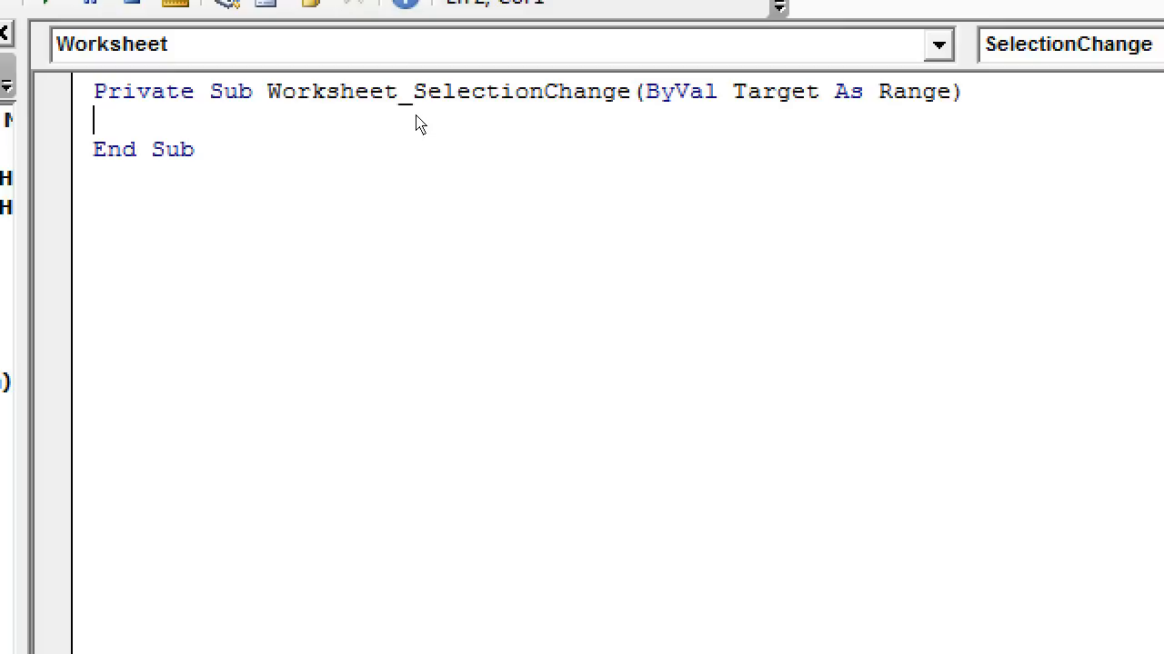
Step: Add blank lines inside the Worksheet_SelectionChange procedure to make room for its code
key(Return)
key(Return)
key(Return)
key(Return)
key(Return)
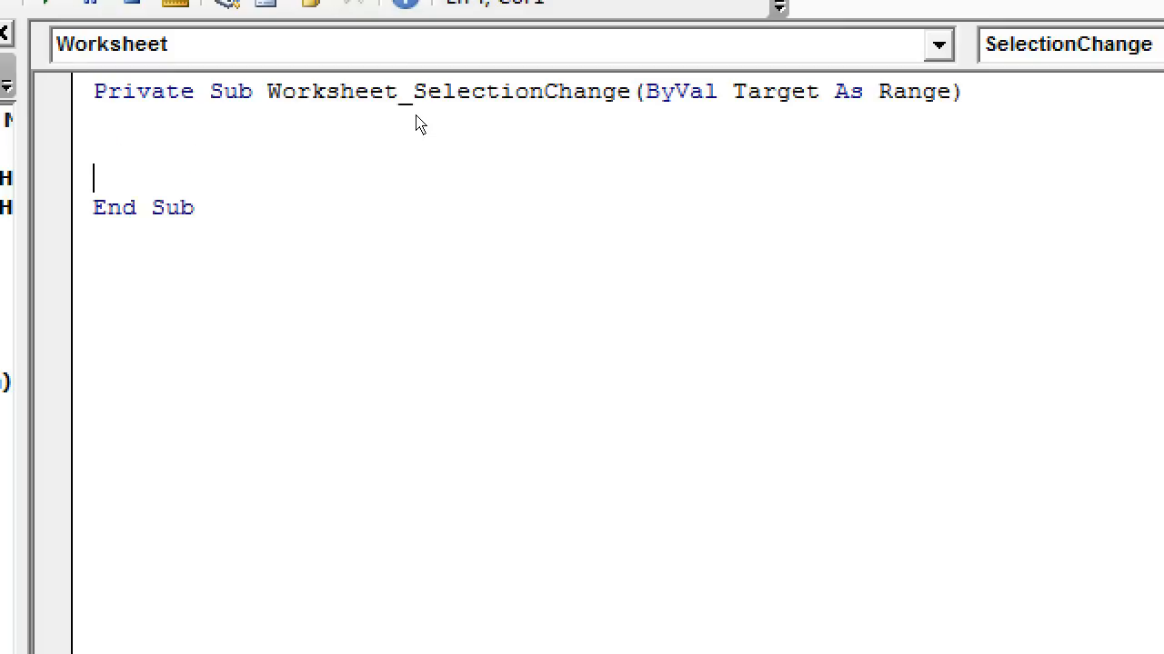
key(Up)
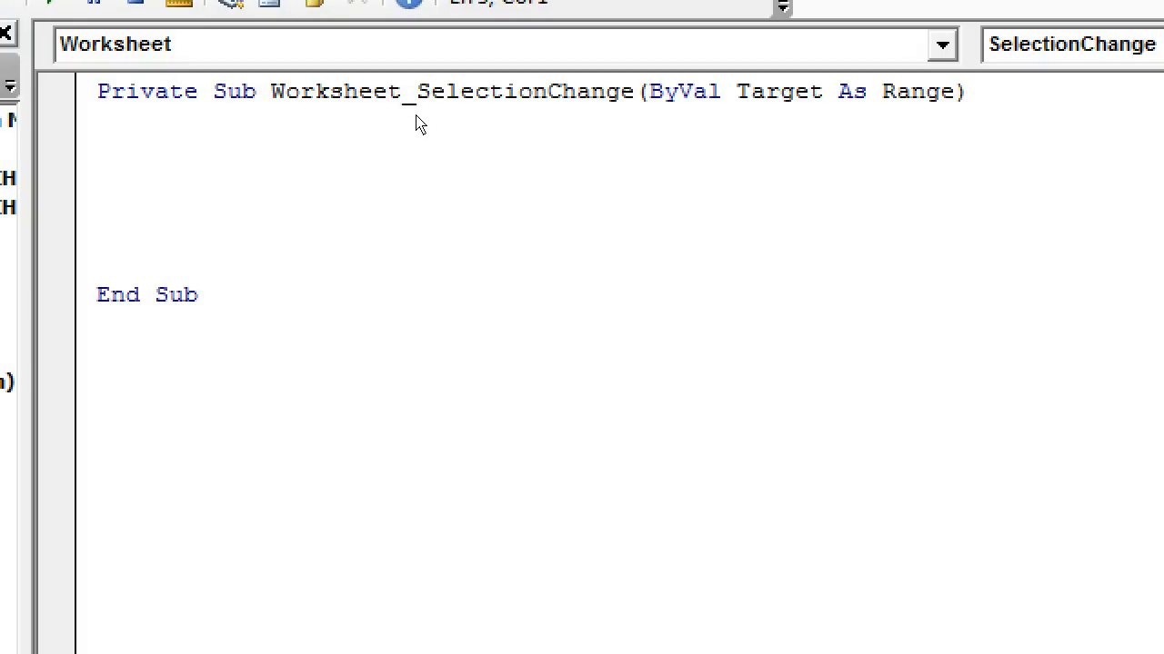
Step: Switch to the Excel worksheet and examine the column and row positions of the brand cells from NIKE to MAX AIR
key(alt+F11)
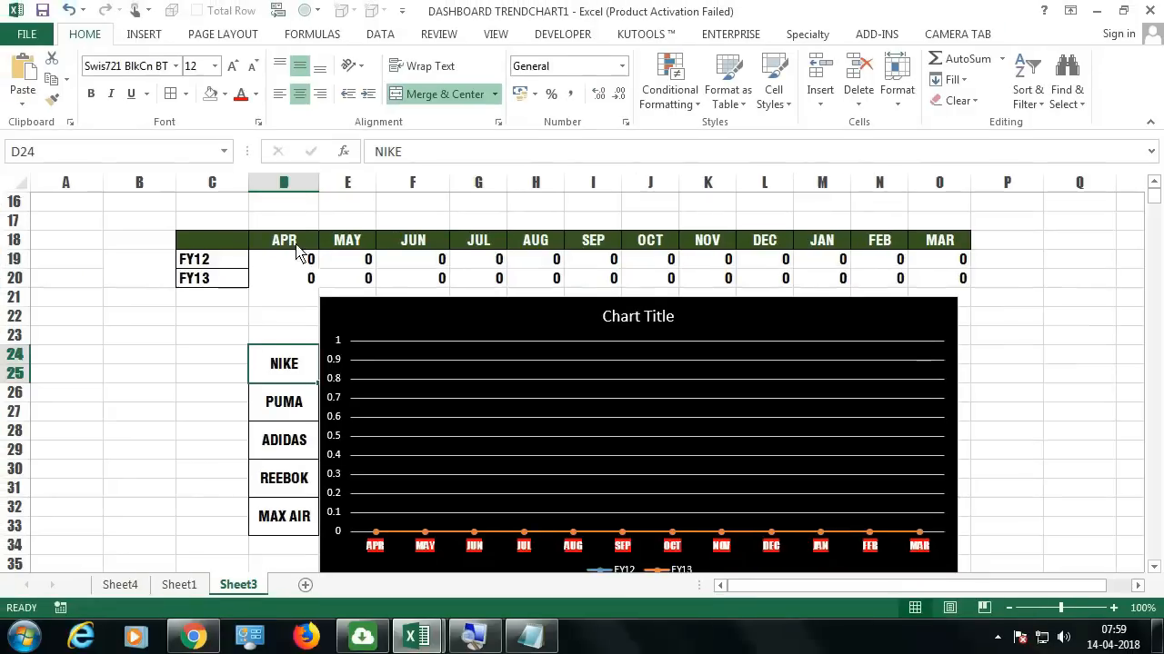
drag(286, 369, 301, 520)
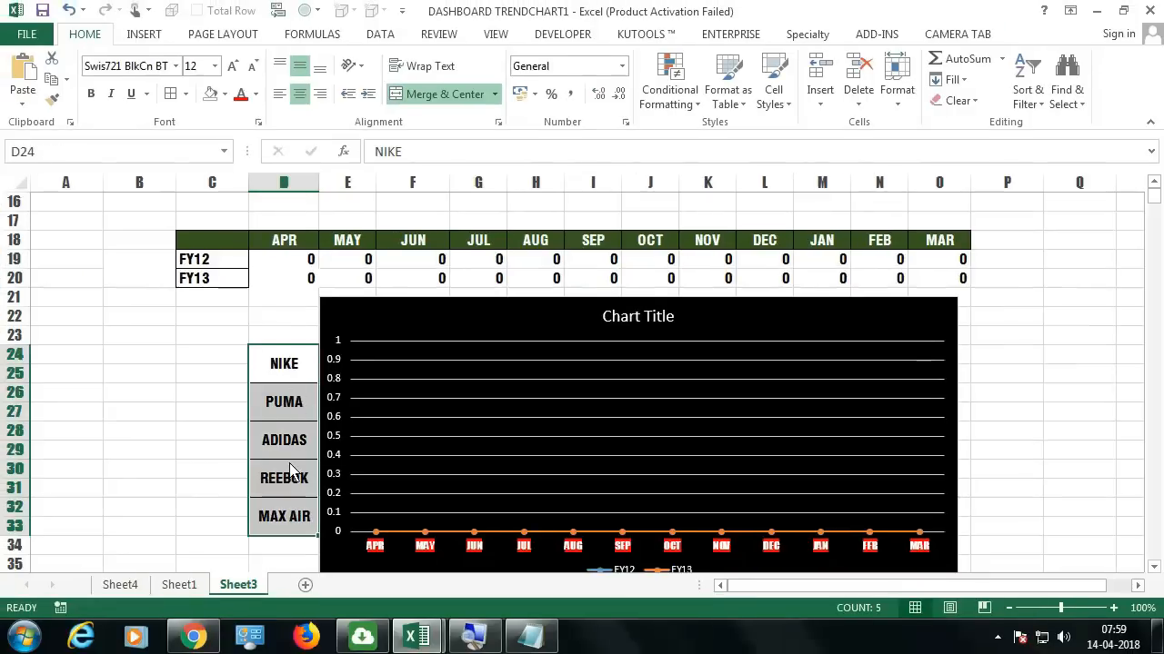
click(282, 382)
click(282, 411)
click(284, 382)
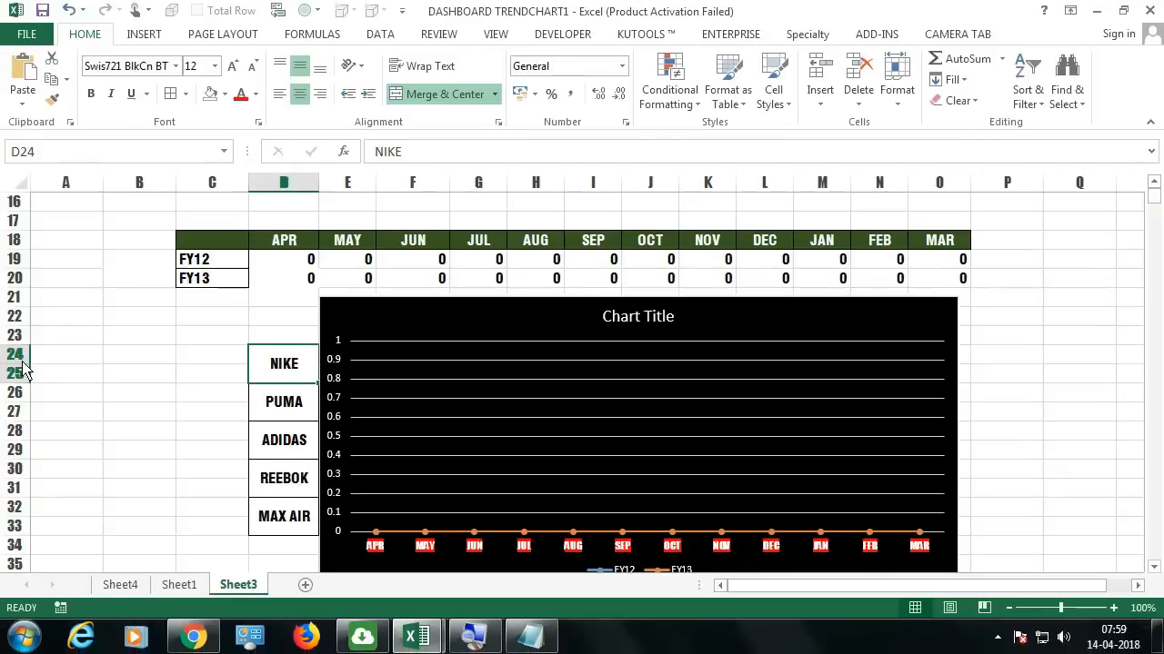
click(284, 525)
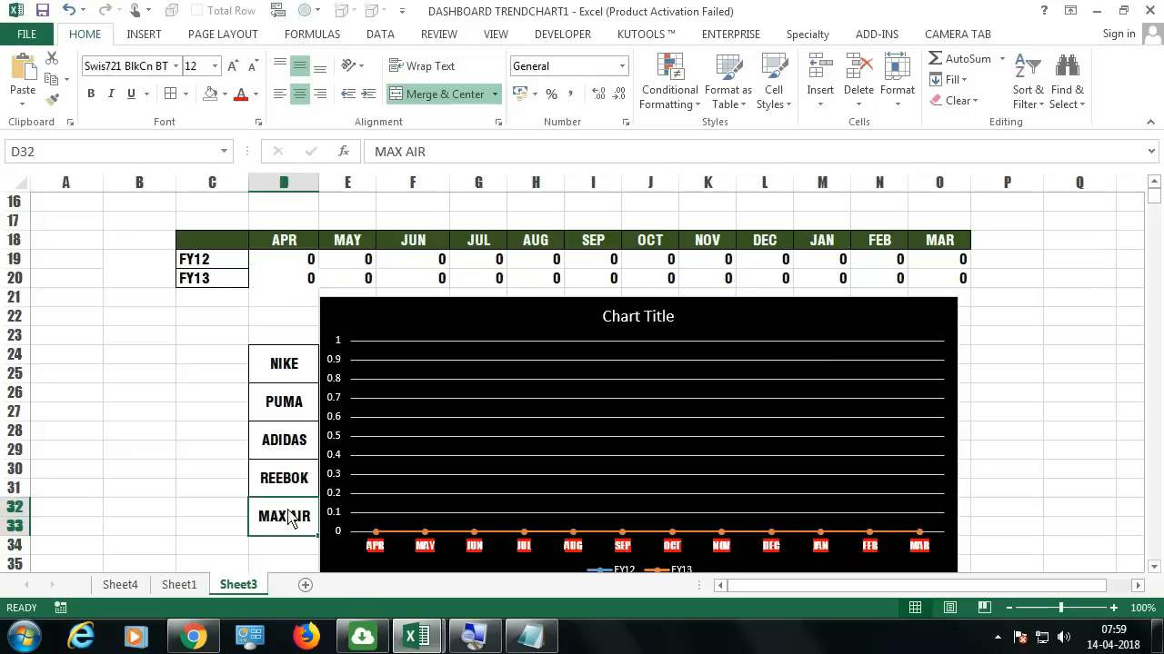
drag(293, 372, 287, 527)
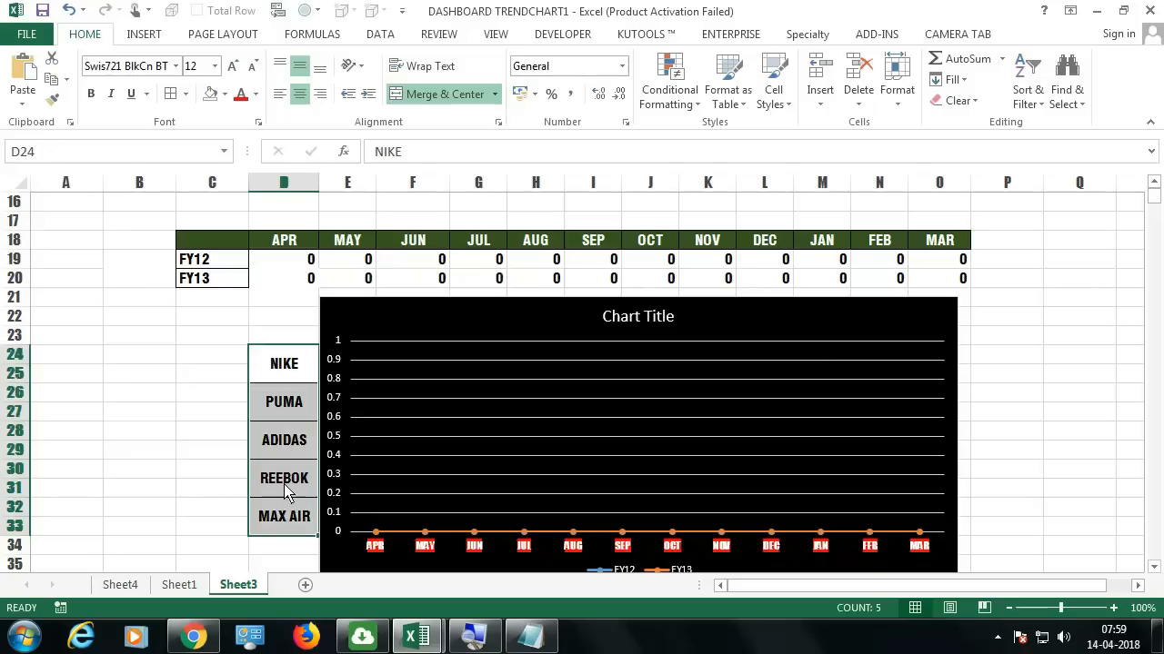
click(286, 520)
click(289, 478)
click(291, 441)
click(284, 374)
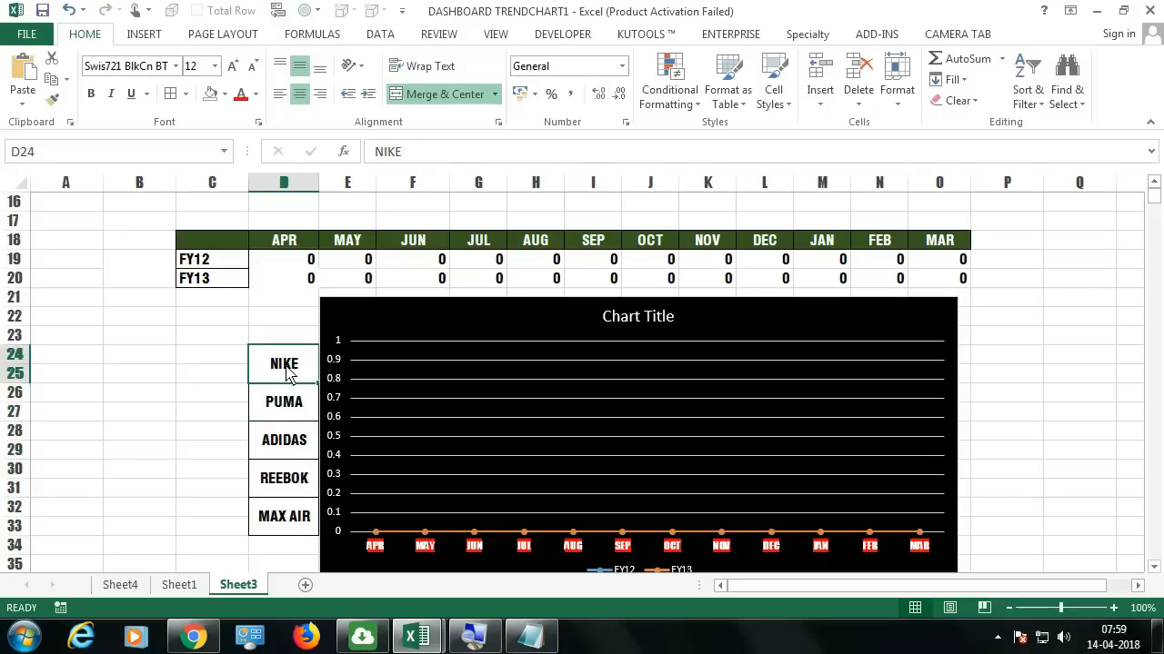
Step: Return to the VBA editor and enter the condition If Target.Column = 4 Then in the SelectionChange procedure
key(alt+Tab)
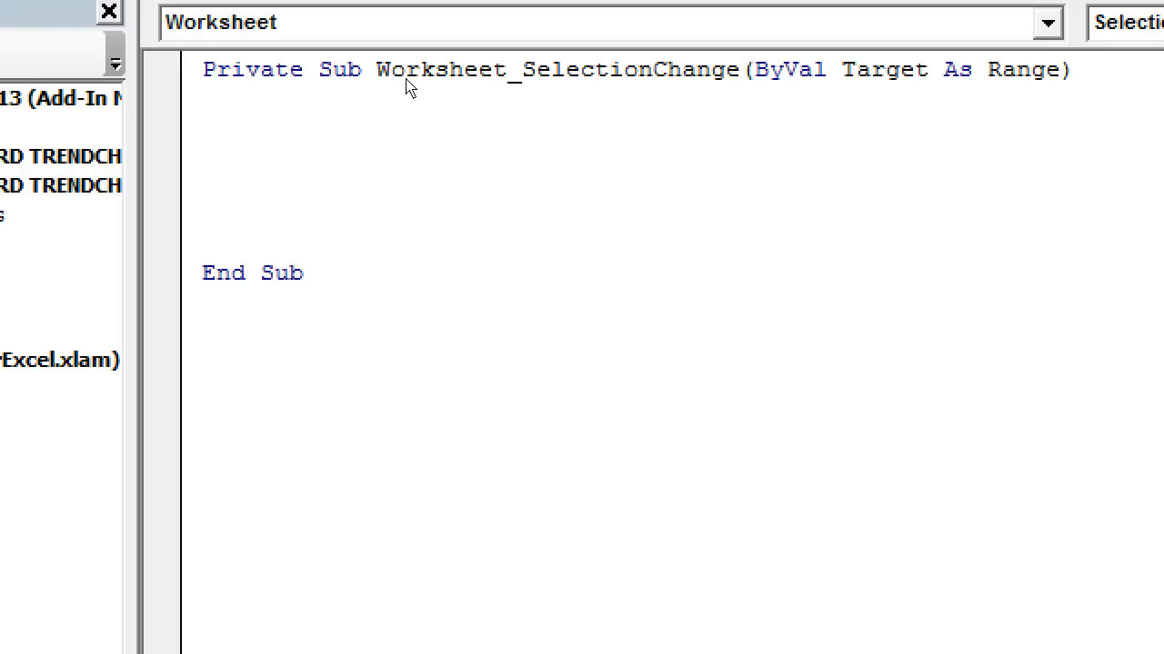
text(if )
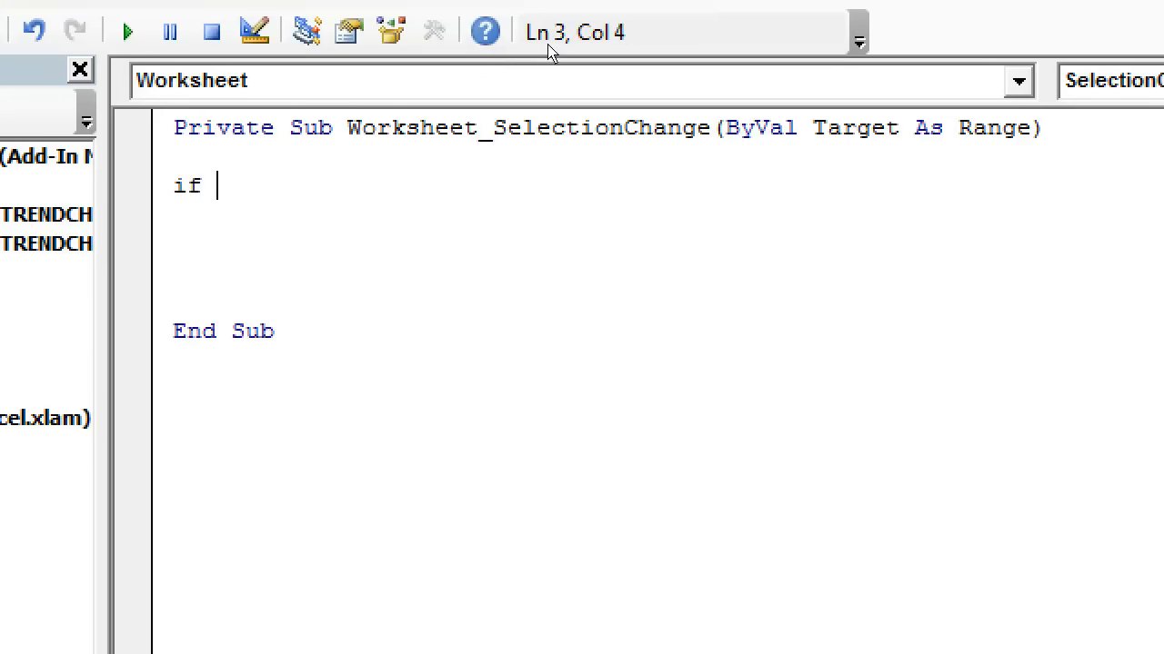
text(targe)
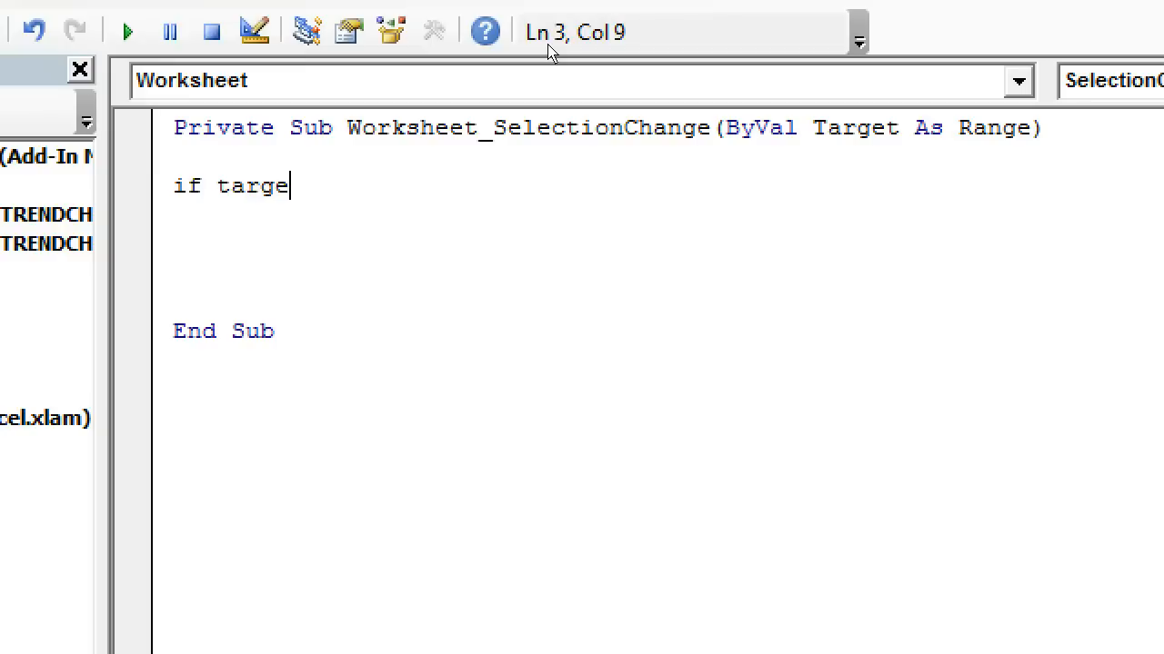
text(t.co)
key(Tab)
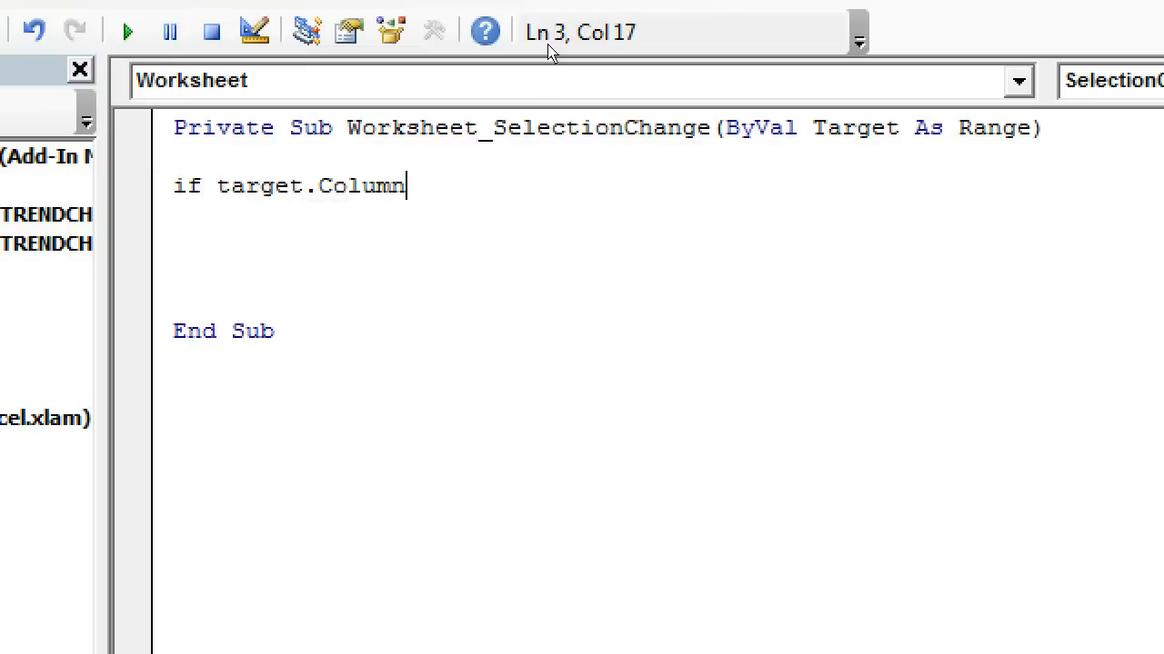
text(= 4 then)
key(Return)
key(Return)
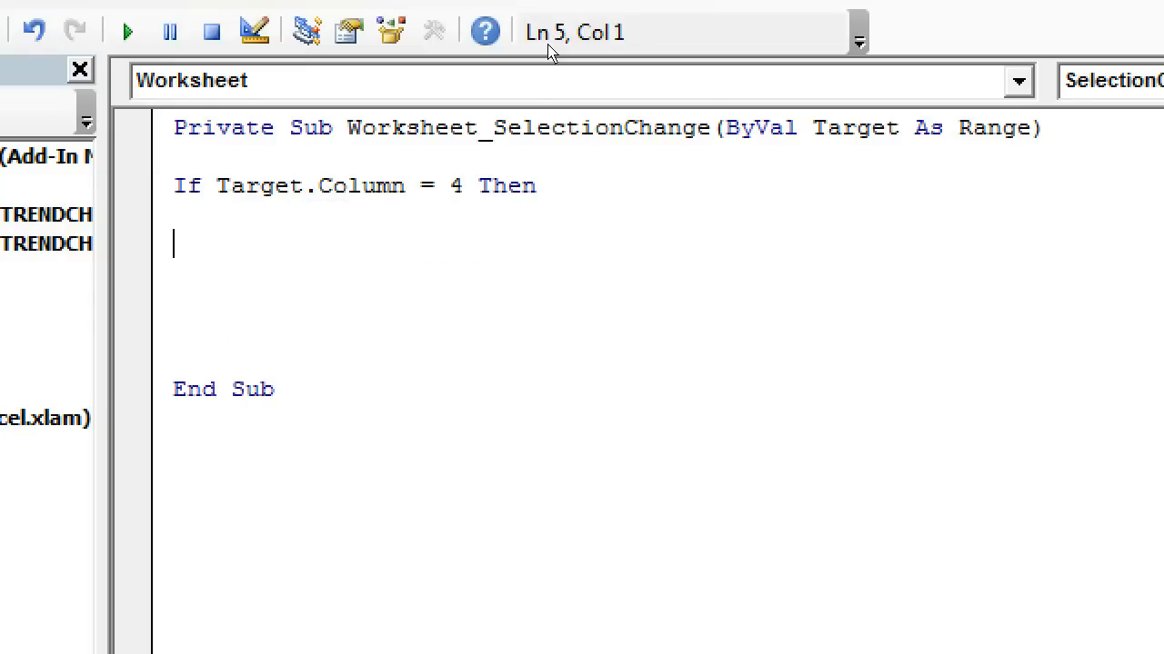
Step: Start a statement below the If line that refers to the brand list as Sheet3.Range("D24:D32")
text(sheet3)
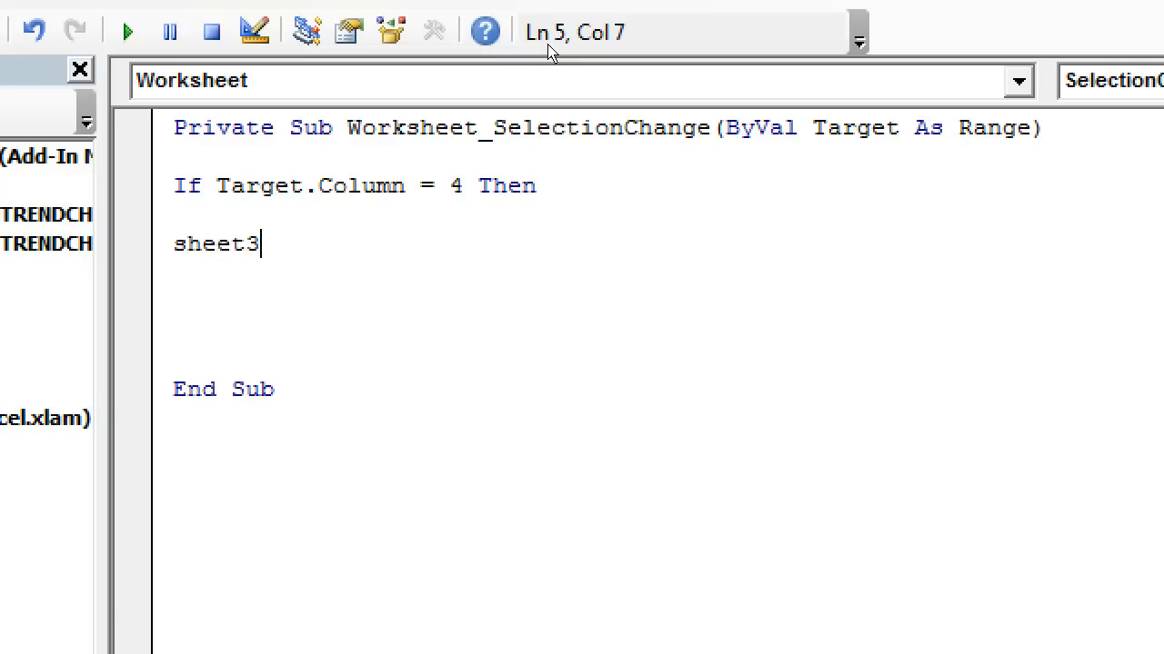
text(.r)
key(Tab)
text(()
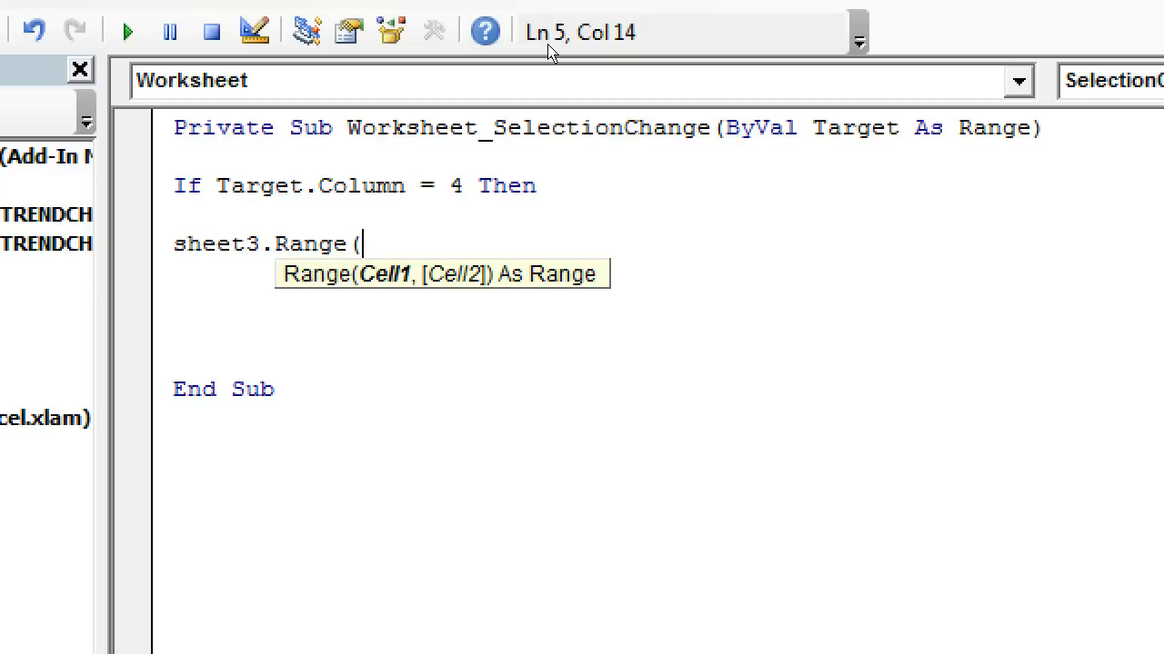
text(D24:D32)
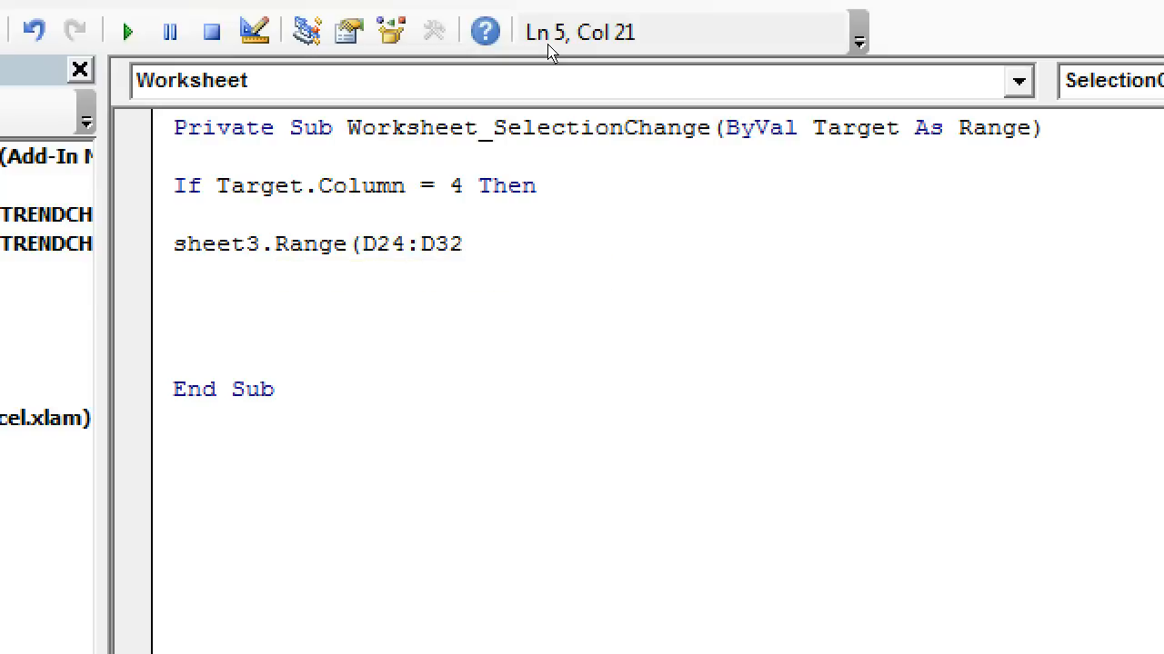
text(")
key(Left)
key(Left)
key(Left)
key(Left)
key(Left)
key(Left)
key(Left)
key(Left)
text(")
key(Right)
key(Right)
key(Right)
key(End)
key(Down)
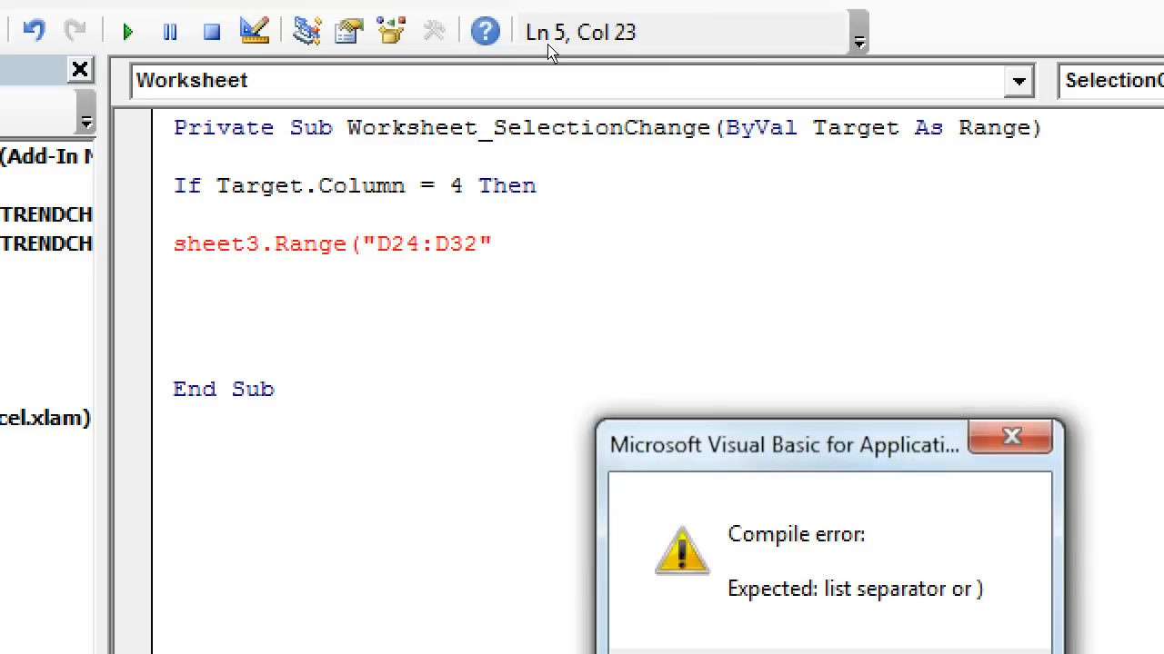
key(Return)
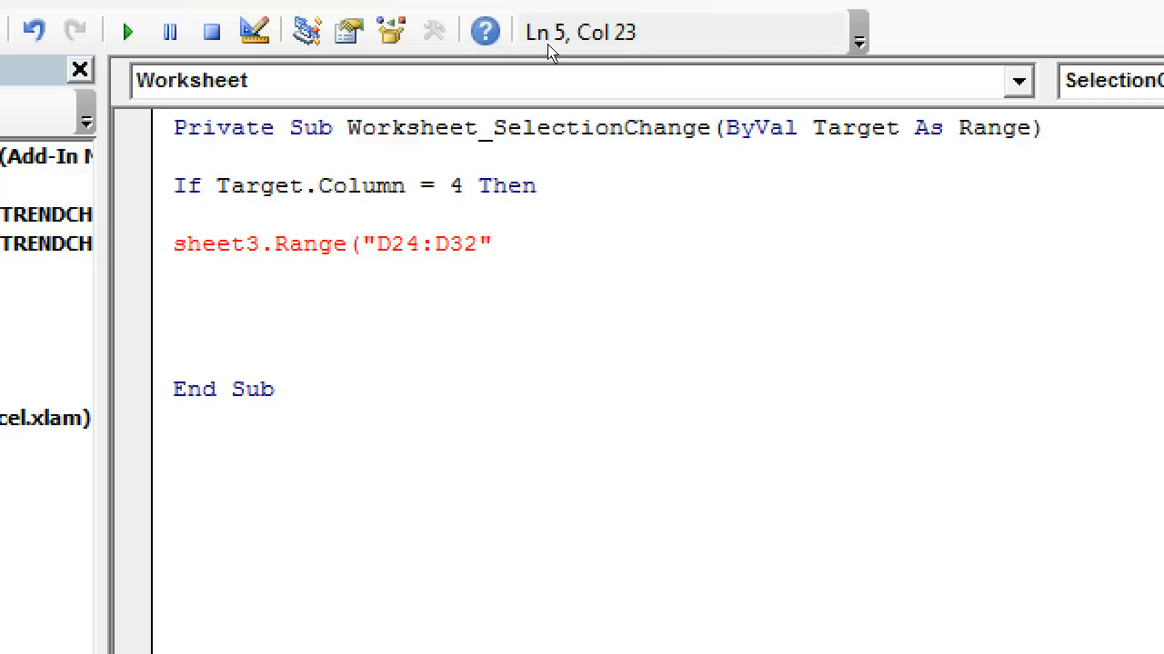
Step: Complete the D24:D32 statement with .Interior.Color = RGB(255, 255, 255) for a white fill
text().IN)
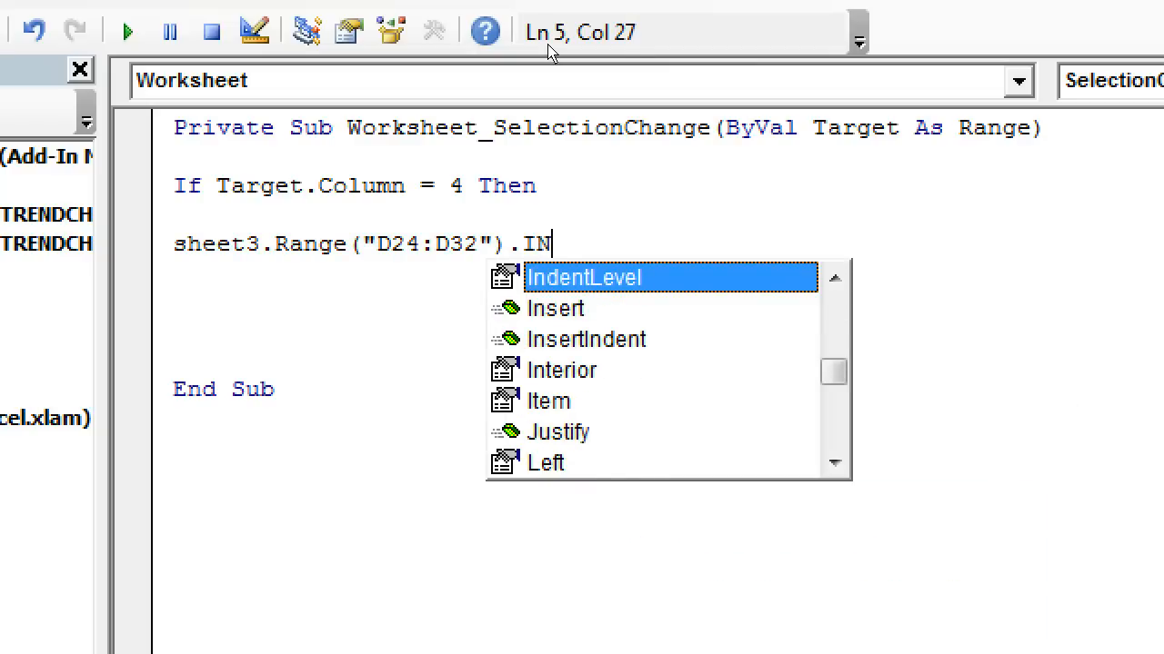
text(T)
key(Tab)
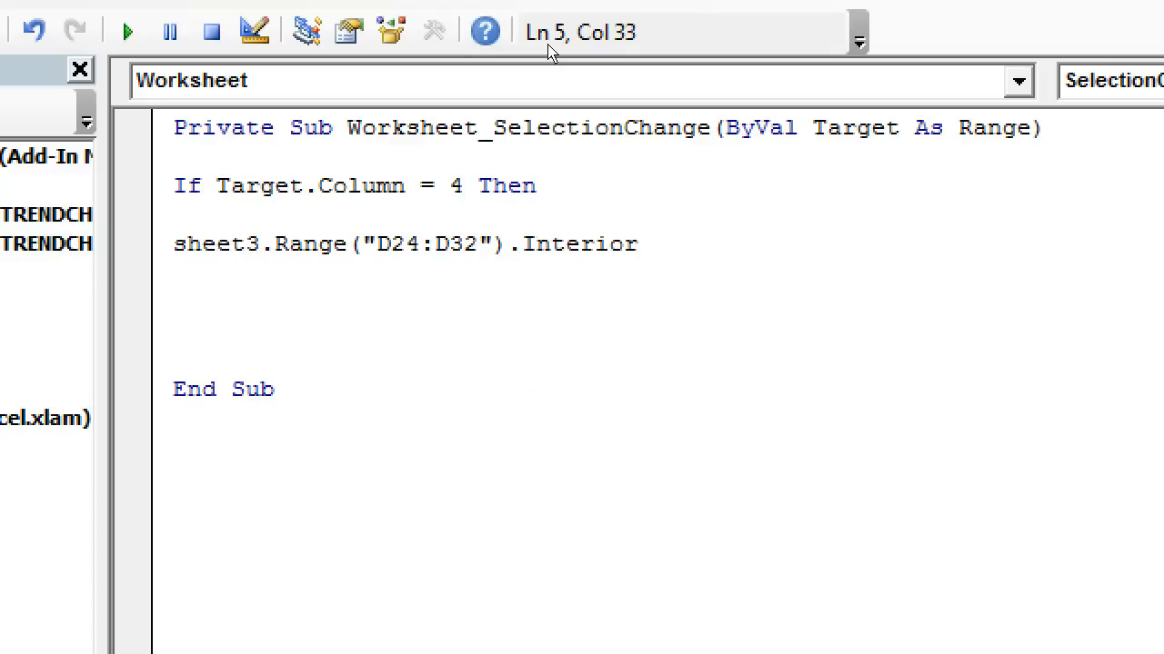
text(.COL)
key(Tab)
text(= RG)
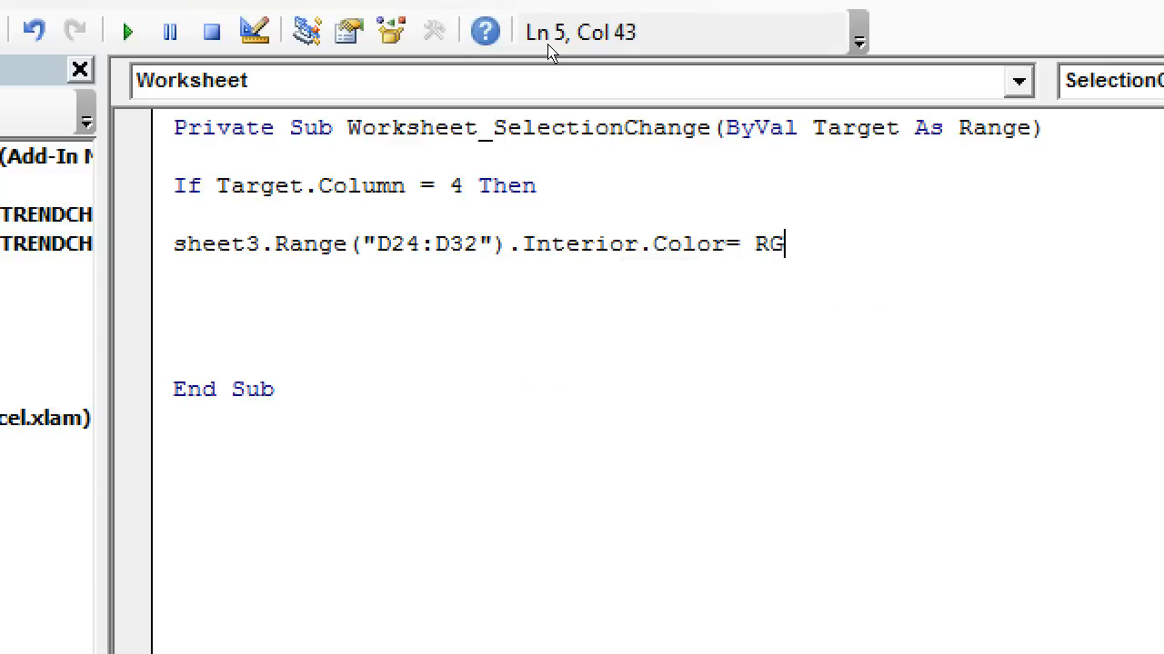
text(B(25)
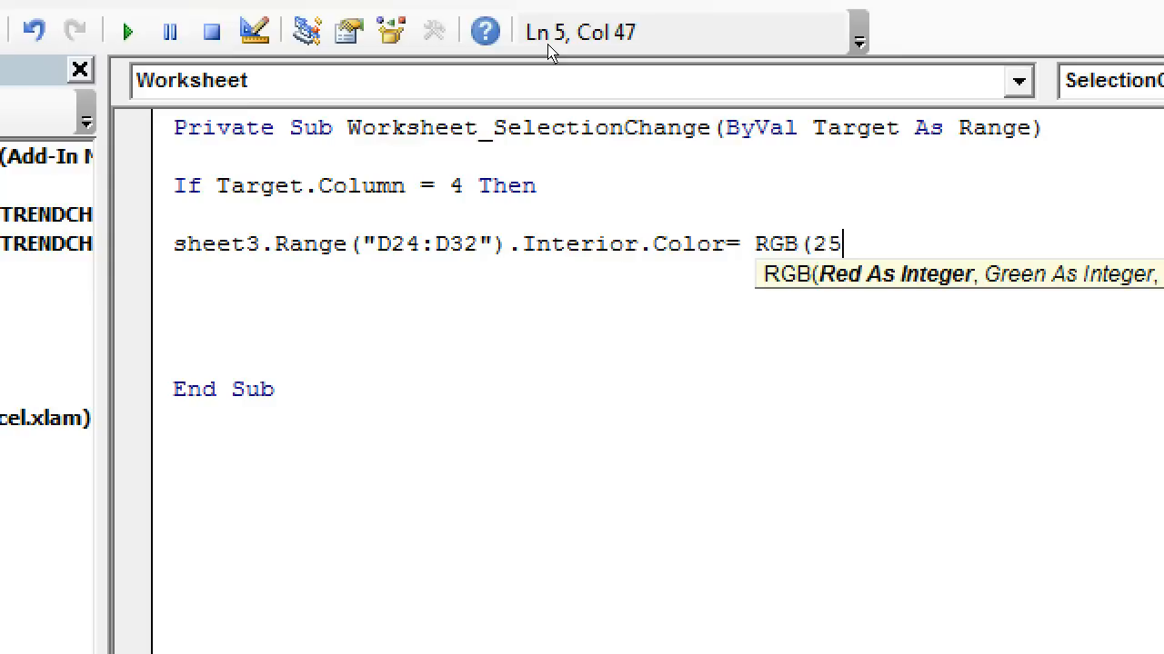
text(5, )
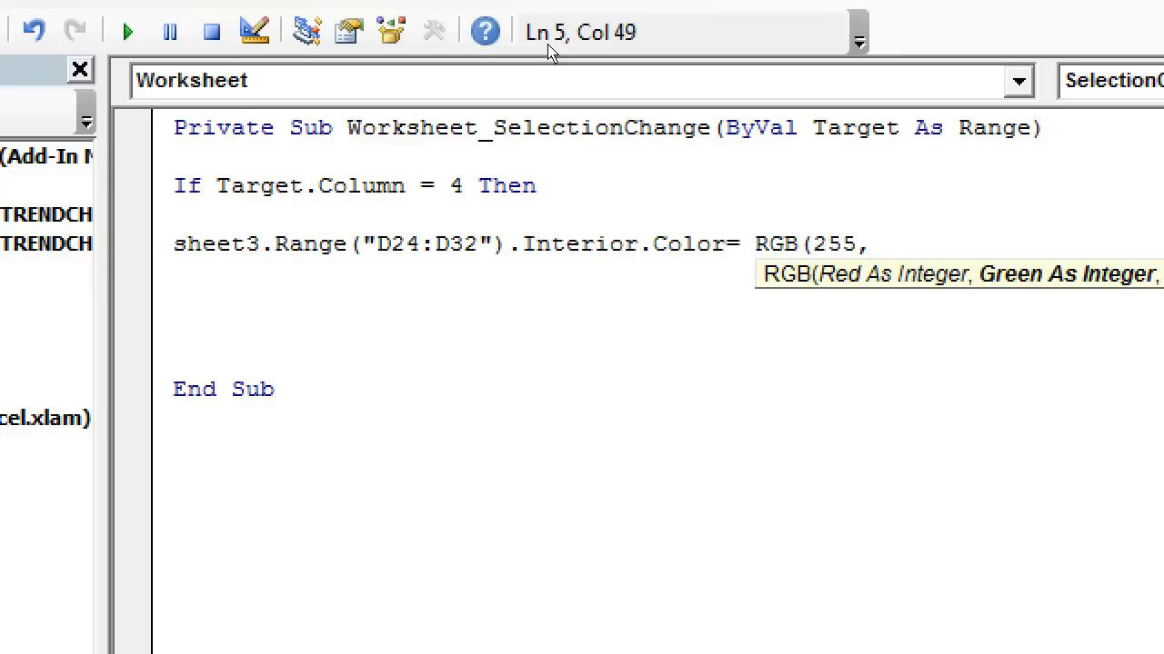
text(255, 25)
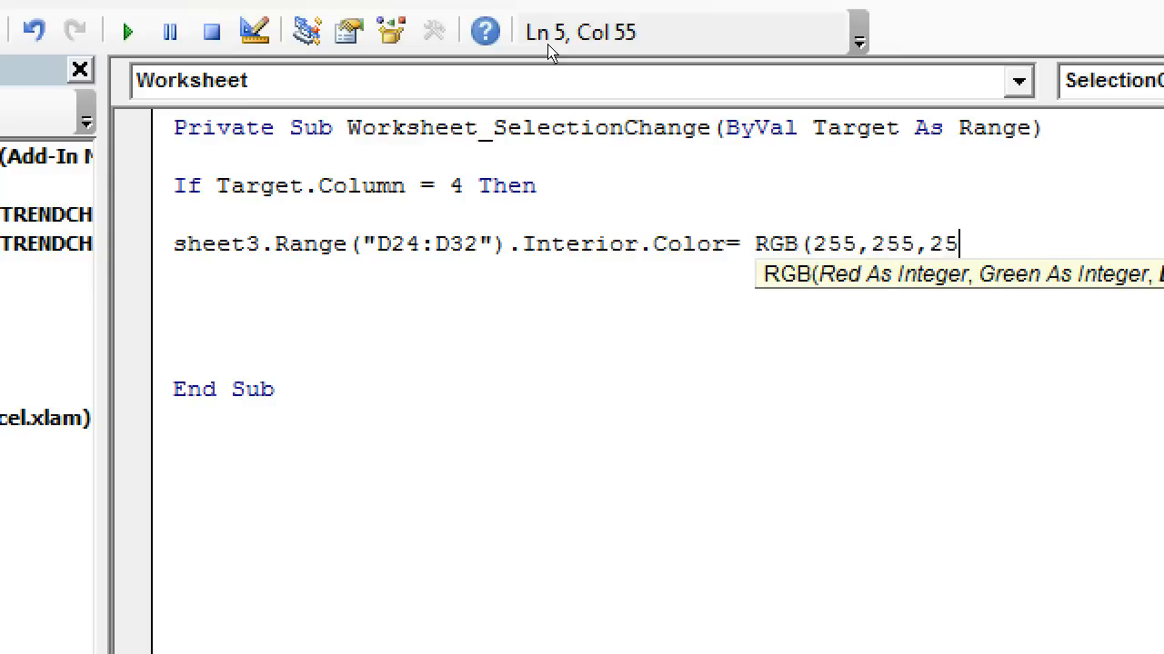
text(5))
key(Return)
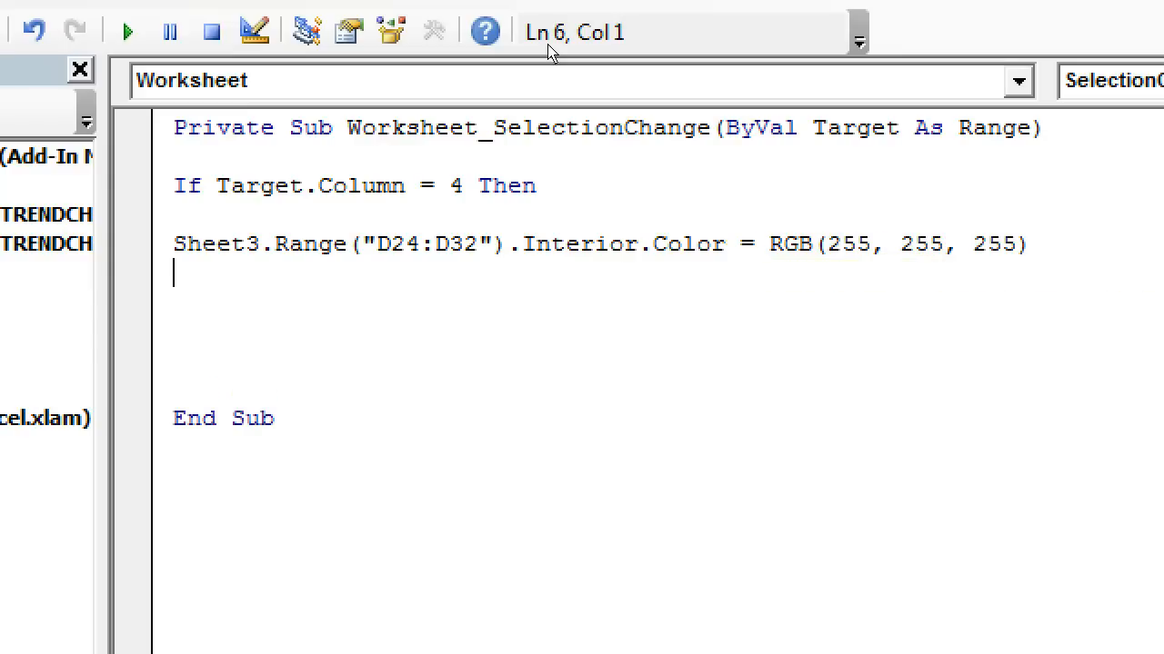
Step: Add the statement Selection.Interior.Color = RGB(255, 0, 0) below it to fill the selected cell red
key(Return)
key(Return)
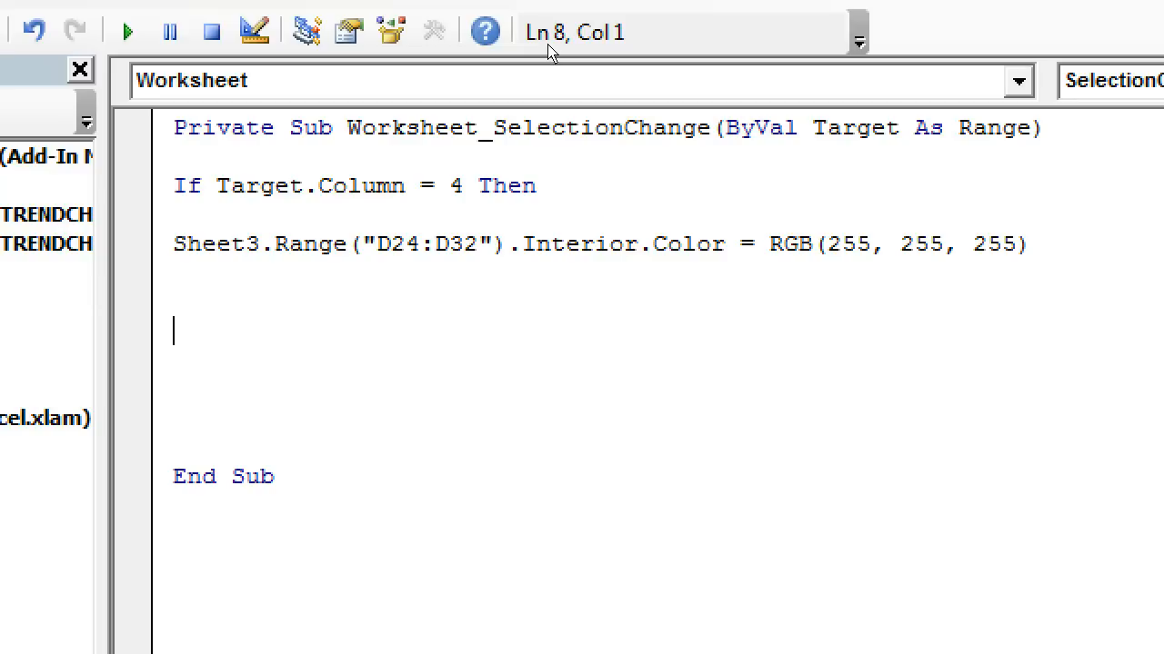
text(SELECTION)
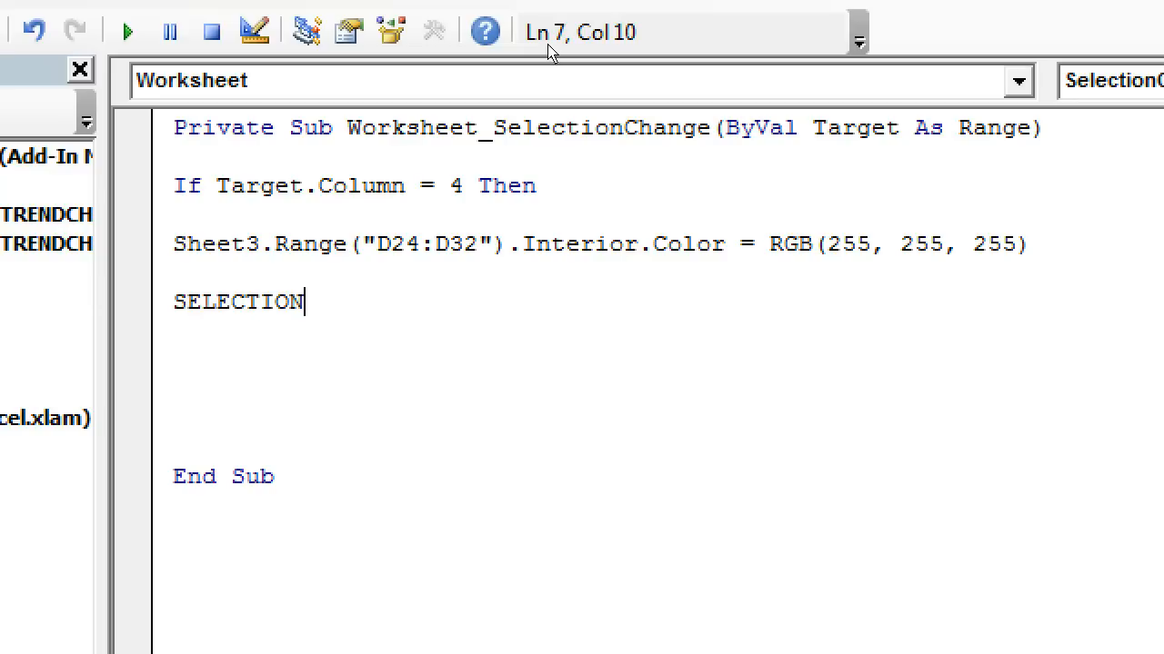
text(.INT)
text(ERO)
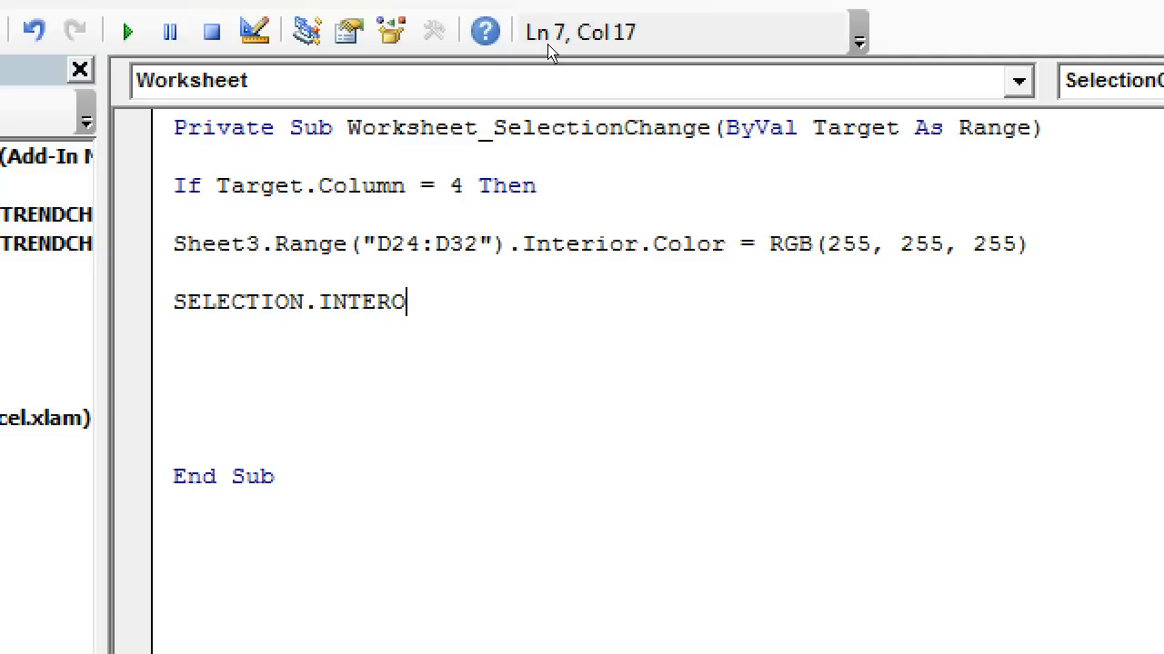
key(BackSpace)
text(IOR.COLOR)
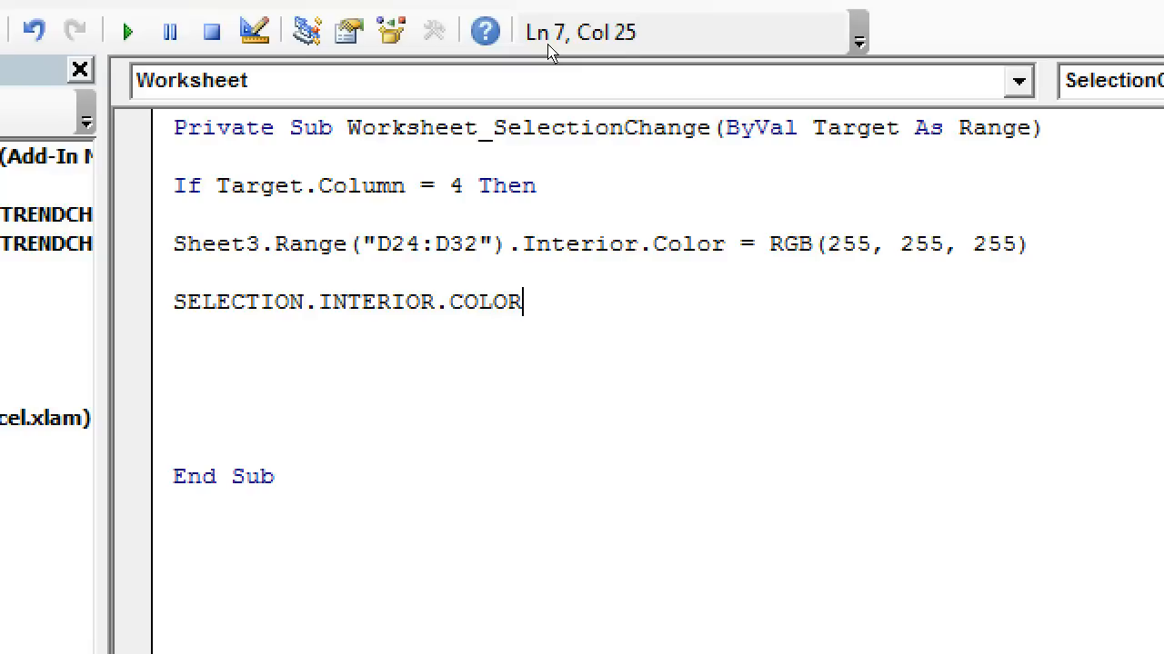
text(= RGB()
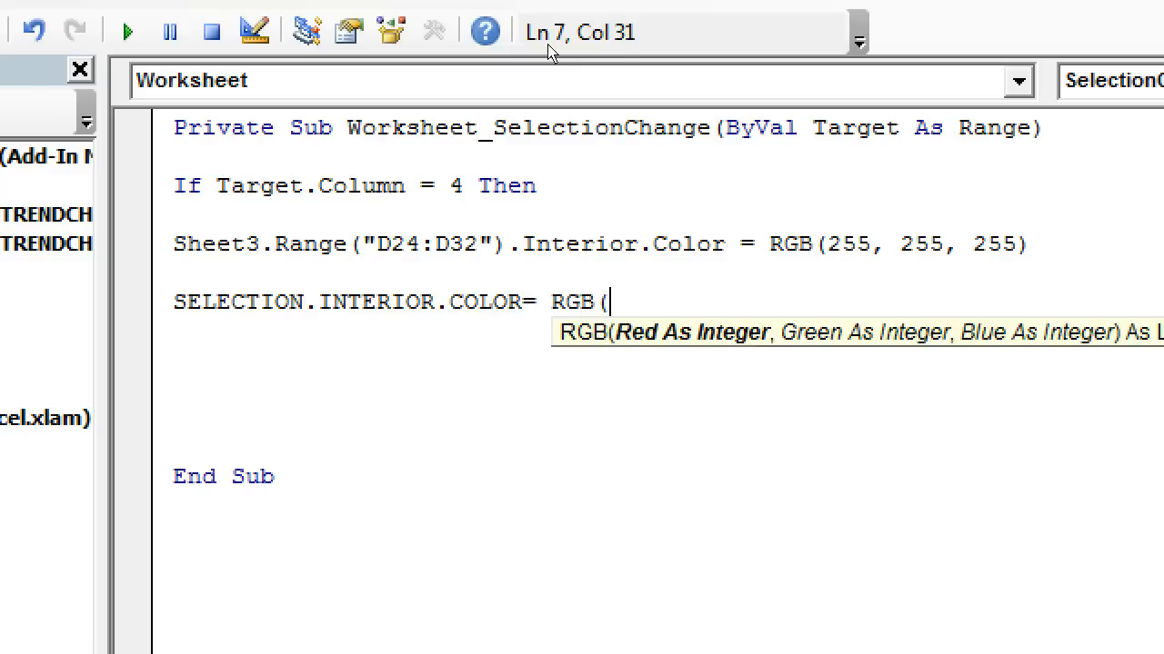
text(255,)
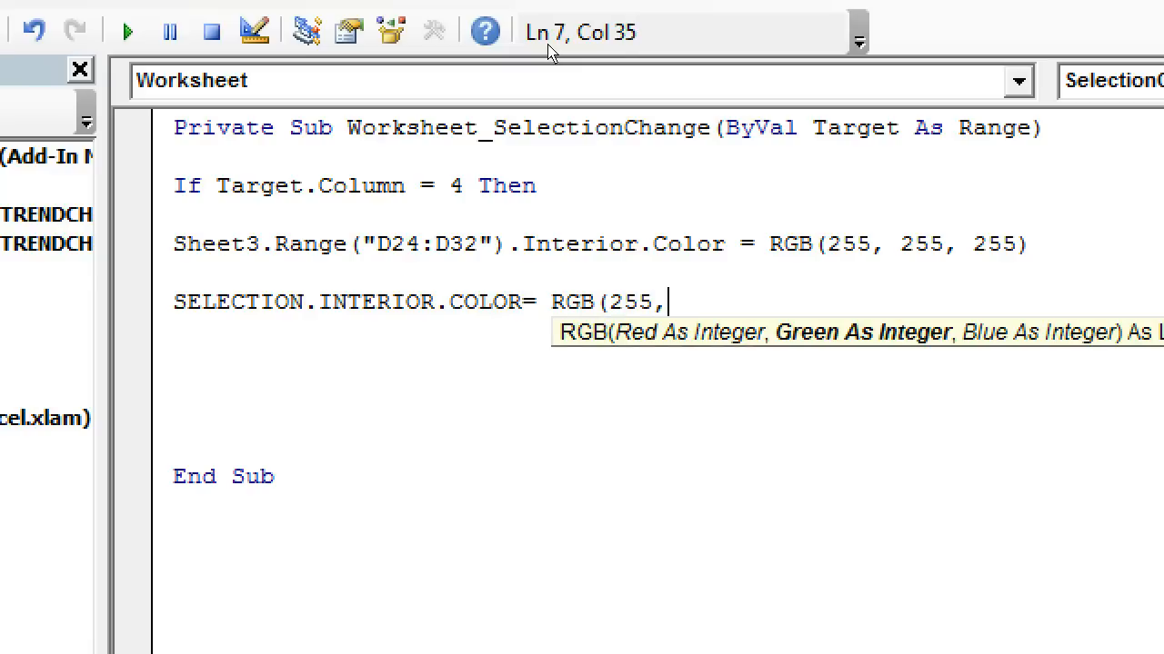
text(0,0)
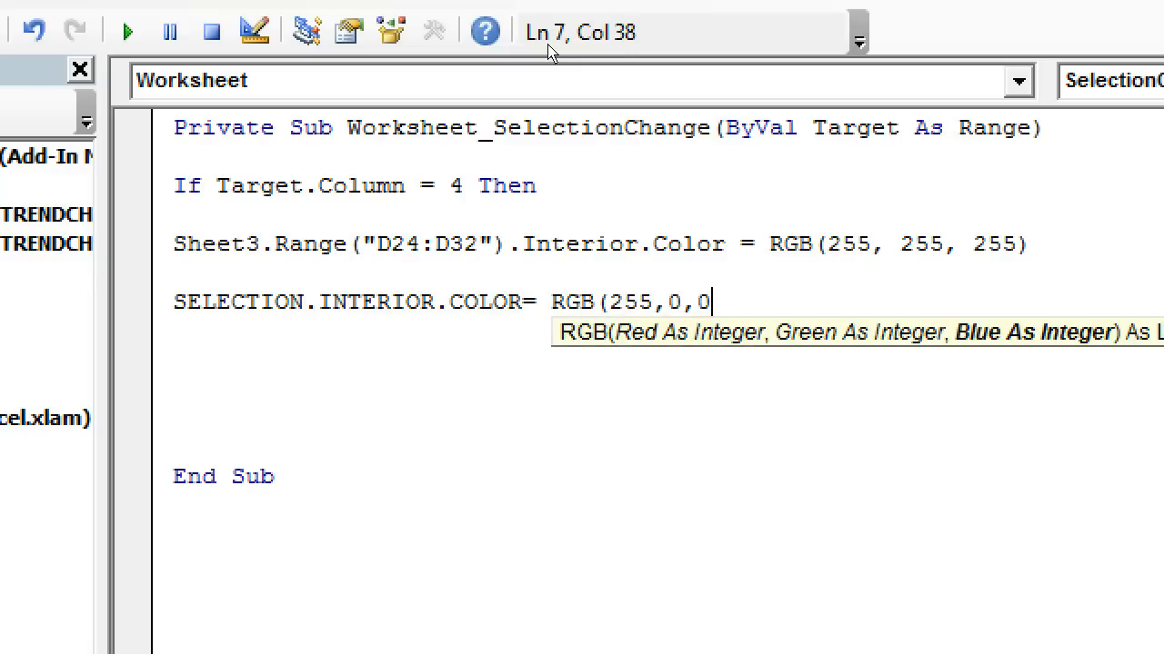
text())
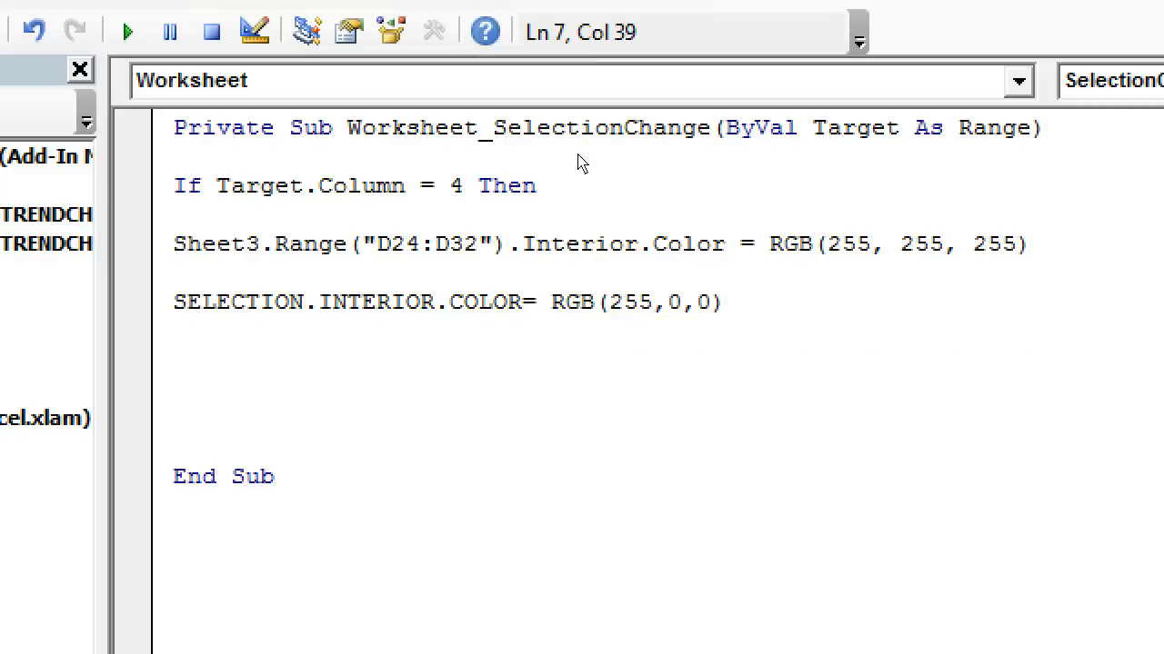
Step: Highlight the RGB arguments 255, 255, 255 in the D24:D32 fill statement to examine the colour values
drag(826, 244, 1000, 243)
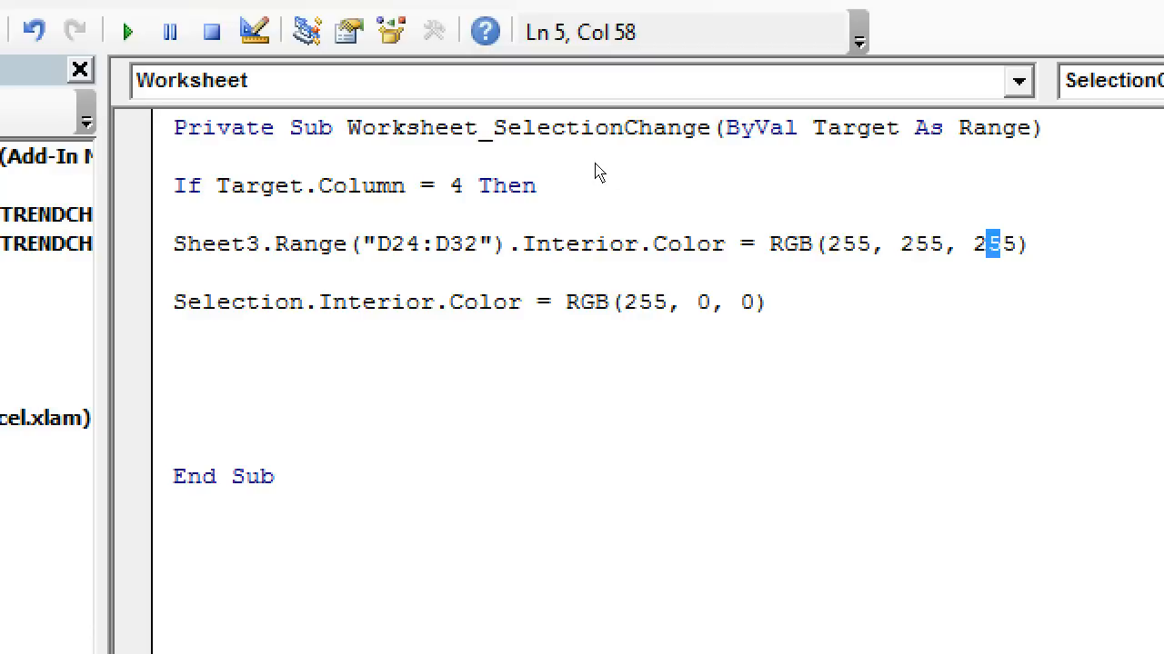
click(857, 243)
click(930, 243)
click(988, 243)
key(Right)
key(Right)
key(shift+Left)
key(shift+Left)
key(shift+Left)
key(shift+Left)
key(shift+Left)
key(shift+Left)
key(shift+Left)
key(shift+Left)
key(shift+Left)
key(shift+Left)
key(shift+Left)
key(shift+Left)
key(shift+Left)
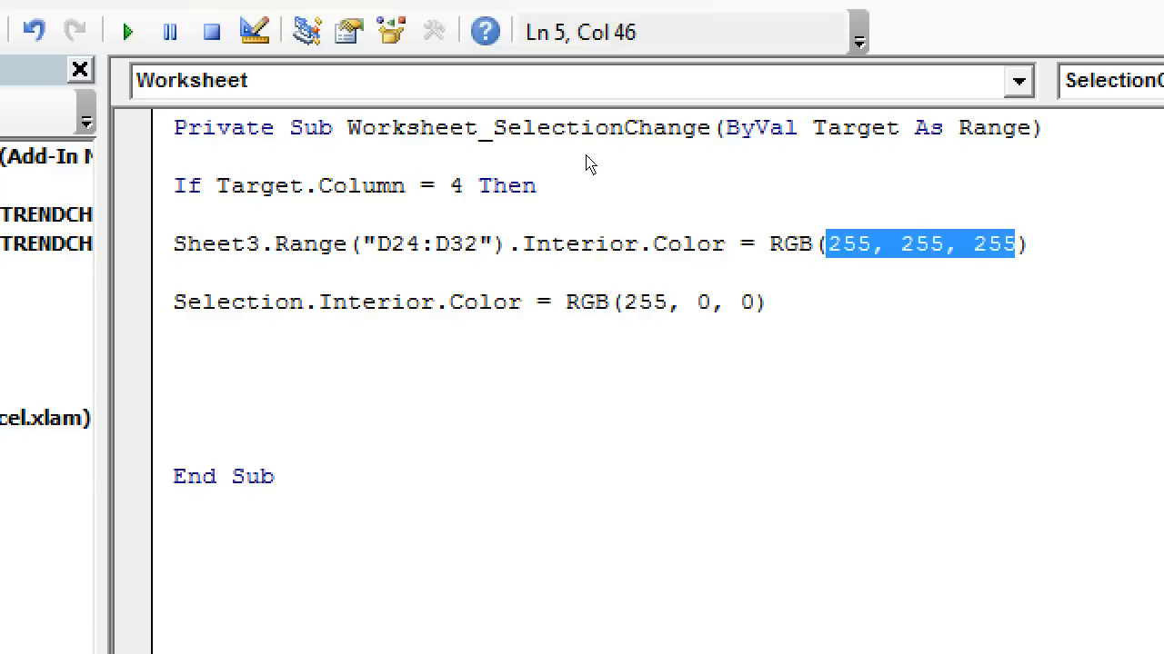
Step: Examine the RGB arguments 255, 0, 0 in the Selection fill statement and compare them with the D24:D32 statement's colour
key(Right)
key(Down)
key(Down)
key(Left)
key(Left)
key(Left)
key(Left)
key(Left)
key(Left)
key(Left)
key(Left)
key(Left)
key(Left)
key(shift+Right)
key(shift+Right)
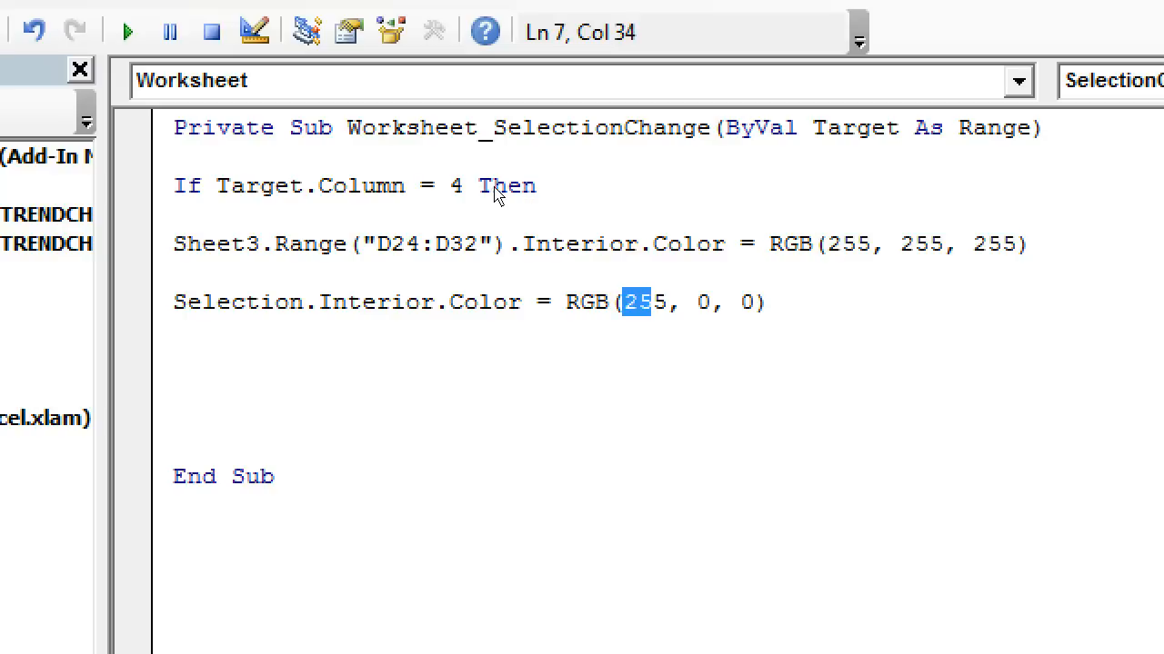
key(shift+Right)
key(Right)
key(Right)
key(Right)
key(shift+Right)
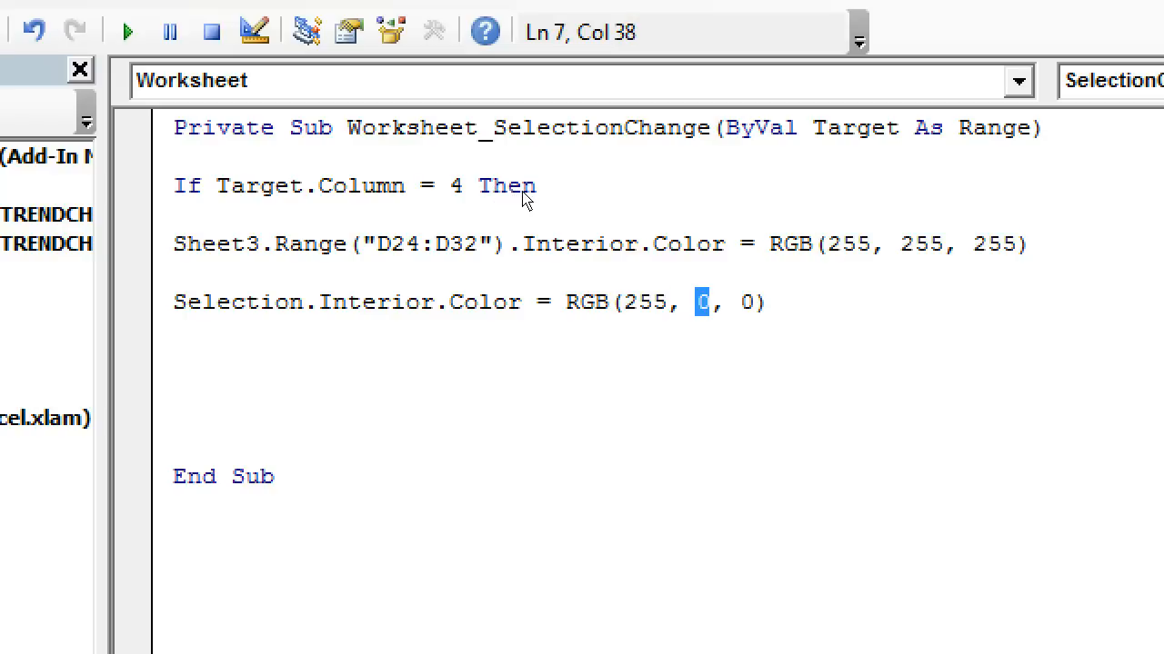
key(Left)
key(Left)
key(Left)
key(Left)
key(Left)
key(shift+Right)
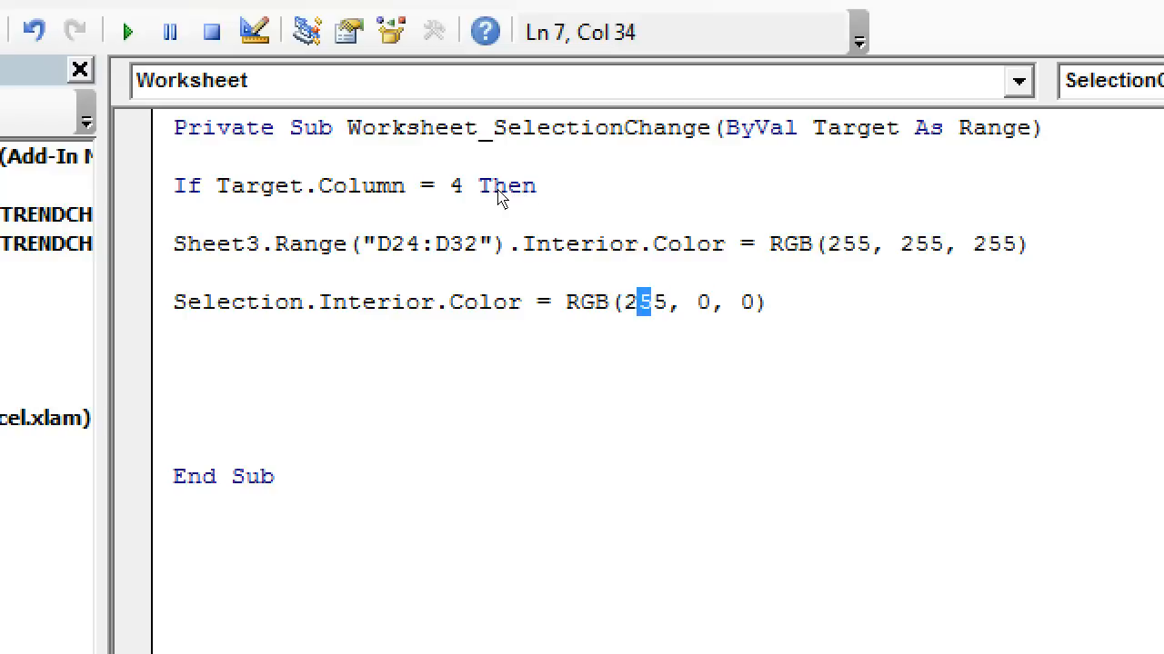
key(Right)
key(Right)
key(Right)
key(Right)
key(Right)
key(Right)
key(Right)
key(Right)
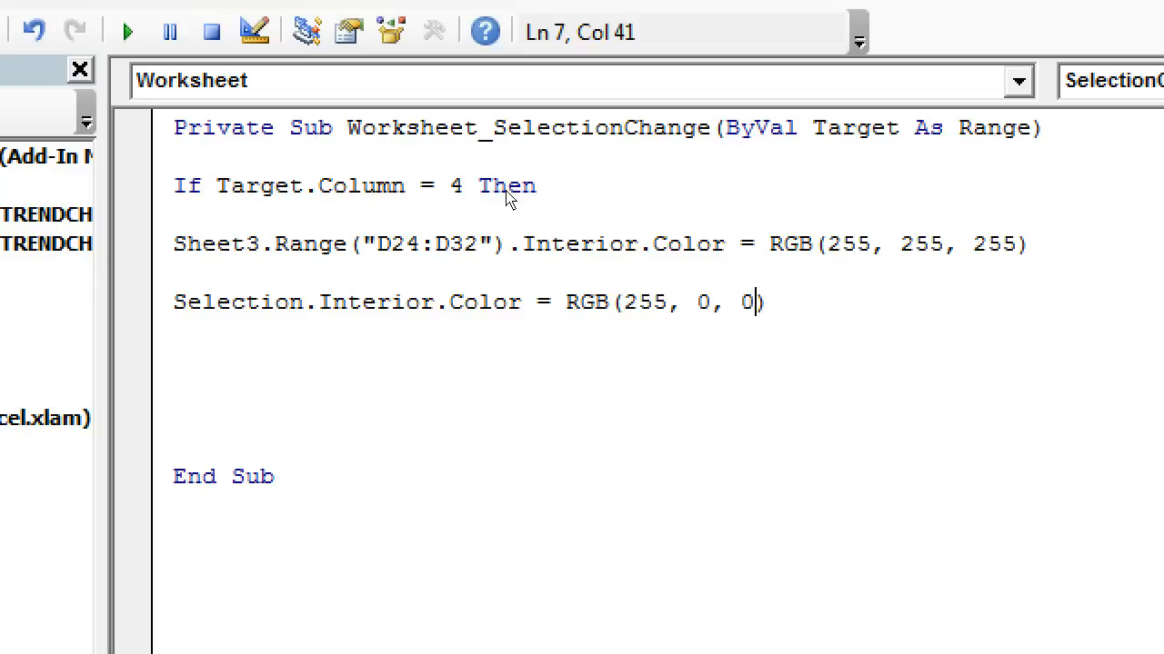
key(Right)
drag(665, 243, 840, 244)
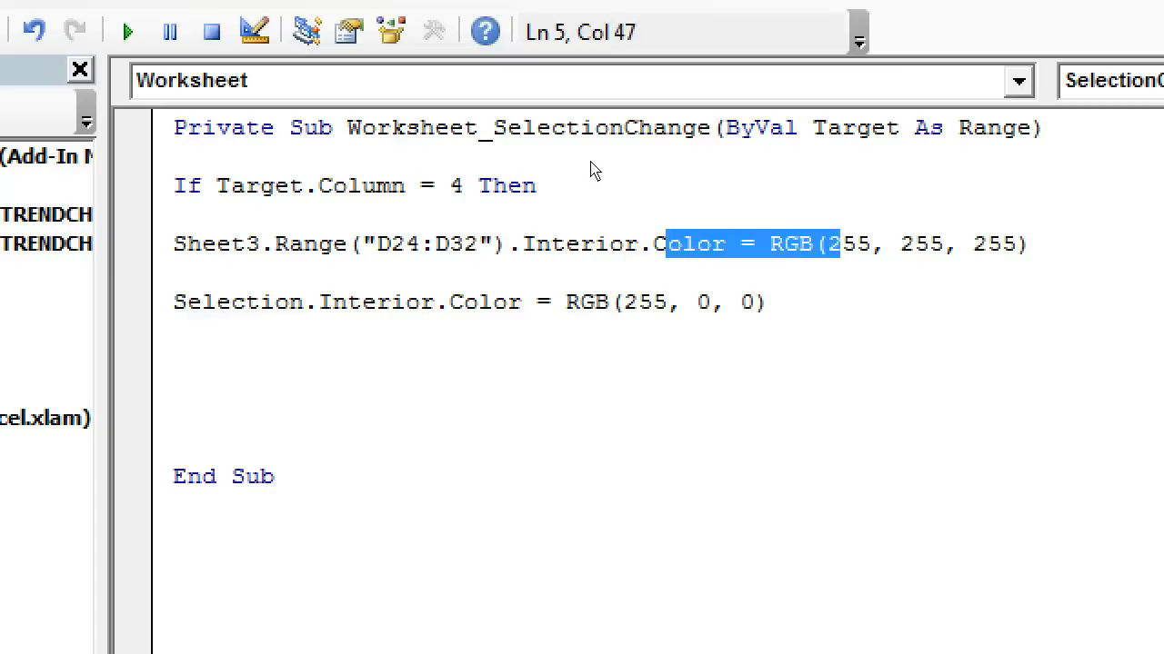
drag(535, 302, 766, 302)
Step: Close the If block with an End If line below the Selection.Interior.Color statement
click(769, 302)
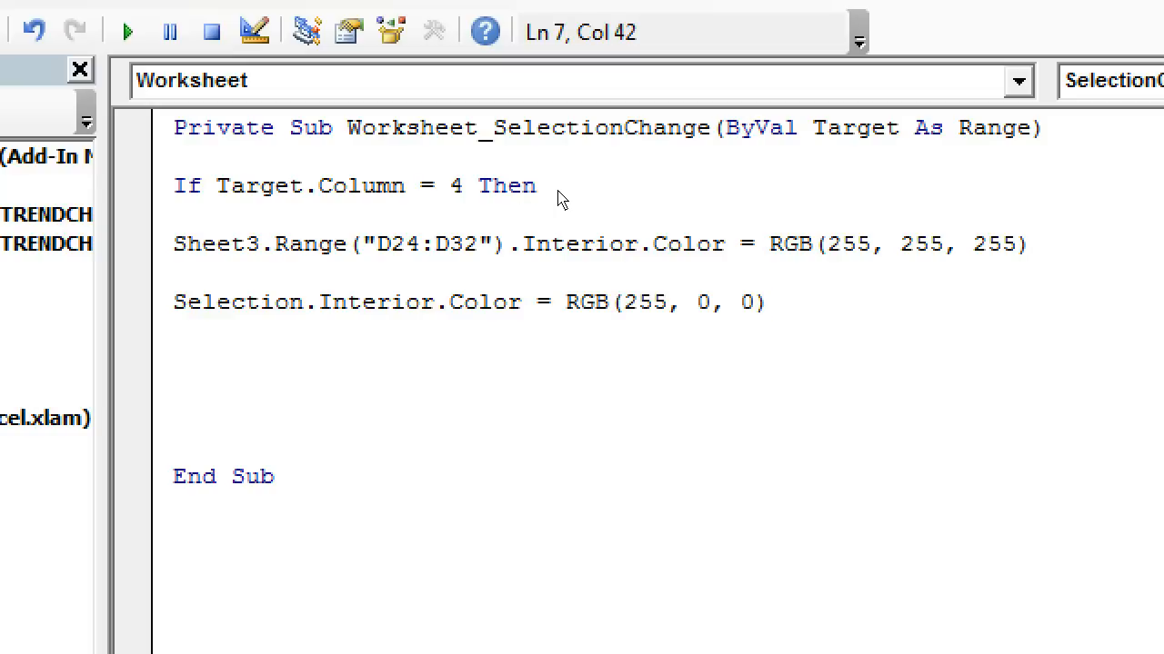
key(Return)
key(Return)
key(Return)
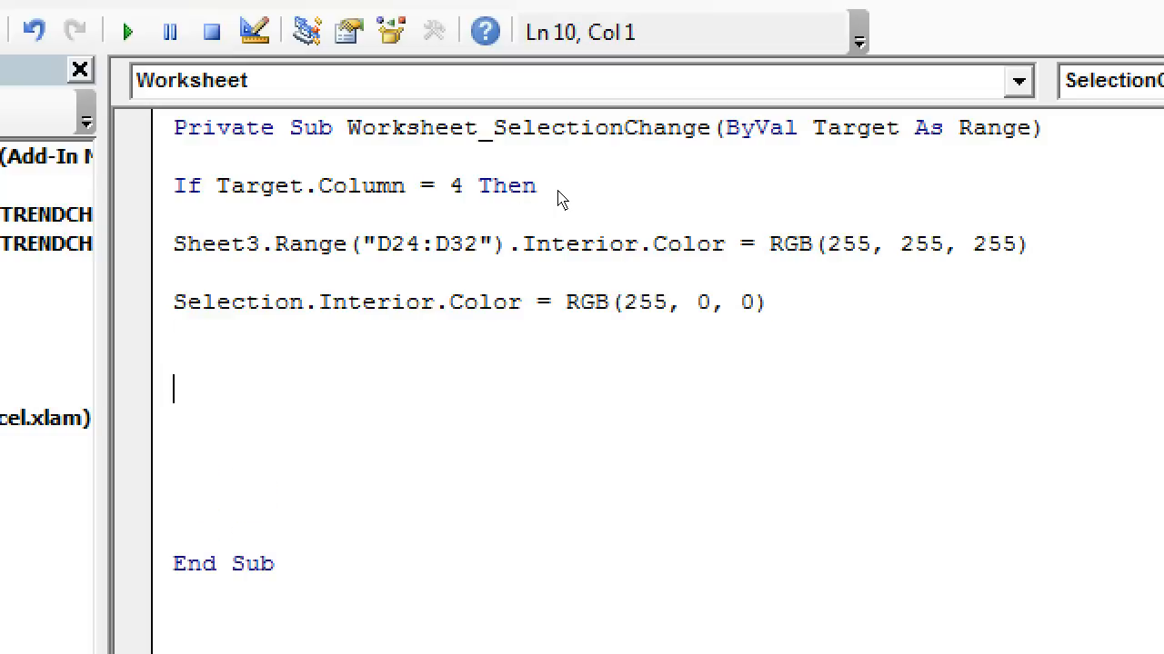
text(END IF)
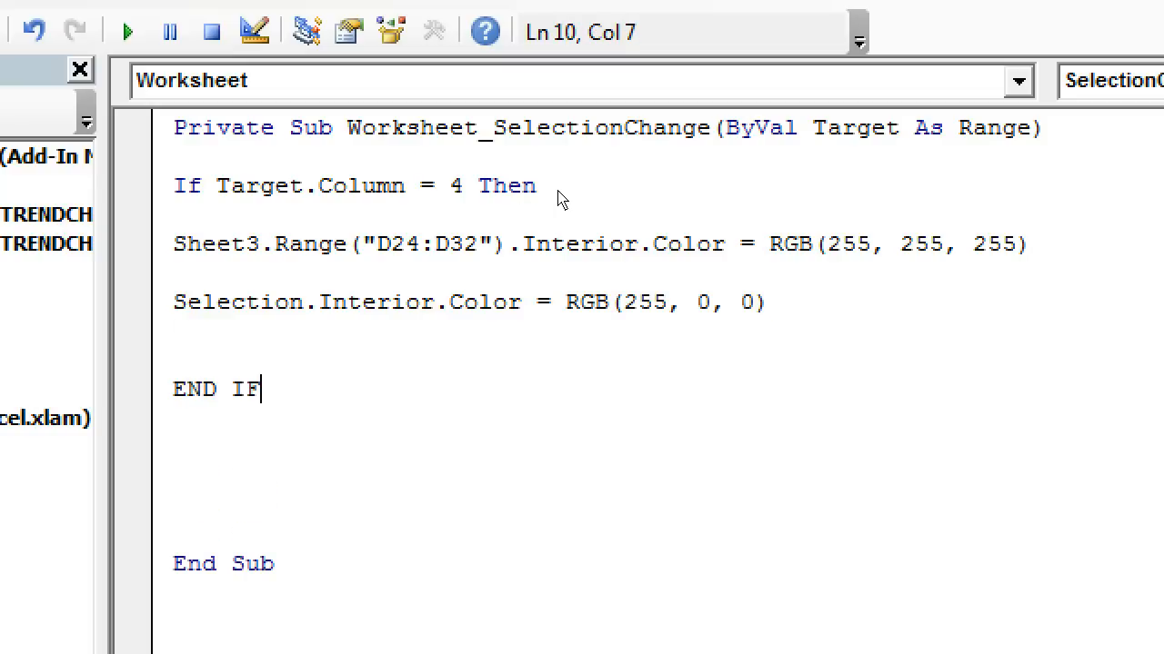
key(Return)
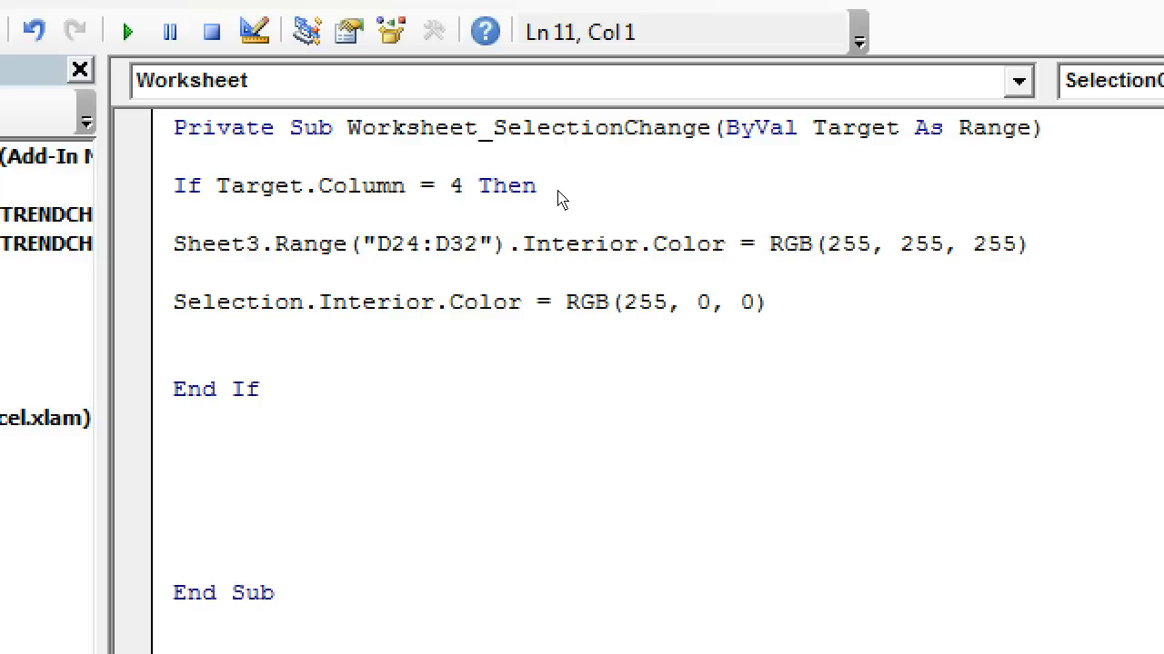
Step: Switch to the worksheet and test the red highlight by selecting the PUMA, ADIDAS, REEBOK, MAX AIR and NIKE cells
key(alt+F11)
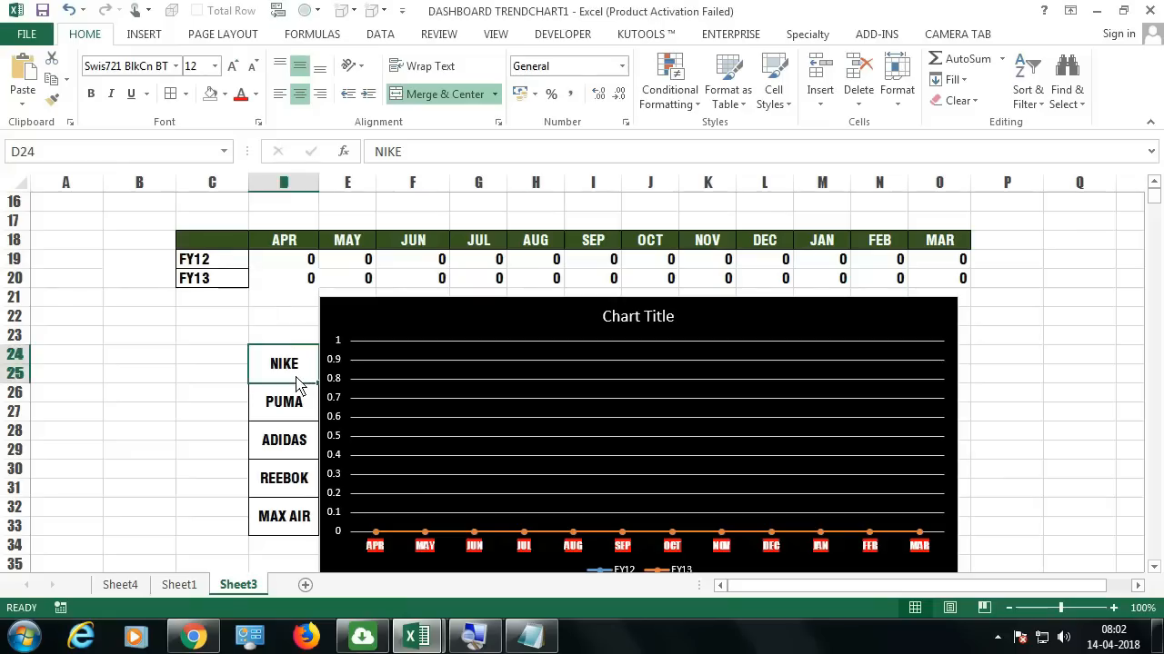
click(297, 404)
click(295, 444)
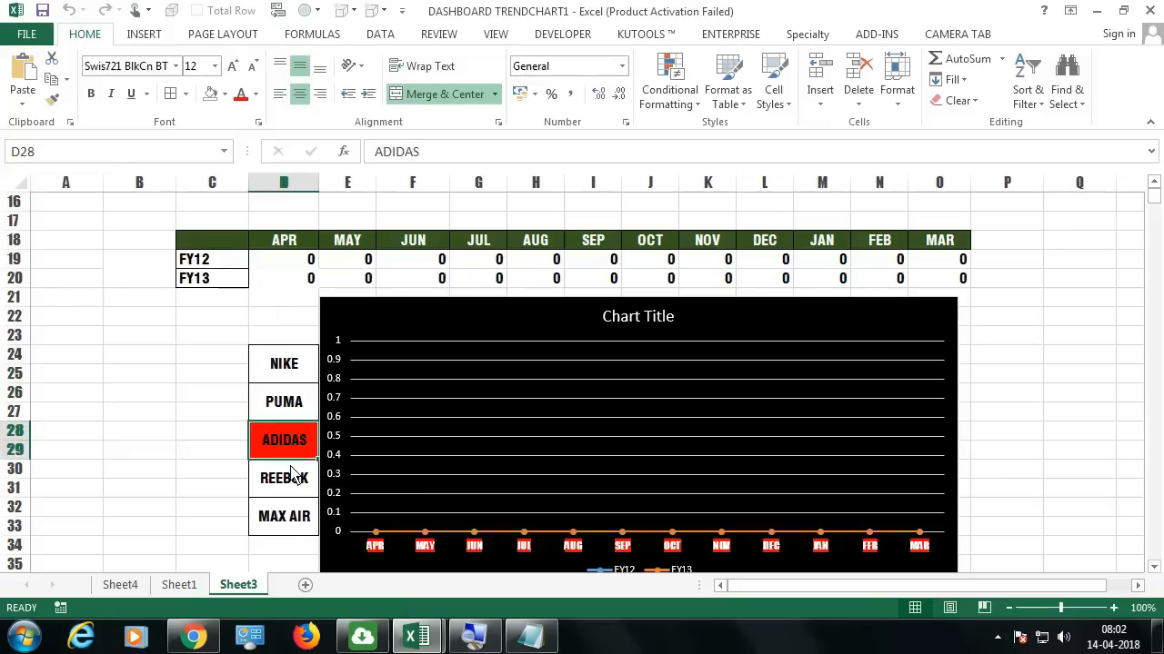
click(293, 471)
click(293, 509)
click(293, 368)
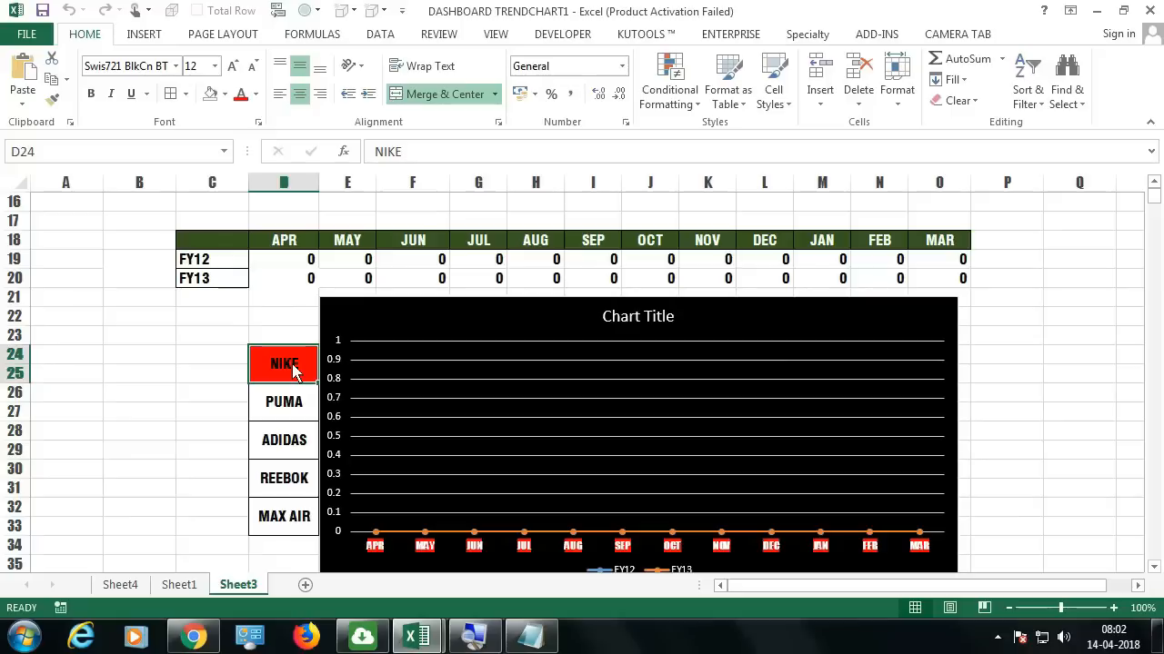
click(289, 409)
click(287, 454)
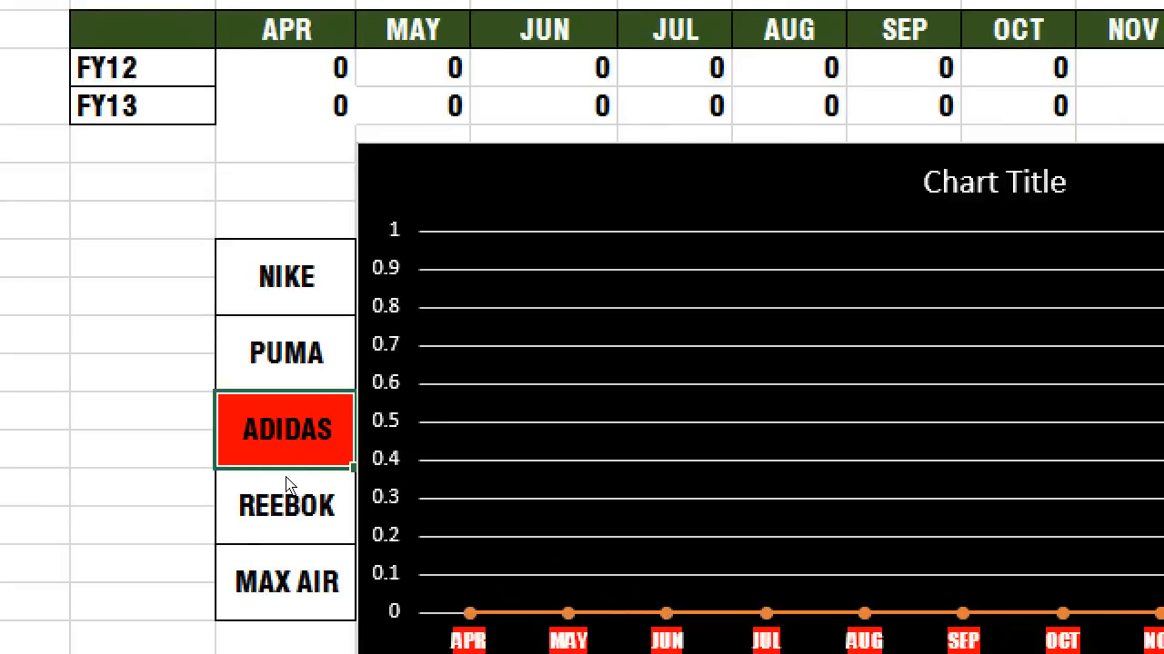
click(287, 491)
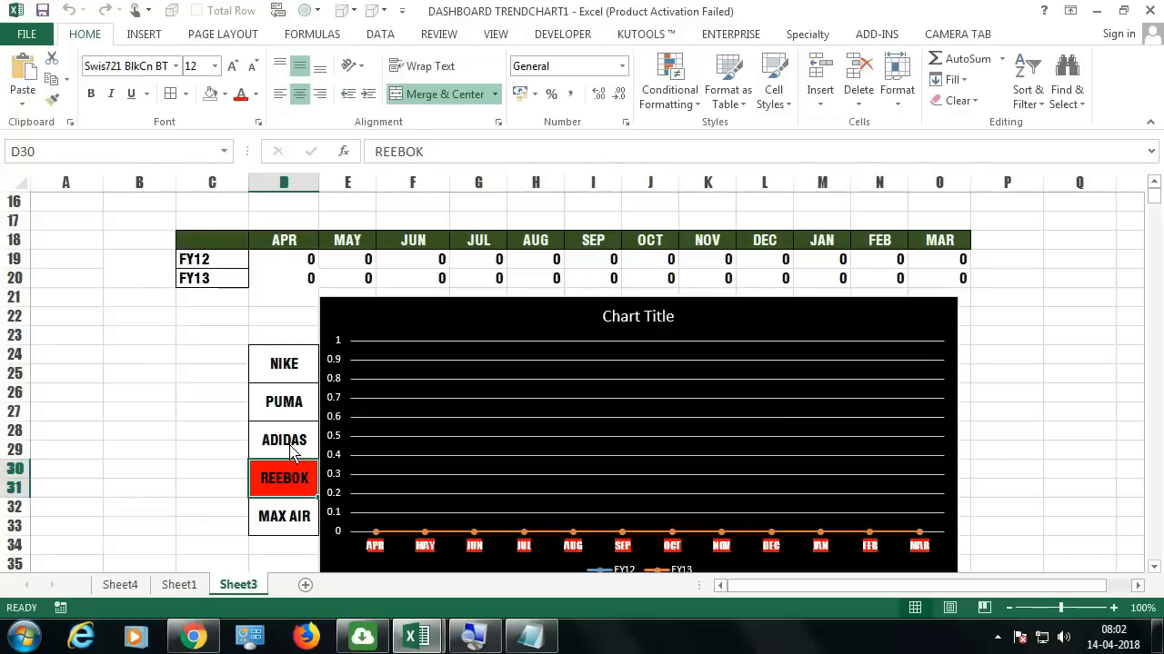
Step: Return to the VBA editor and review the D24:D32 white fill statement and the Selection red fill statement
key(alt+F11)
click(415, 176)
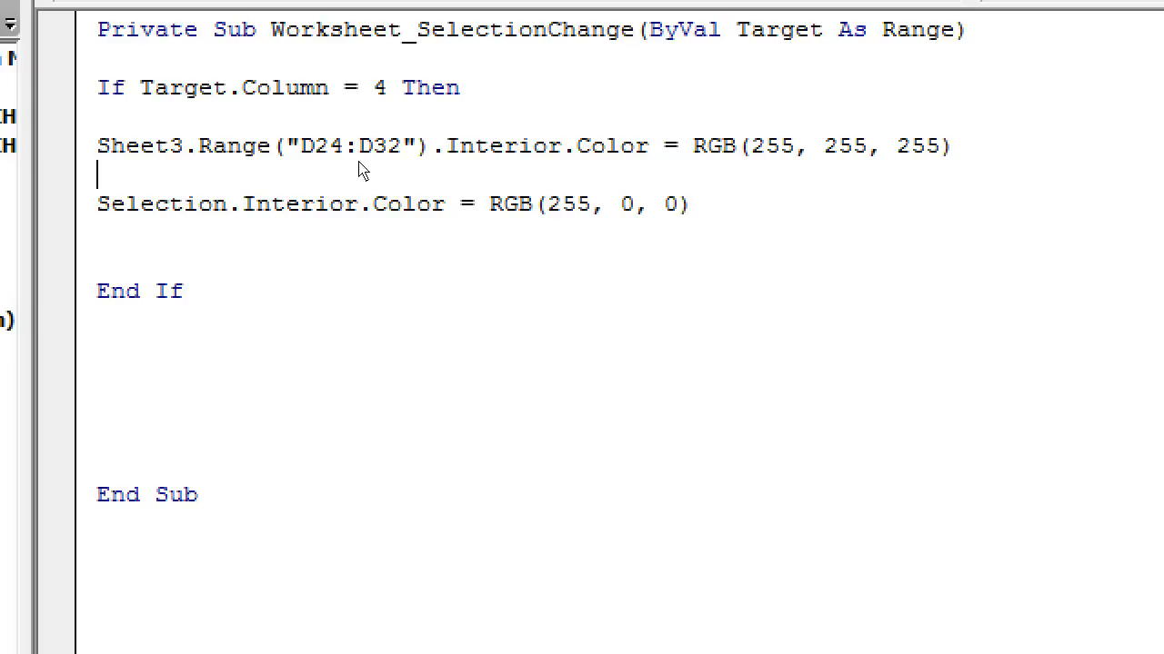
drag(360, 161, 647, 154)
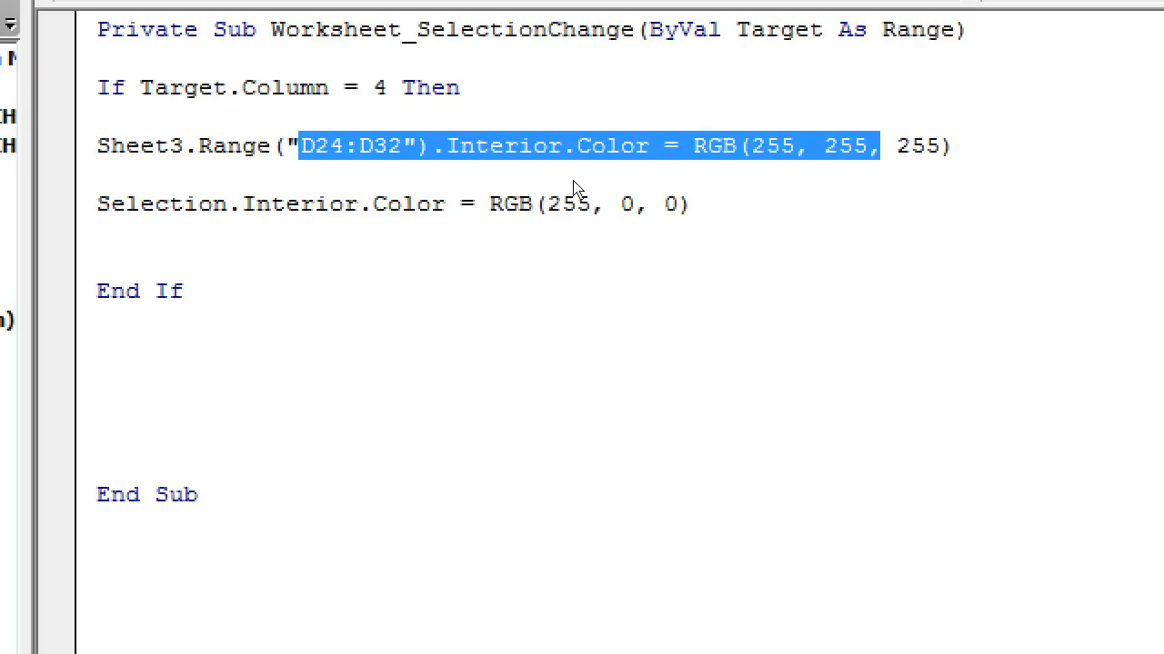
drag(212, 206, 559, 196)
key(End)
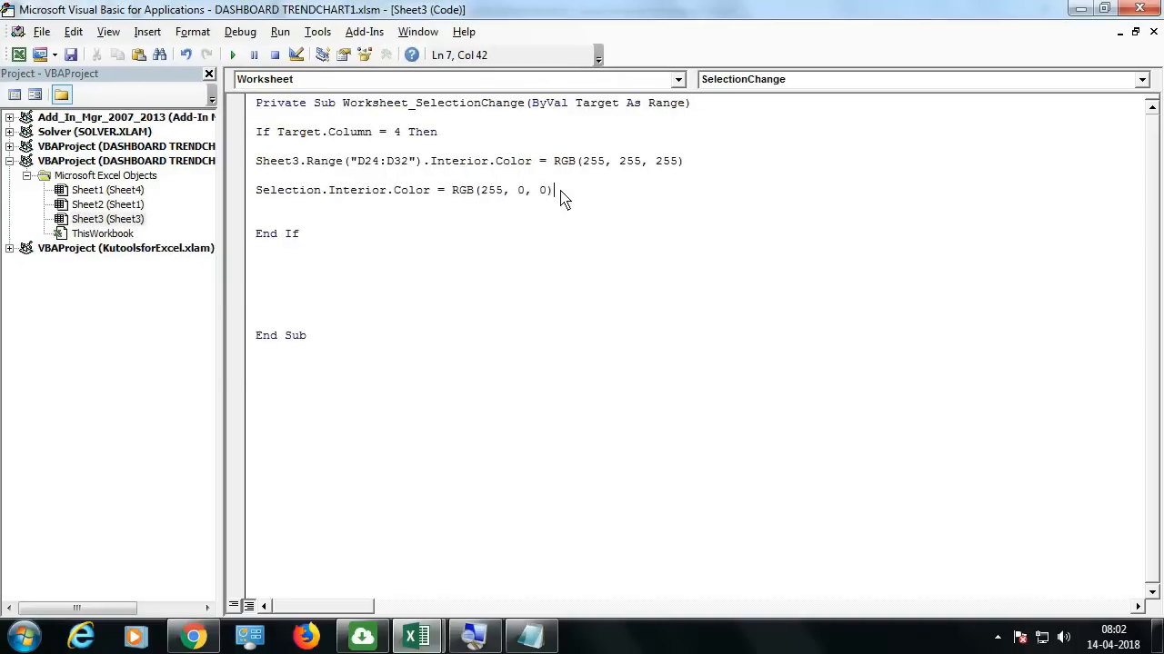
Step: Switch back to the worksheet and recheck the highlight by selecting ADIDAS, PUMA and NIKE in the brand list
key(alt+Tab)
click(290, 448)
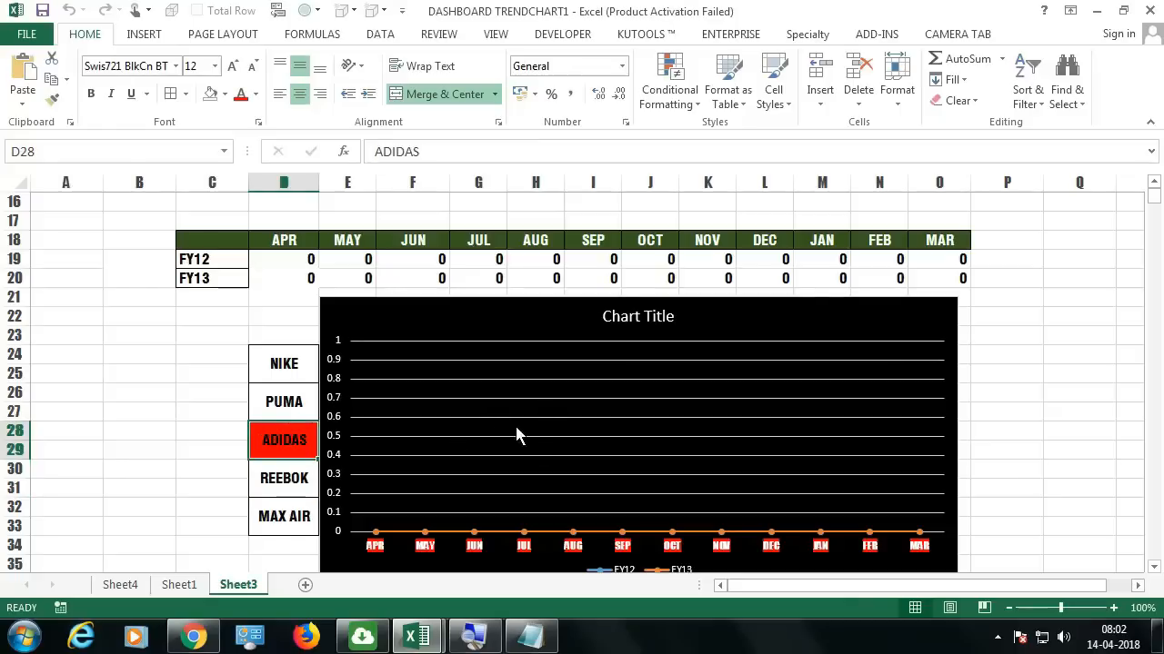
click(304, 406)
click(295, 376)
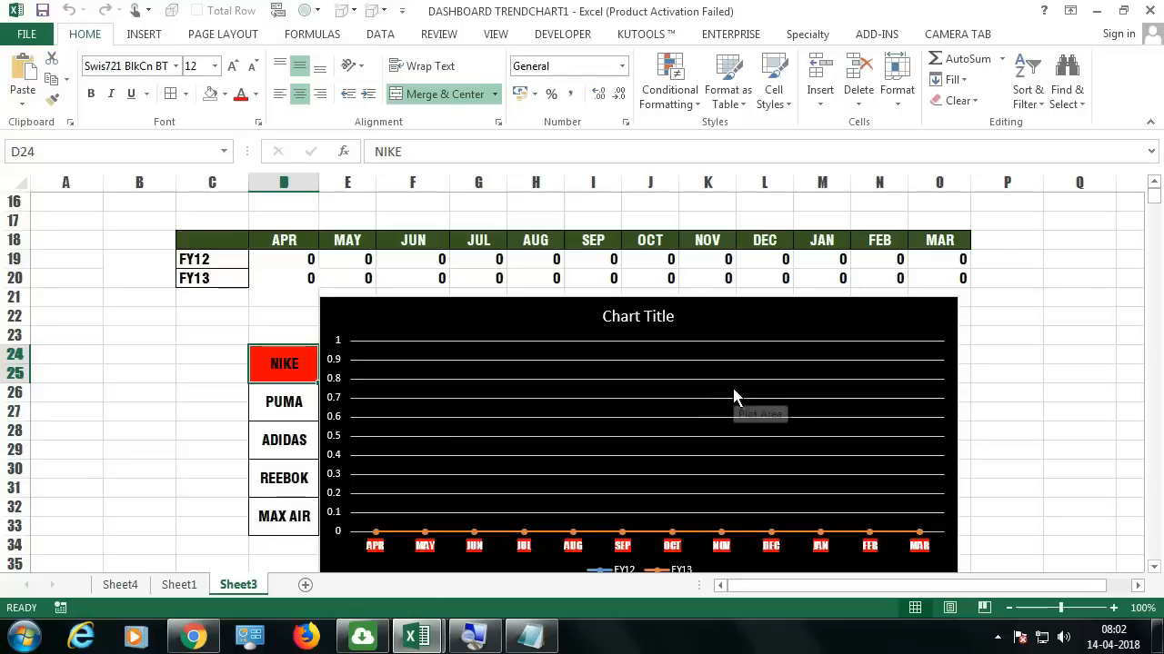
Step: Choose ADIDAS from the drop-down in B14 to view its trend chart, and clear the cell again
scroll(647, 414, up, 2)
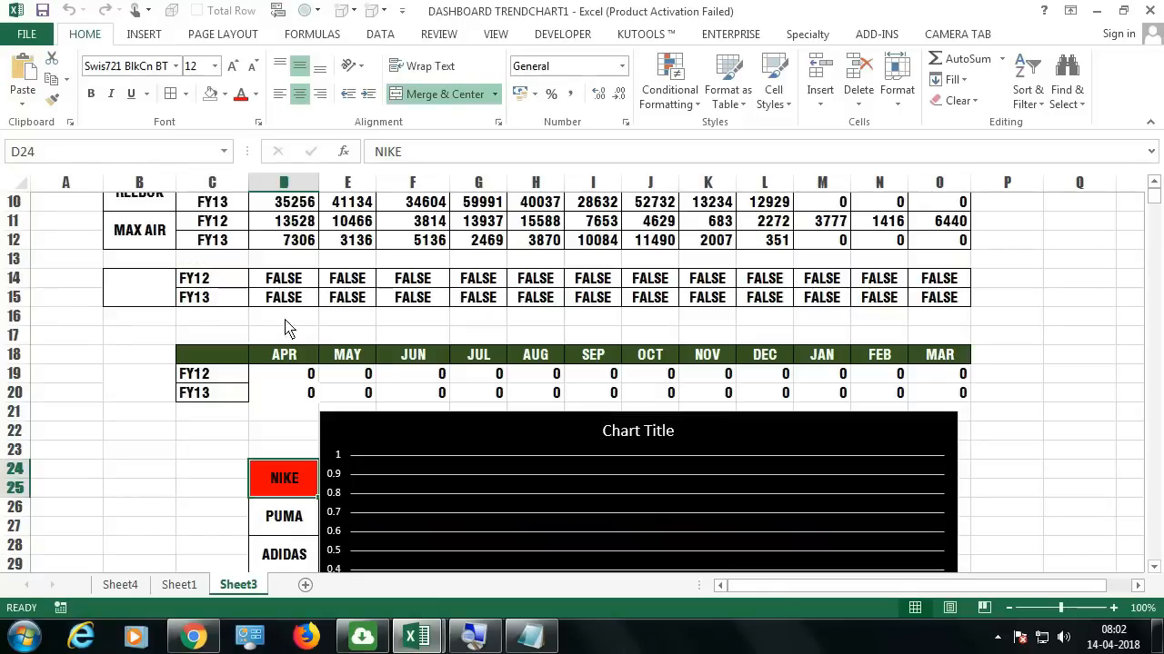
click(157, 294)
click(185, 279)
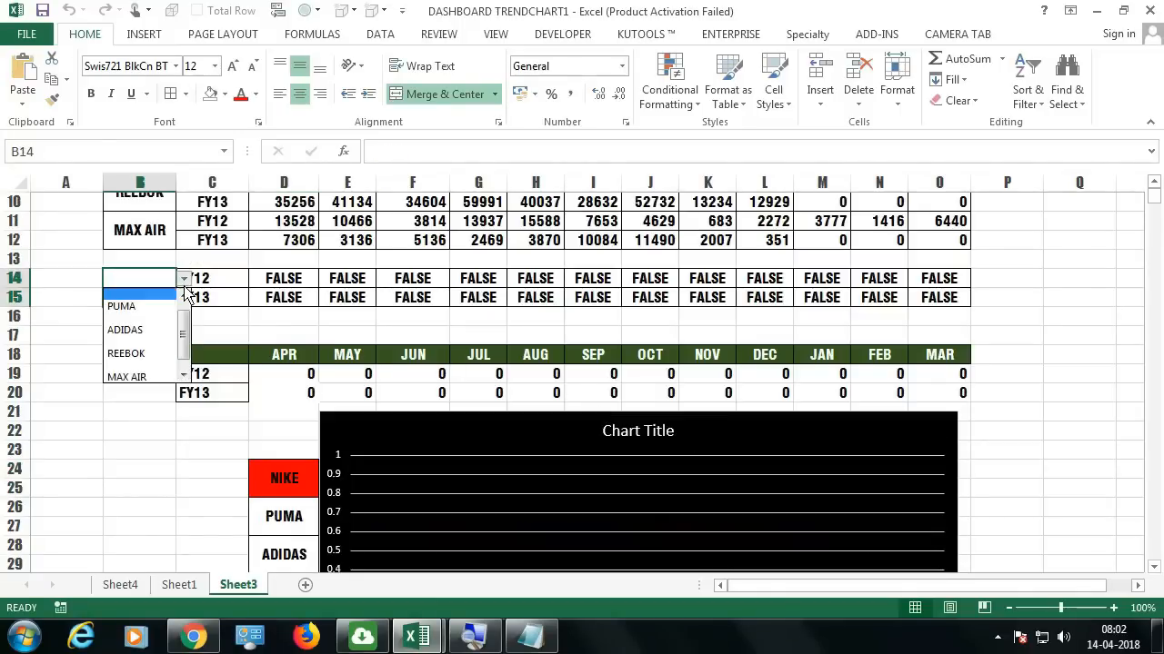
click(136, 330)
scroll(467, 394, down, 3)
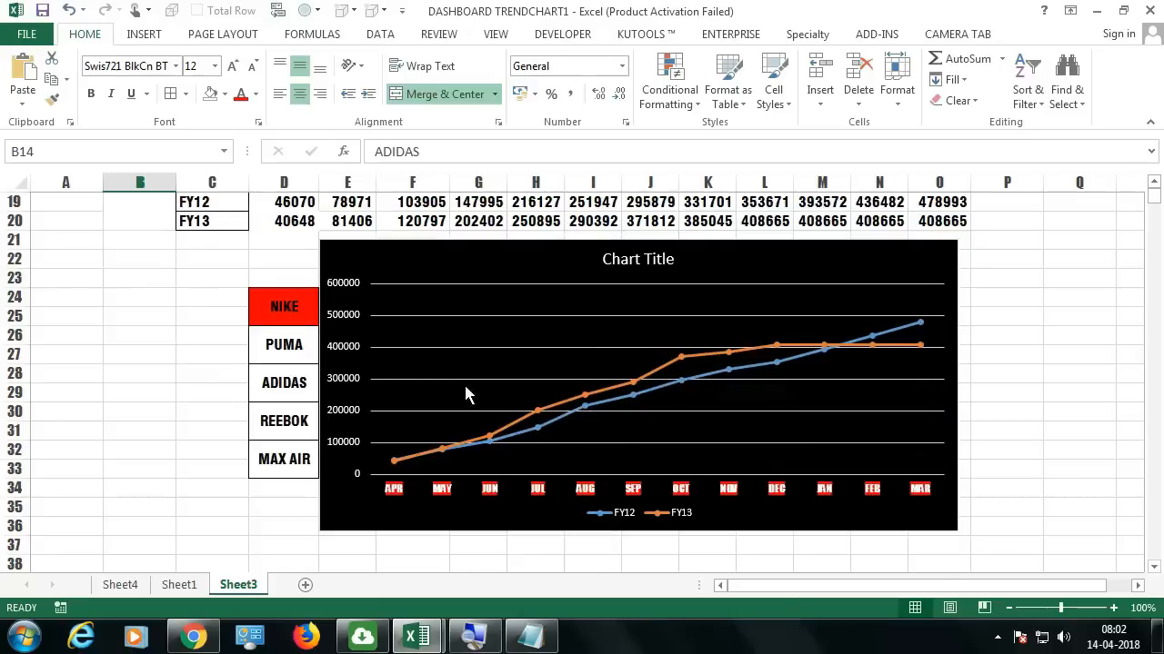
scroll(497, 390, up, 2)
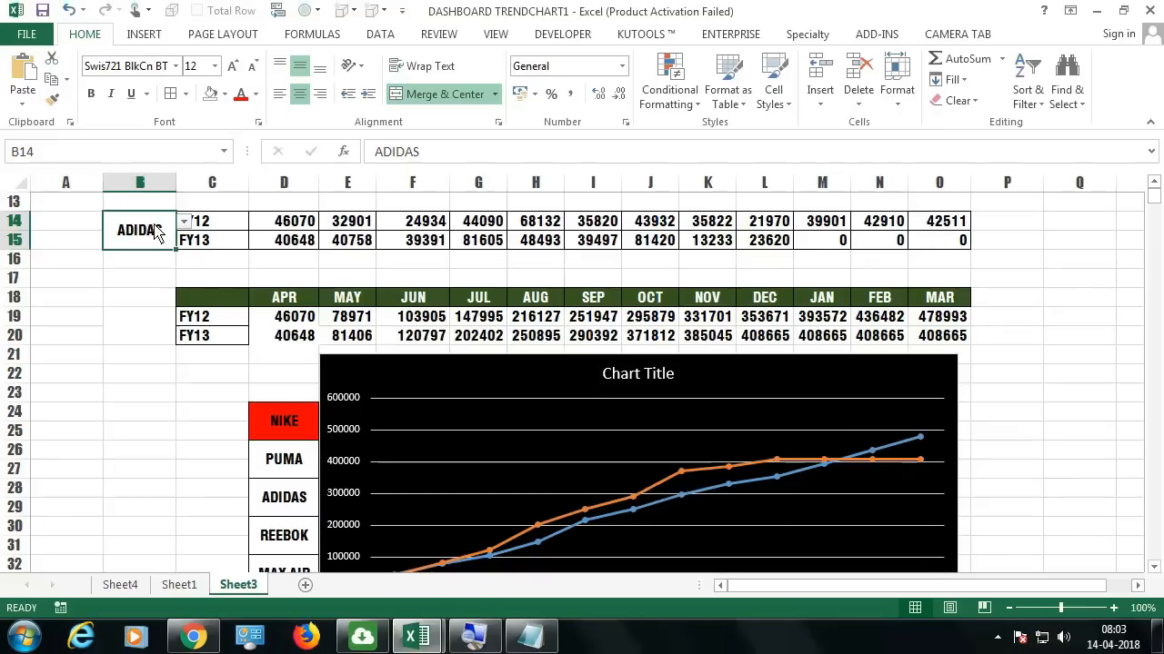
key(Delete)
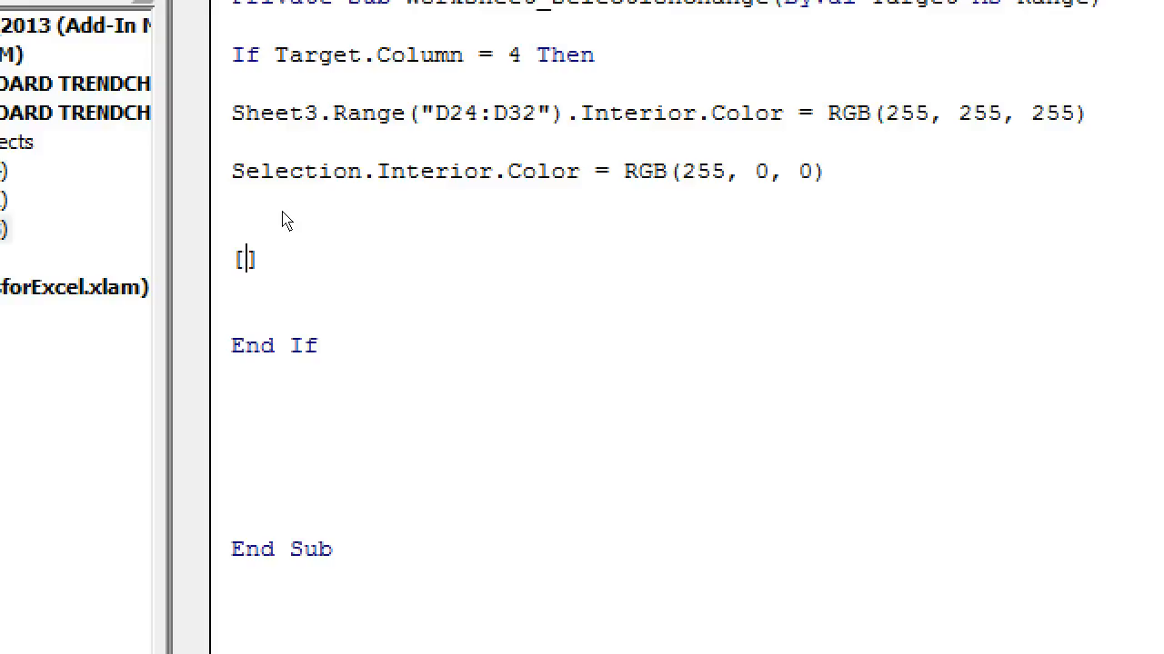
Step: Add the statement [B14].Value = Selection.Value above End If so the selected brand is written to B14
text(B14].VALUE = S)
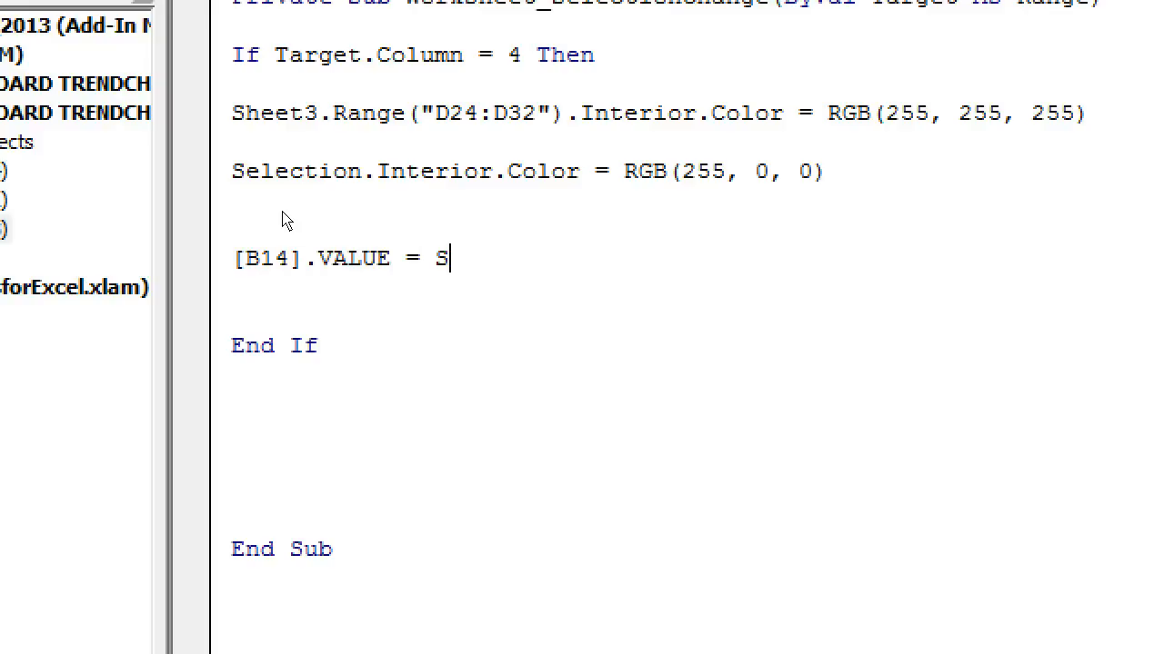
text(ELECTION.V)
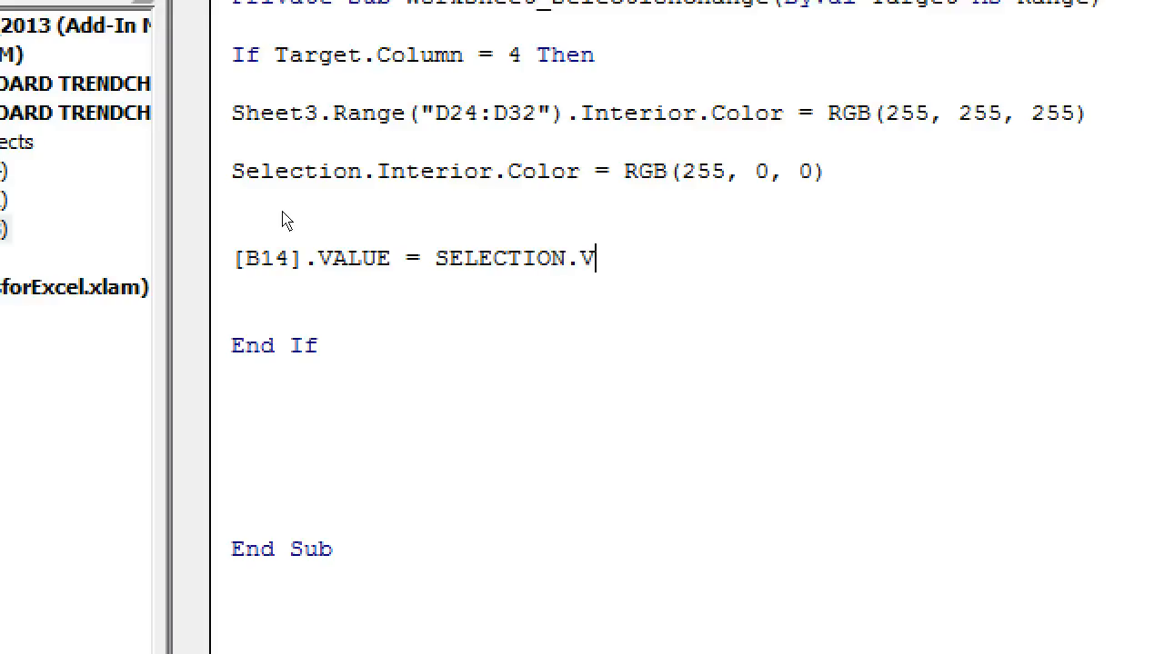
text(ALUYE)
key(BackSpace)
key(BackSpace)
text(e)
key(Return)
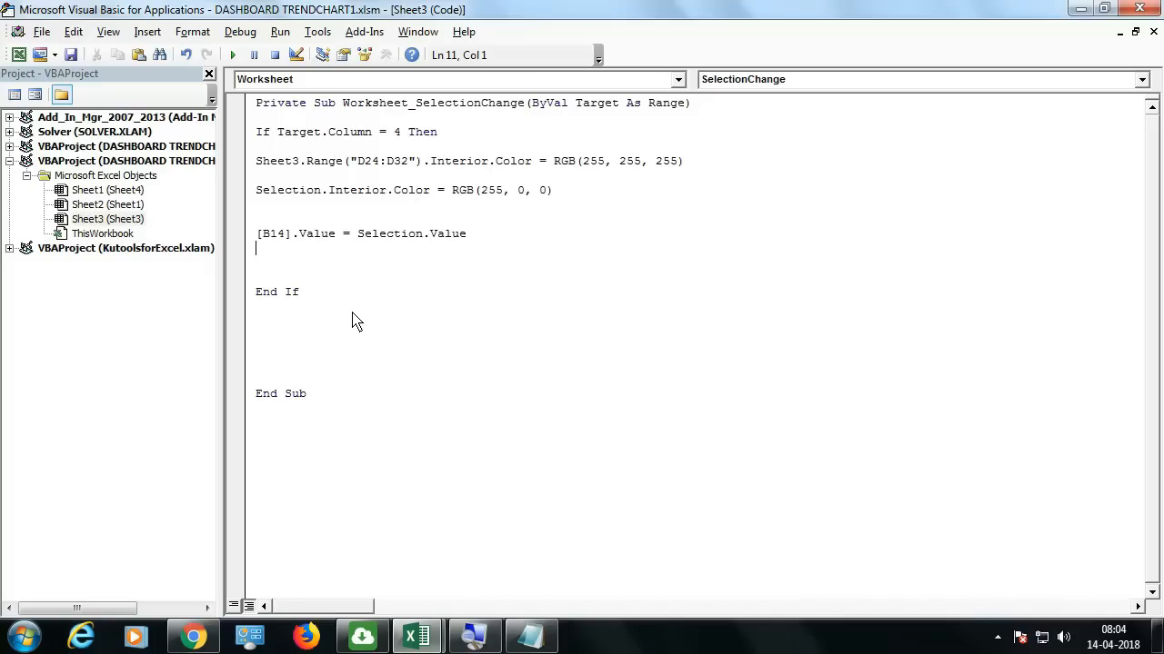
Step: Switch to the worksheet and select each brand from NIKE to MAX AIR to test that the trend chart follows the selection
mouse_move(418, 636)
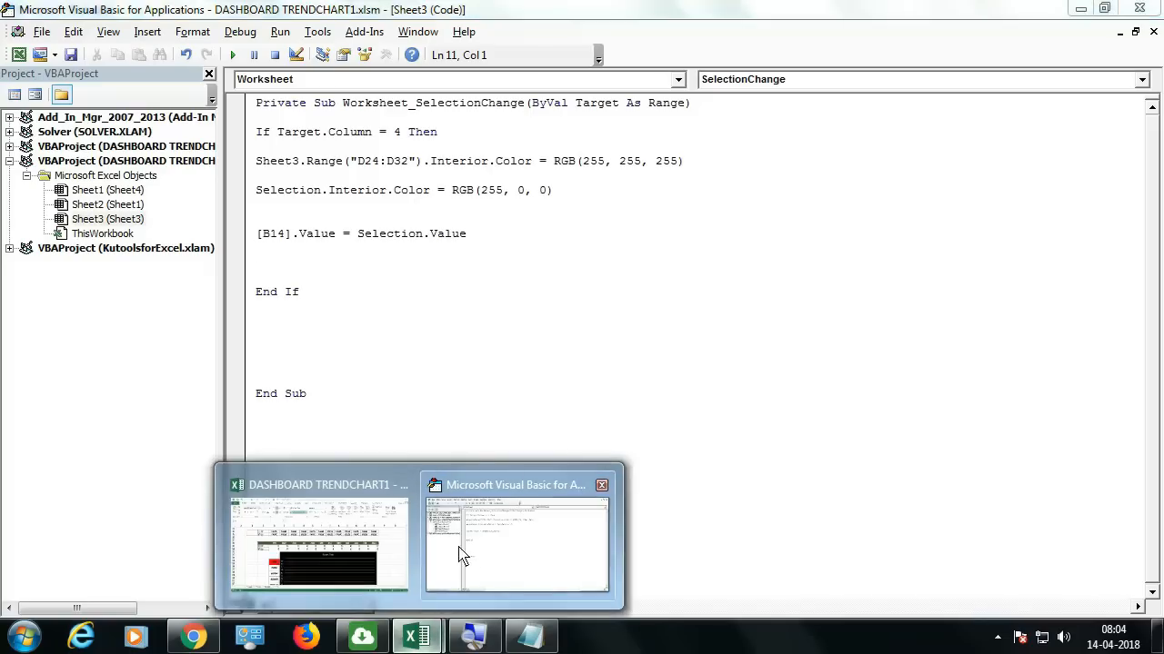
click(352, 488)
click(299, 474)
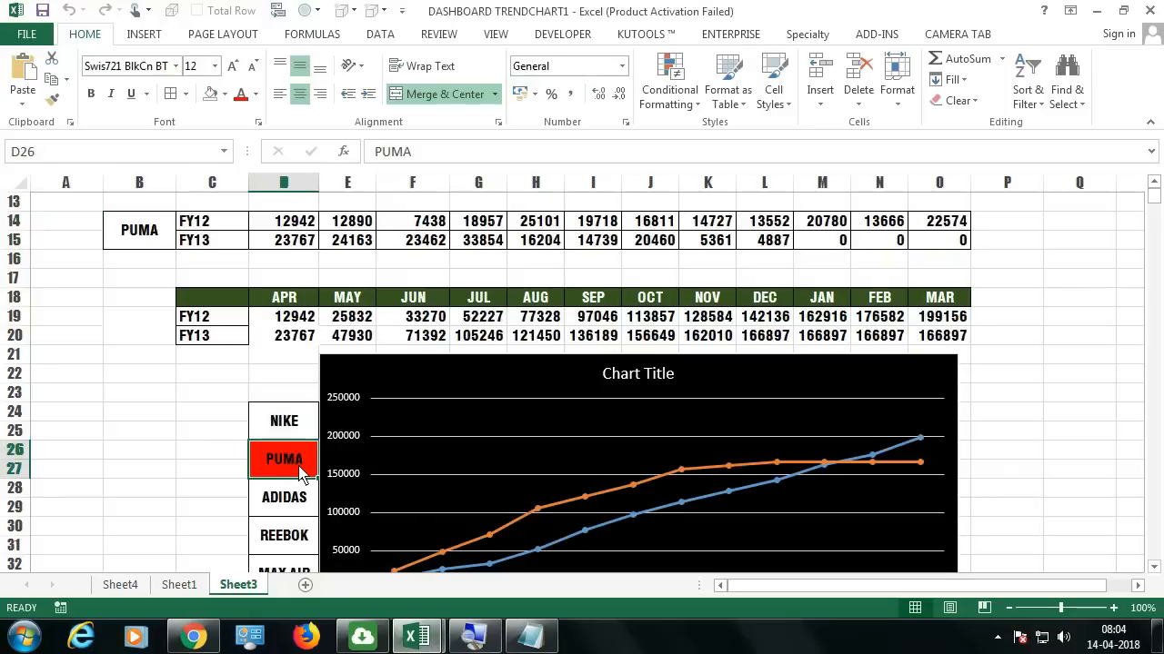
click(296, 507)
scroll(296, 495, down, 1)
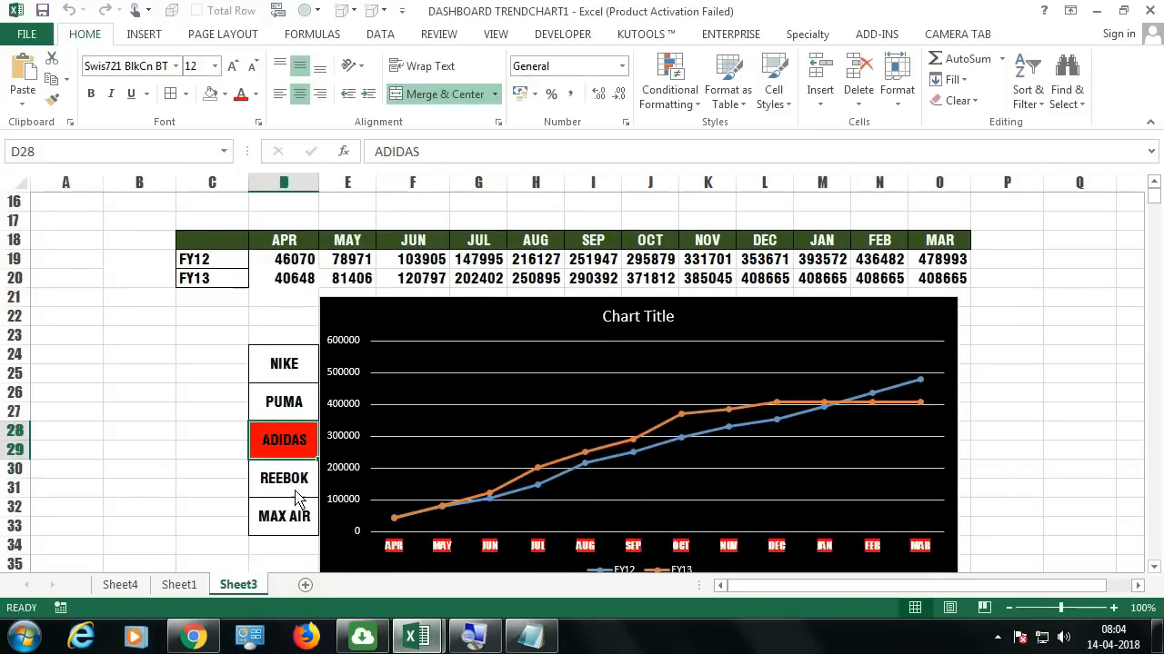
click(296, 496)
click(295, 515)
click(293, 479)
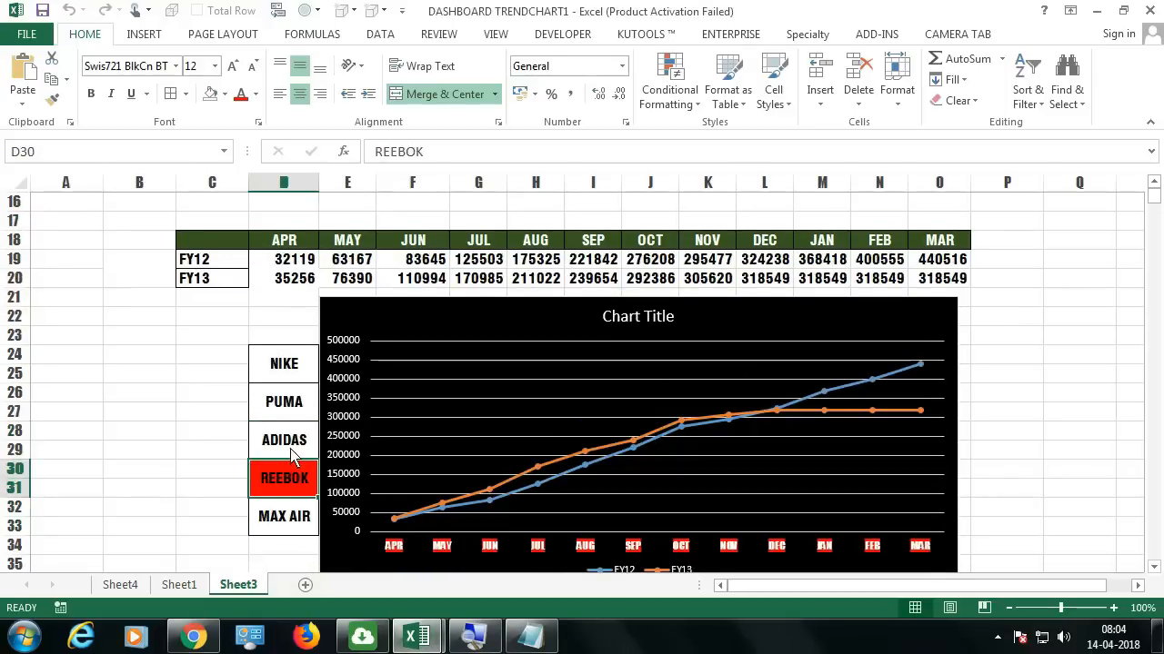
click(292, 445)
click(293, 404)
click(293, 372)
click(292, 413)
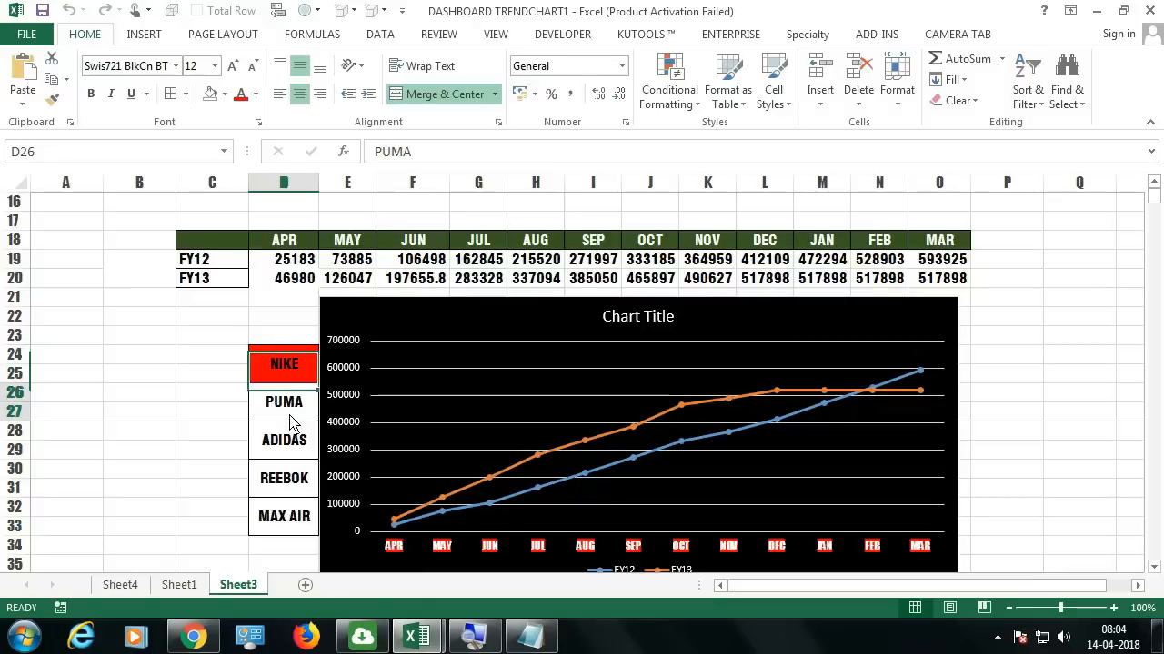
click(292, 443)
click(292, 472)
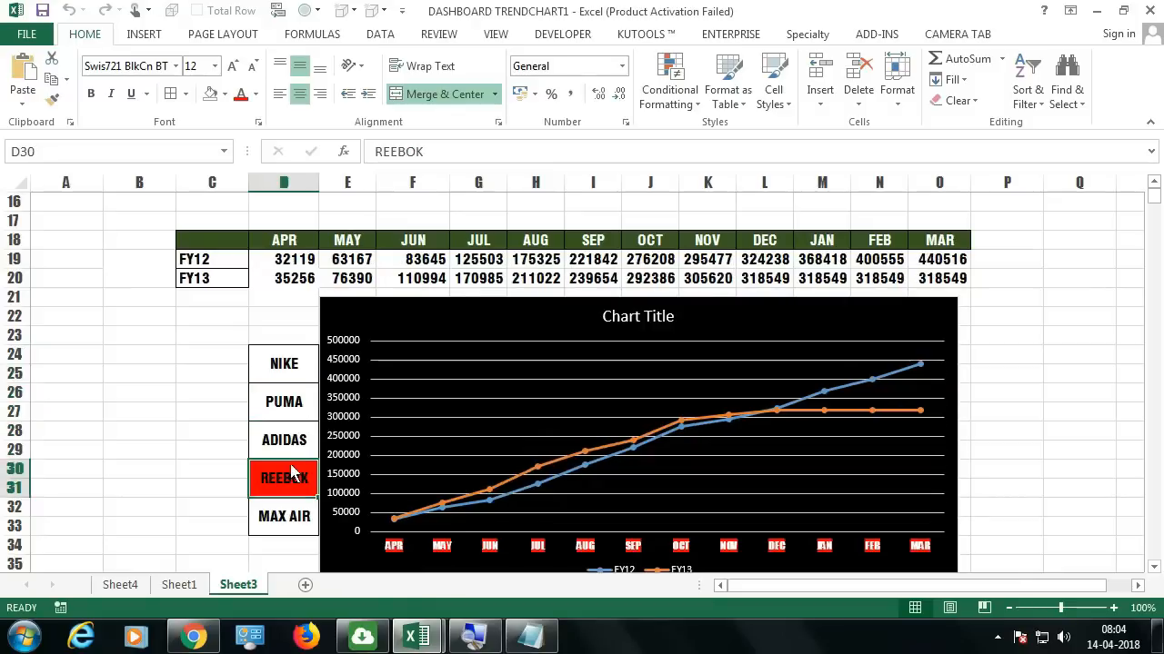
Step: Select NIKE, PUMA and ADIDAS in the brand list while checking the brand name in B14 and its sales rows
click(292, 443)
scroll(292, 443, up, 1)
click(292, 441)
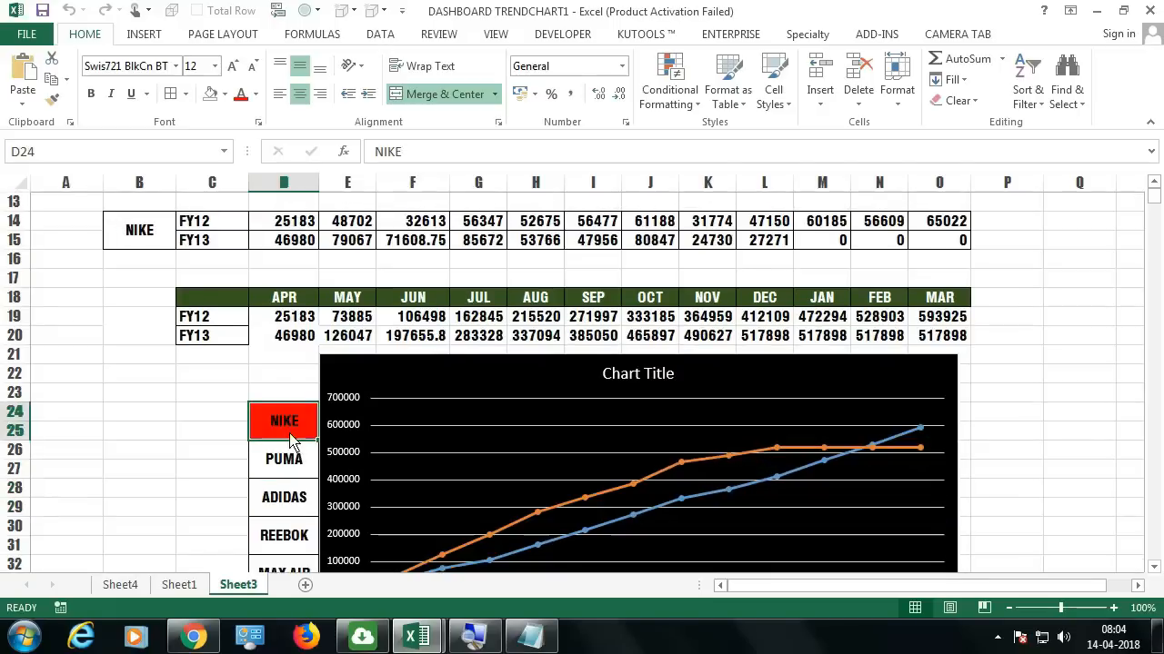
click(289, 458)
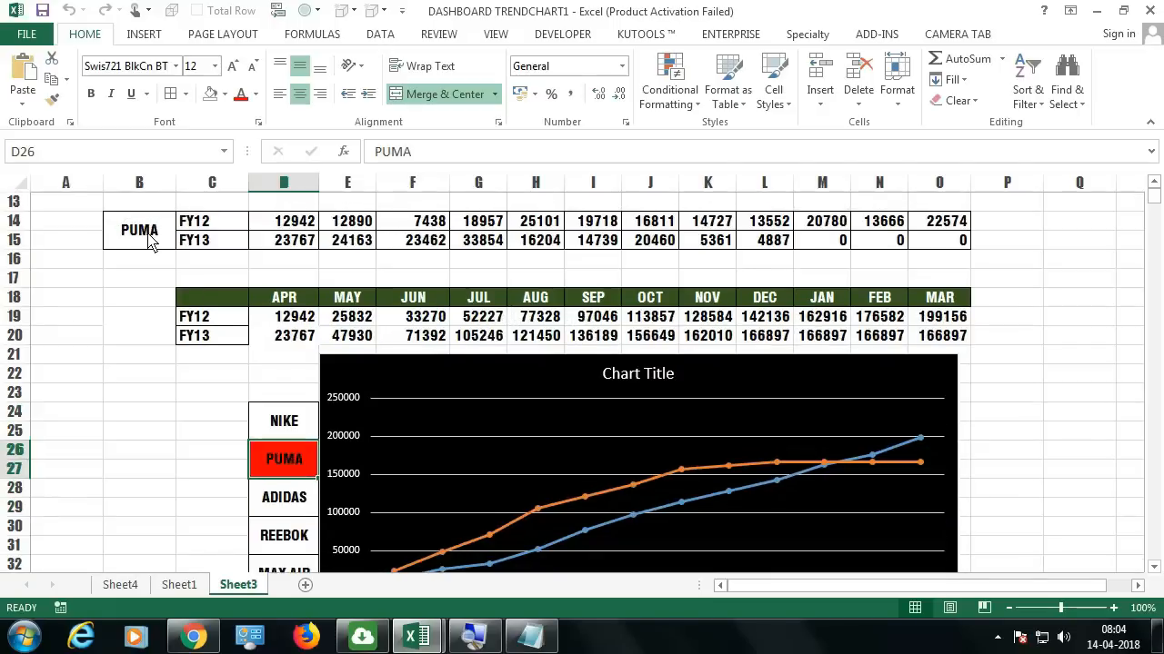
click(289, 421)
click(289, 494)
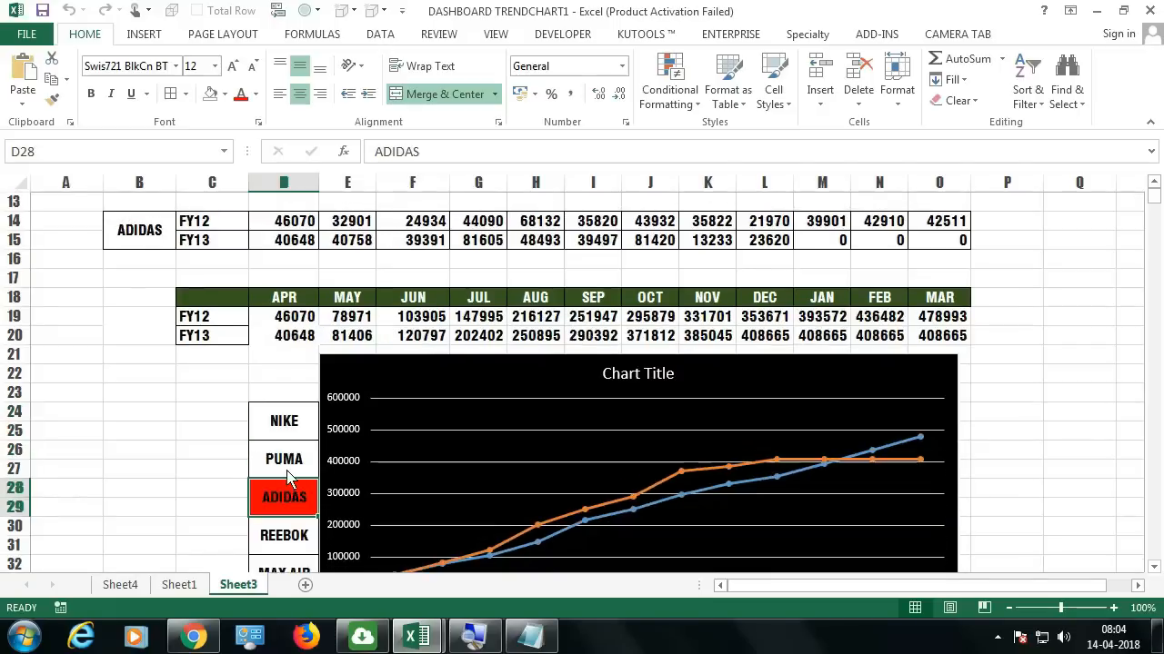
click(289, 468)
Step: Select ADIDAS, REEBOK, MAX AIR and PUMA in the brand list to check the cumulative table and the full trend chart
scroll(289, 477, down, 1)
click(286, 442)
click(286, 479)
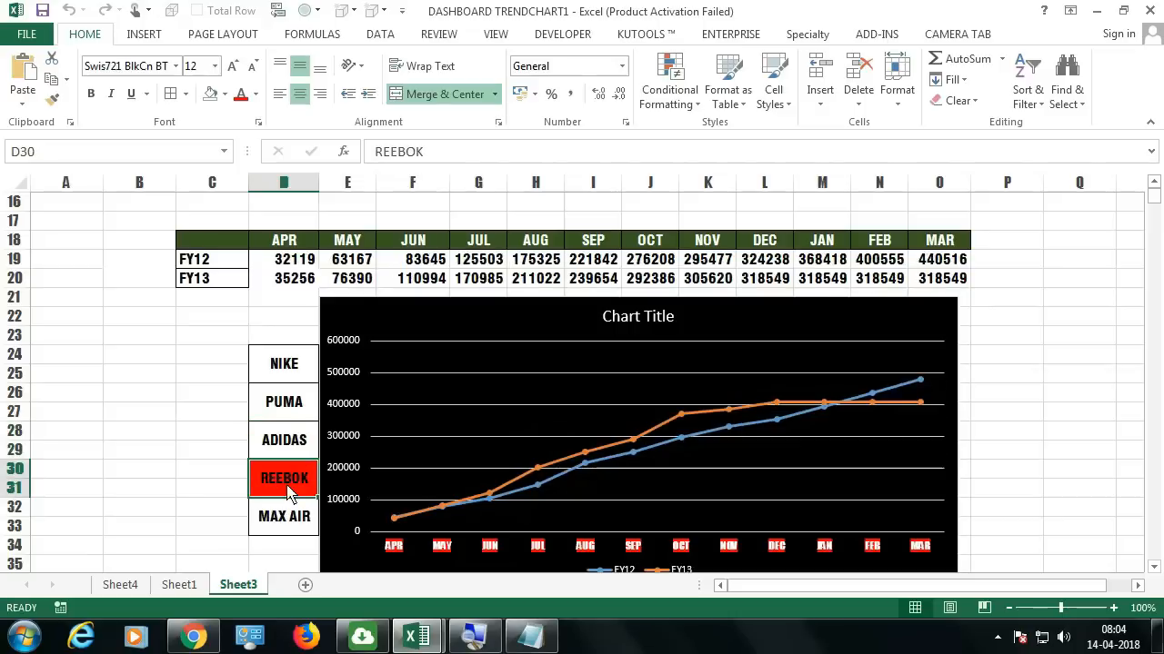
click(286, 516)
click(287, 479)
click(289, 440)
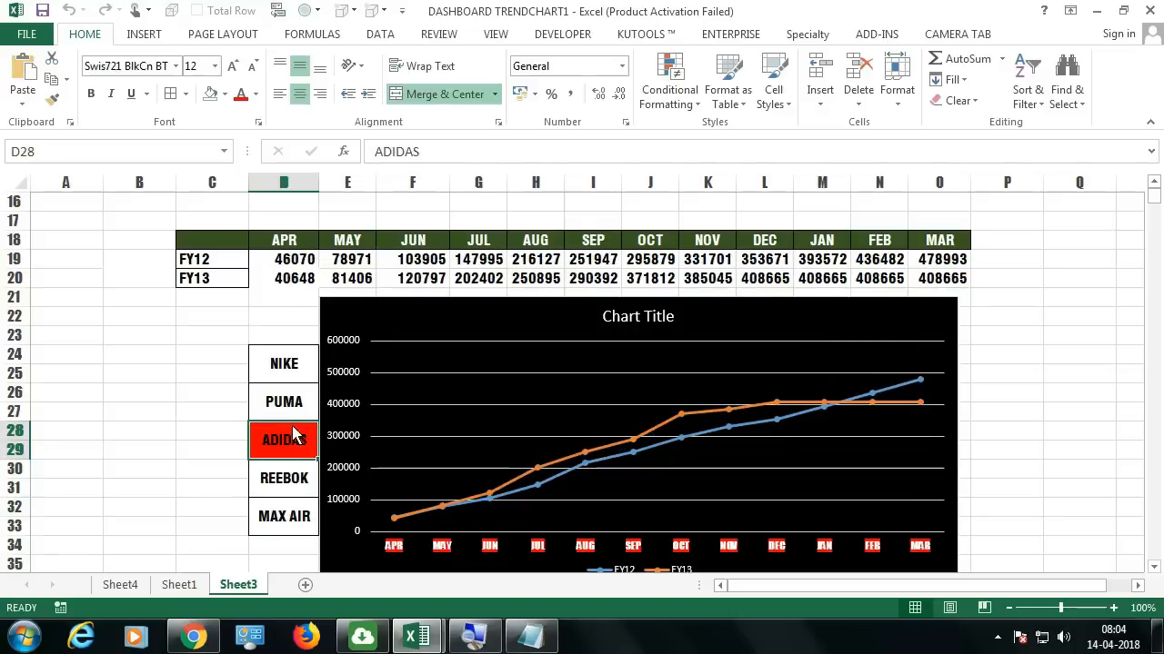
click(289, 402)
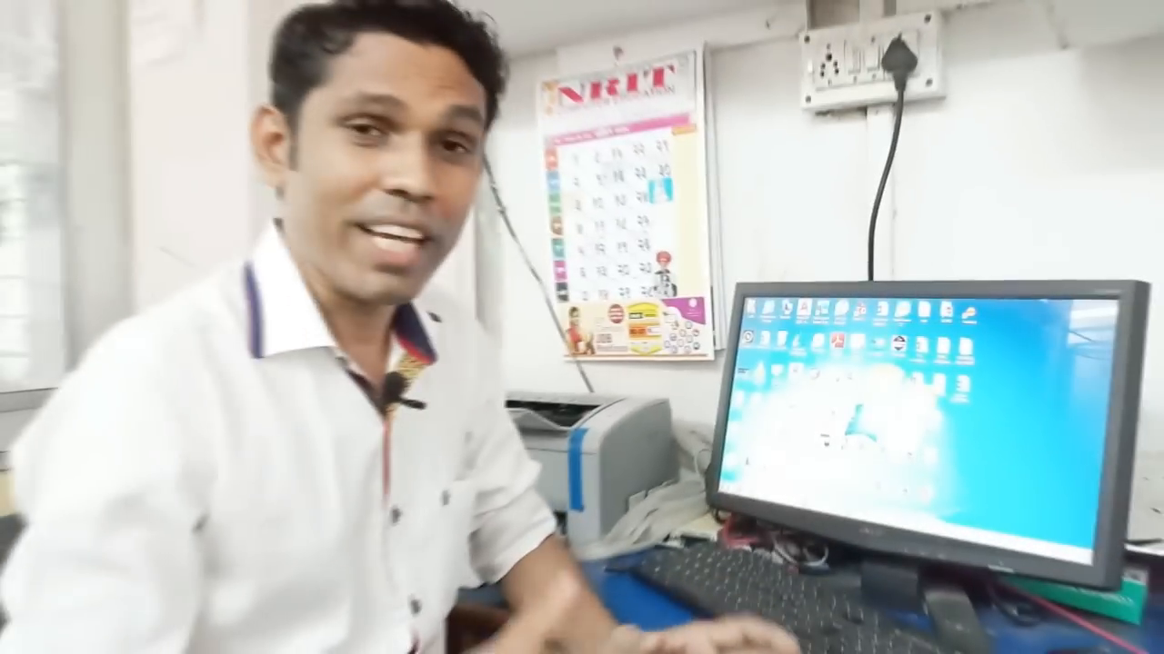